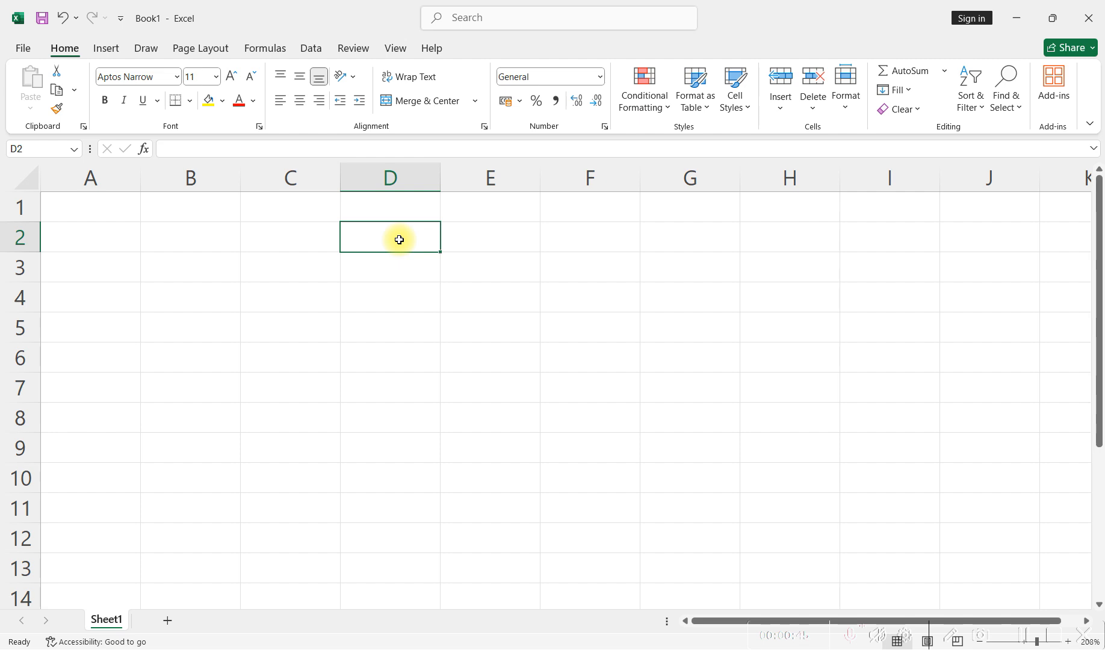
- Enter the numbers 67 in cell D2 and 90 in cell D3
text(67)
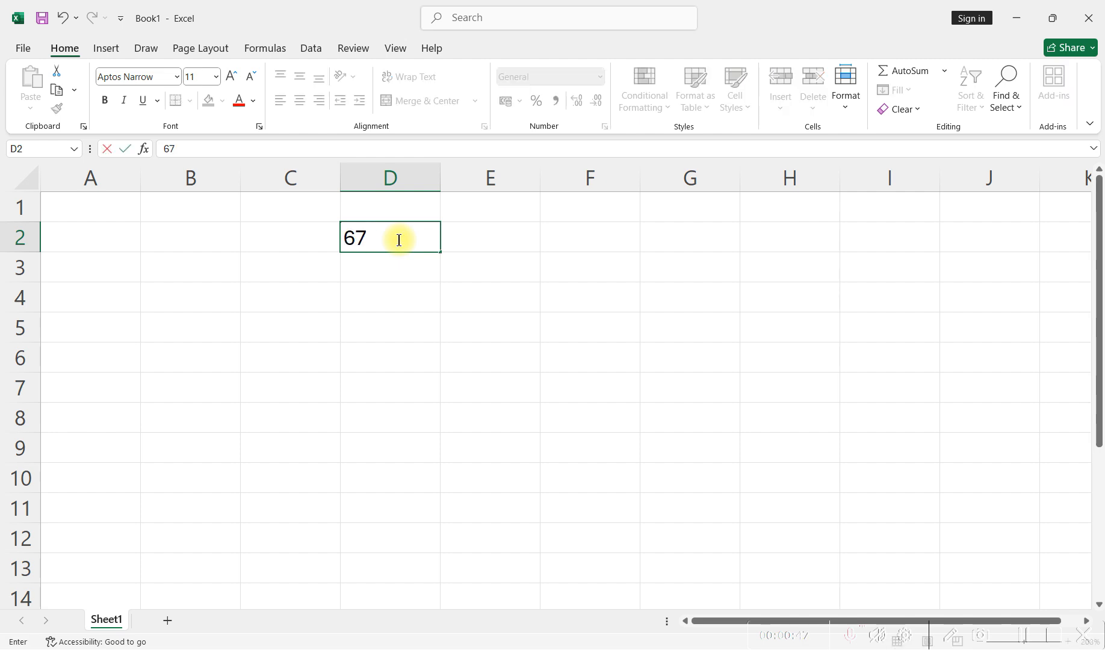
key(Return)
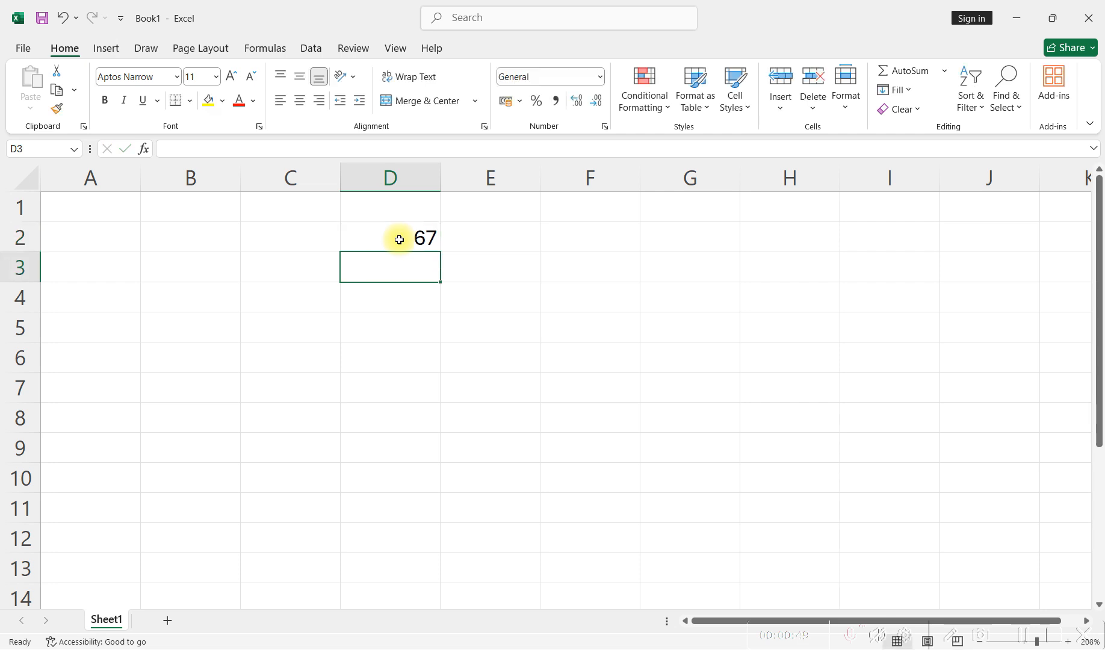
text(90)
key(Return)
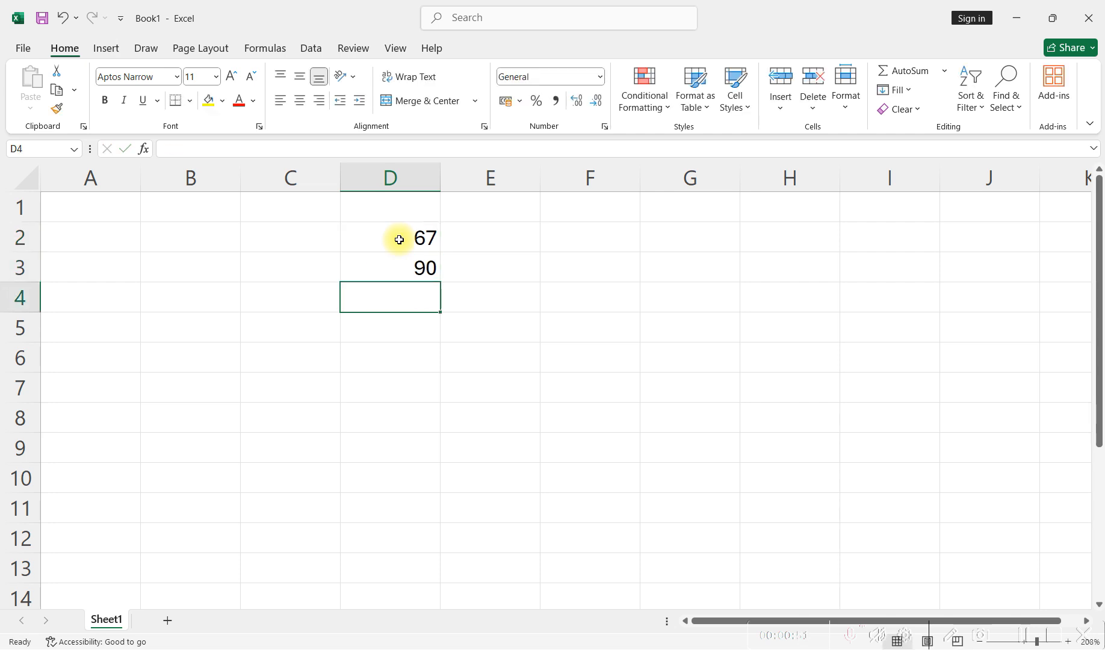
- Add the two numbers in cell D4 with the formula =D2+D3 and check the entered formula
text(=)
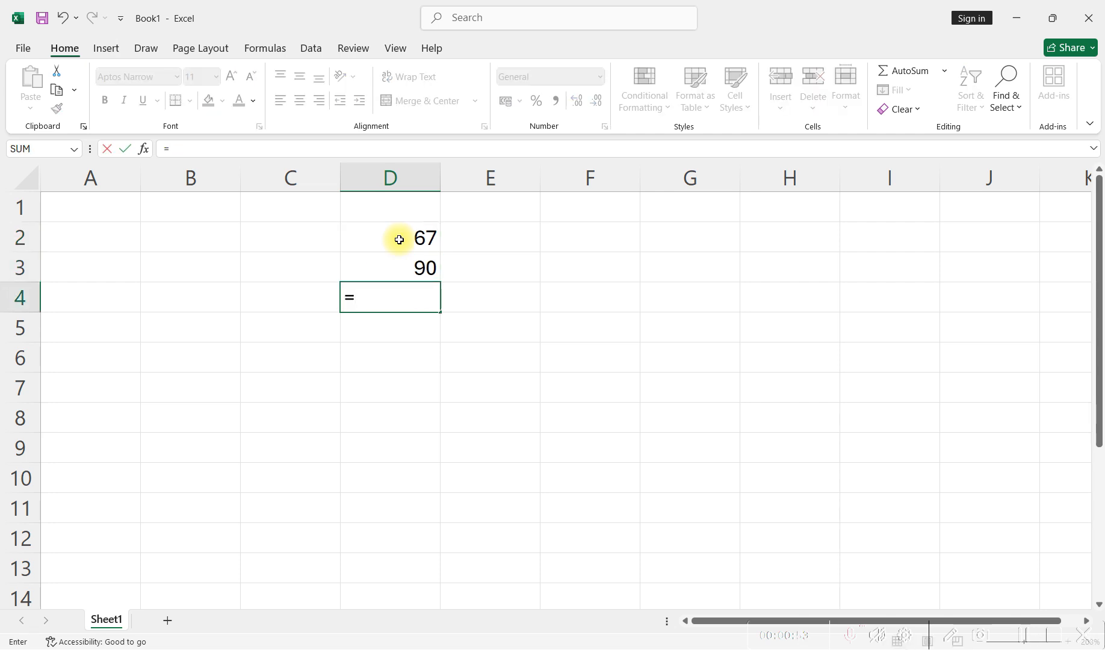
click(379, 240)
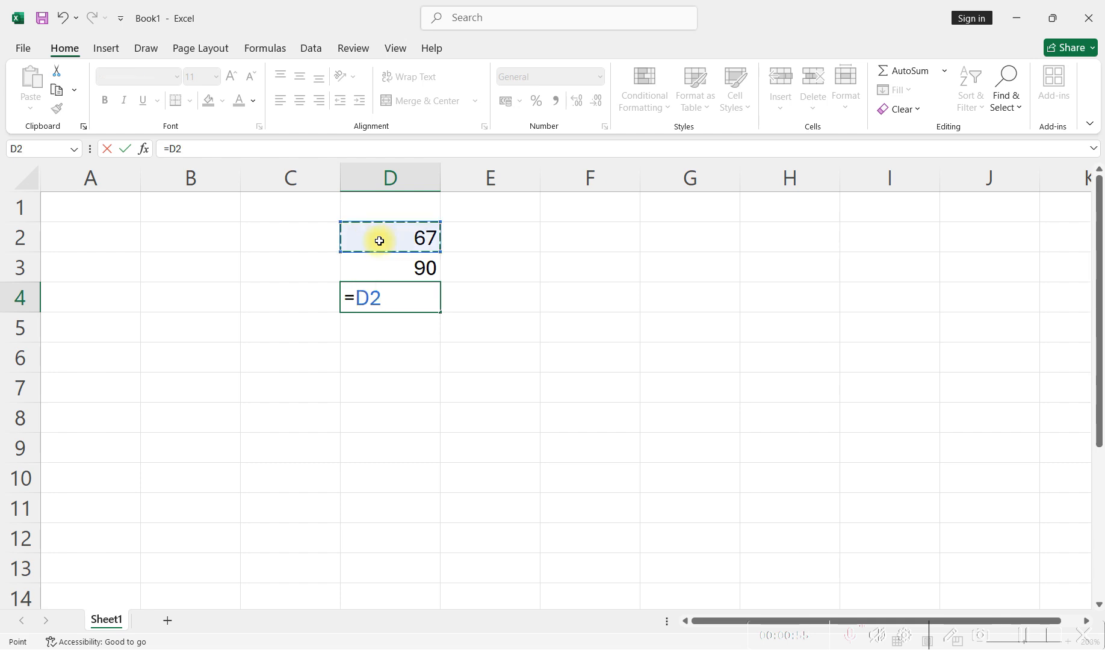
text(+)
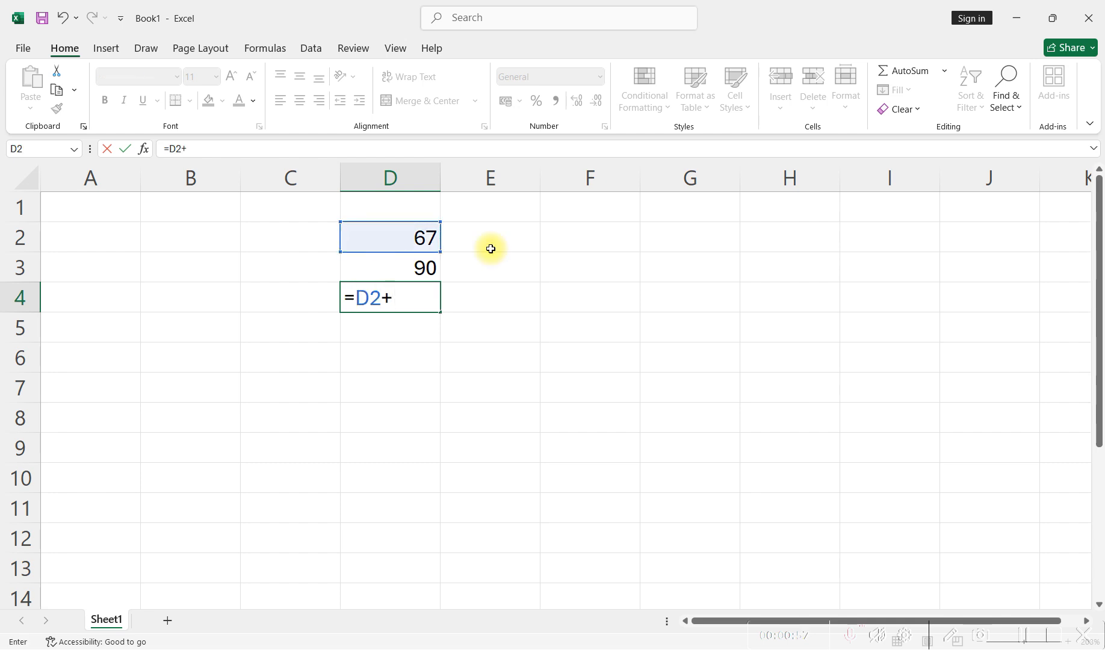
click(436, 269)
key(Return)
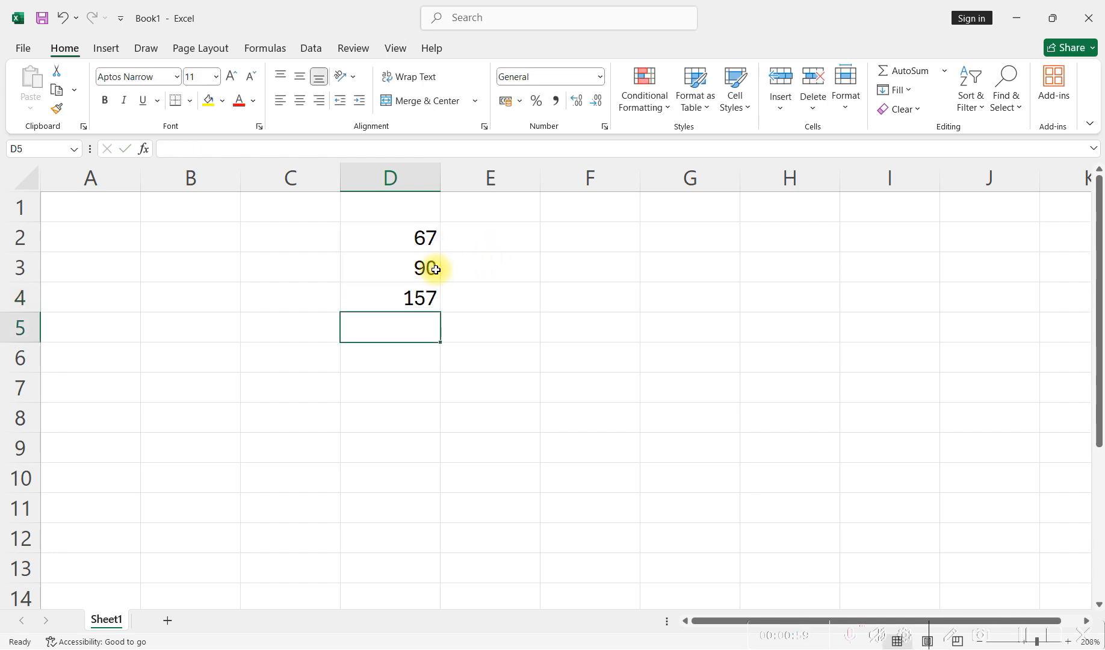
click(403, 299)
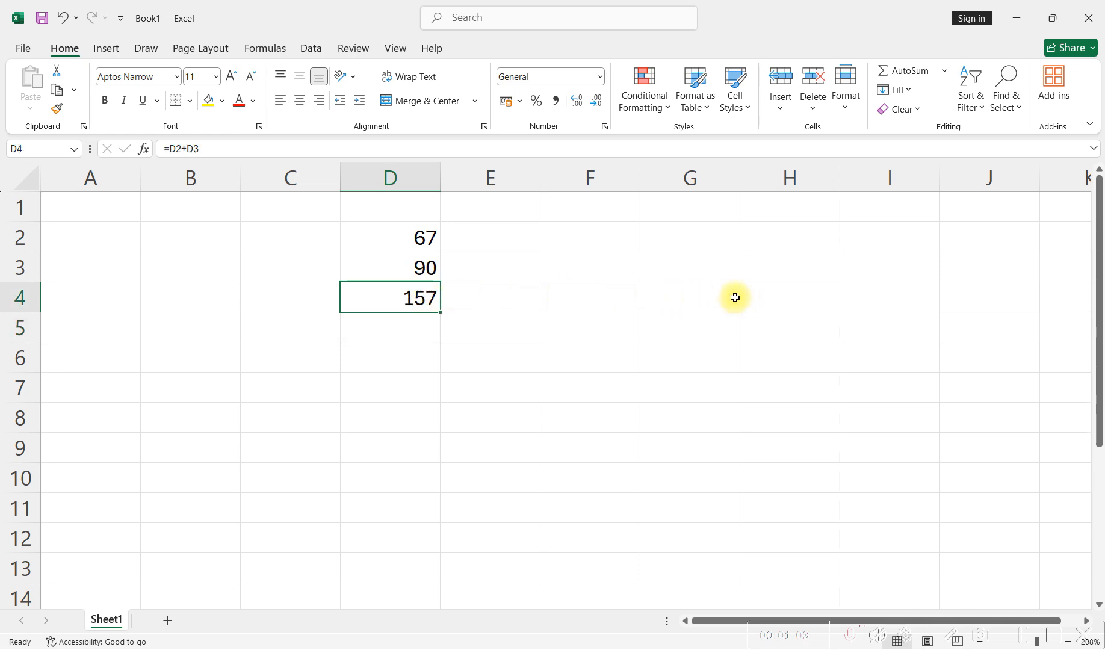
- Label cell H4 "Total" and link cell I4 to the sum with the formula =D4
click(784, 296)
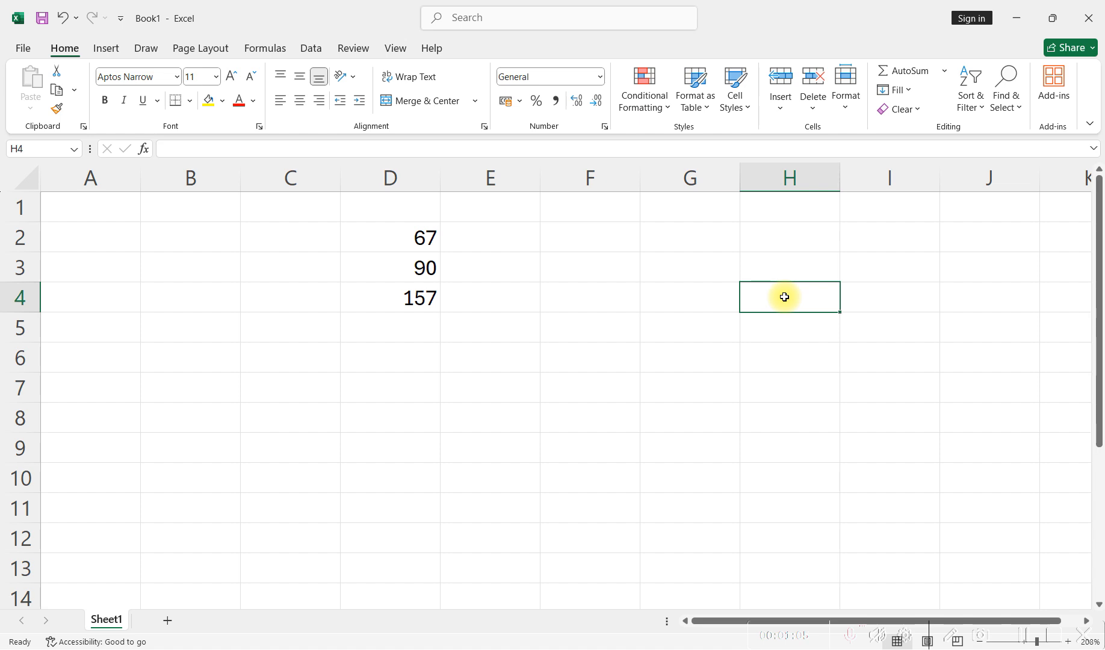
text(Total)
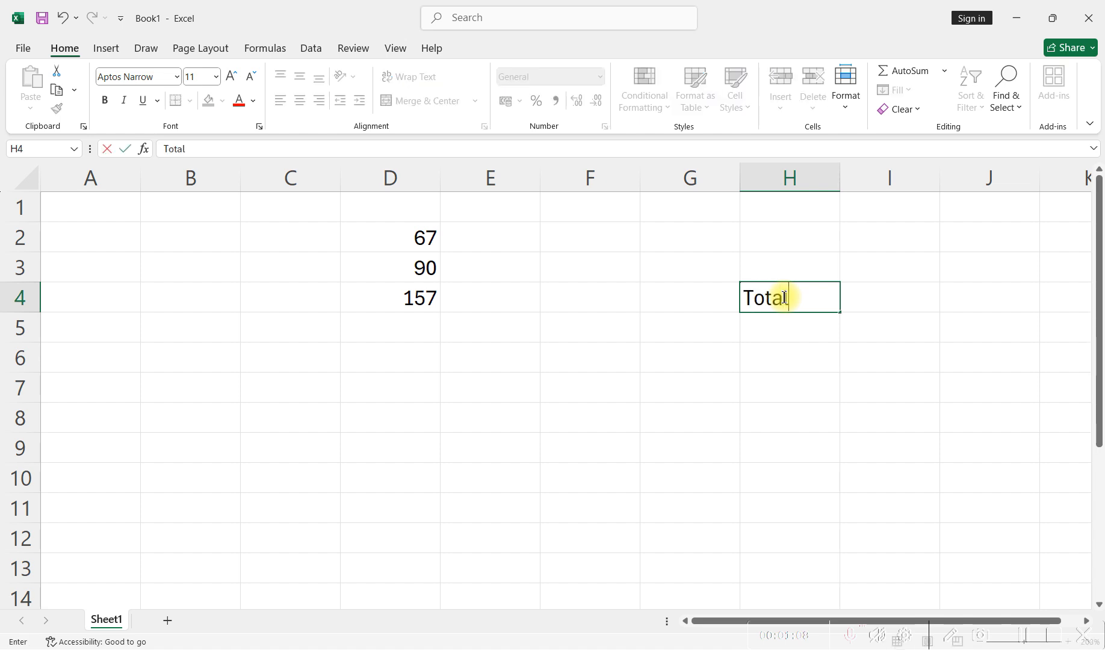
click(888, 292)
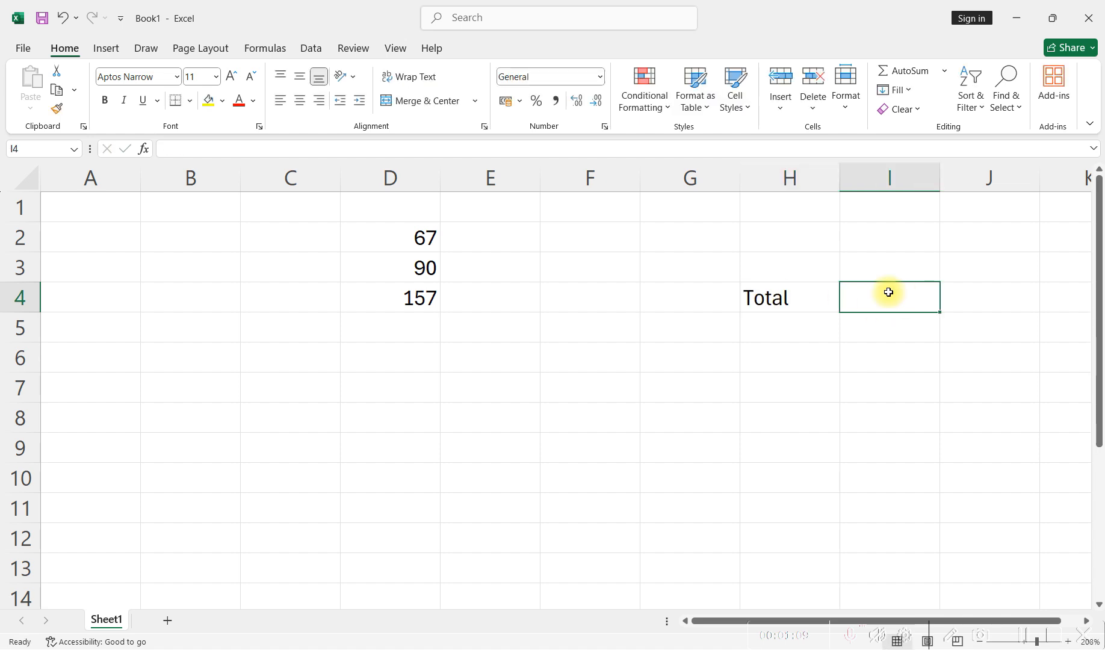
text(=)
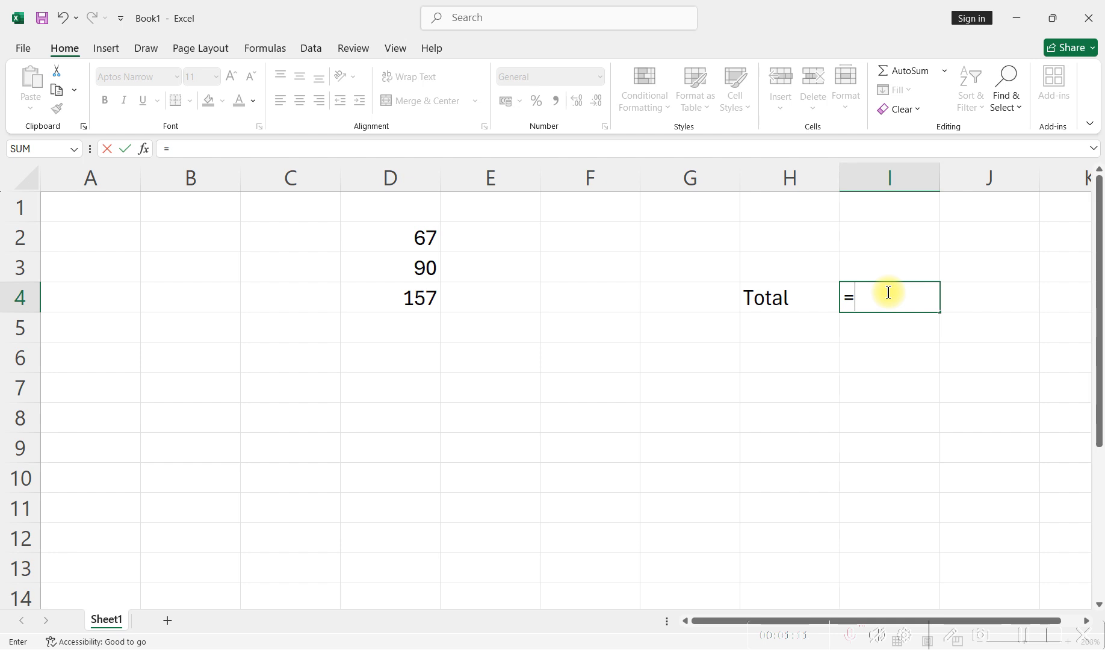
text(d4)
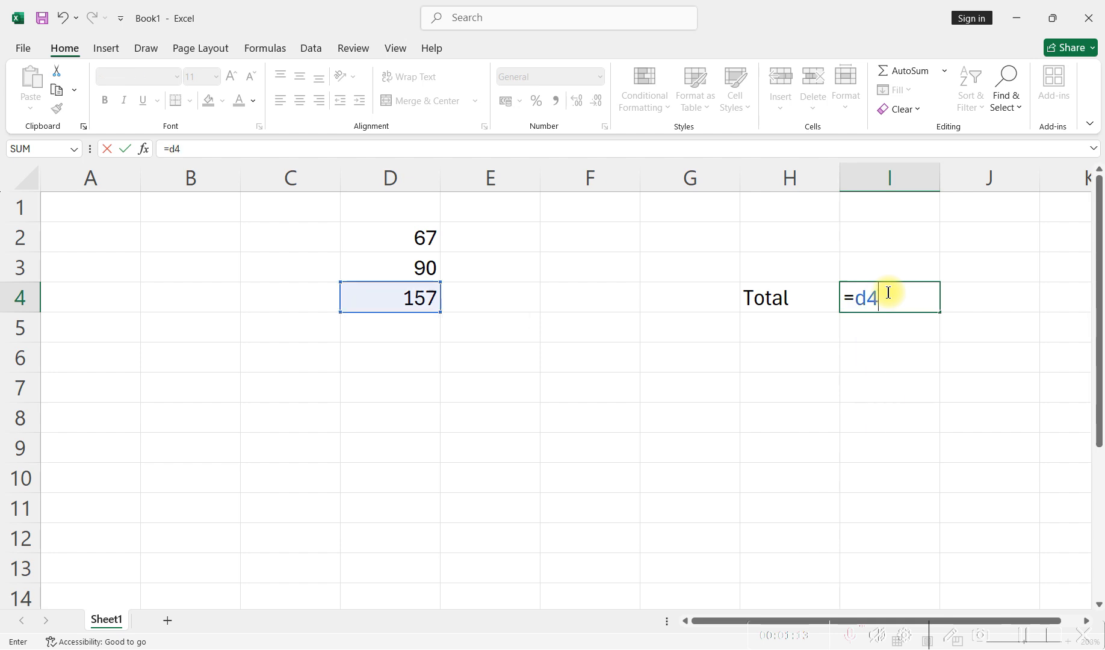
key(Return)
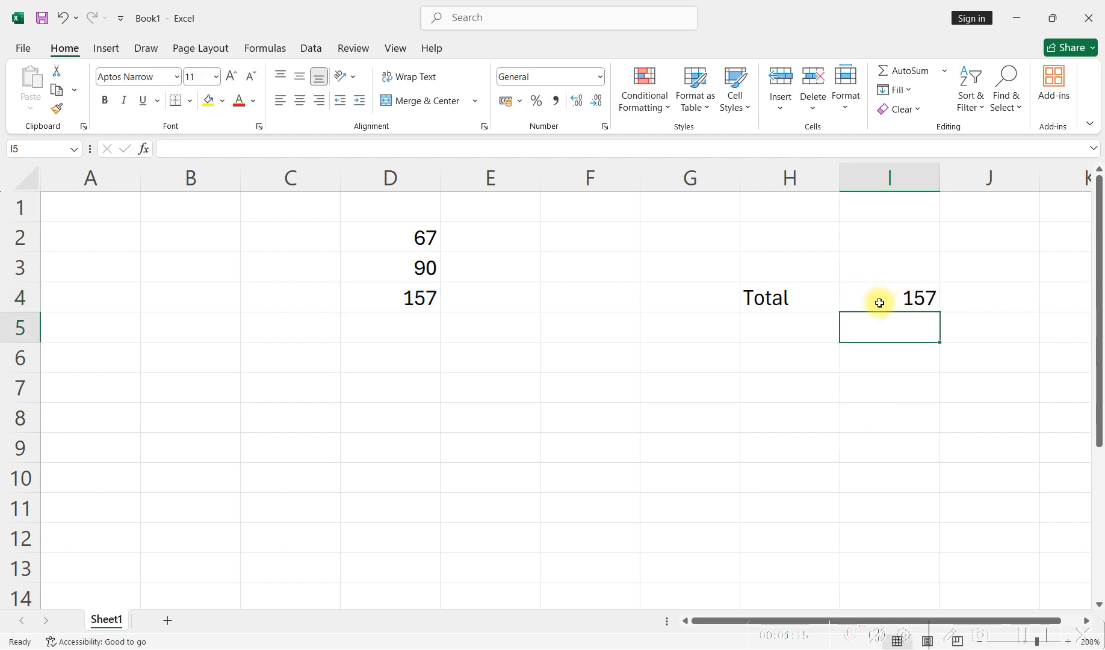
click(878, 303)
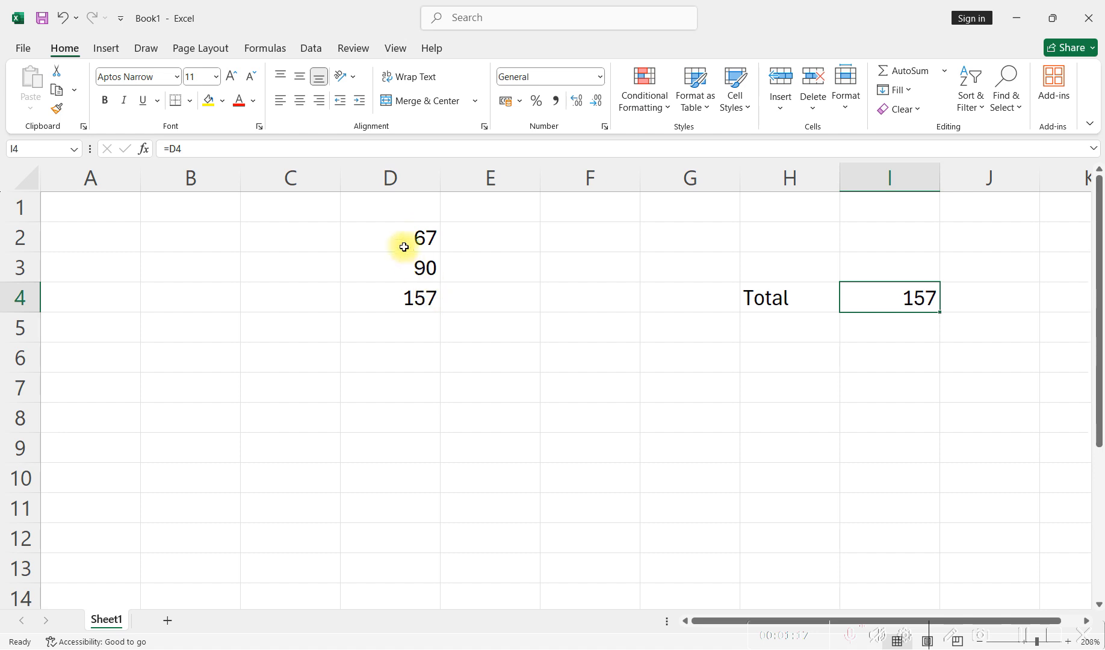
- Change the value in cell D3 to 89 and check the linked total in I4
click(420, 267)
text(89)
key(Return)
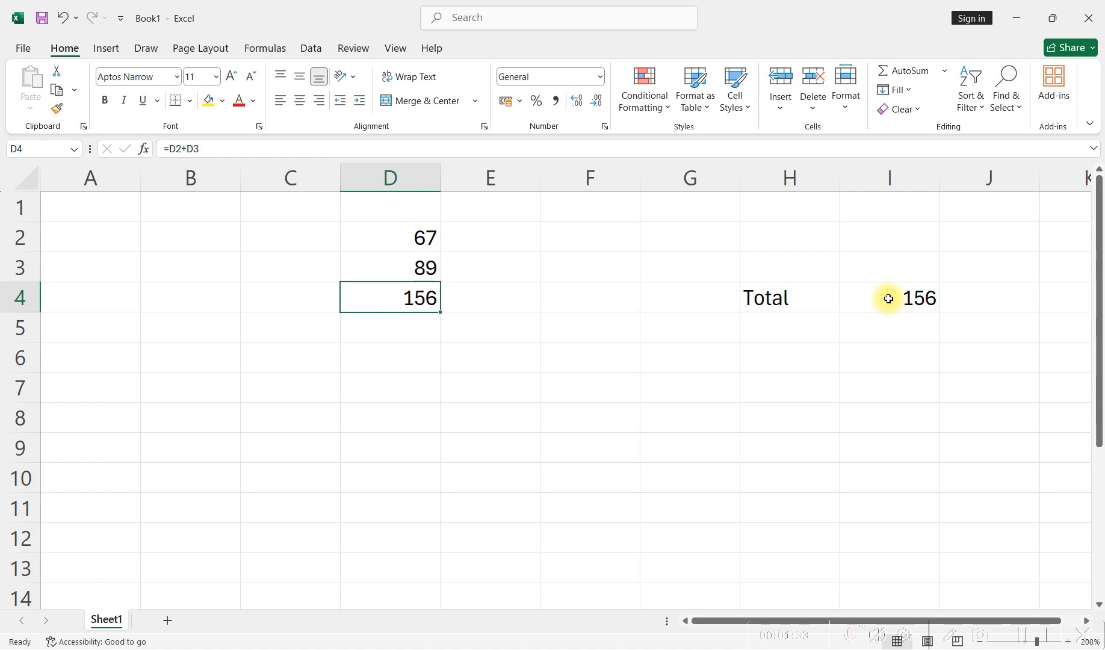
click(889, 299)
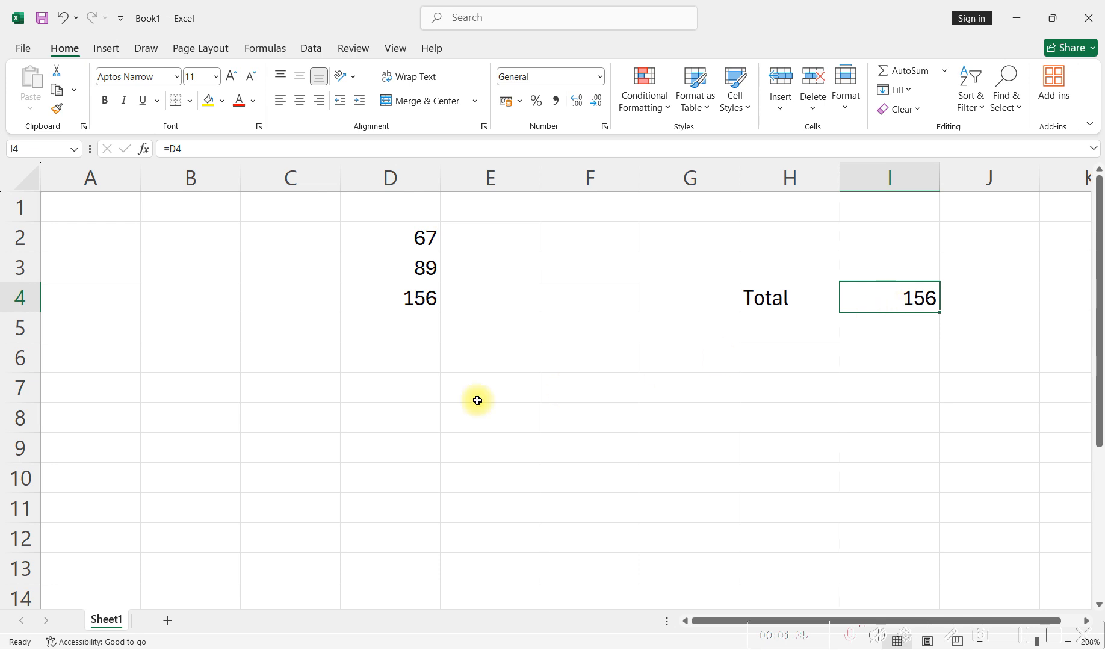
- Enter the heading "Items" in cell E7, with a capital I
click(483, 360)
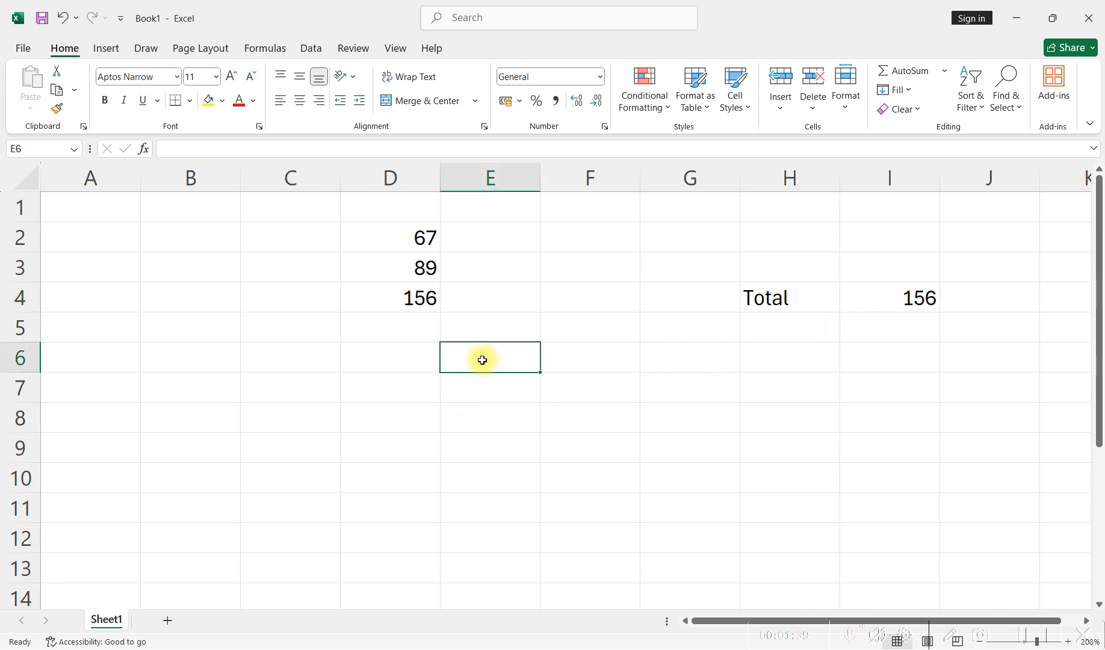
click(466, 393)
text(ite,)
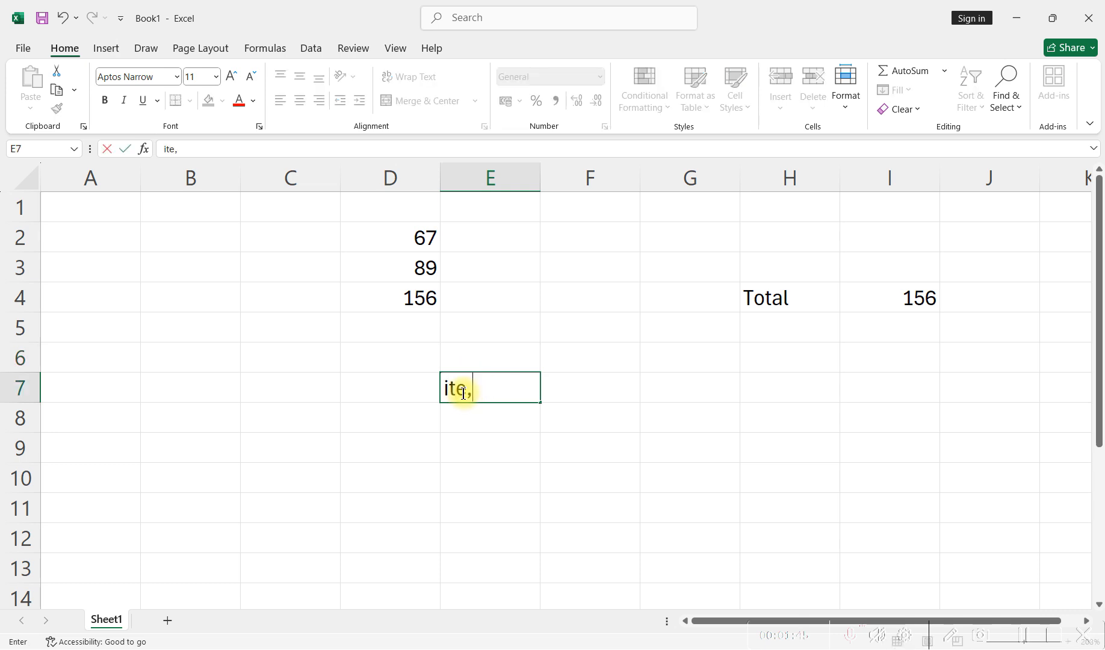
key(BackSpace)
text(ms)
key(Return)
click(462, 390)
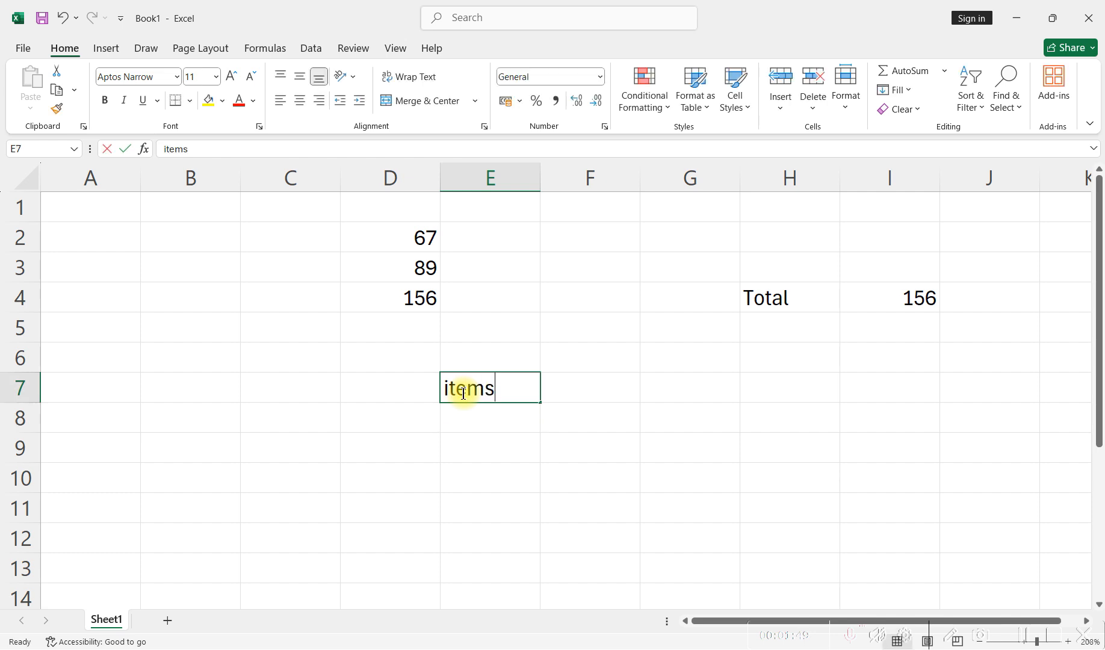
double_click(451, 389)
key(BackSpace)
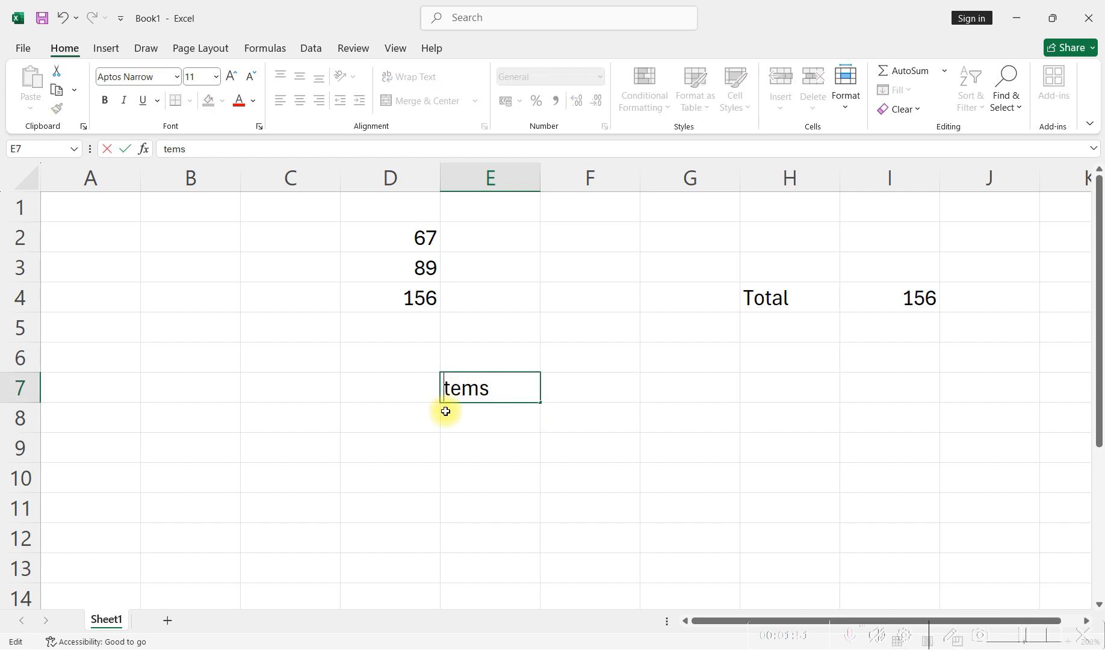
text(I)
click(454, 416)
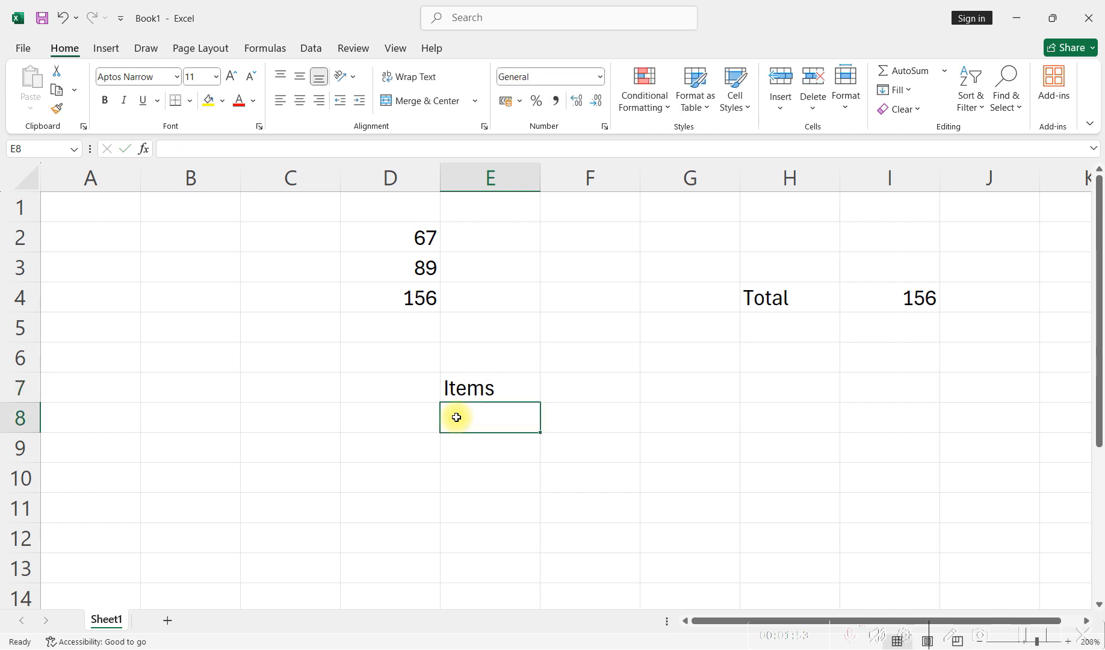
- List the items ice cream, biscuit and pizza in cells E8 to E10 under the Items heading
text(ice cr)
key(BackSpace)
text(e cream)
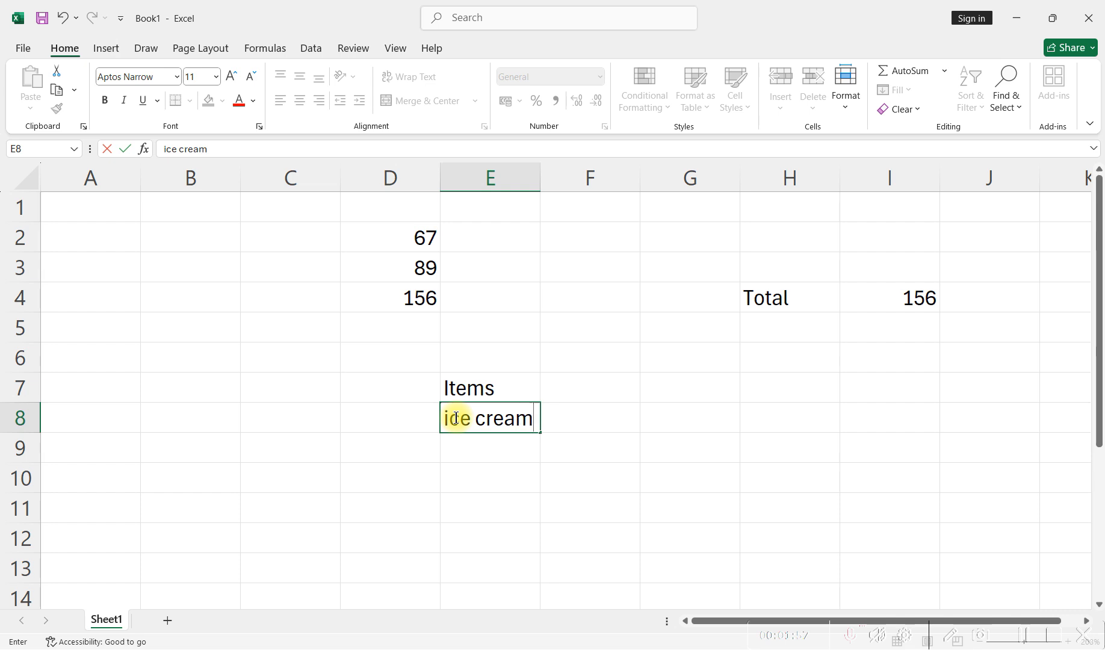
click(468, 457)
text(biscui)
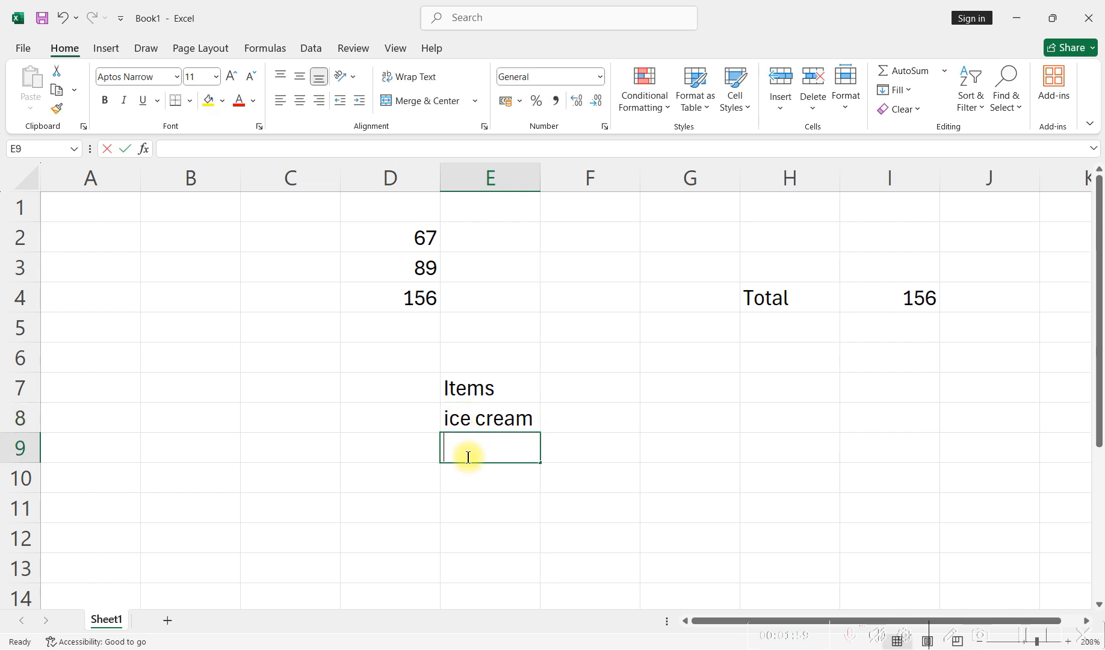
text(t)
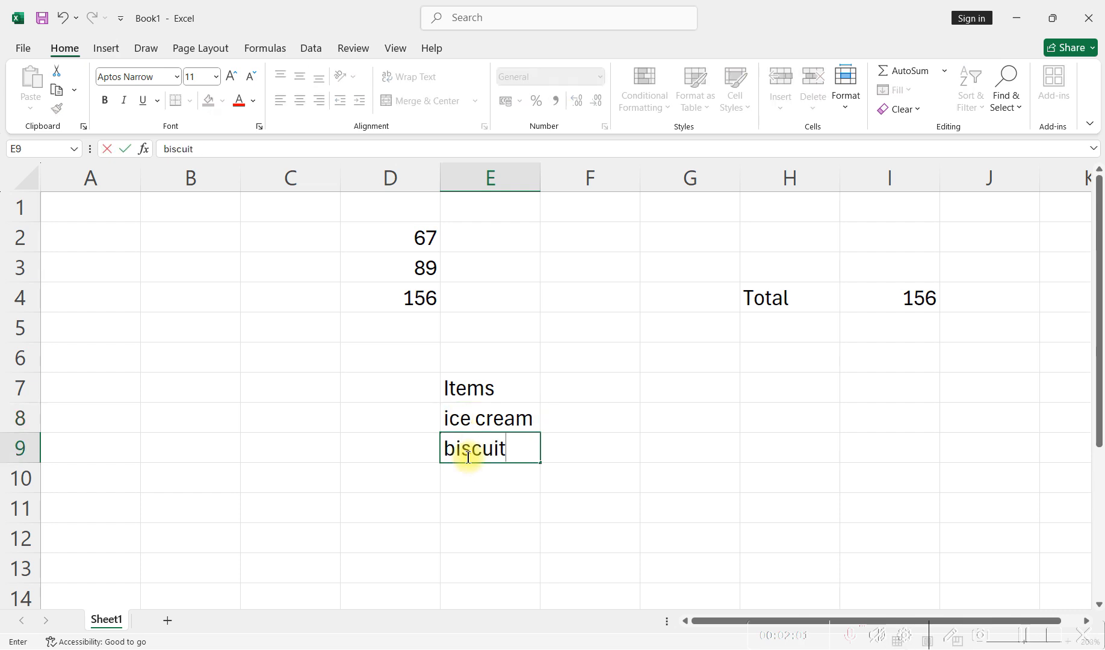
key(Return)
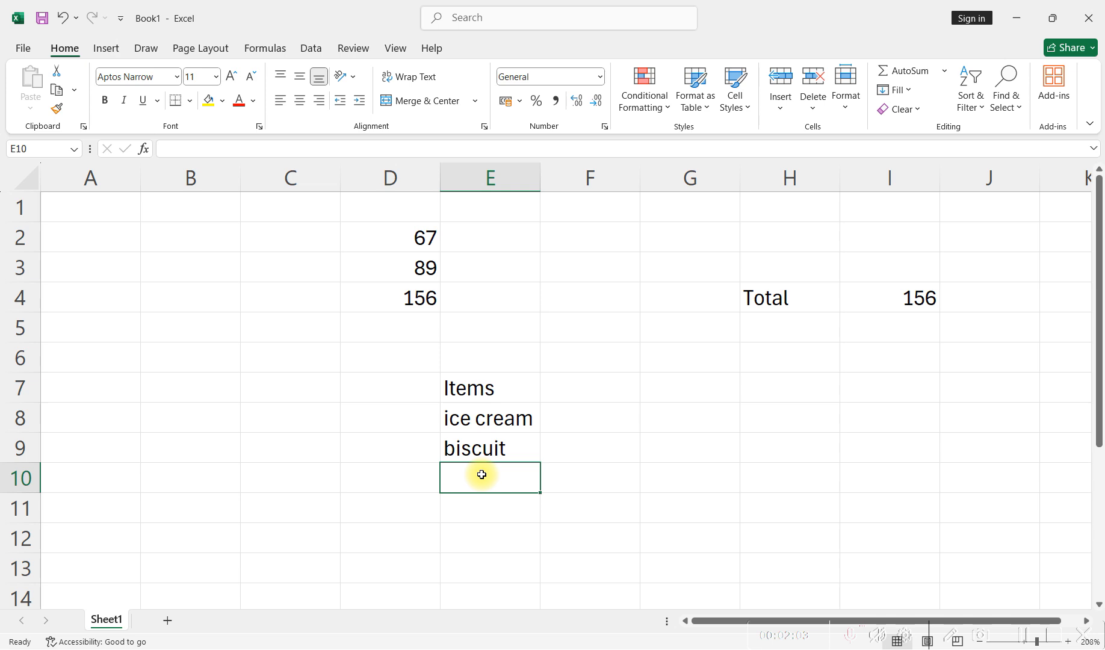
text(pizza)
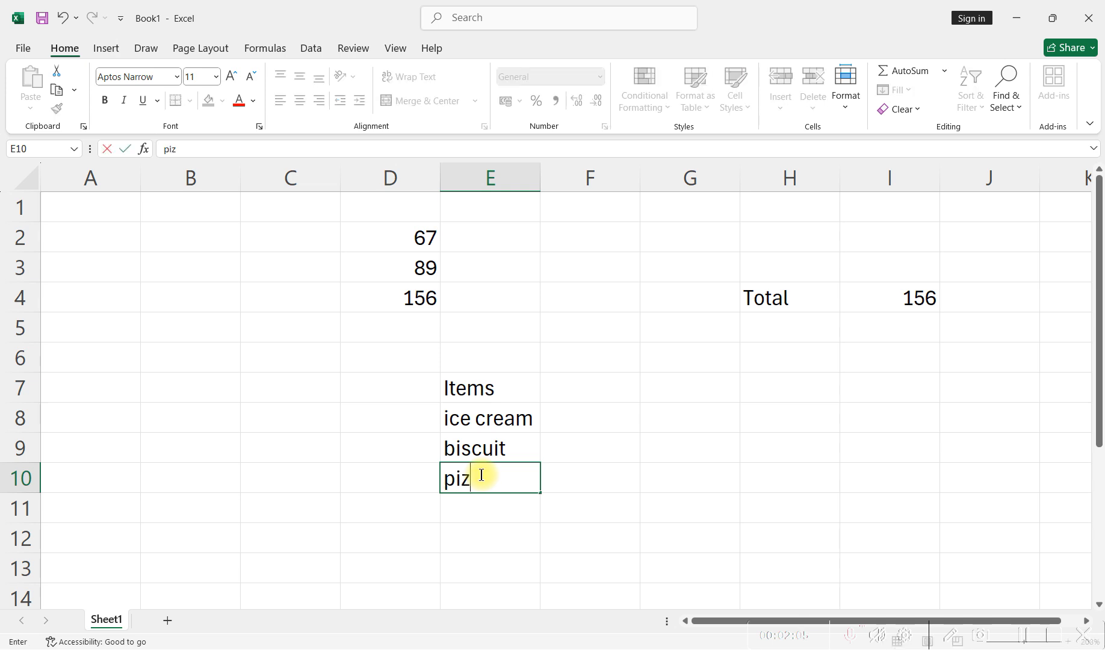
click(582, 477)
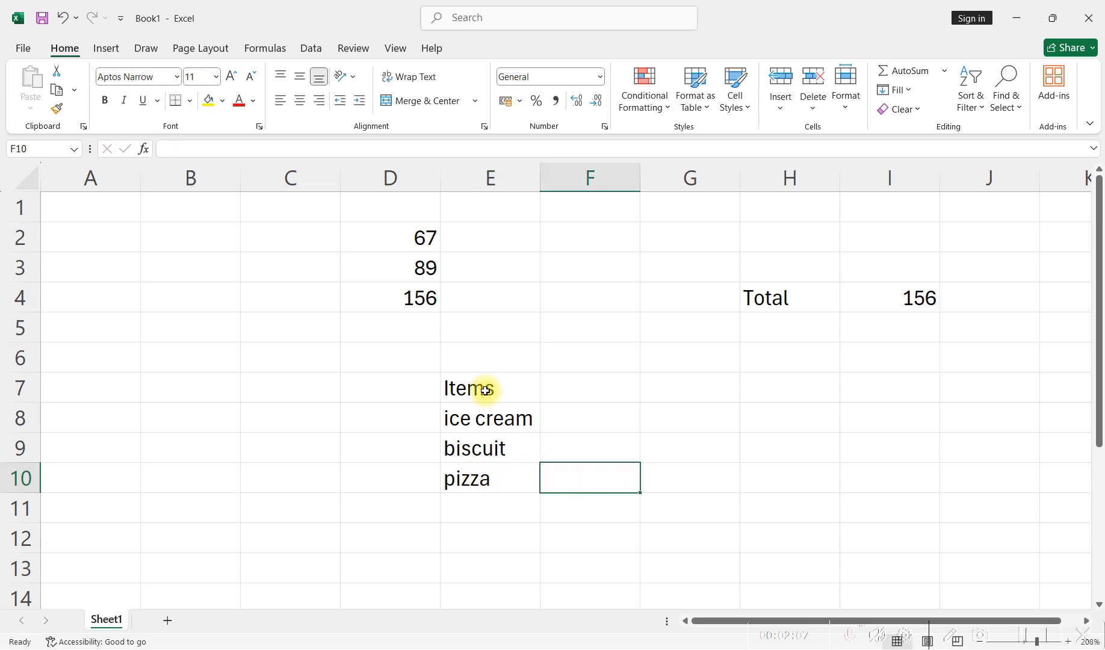
- Make the Items heading bold and enter the heading "prices" beside it in cell F7
click(475, 390)
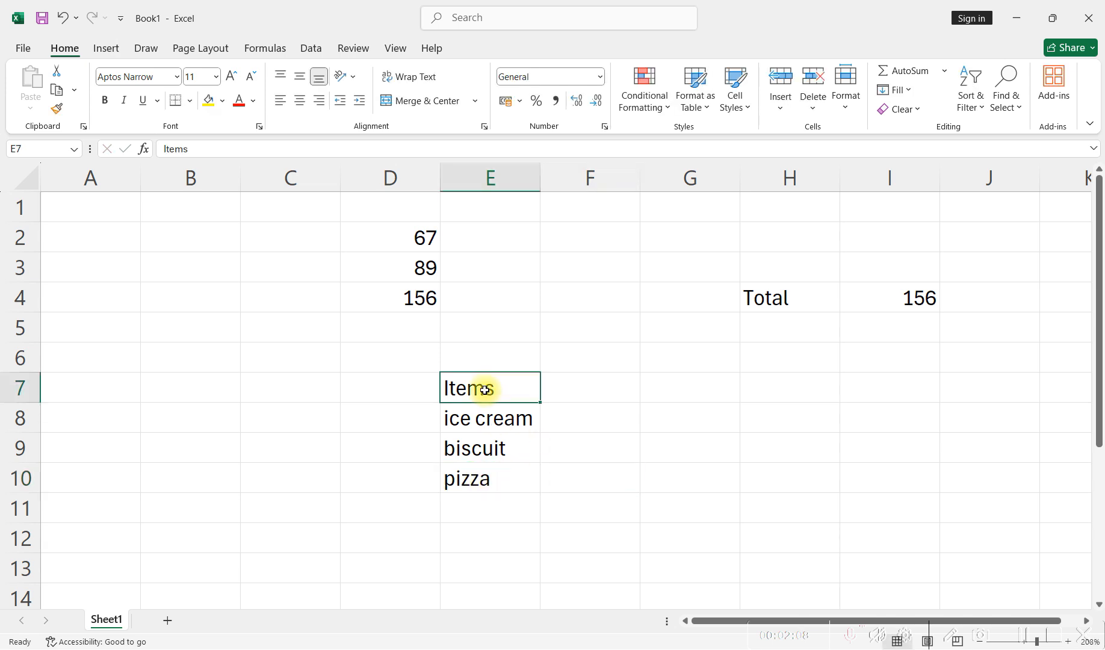
click(103, 97)
click(586, 391)
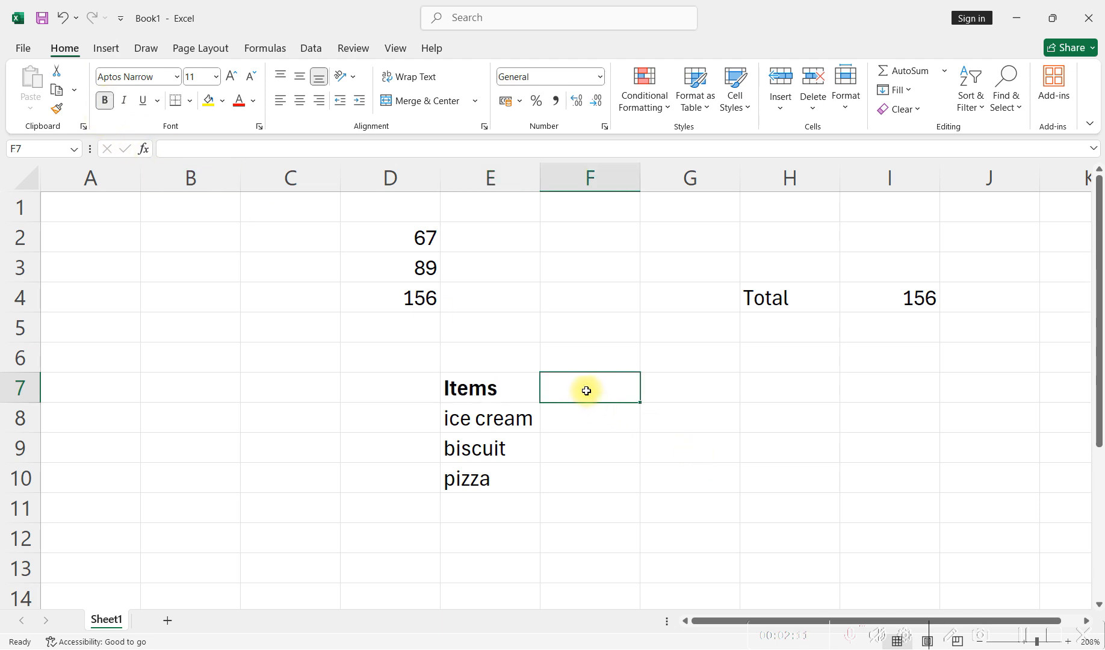
text(pri)
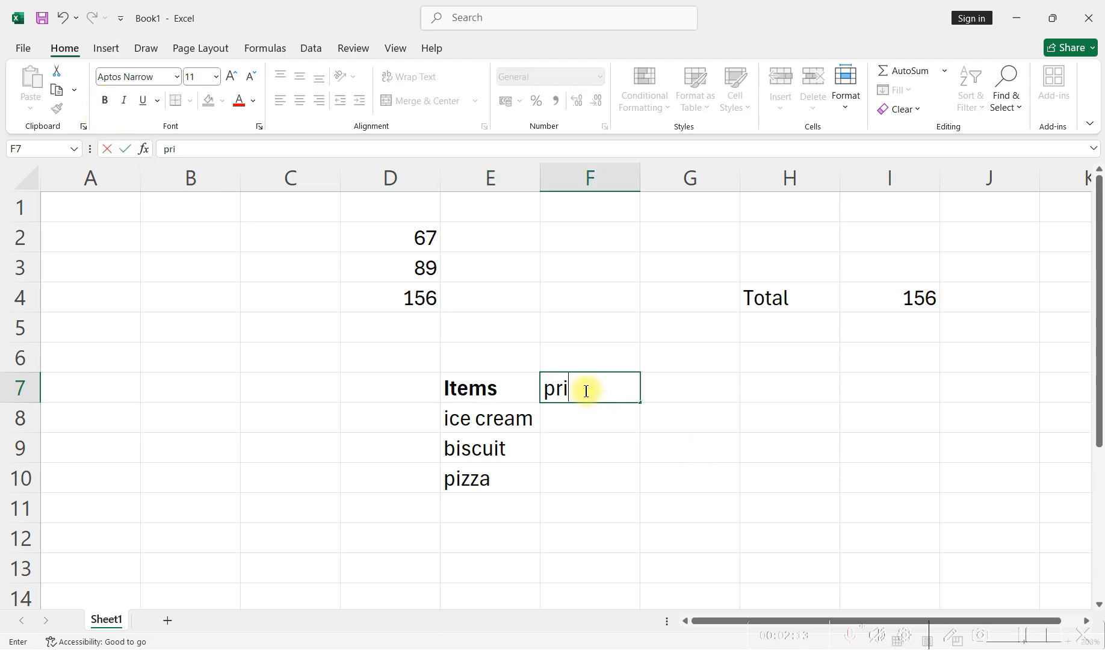
text(ces)
- Enter the prices 5, 8 and 15 for ice cream, biscuit and pizza in cells F8 to F10
click(593, 423)
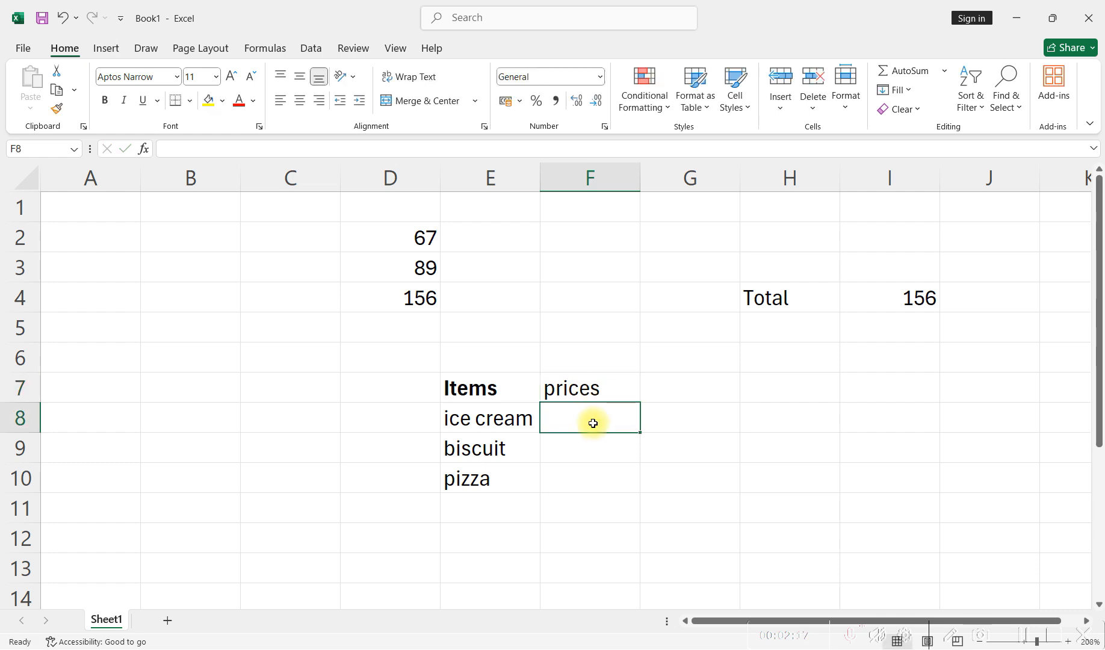
text(5)
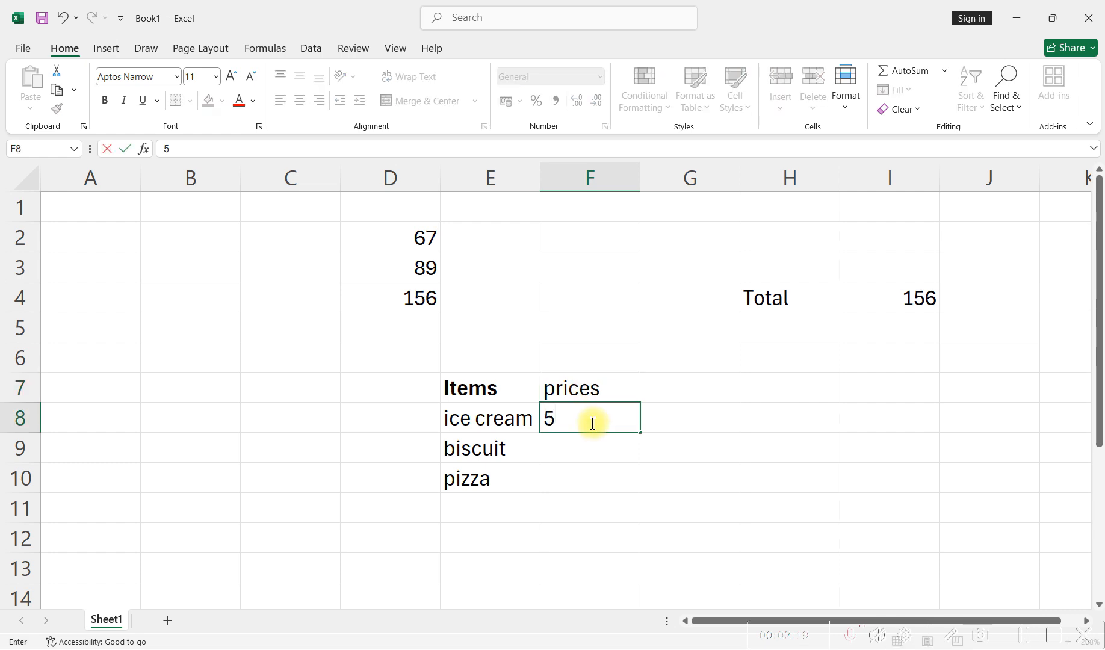
click(622, 450)
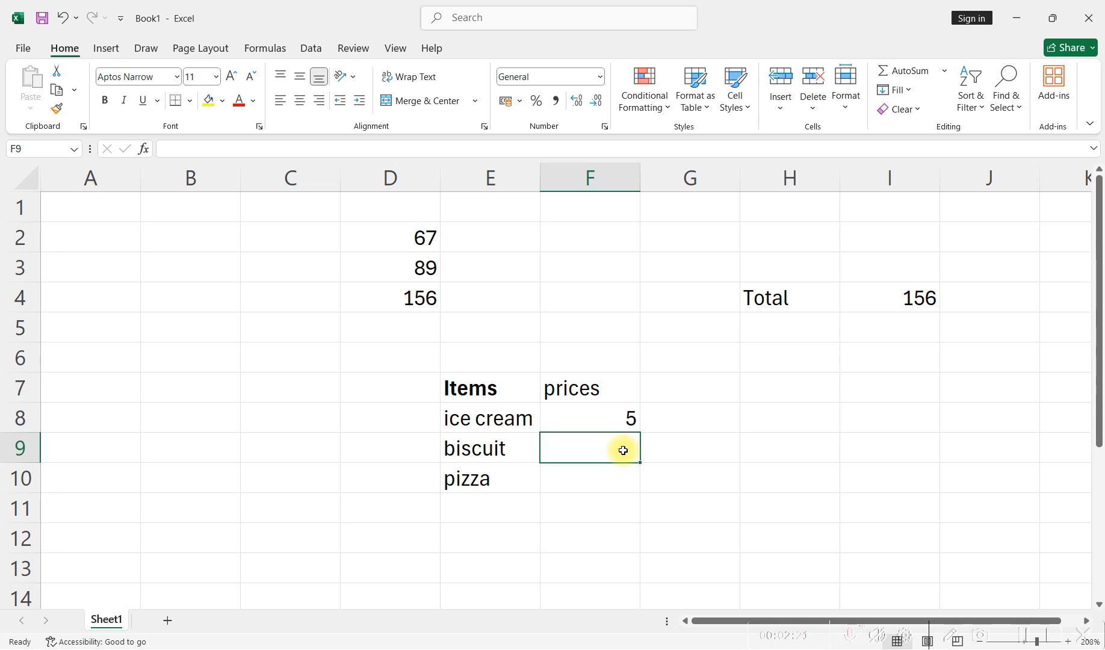
text(8)
click(607, 481)
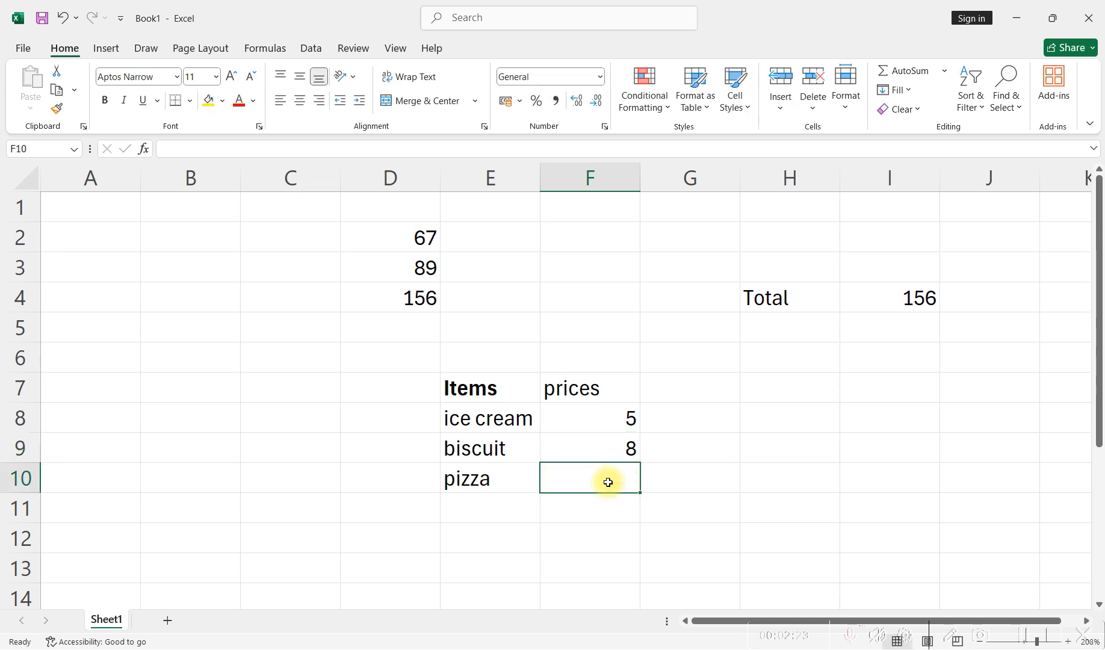
text(15)
key(Return)
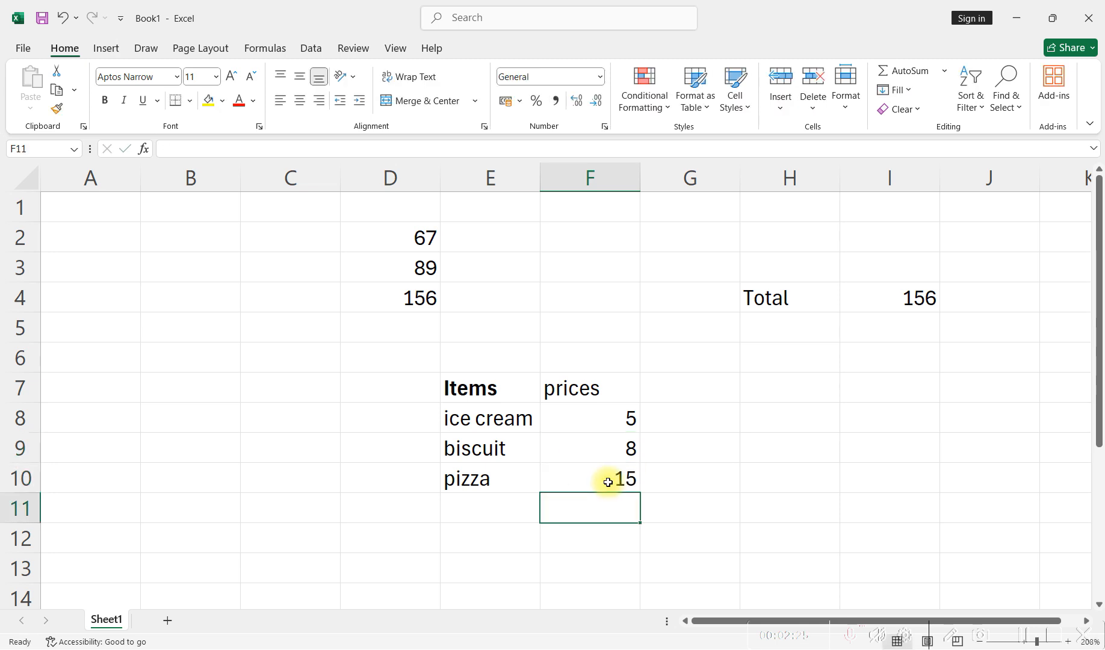
- Total the three item prices in cell F11 with the formula =F8+F9+F10
click(688, 505)
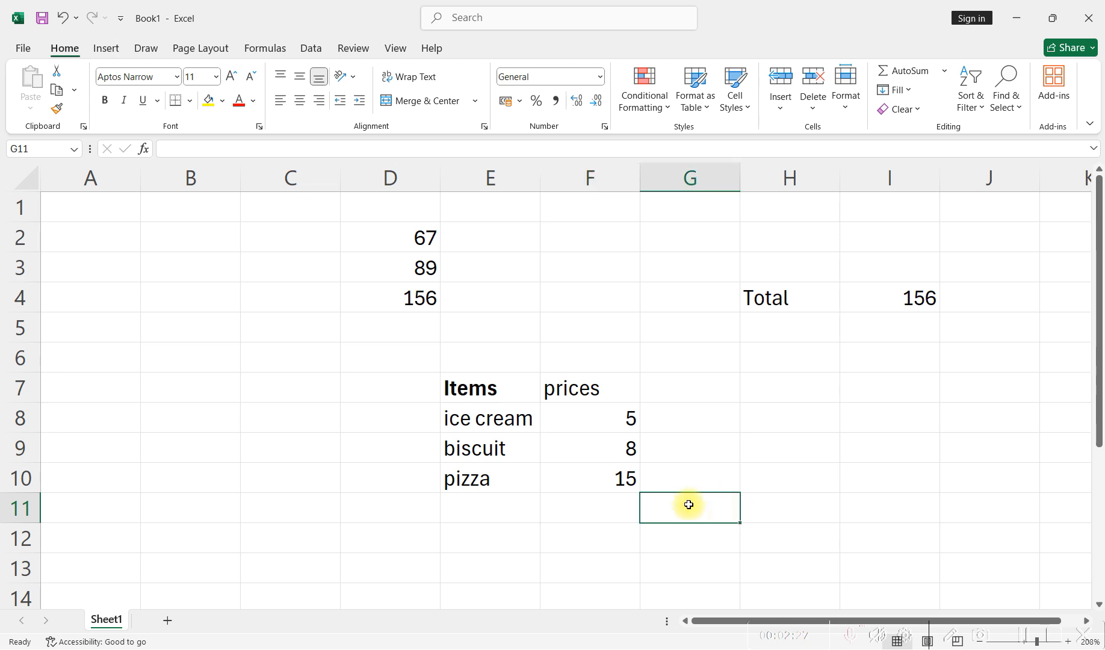
click(613, 509)
text(=)
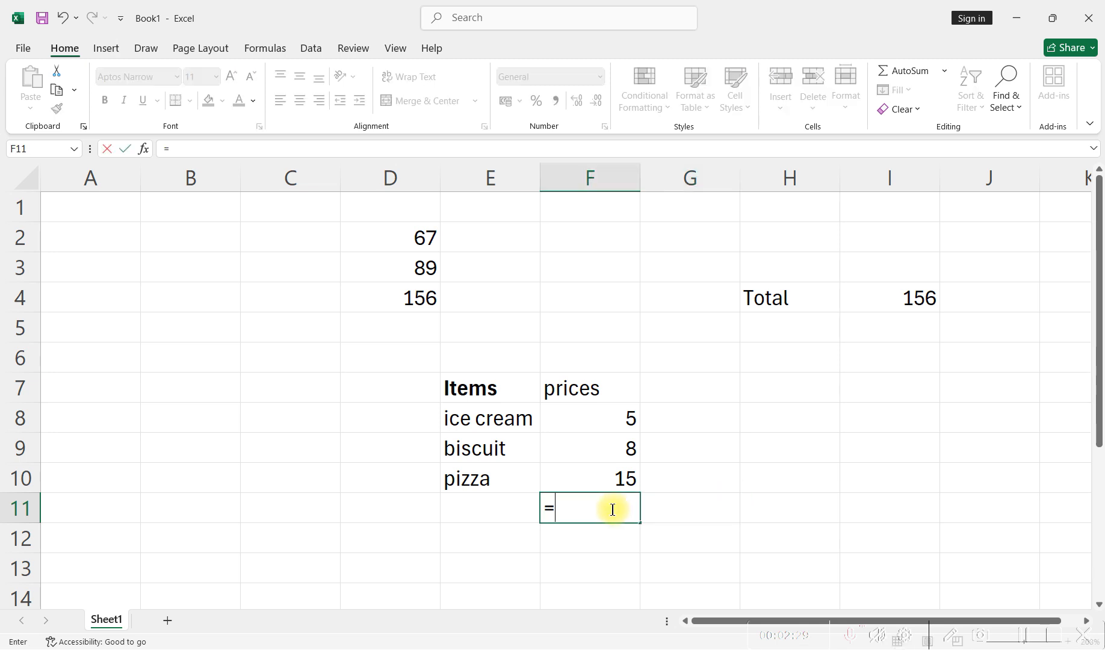
text(total)
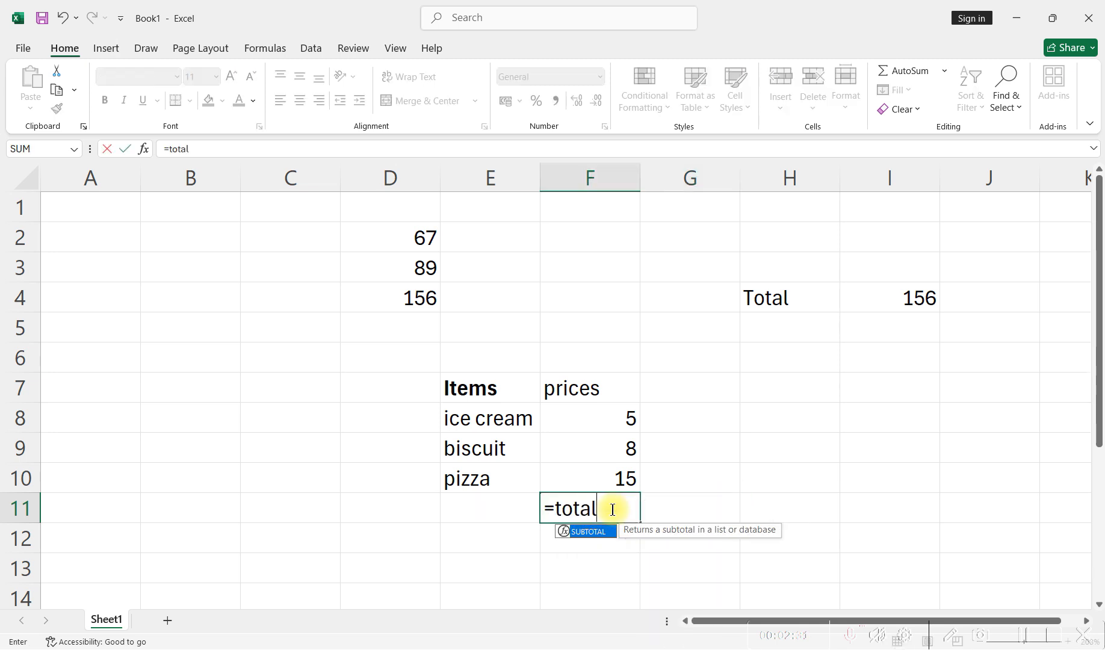
key(BackSpace)
key(BackSpace)
key(BackSpace)
key(BackSpace)
key(BackSpace)
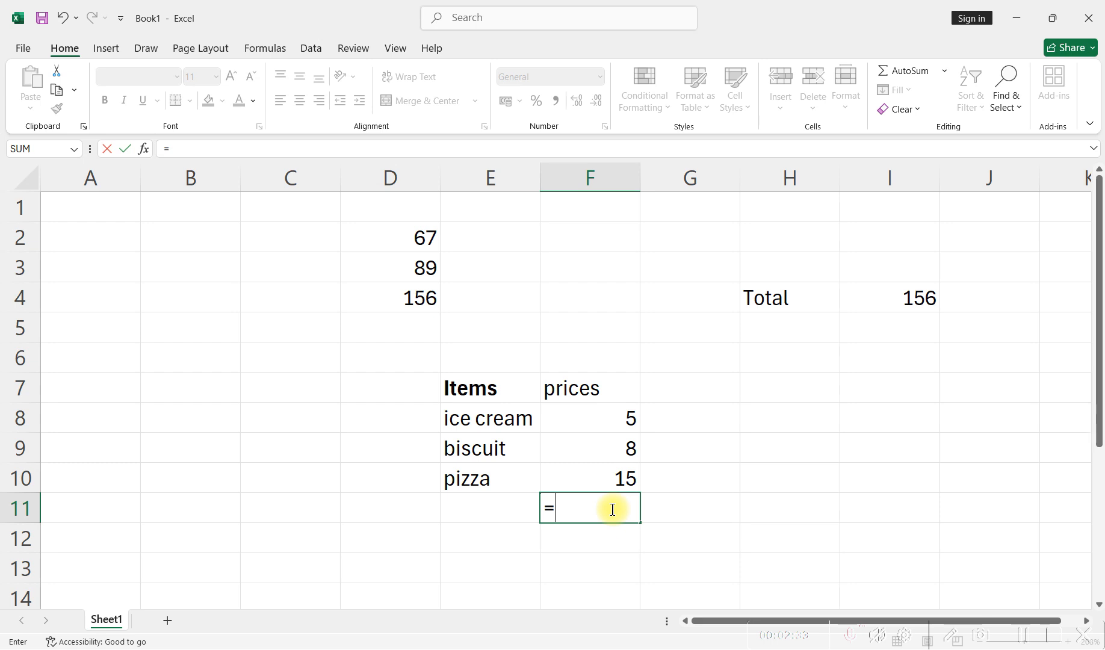
click(604, 421)
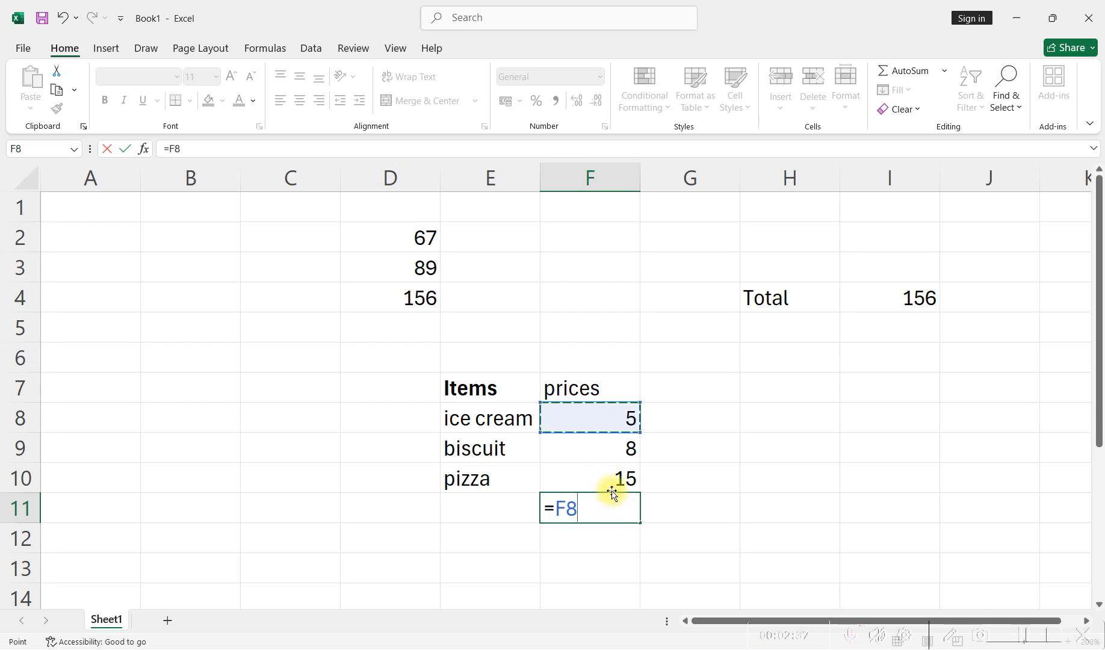
text(+)
click(605, 449)
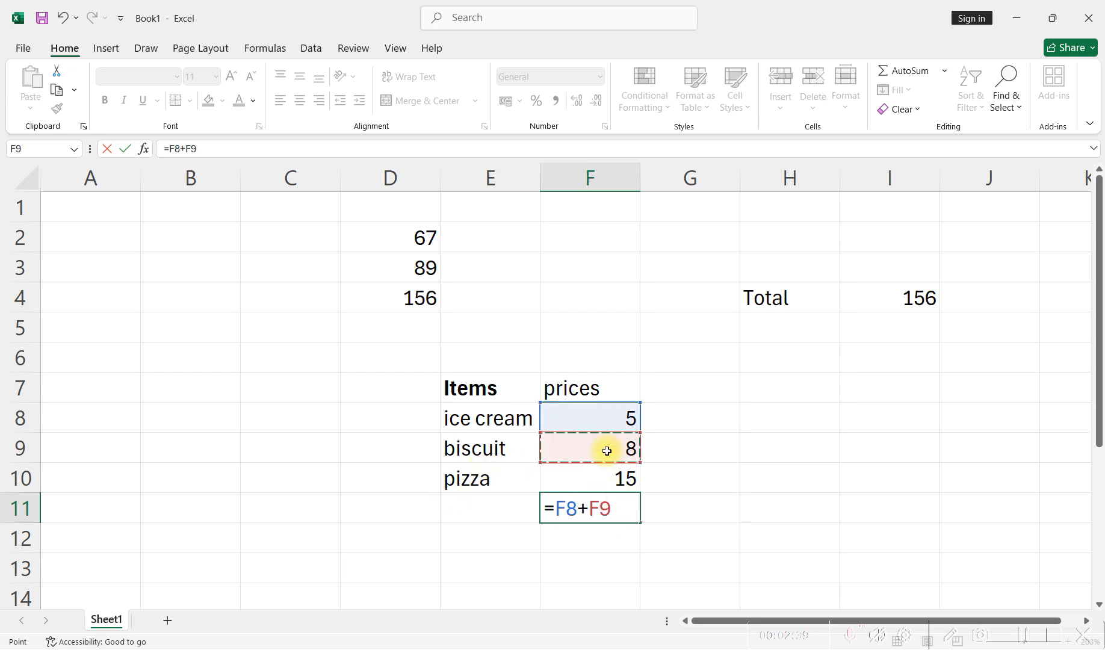
text(+)
click(572, 481)
key(Return)
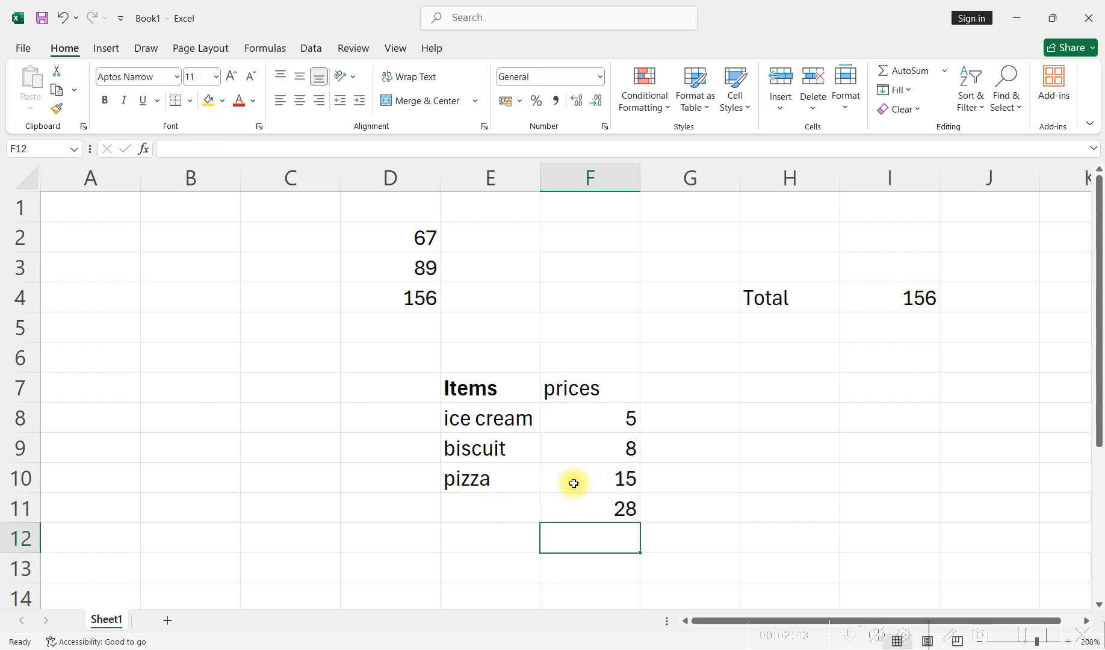
click(611, 510)
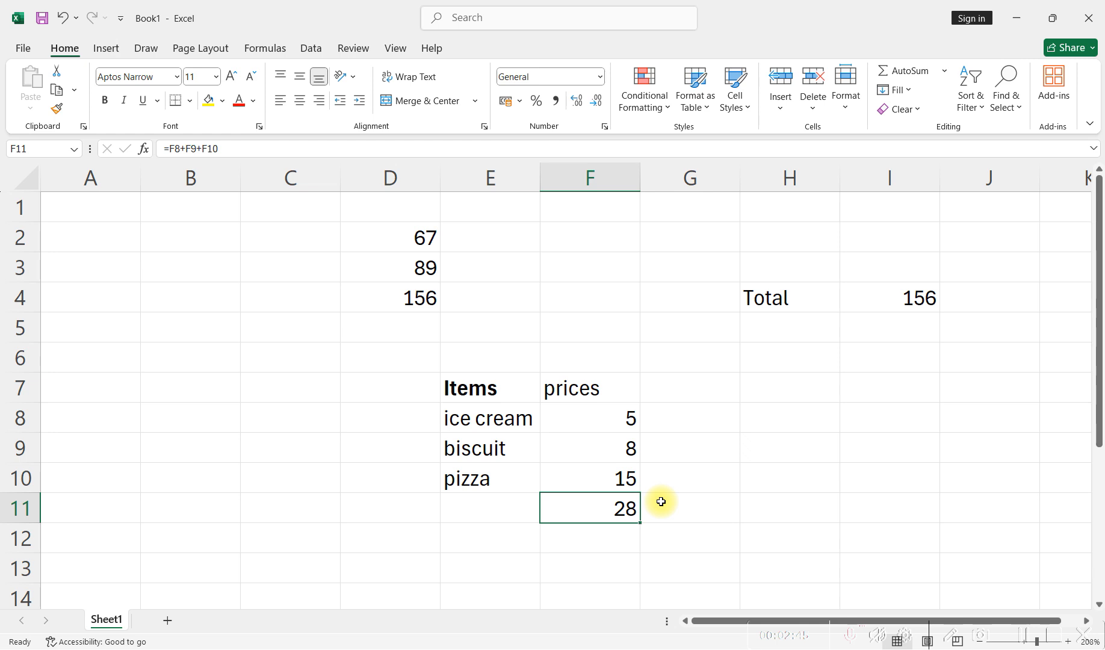
- Add the label "increment" in cell H6 and enter its value 4 in cell I6
click(787, 361)
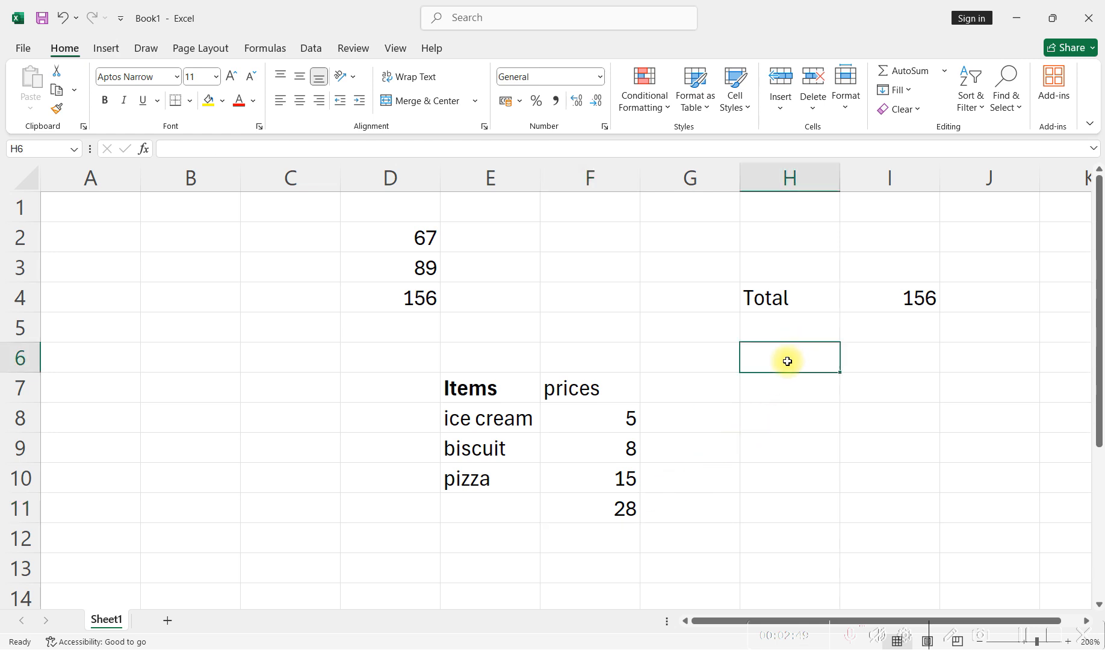
text(incr)
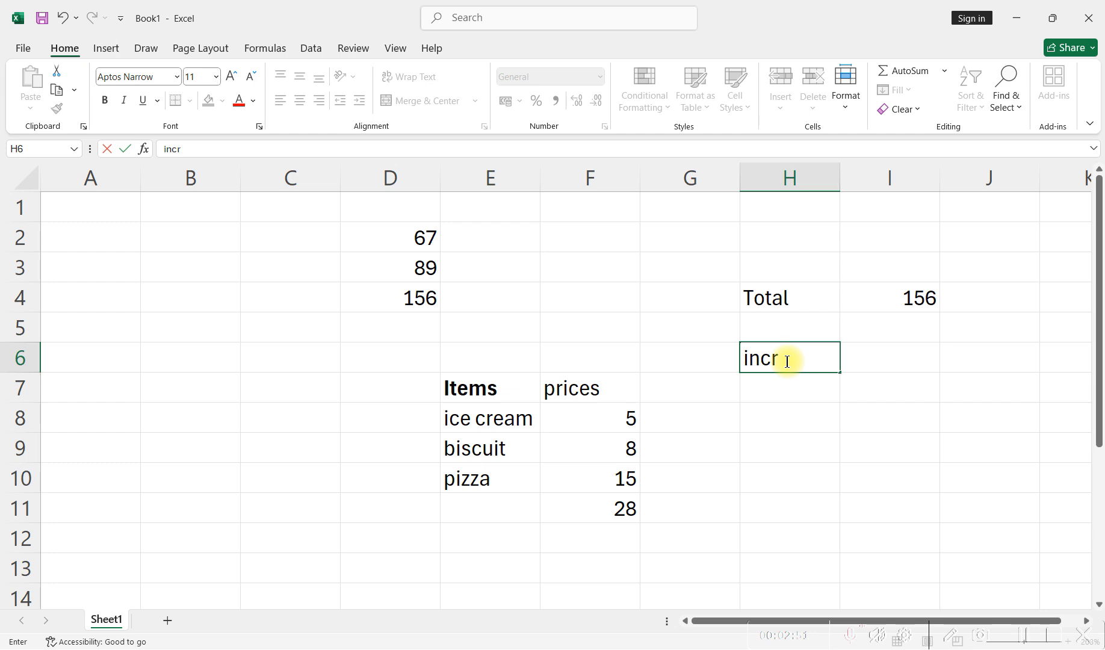
text(ement)
key(Return)
click(883, 358)
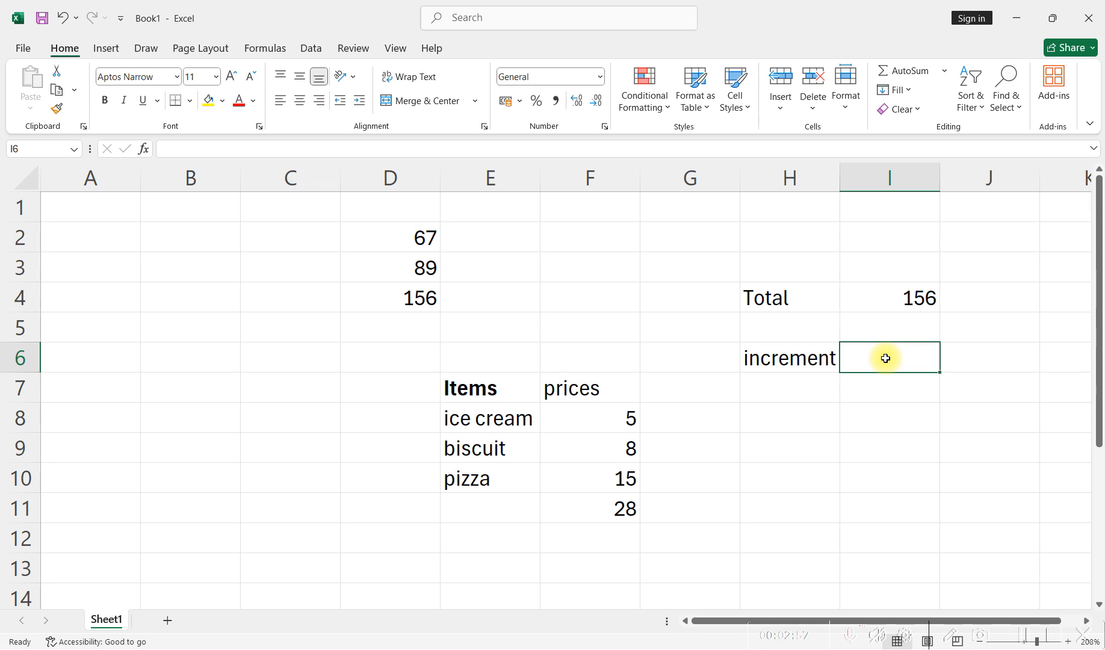
text(4)
key(BackSpace)
text(4)
key(Return)
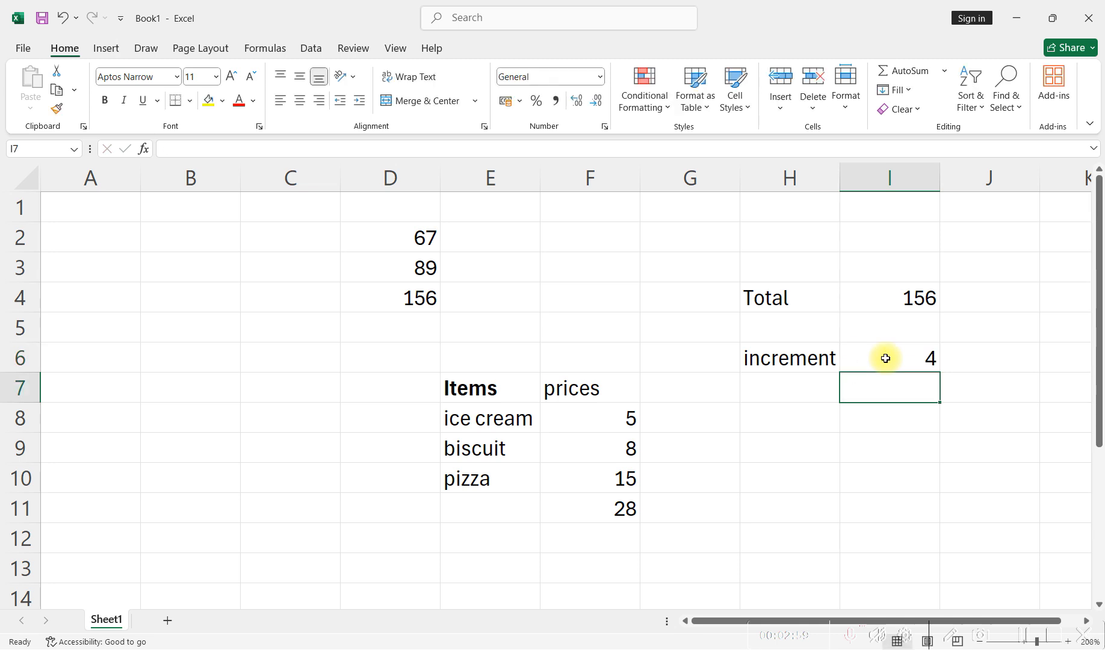
click(885, 358)
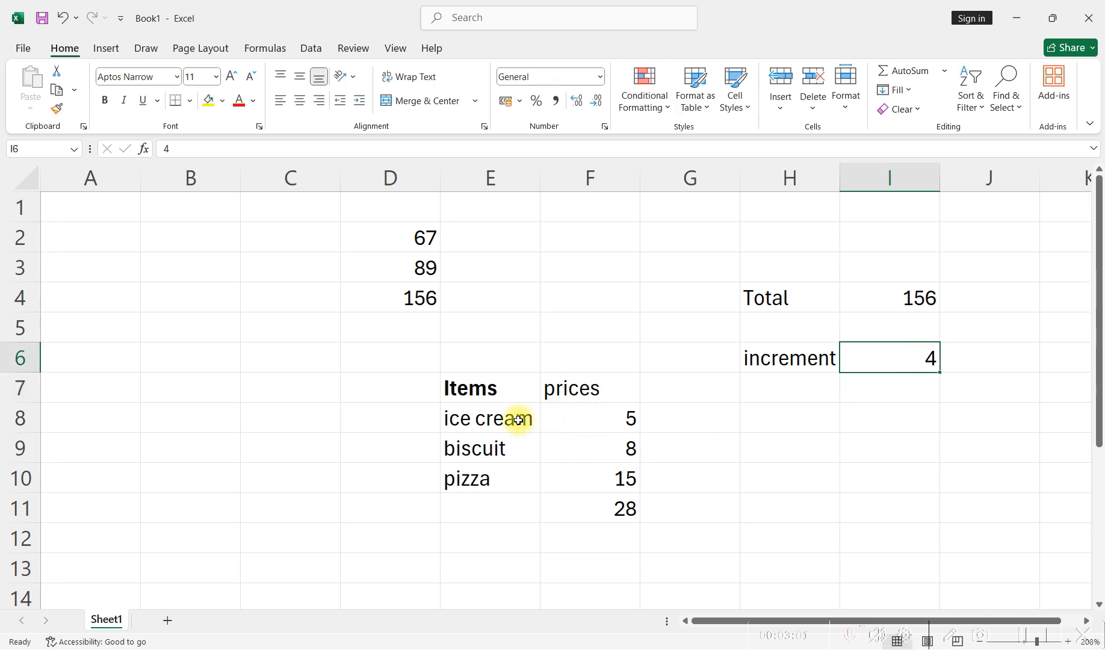
- Replace the ice cream price in cell F8 with the formula =5+4
click(610, 424)
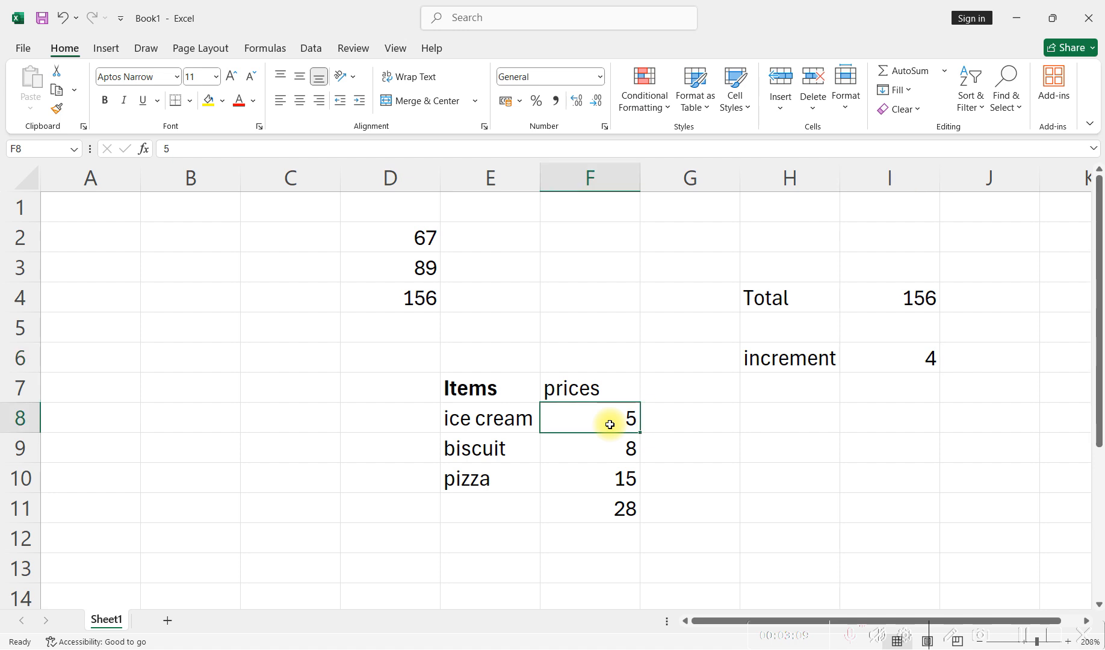
double_click(625, 420)
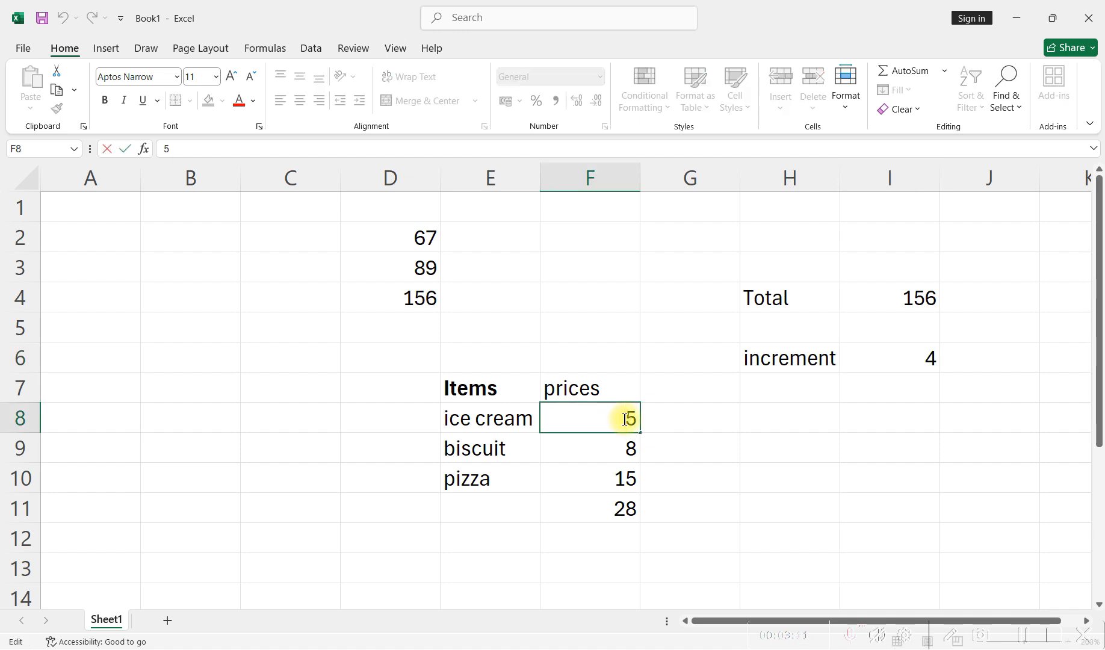
key(Delete)
text(=5)
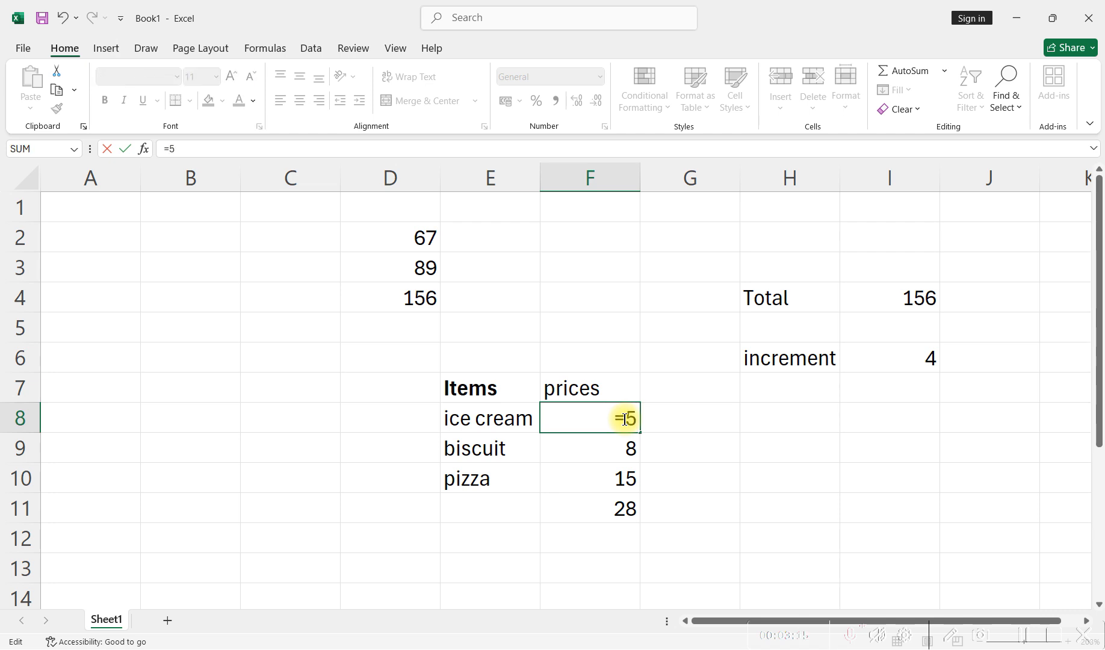
text(+4)
key(Return)
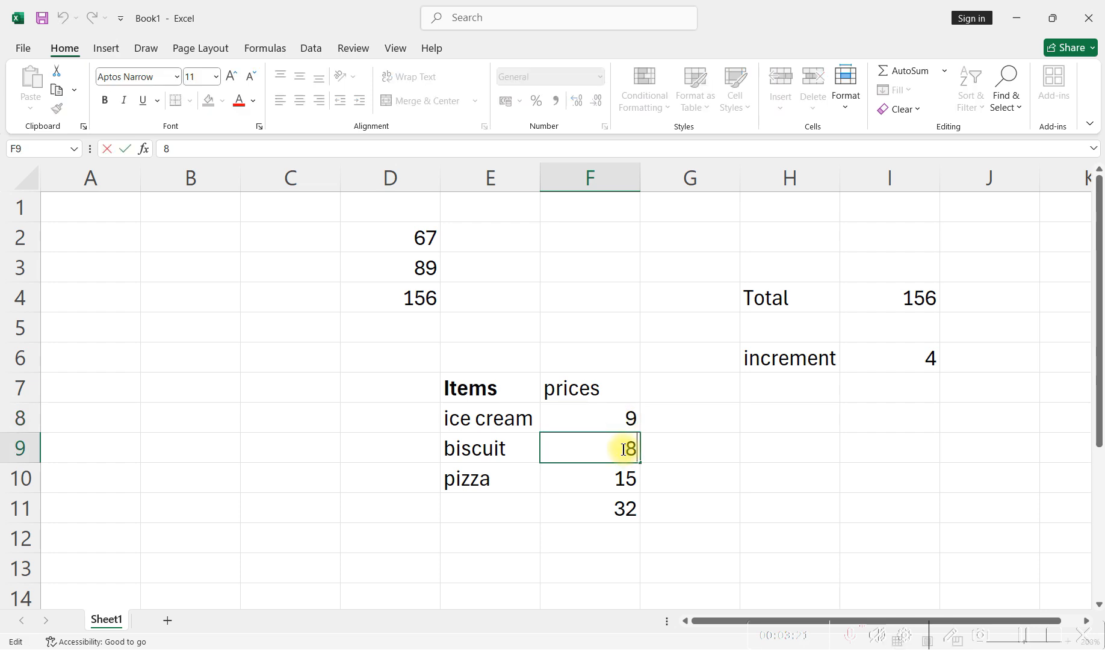
- Replace the biscuit price in cell F9 with the formula =8+4
text(=8+4)
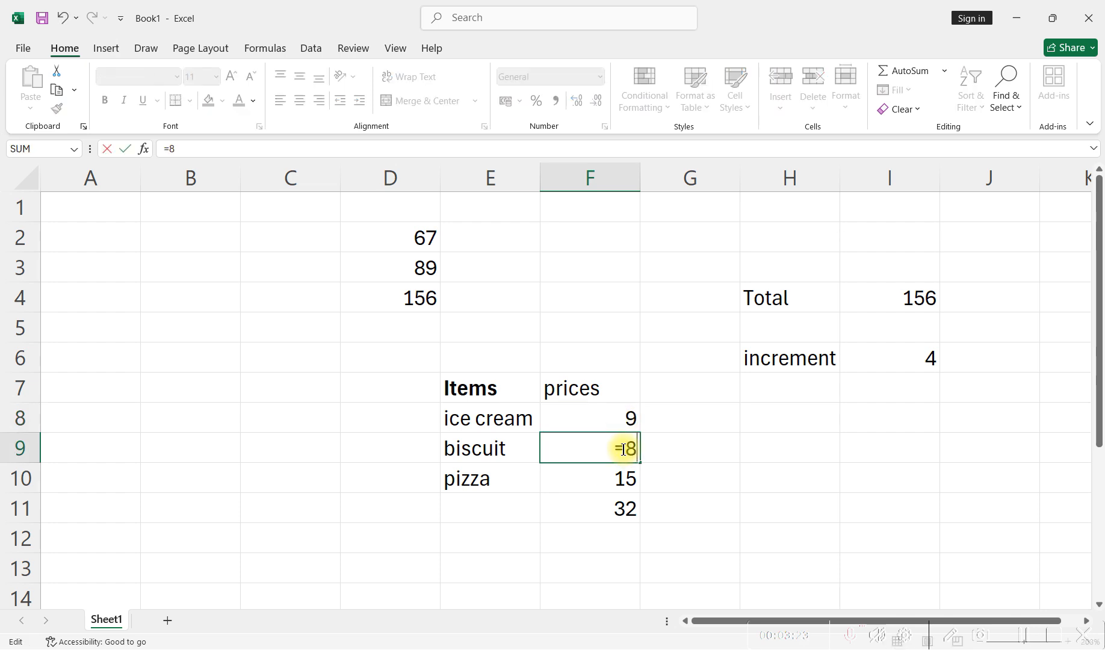
key(Return)
click(622, 448)
- Replace the pizza price in cell F10 with the formula =15+4
double_click(610, 480)
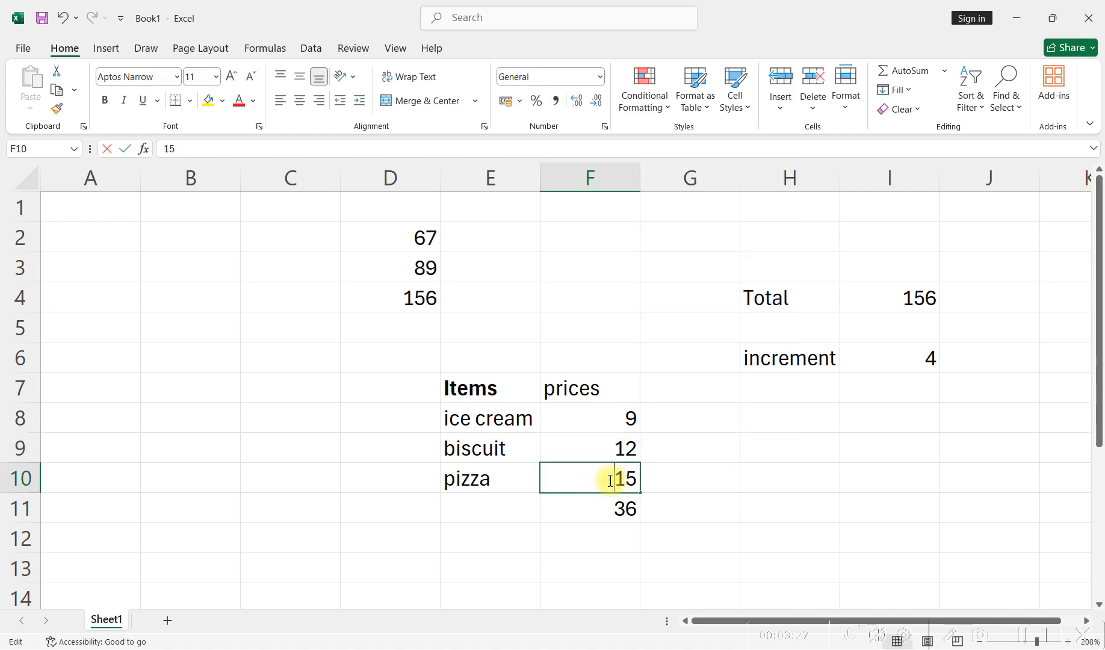
key(BackSpace)
key(Delete)
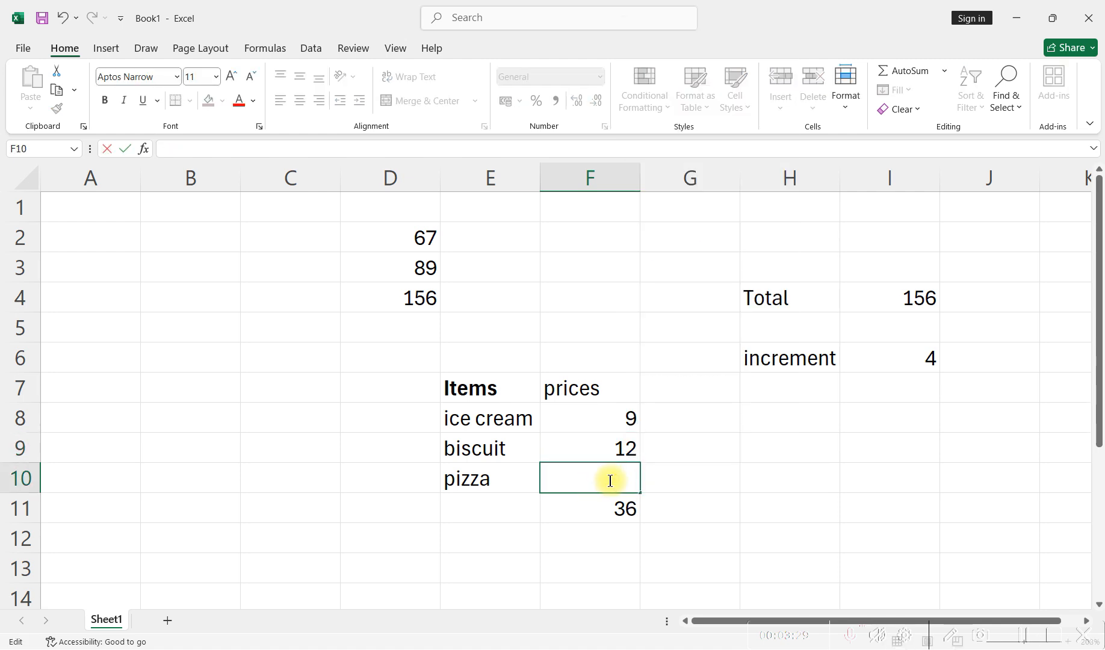
text(=15+4)
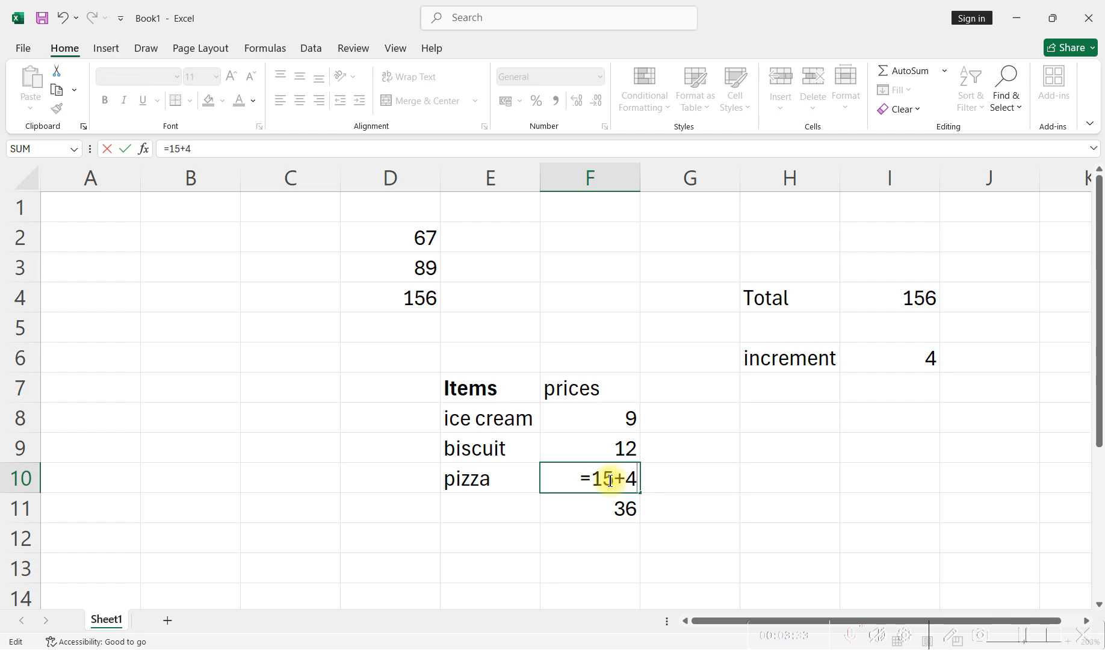
key(Return)
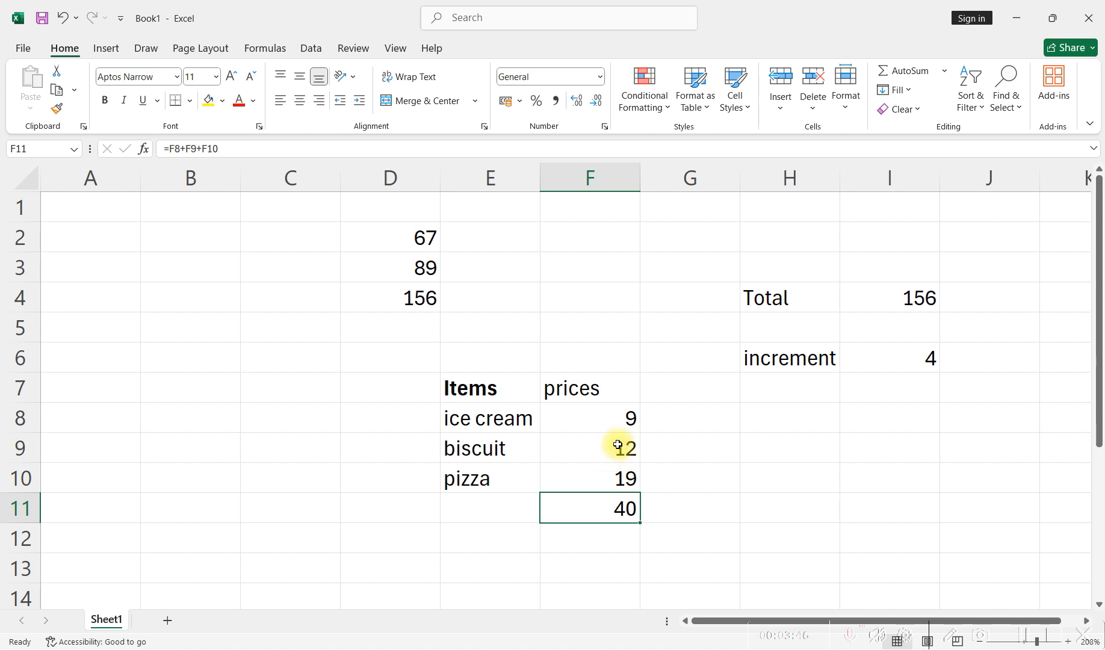
- Undo the three price changes in cells F8 to F10
key(ctrl+z)
key(ctrl+z)
key(ctrl+z)
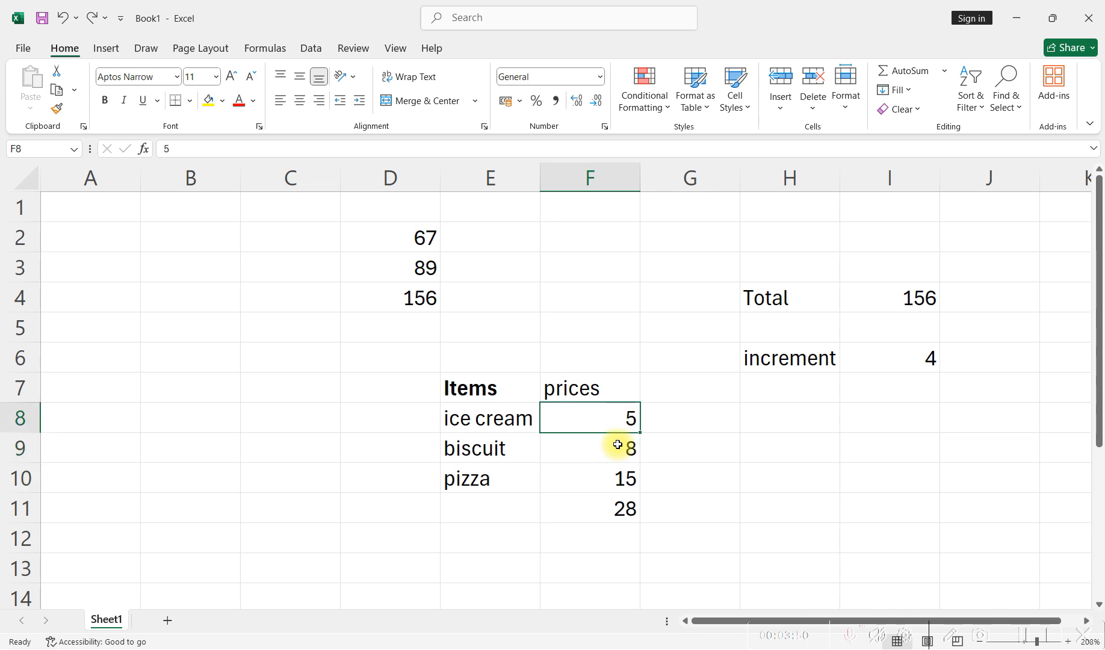
double_click(628, 418)
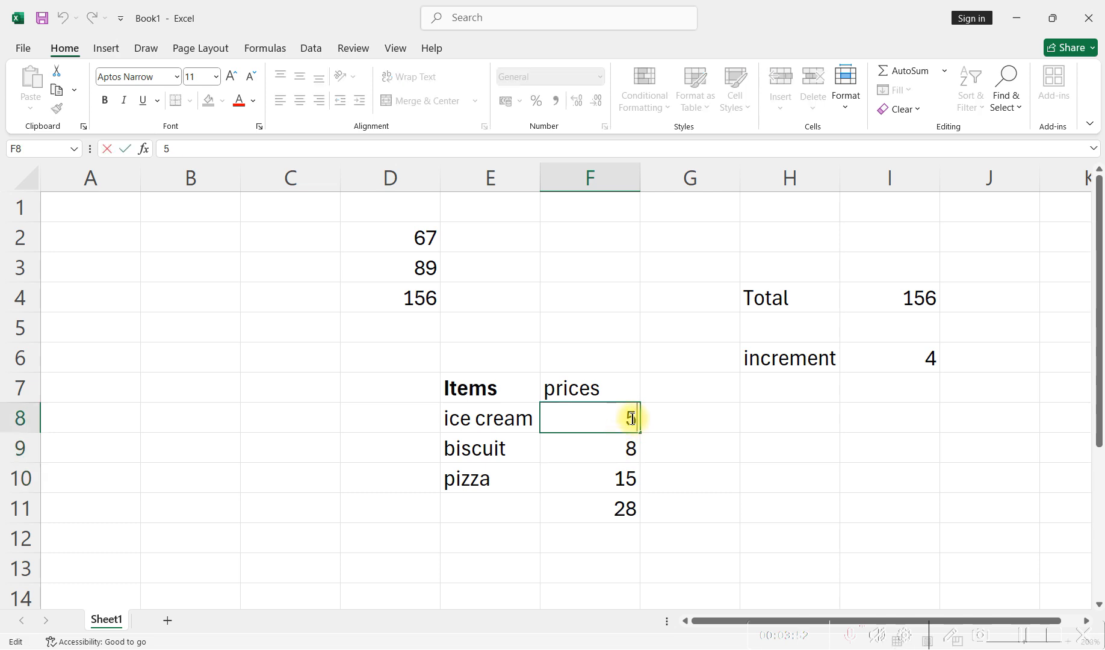
key(BackSpace)
text(=)
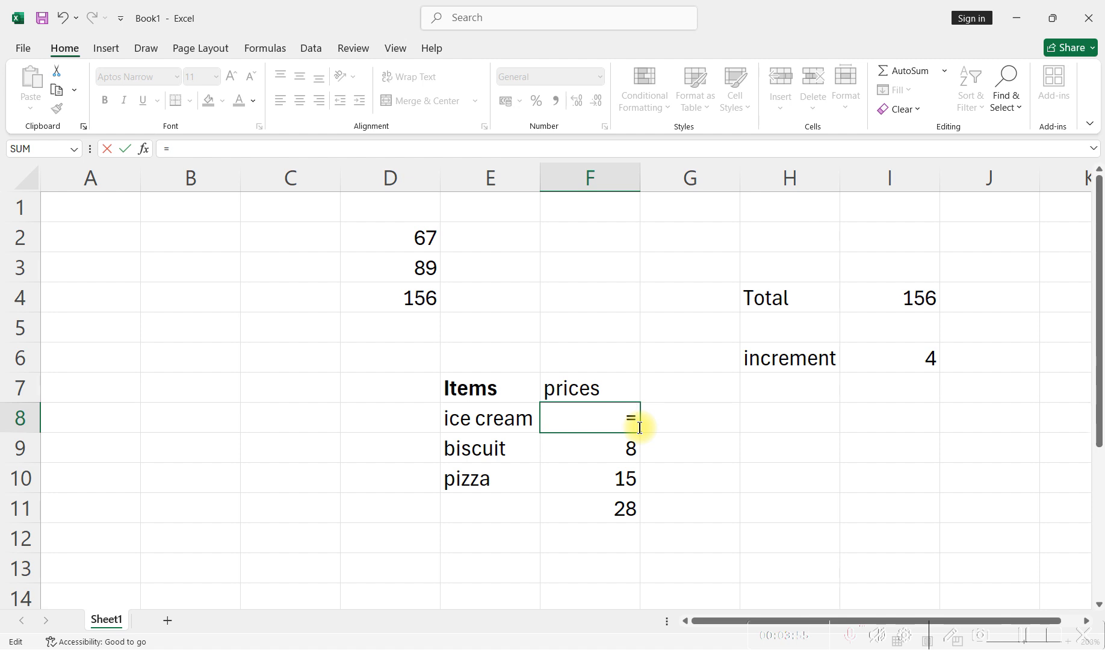
key(ctrl+z)
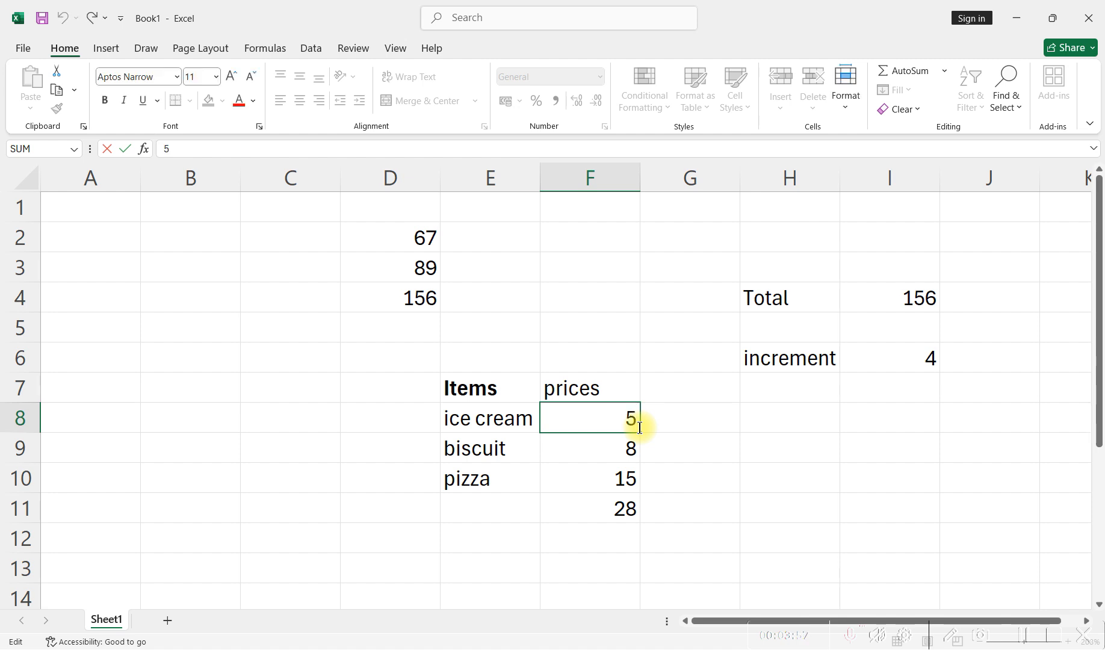
- Enter the heading "new price" in cell G7, beside the prices heading
click(677, 389)
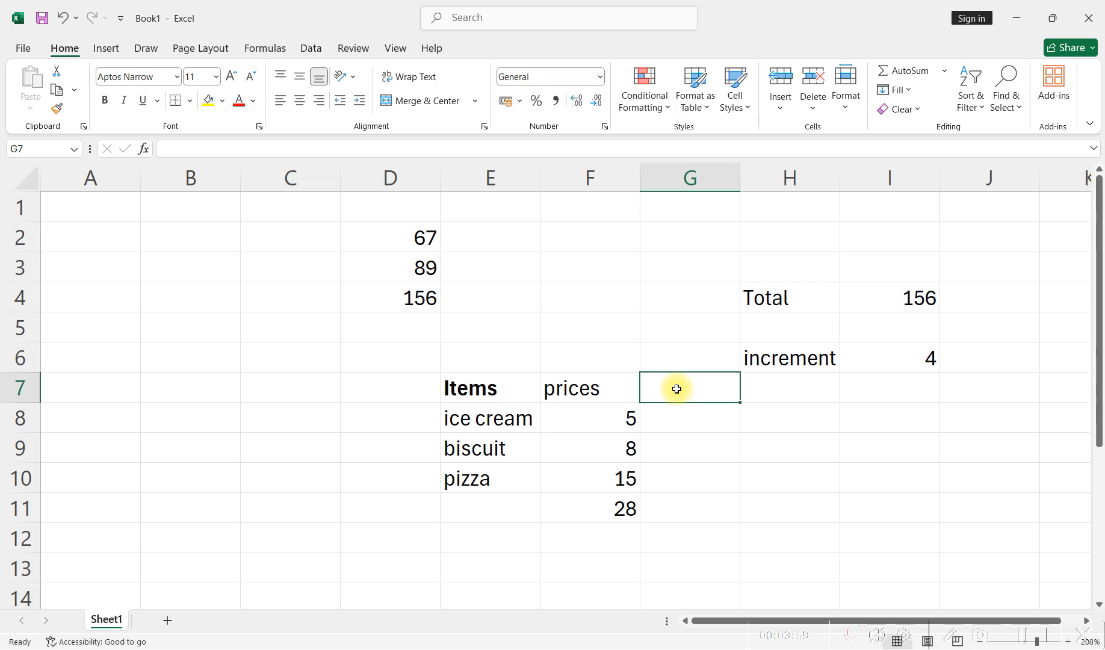
text(new)
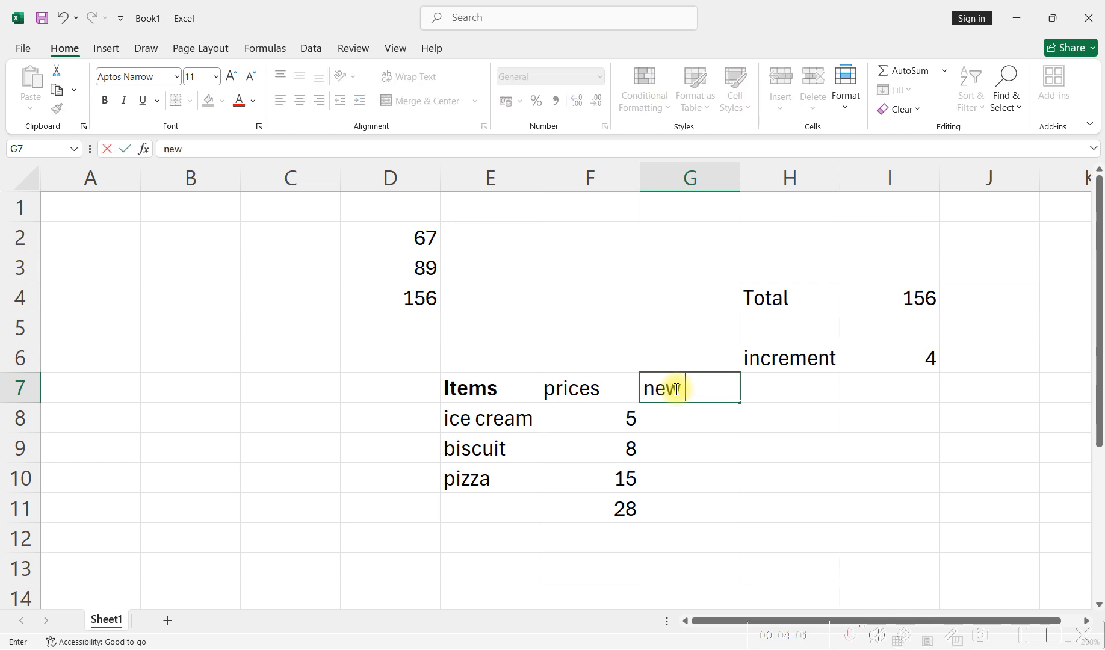
key(Up)
double_click(677, 390)
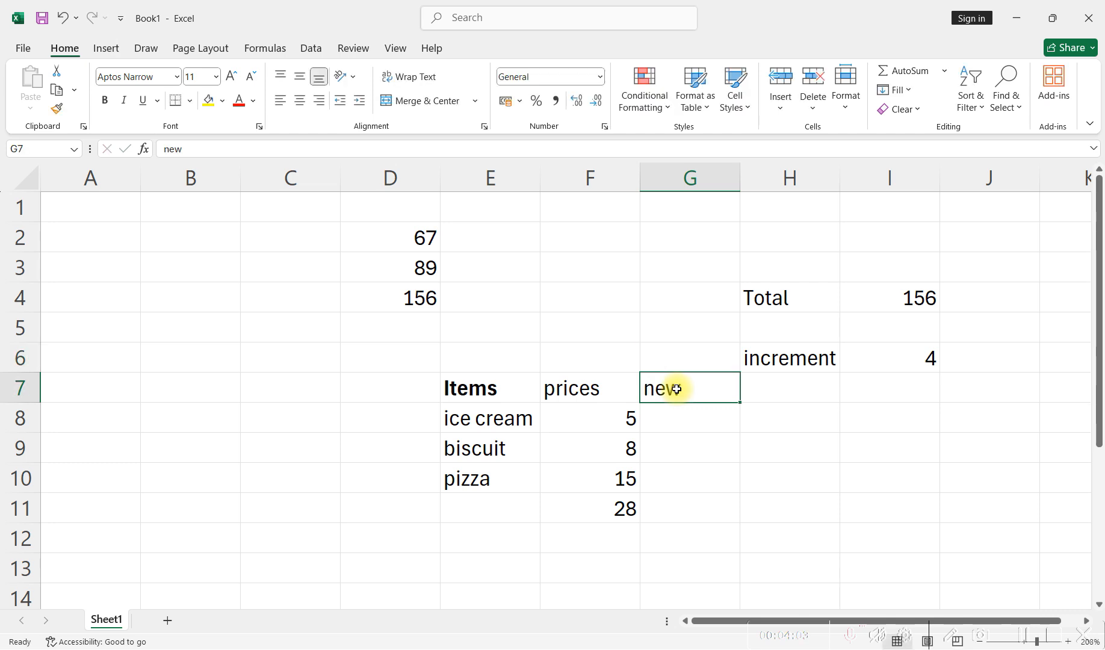
text(price)
click(728, 414)
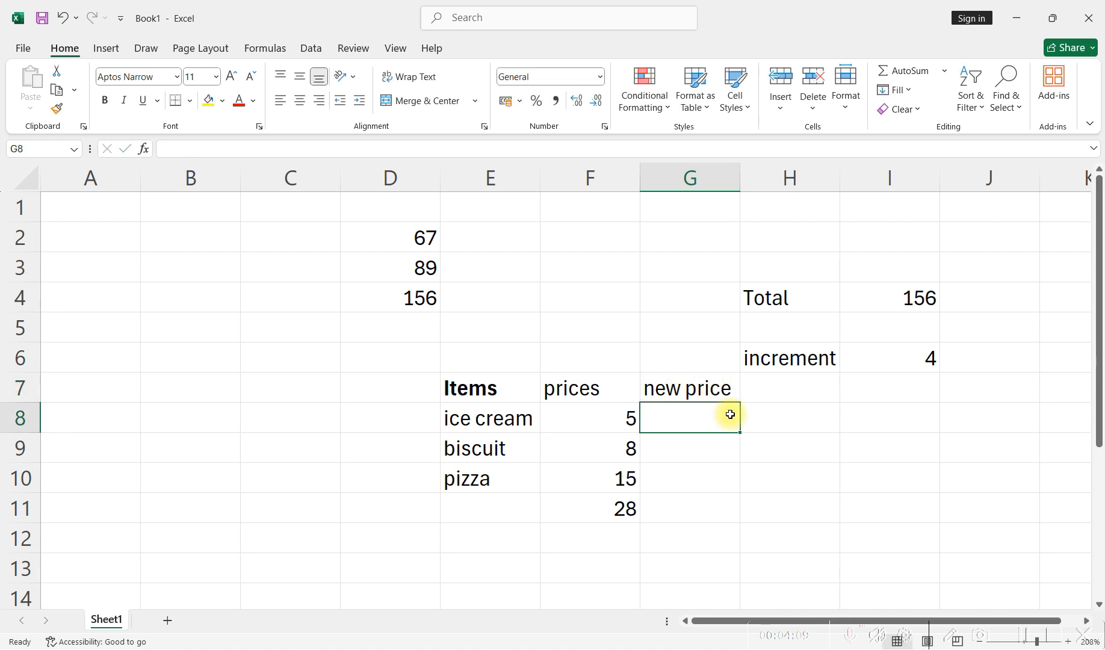
- Enter the formula =F8+I6 as the ice cream new price in G8 and fill it down to G10
text(=)
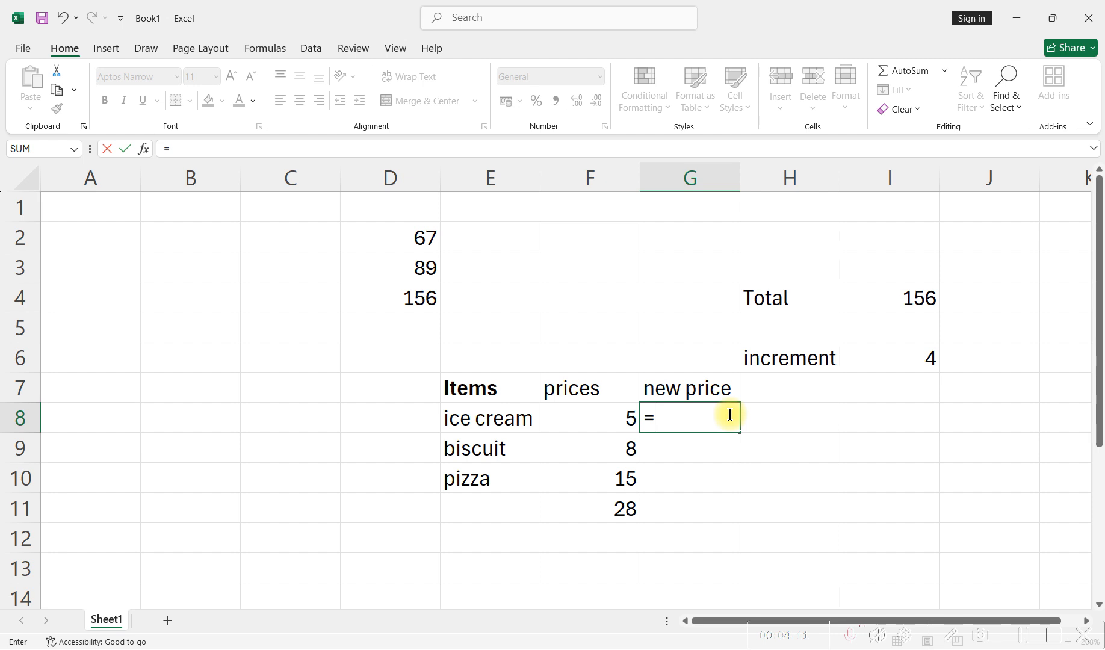
click(599, 418)
text(+)
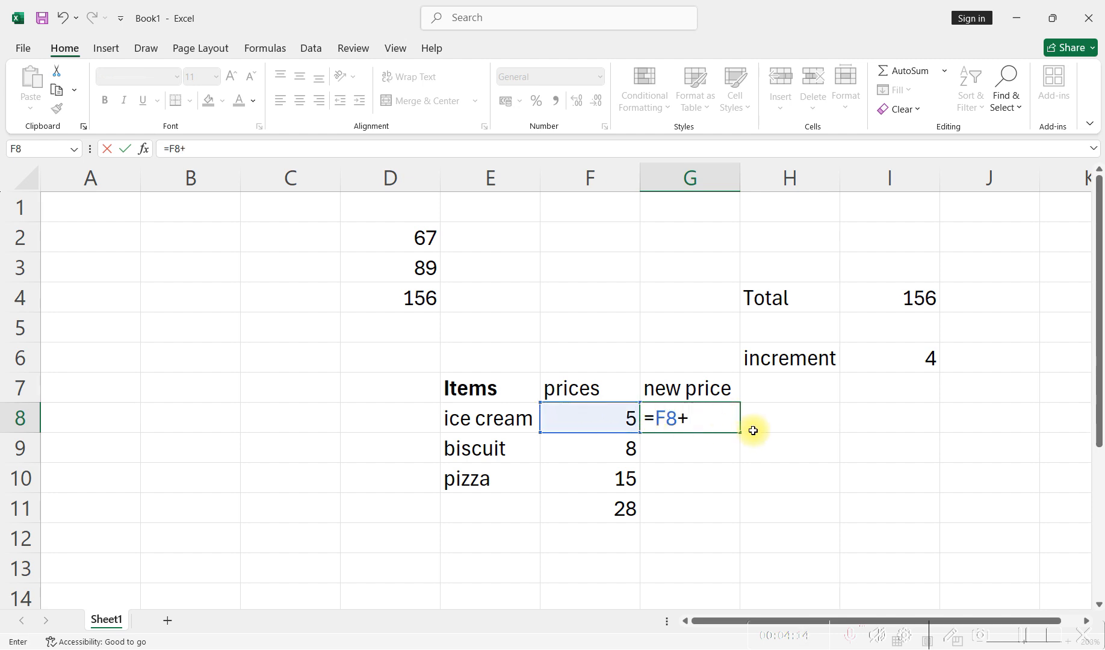
click(900, 355)
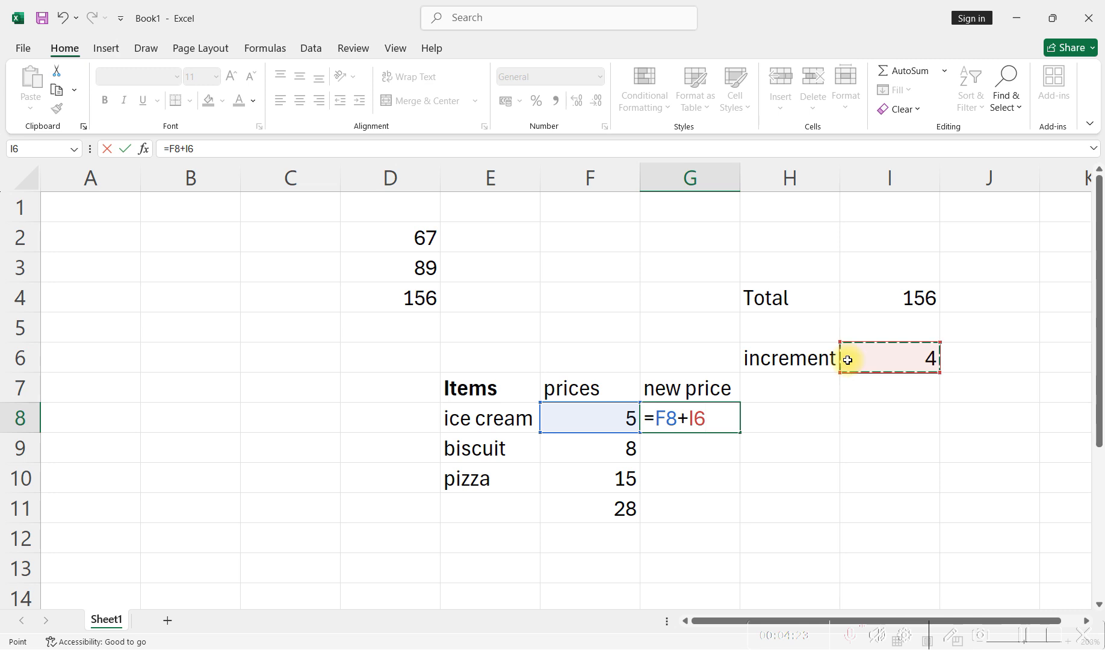
key(Return)
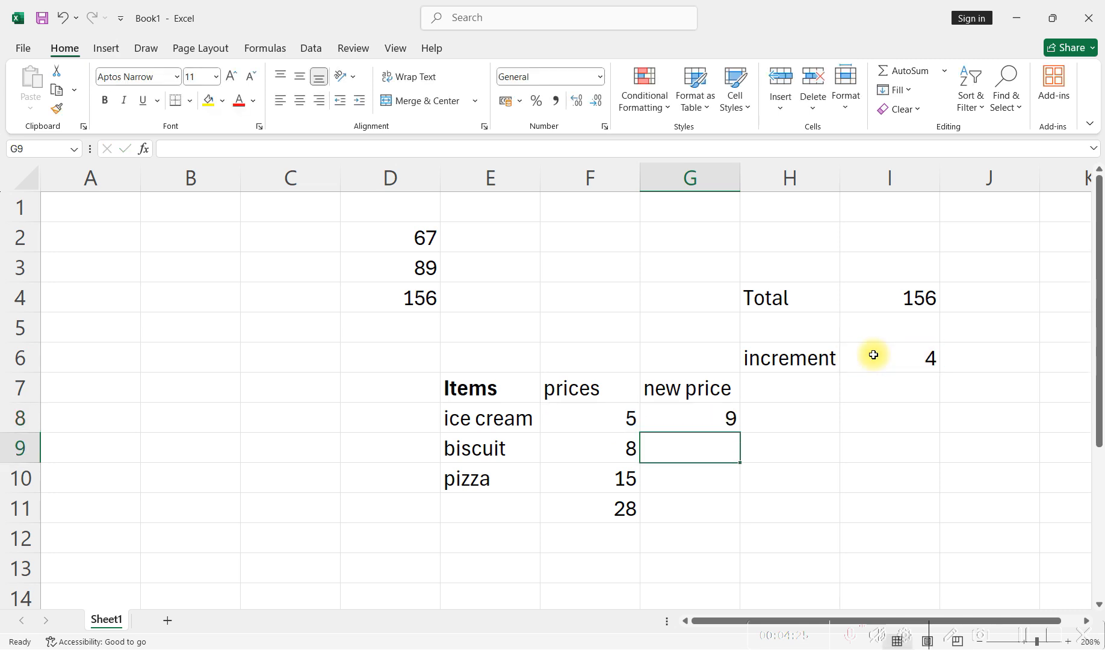
click(728, 421)
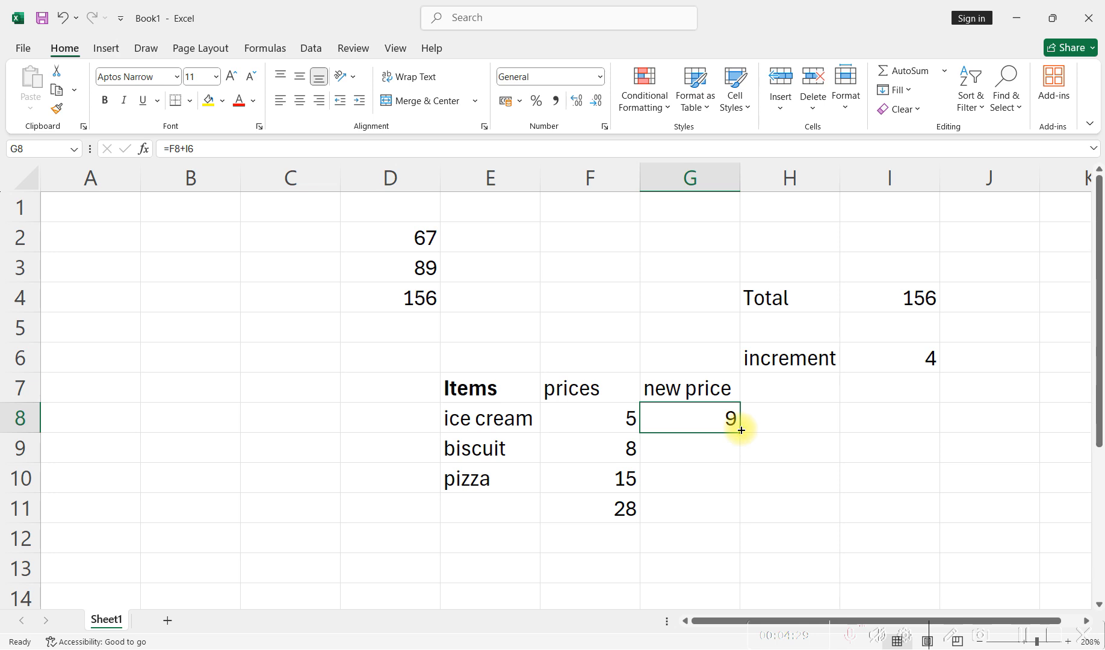
drag(740, 433, 739, 489)
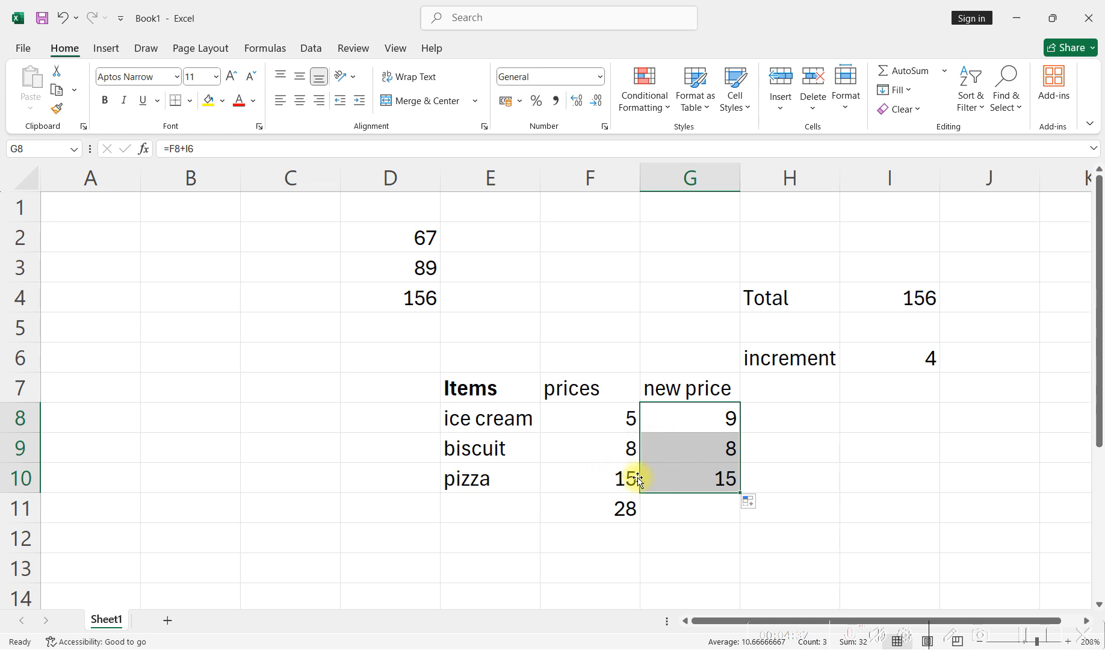
- Examine the cell references in the filled new price formulas for biscuit and pizza
click(706, 448)
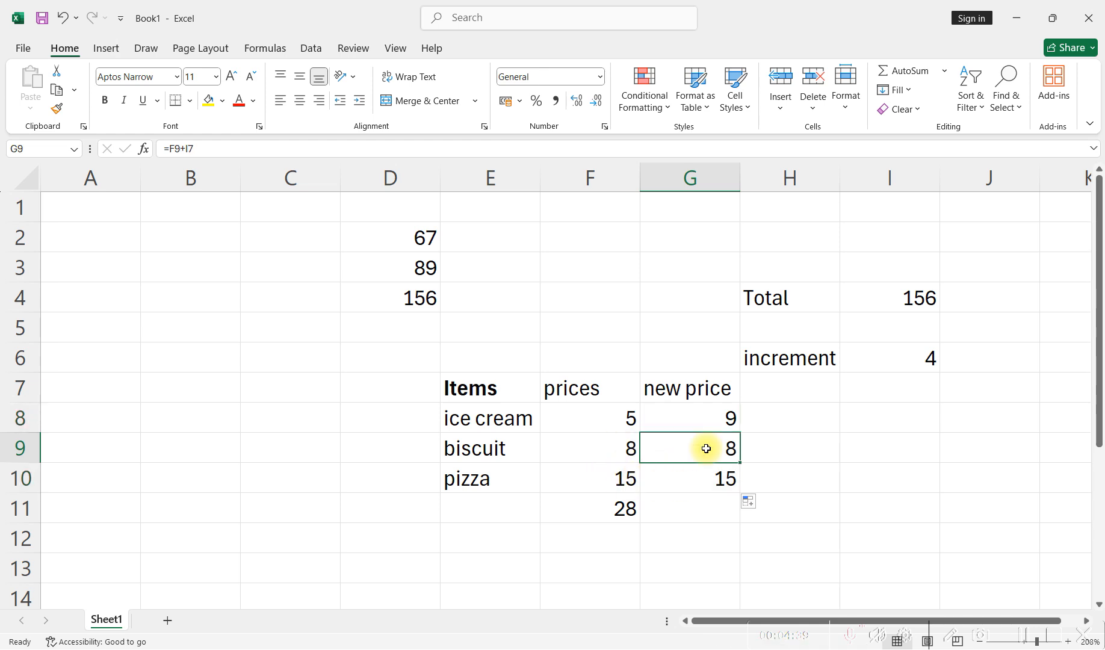
double_click(706, 449)
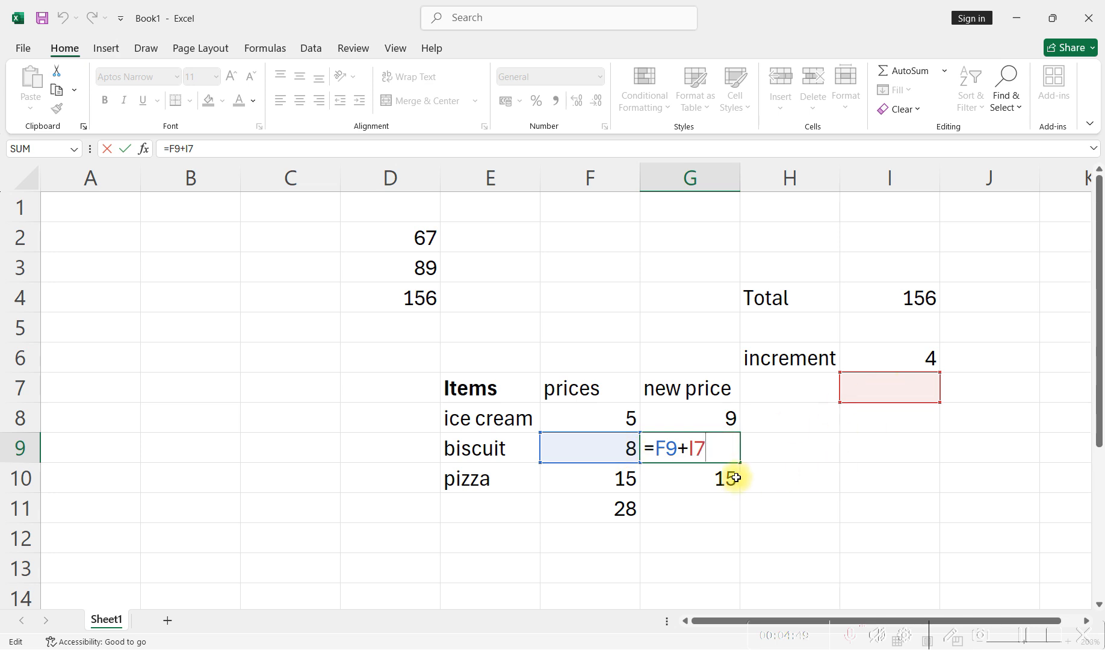
key(ctrl+Return)
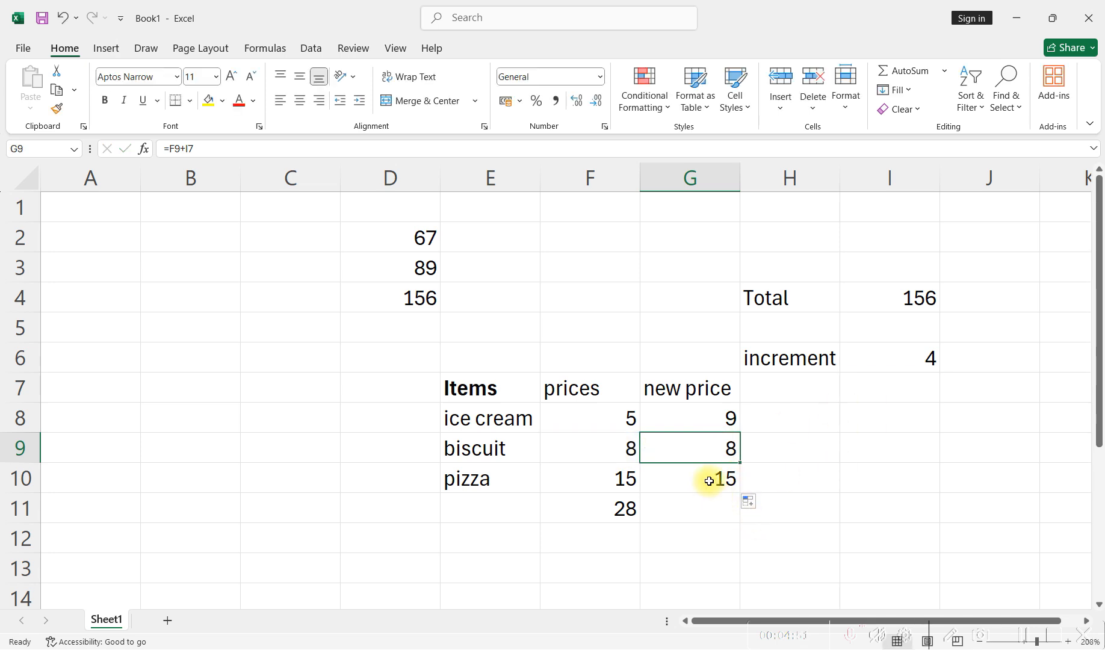
double_click(709, 481)
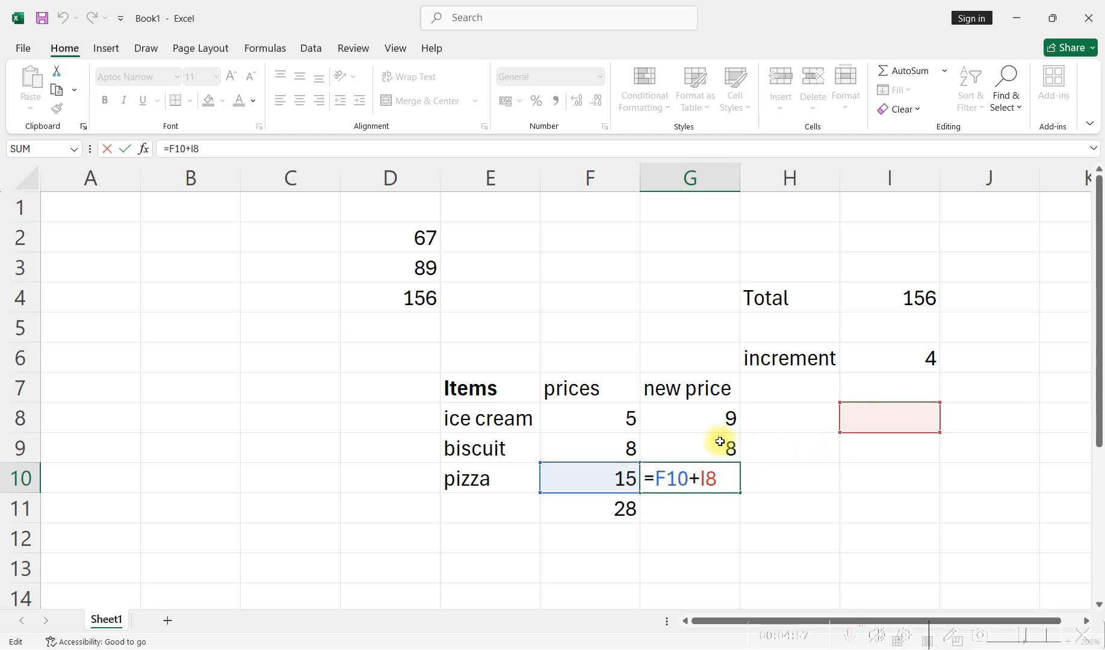
key(ctrl+Return)
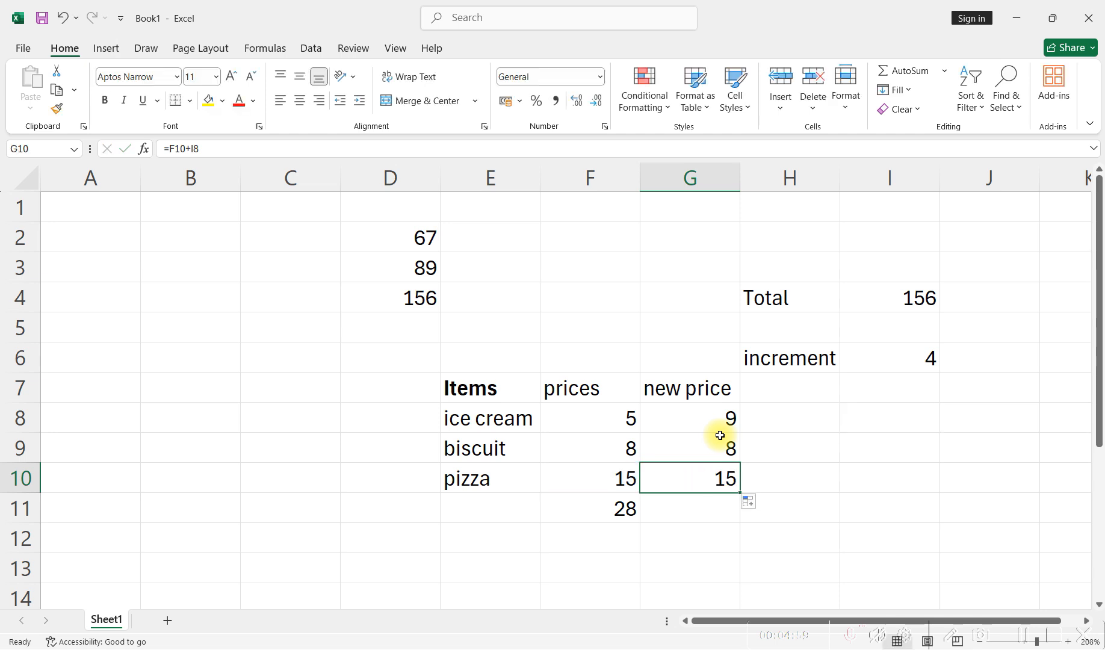
- Compare which increment cell each of the three new price formulas in G8 to G10 refers to
click(737, 424)
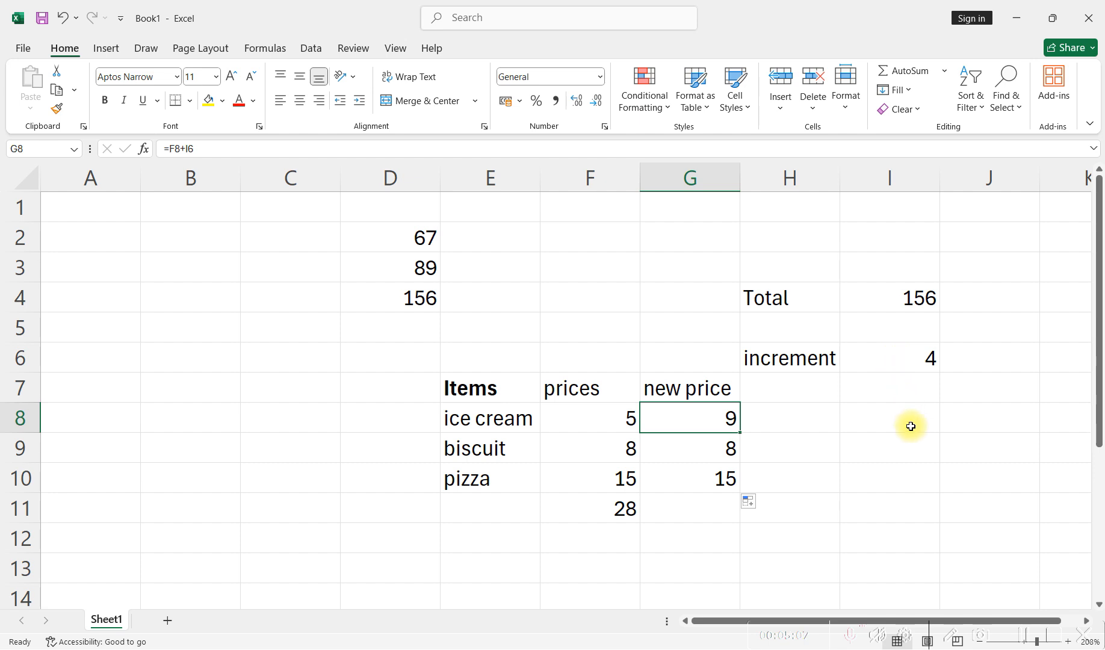
double_click(712, 419)
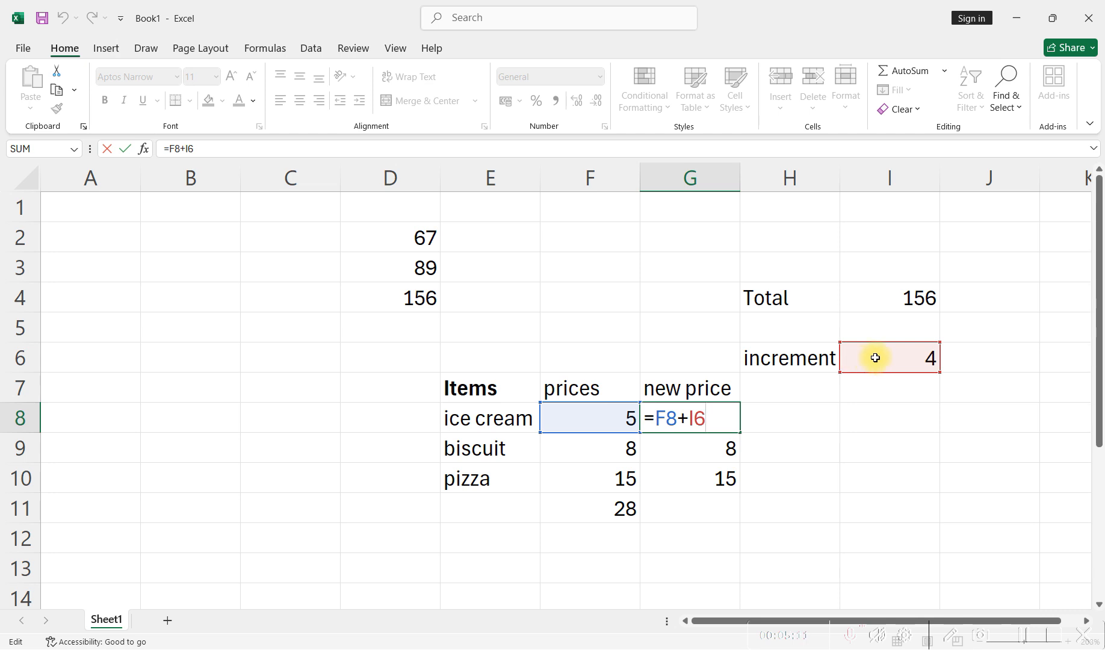
key(ctrl+Return)
click(696, 445)
double_click(674, 450)
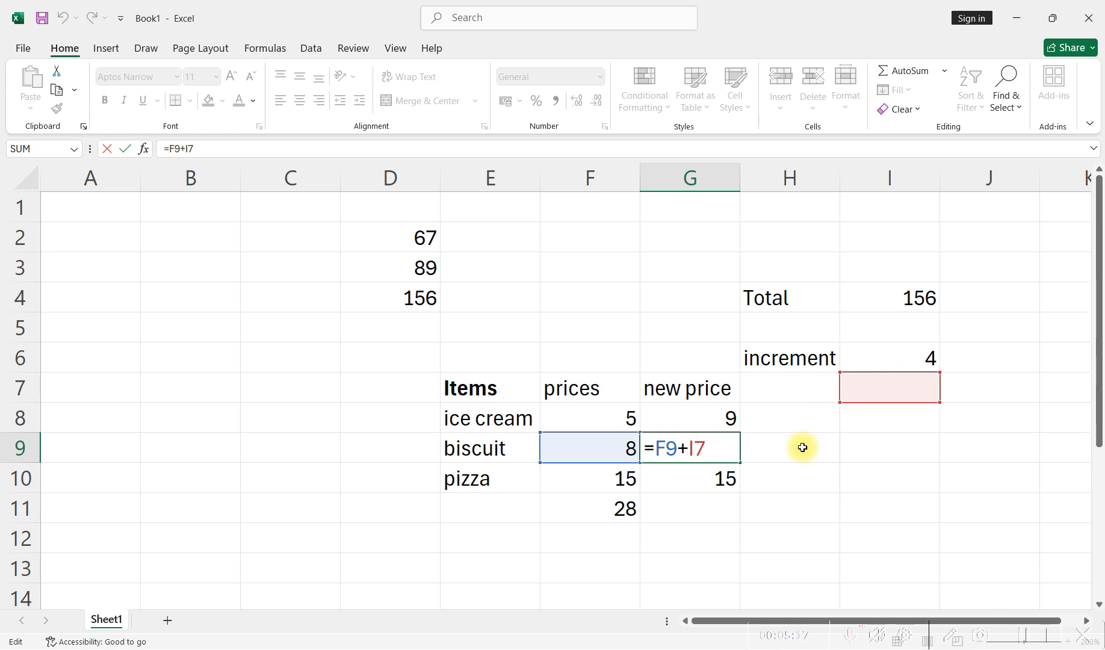
key(ctrl+Return)
drag(739, 462, 732, 486)
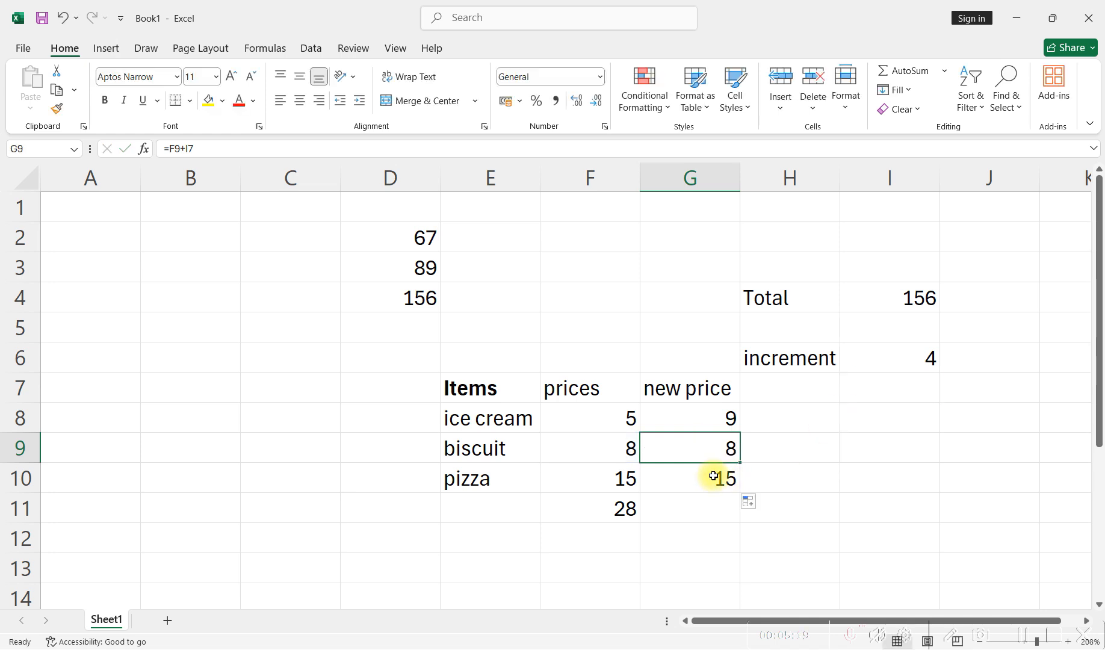
double_click(712, 476)
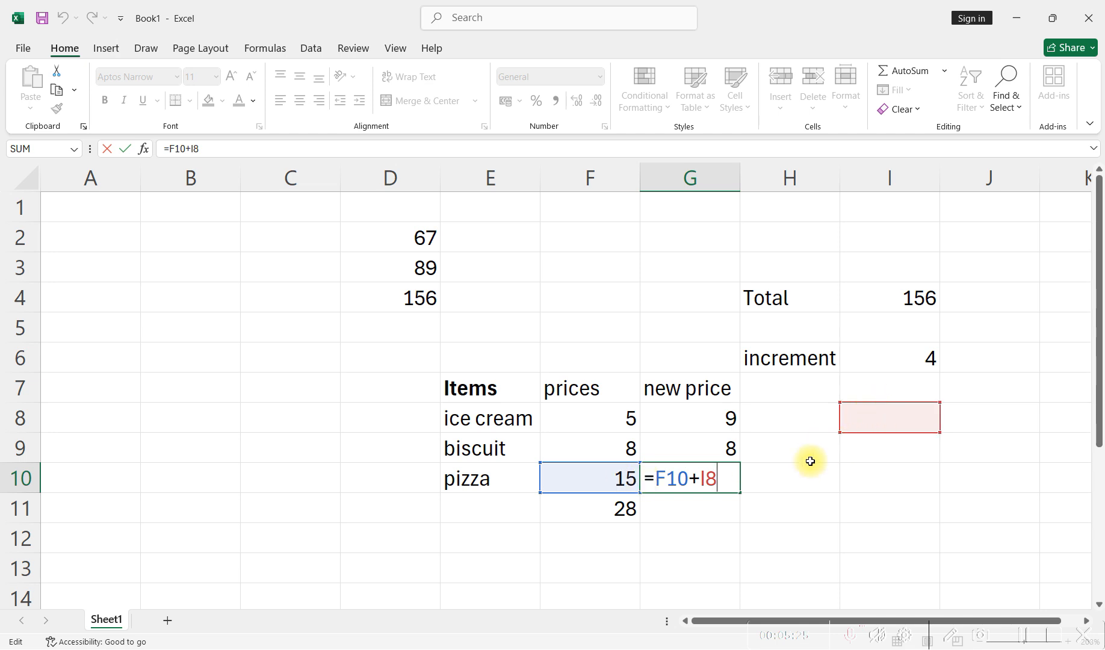
key(ctrl+Return)
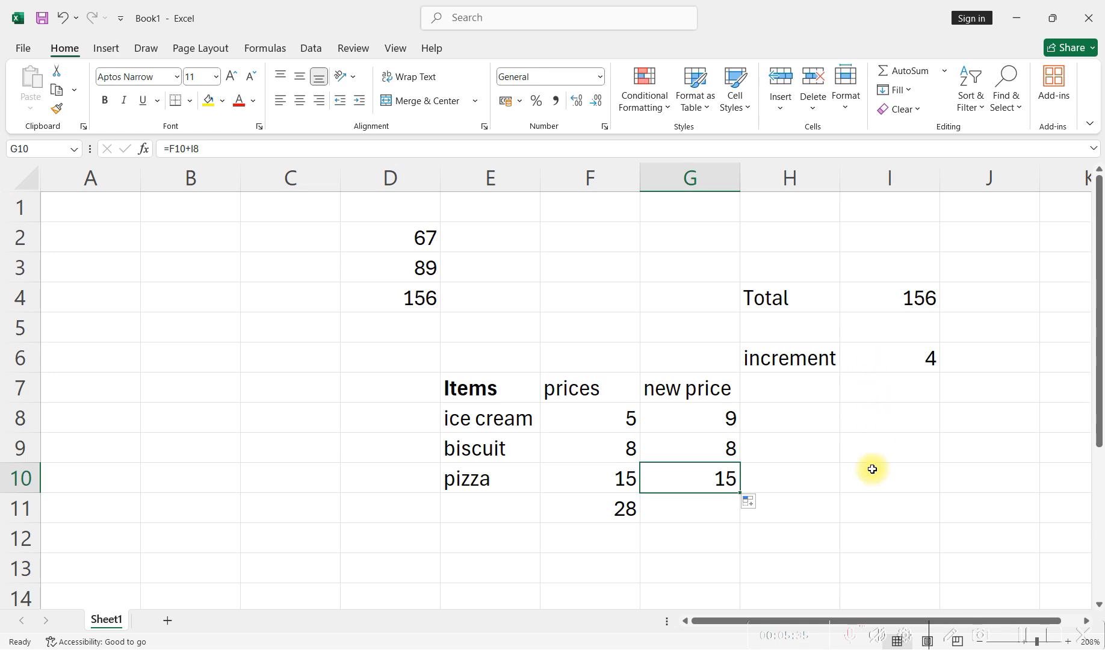
- Make the increment reference in G8 absolute, giving =F8+$I$6, and fill the formula down to G10
double_click(705, 420)
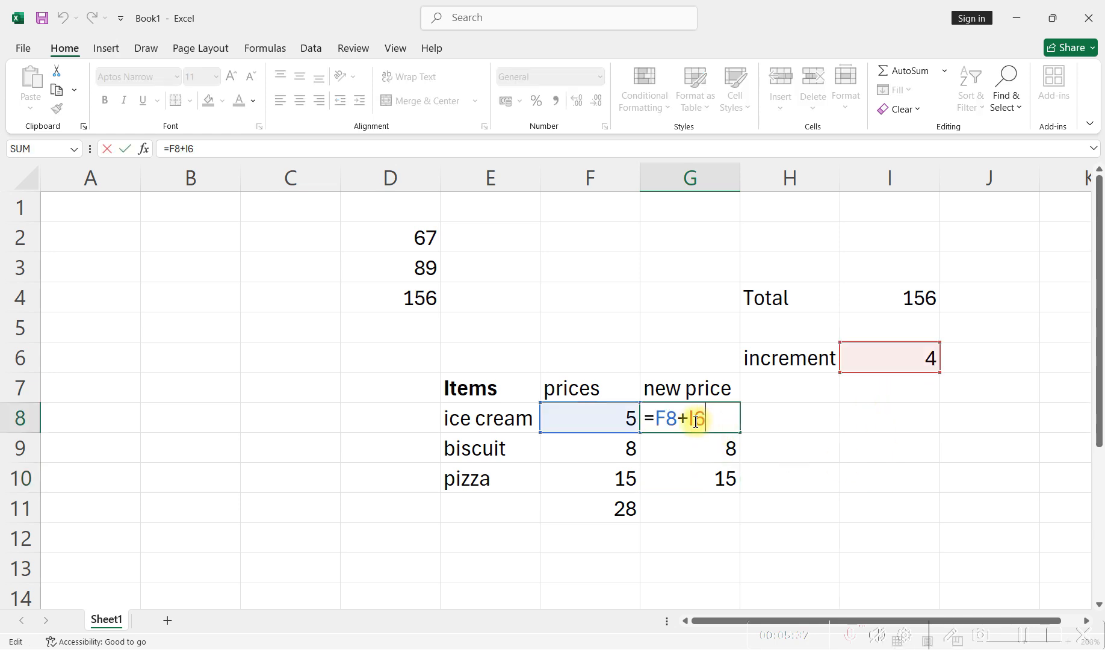
click(690, 423)
text($)
click(706, 420)
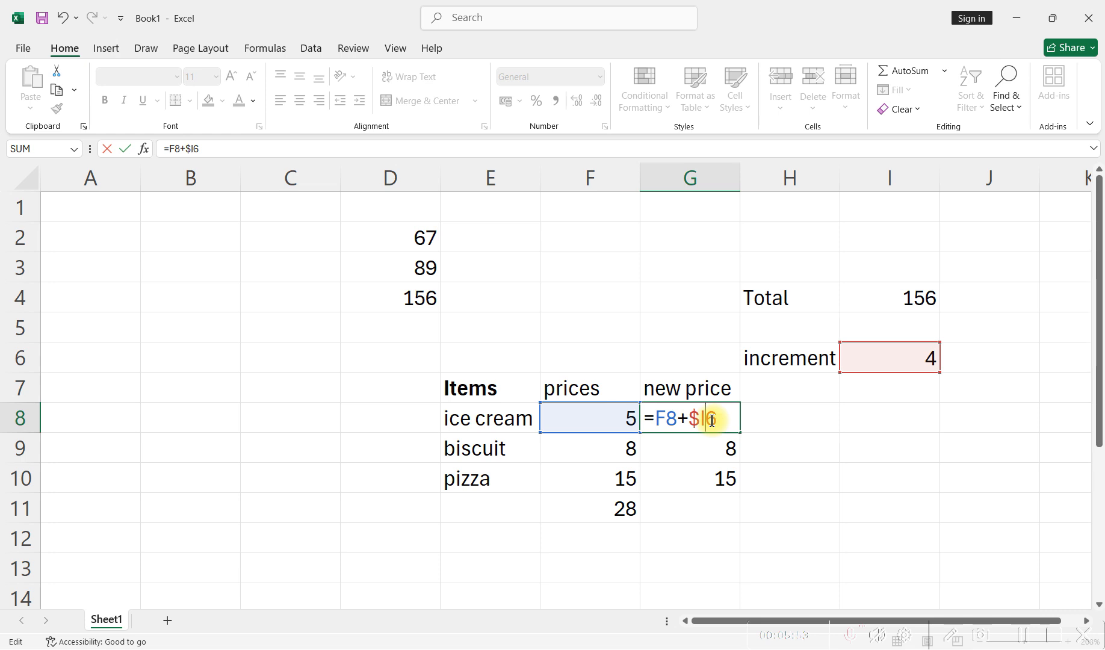
text($)
key(Return)
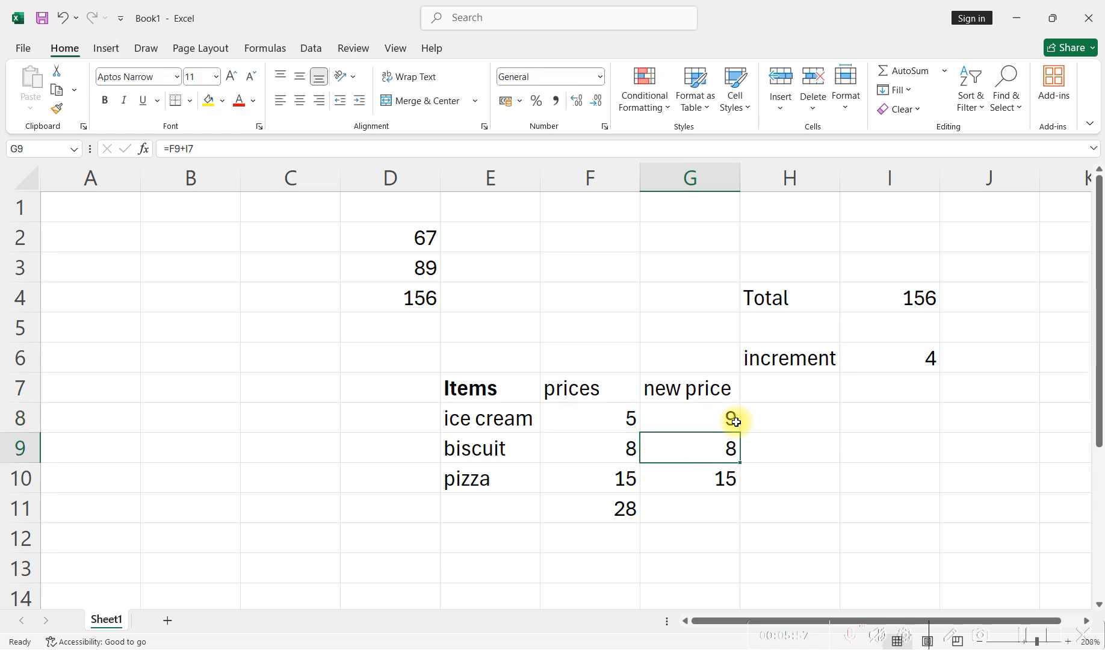
click(725, 419)
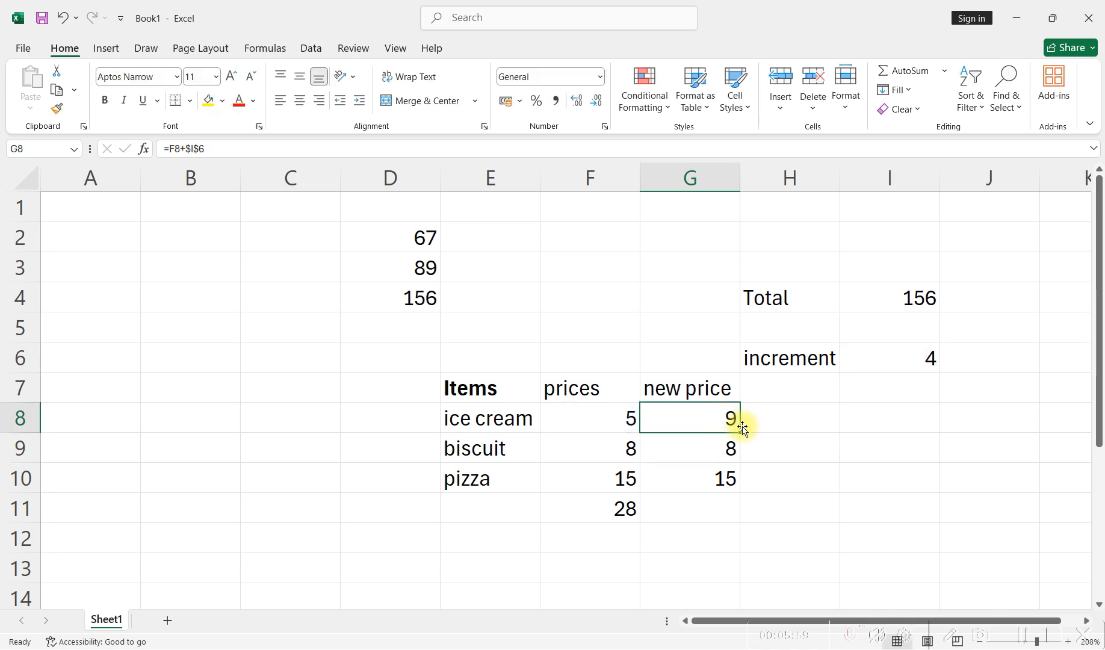
drag(740, 431, 740, 486)
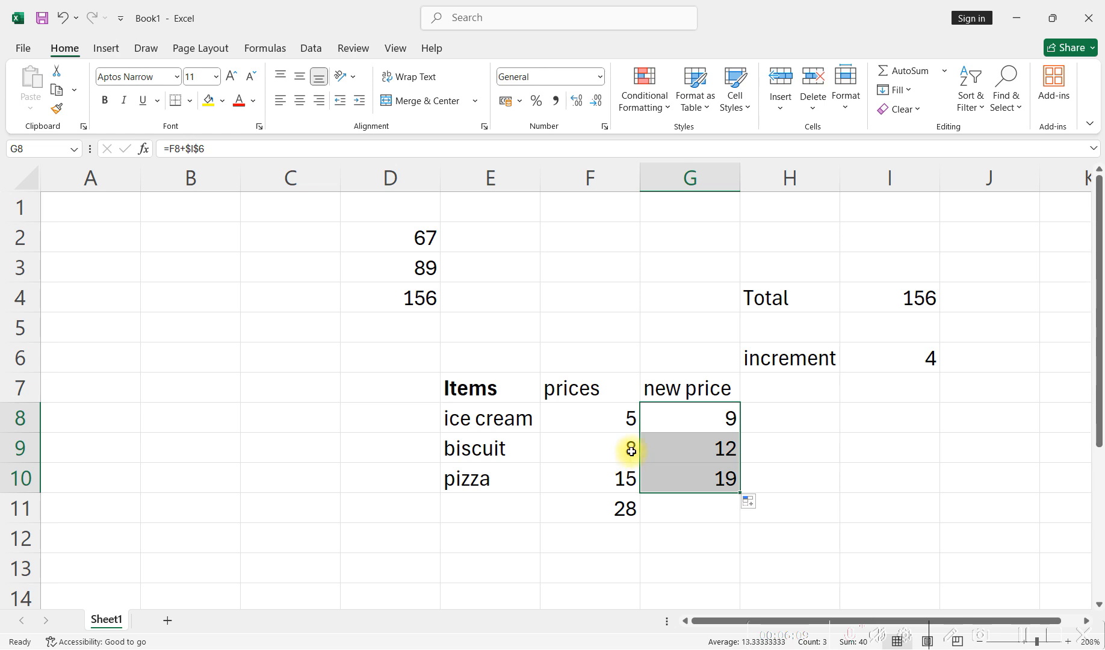
- Check the locked increment reference in the refilled formulas in G9 and G10
double_click(698, 447)
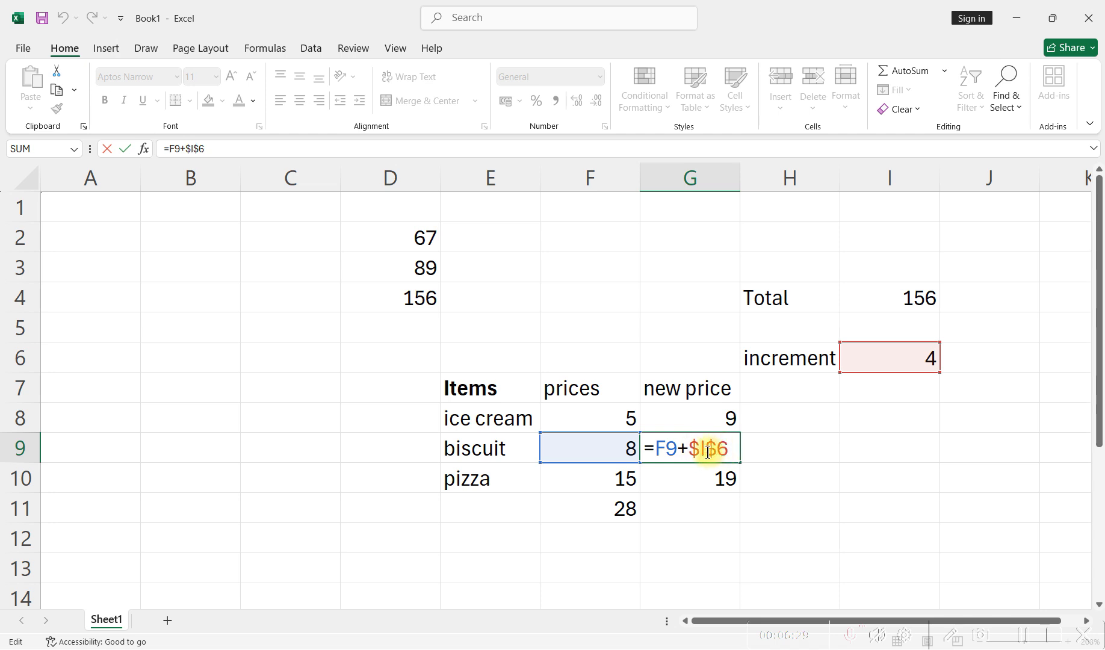
key(ctrl+Return)
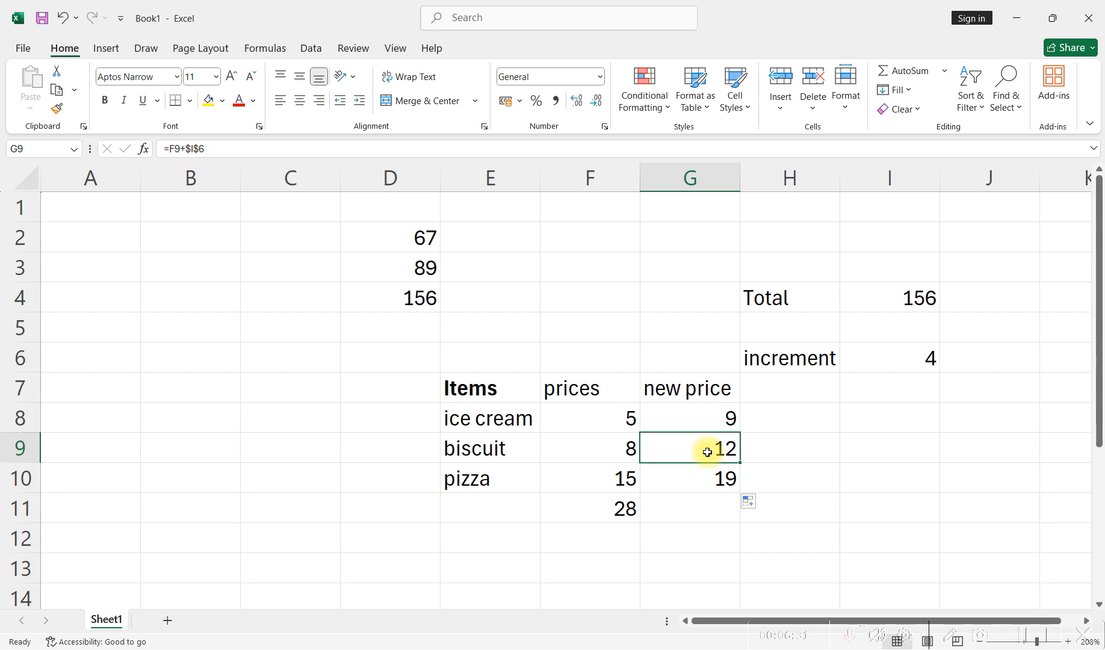
double_click(704, 481)
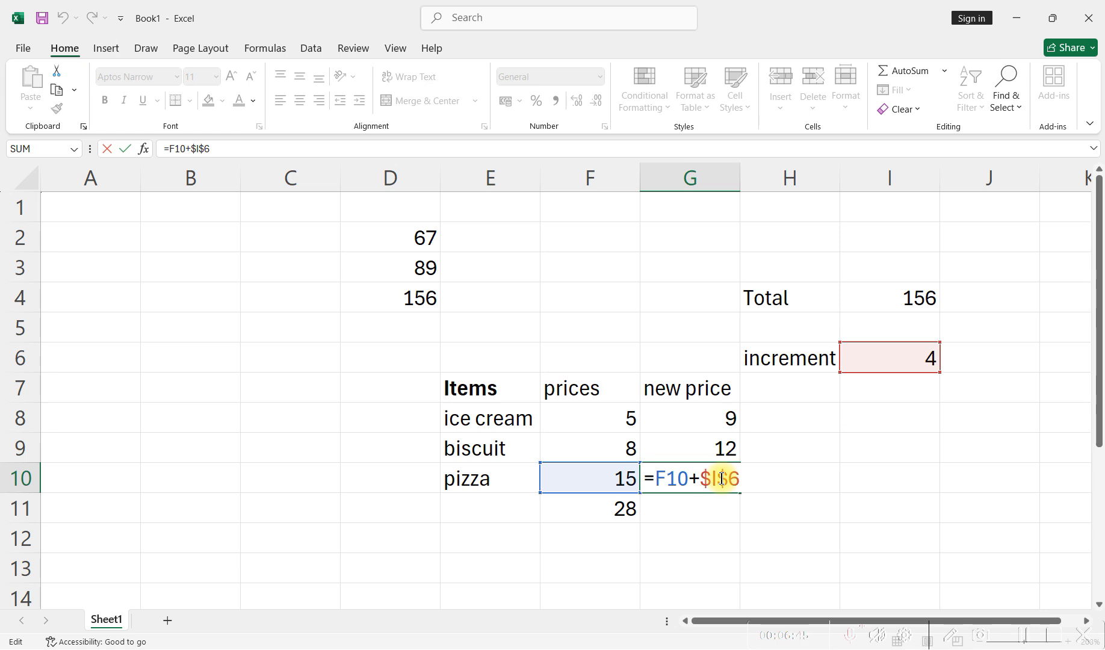
key(ctrl+Return)
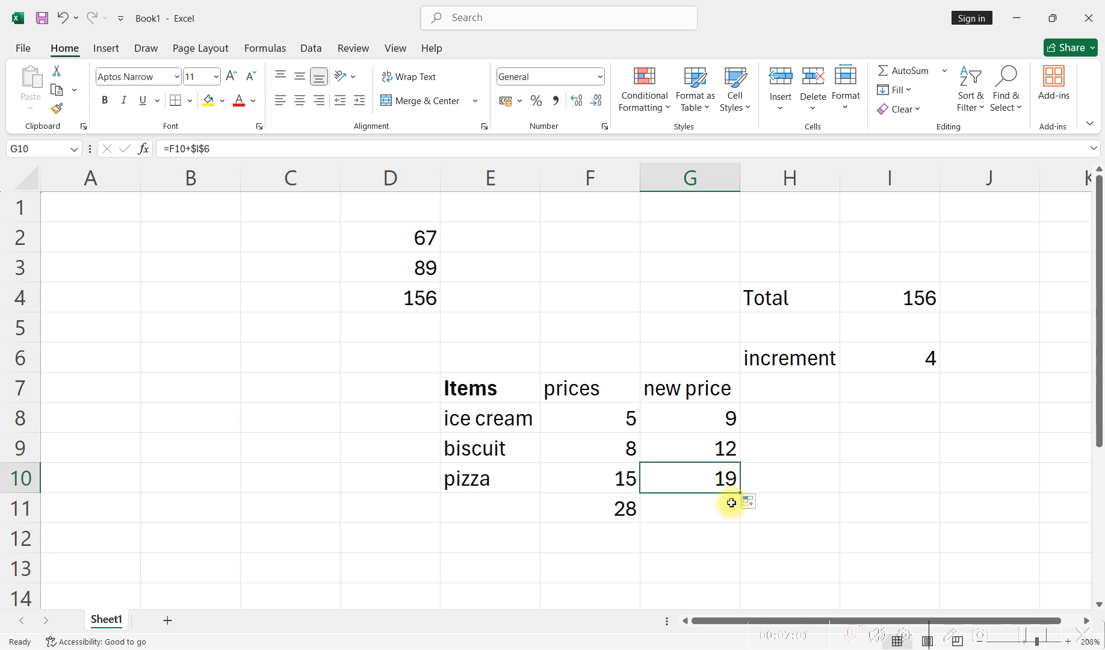
key(alt+Tab)
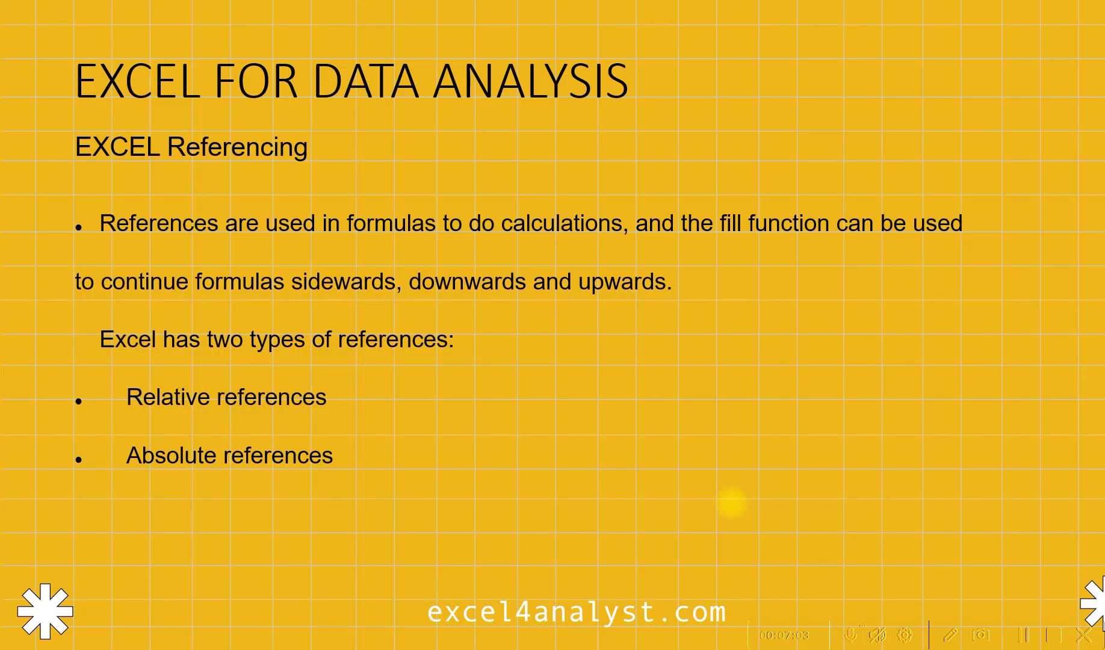
key(Right)
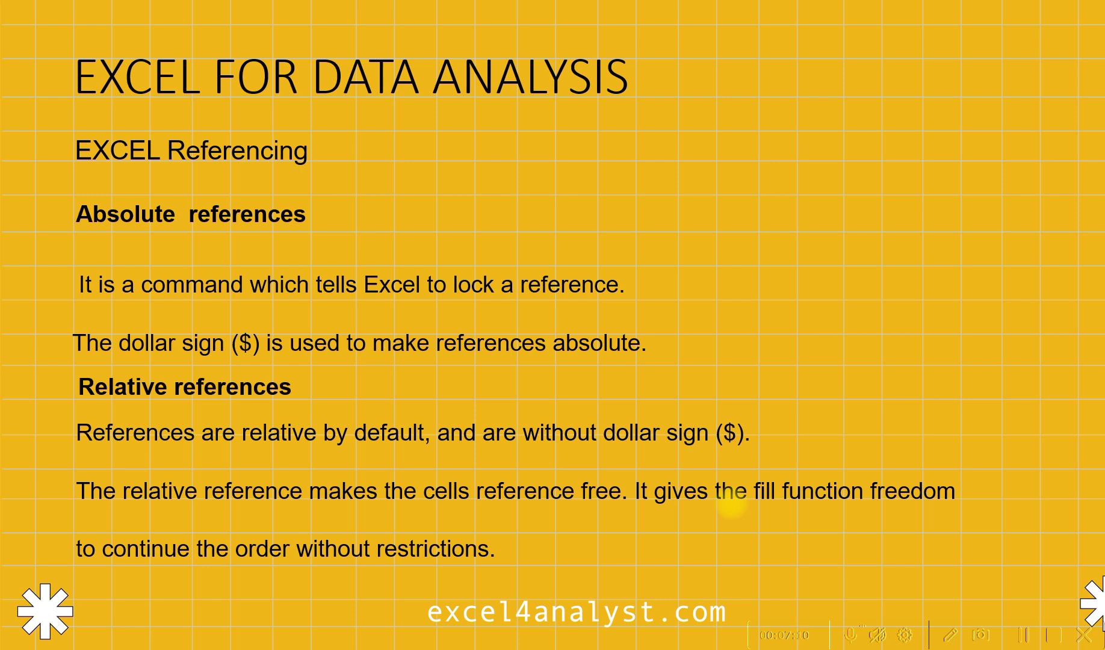
key(Right)
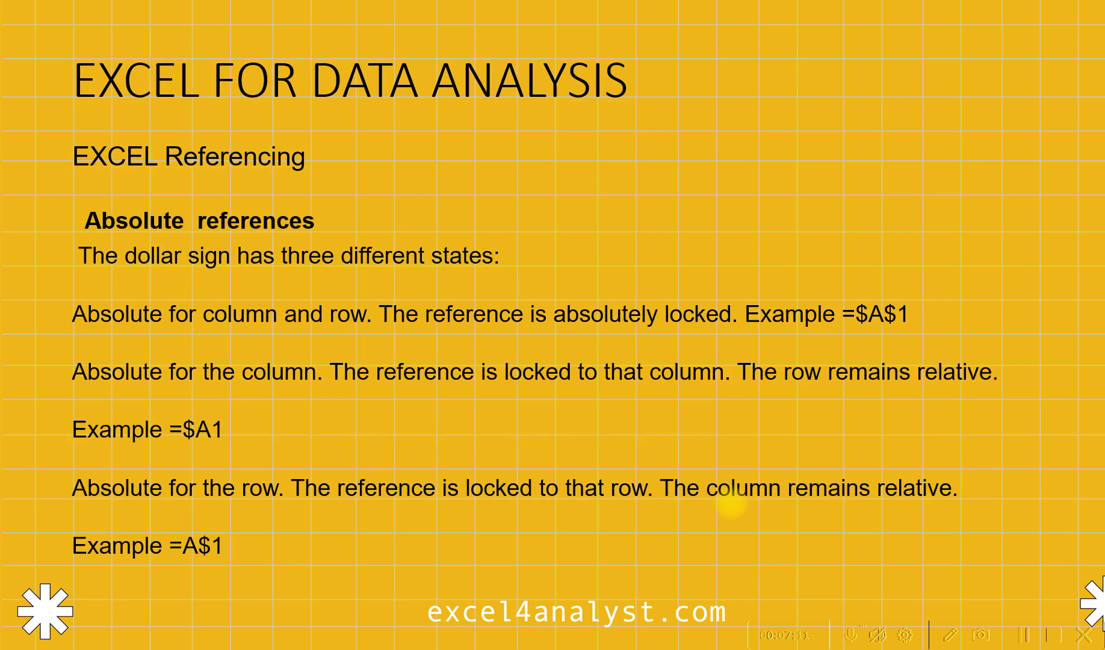
key(Right)
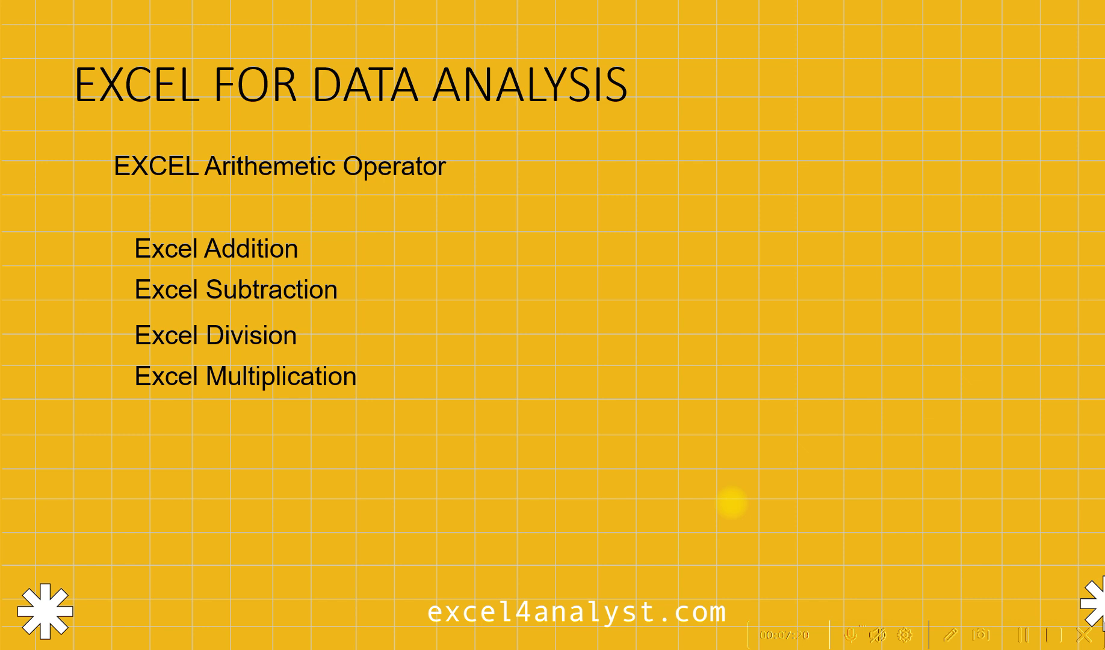
key(alt+Tab)
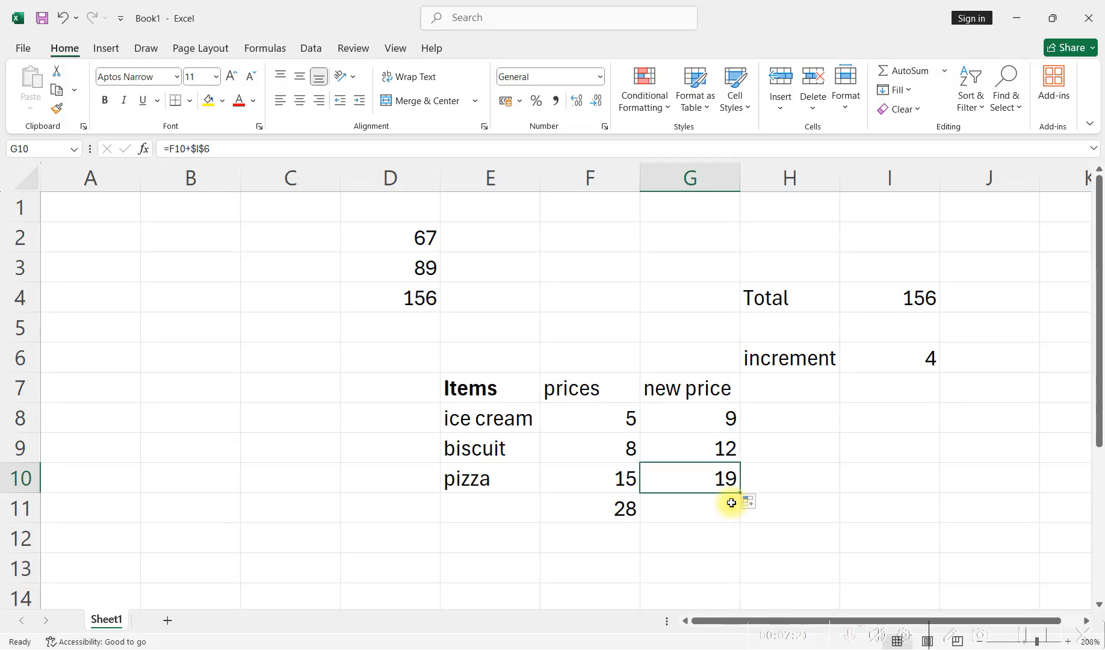
- Write the word BODMAS in cell F13 below the price table
scroll(637, 487, down, 3)
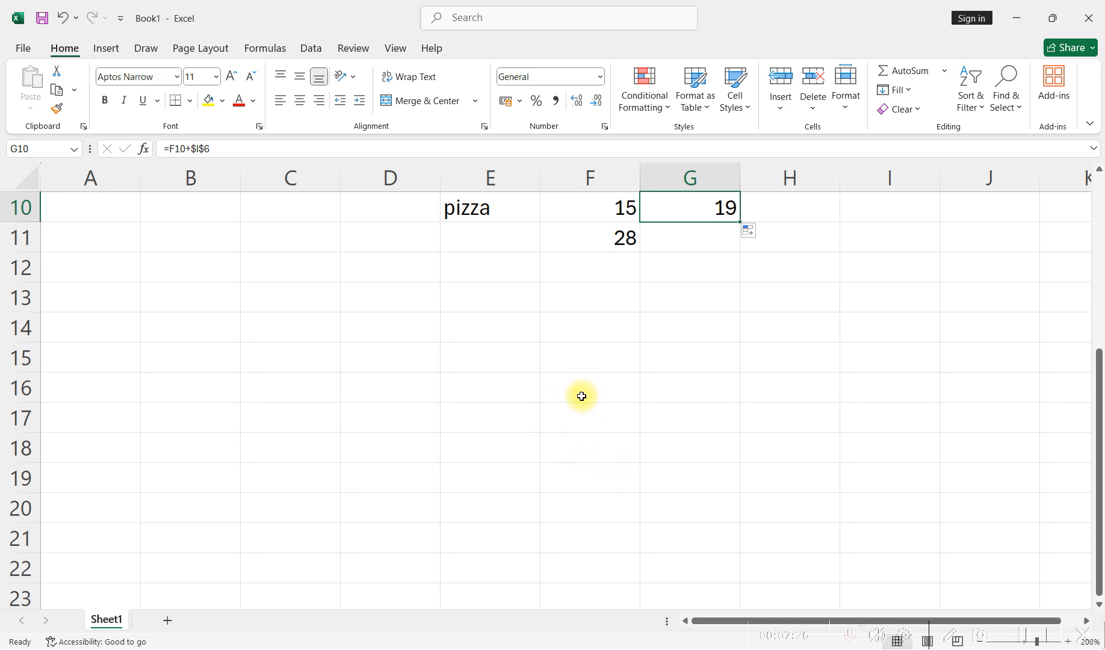
scroll(578, 394, up, 1)
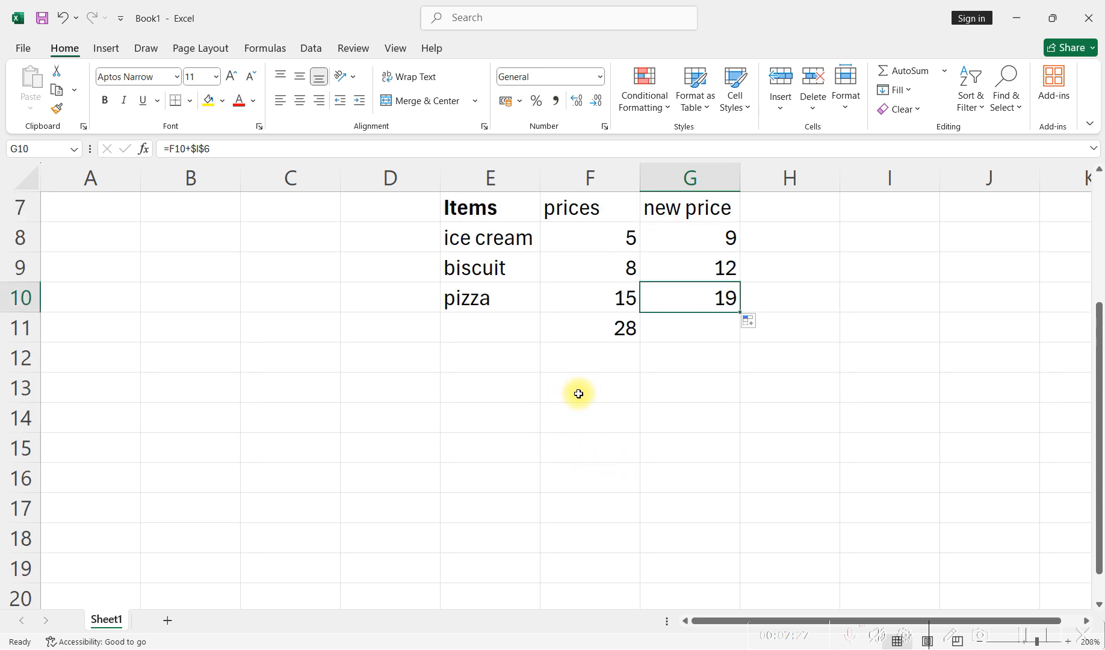
click(578, 394)
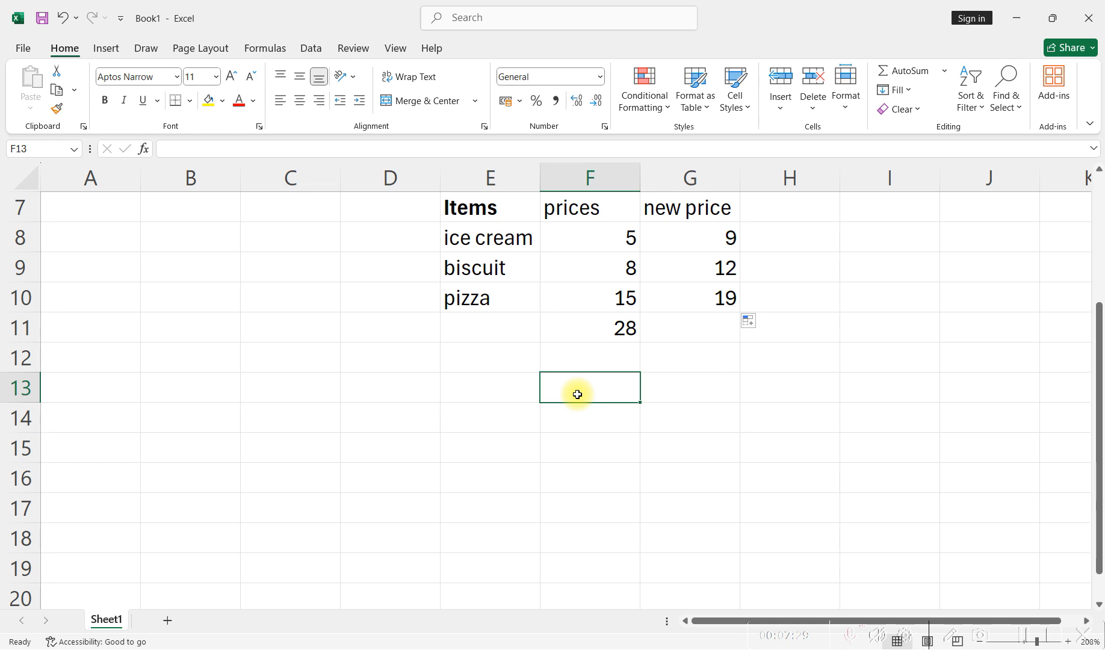
text(Bo)
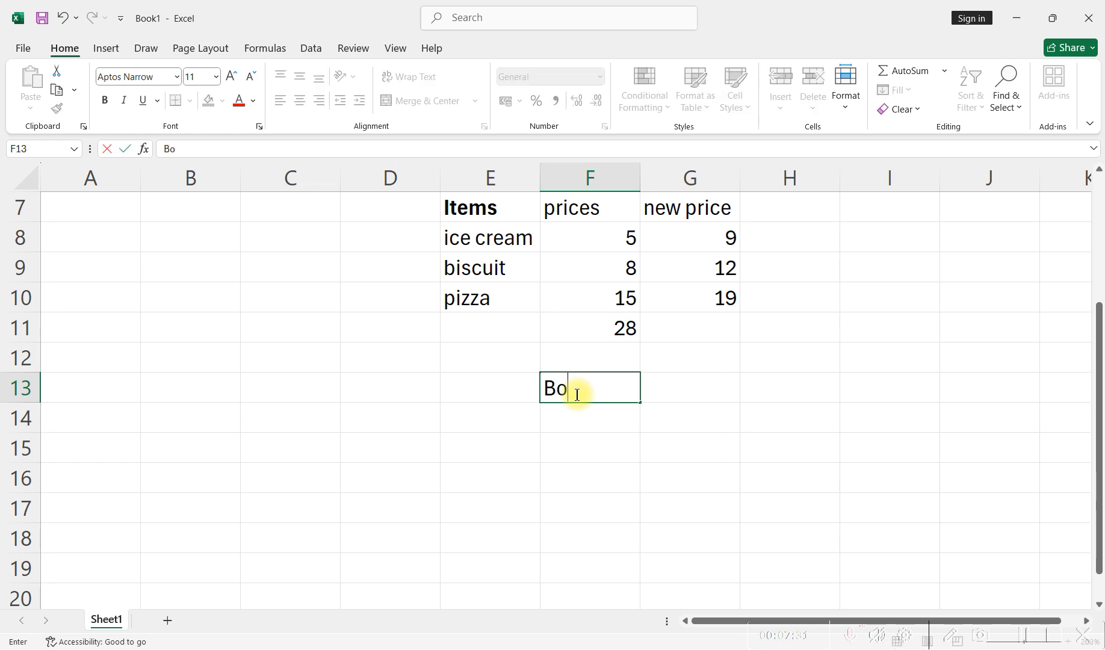
key(BackSpace)
text(ODMAS)
- Select the whole BODMAS text in F13 and delete it
drag(545, 388, 634, 389)
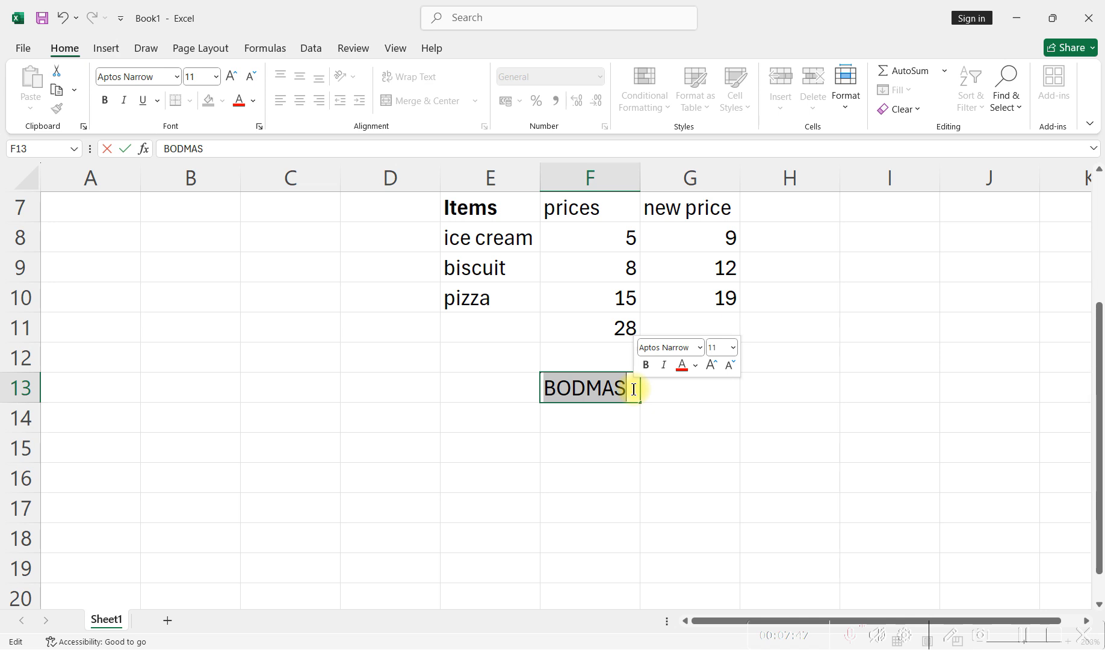
click(556, 391)
drag(571, 390, 535, 388)
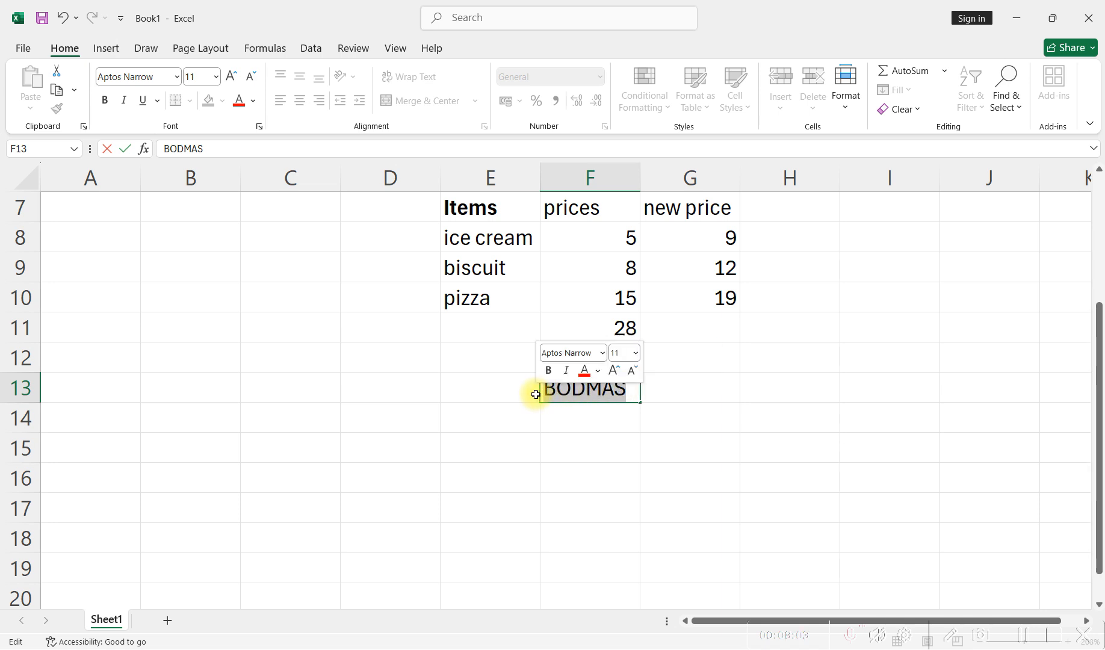
key(BackSpace)
- Enter the formula =6+8-4 in cell E13
click(501, 395)
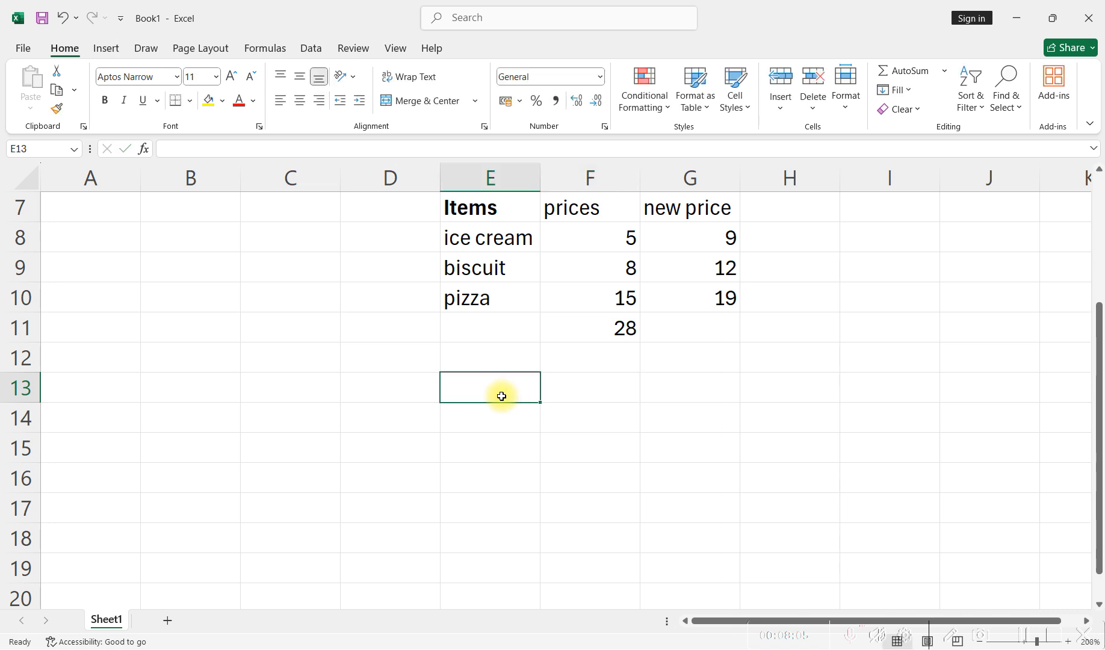
text(=)
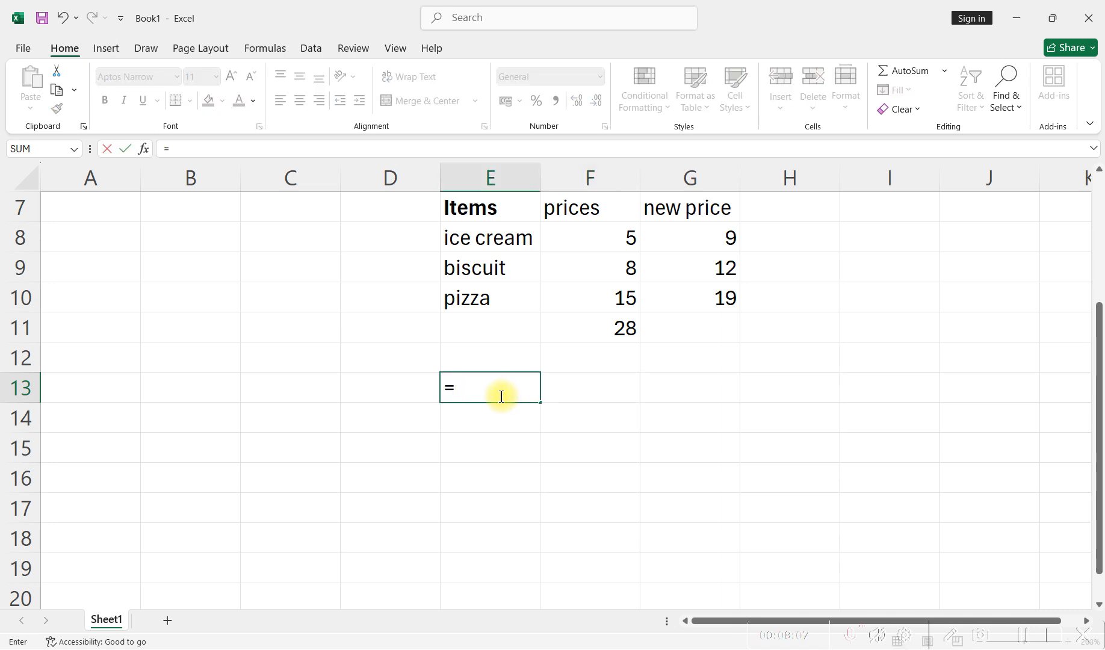
text(6+8_)
key(BackSpace)
text(-)
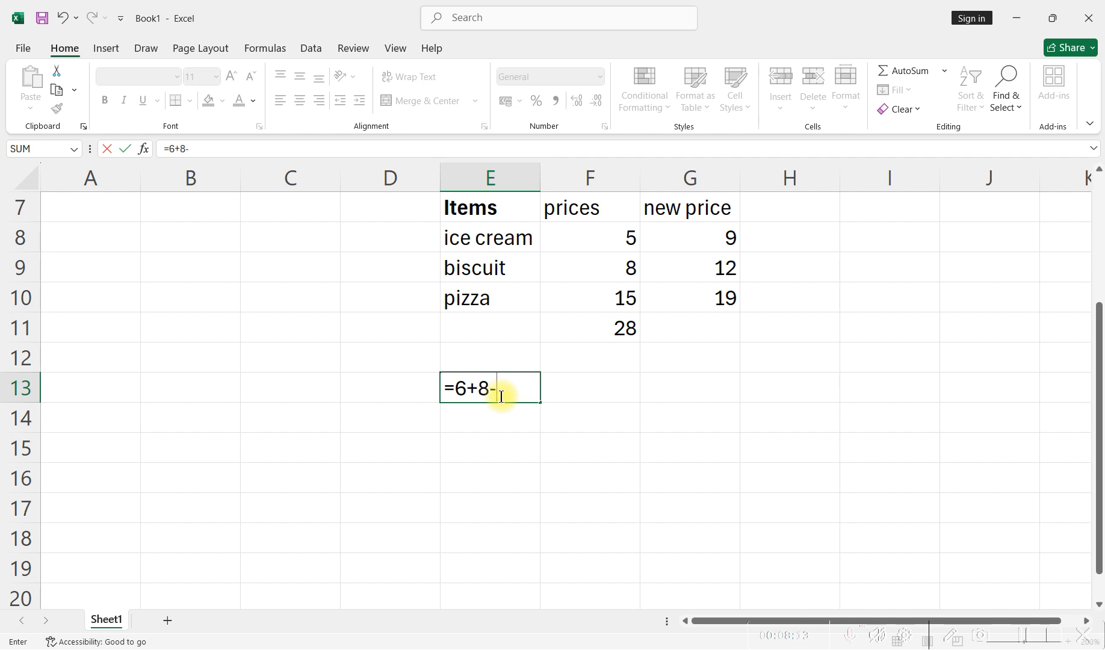
text(4)
key(Return)
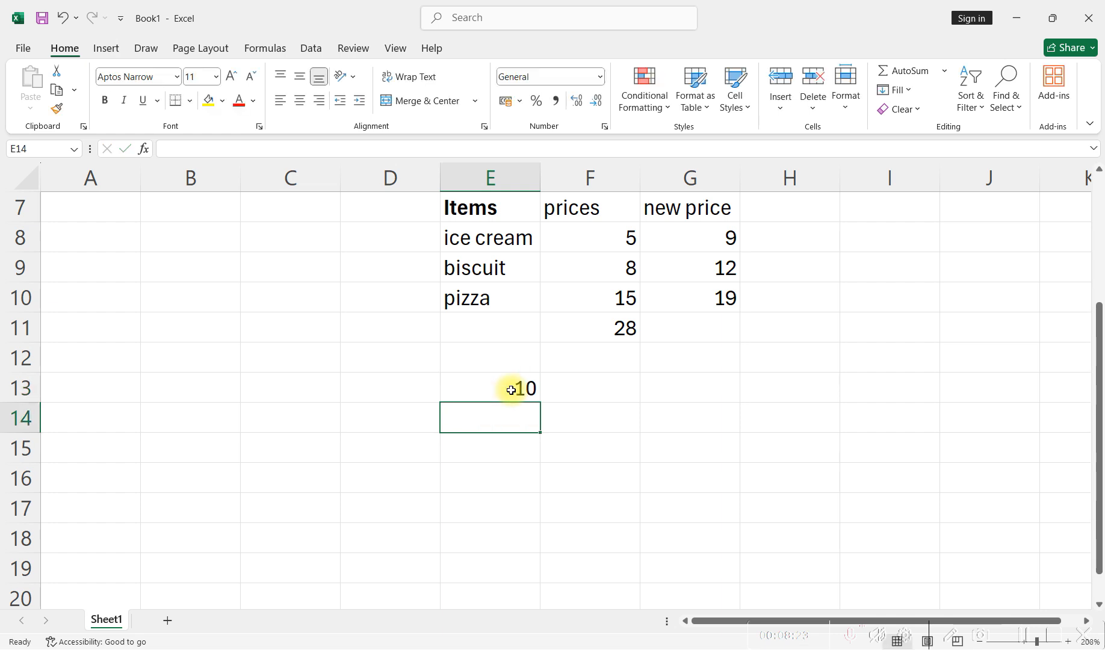
- Swap the two operators in E13's formula so that it reads =6-8+4
click(519, 390)
double_click(516, 389)
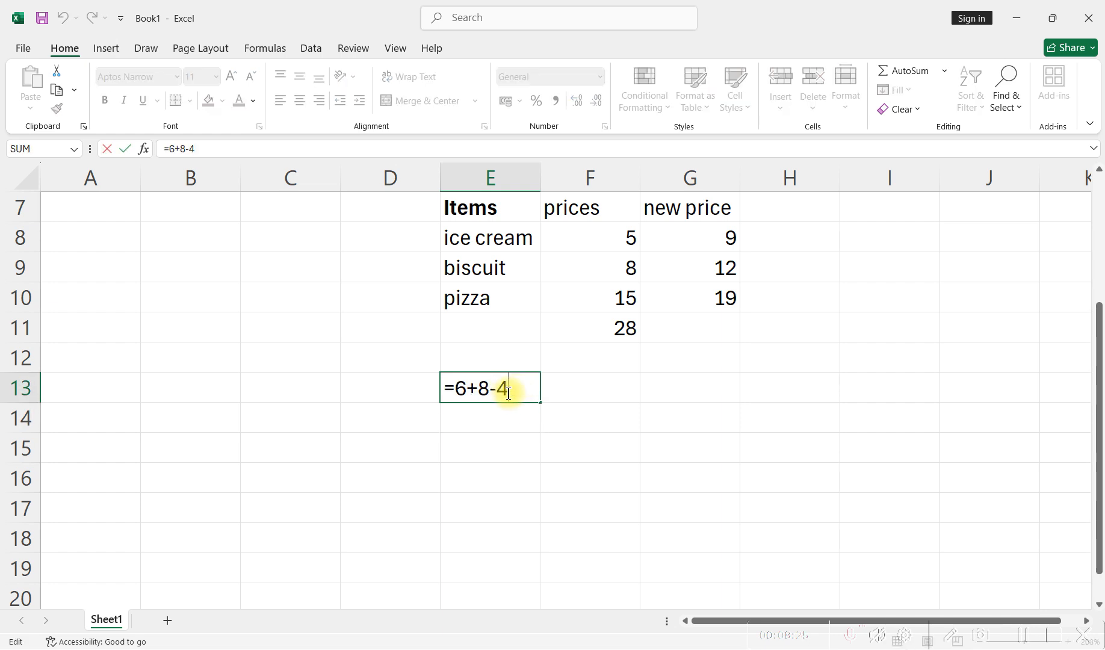
click(479, 392)
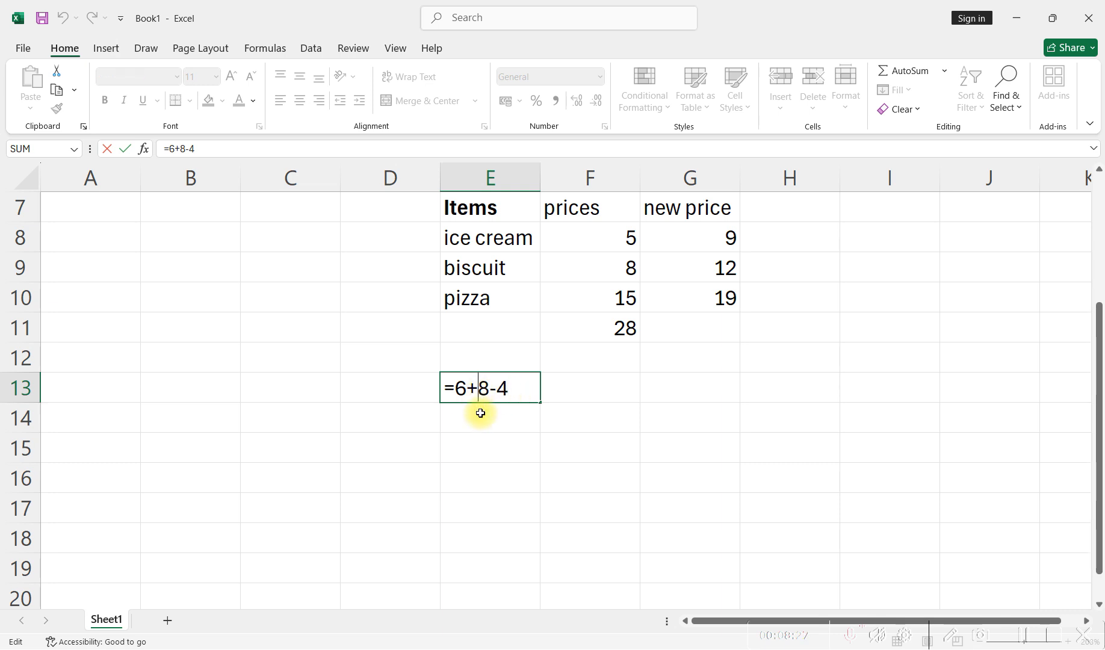
key(BackSpace)
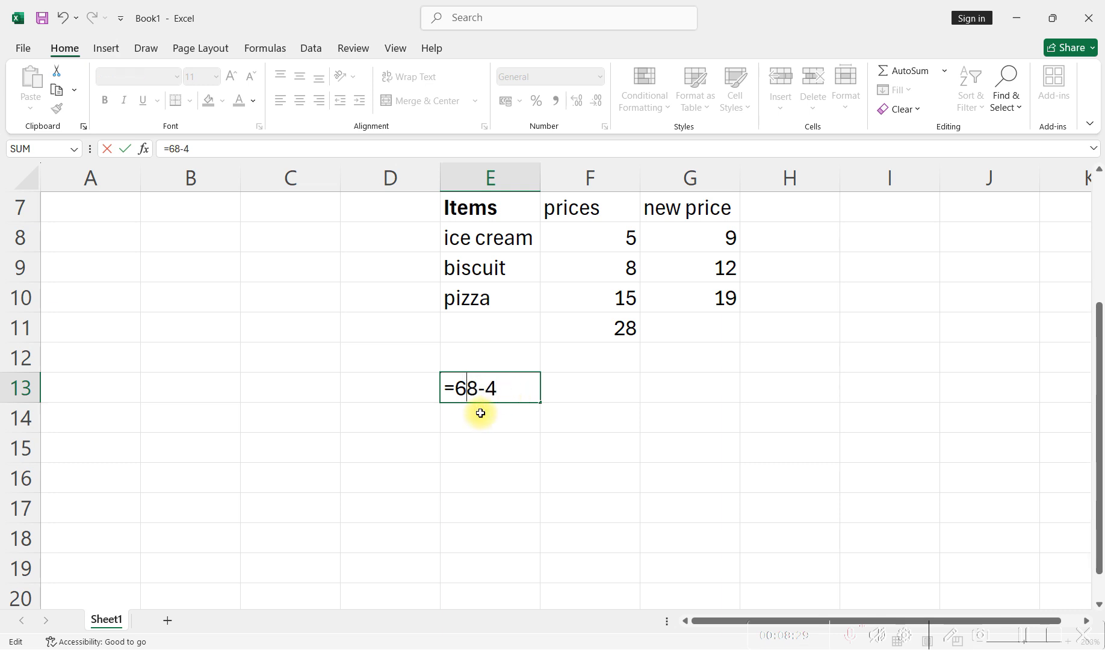
text(-)
key(BackSpace)
text(+)
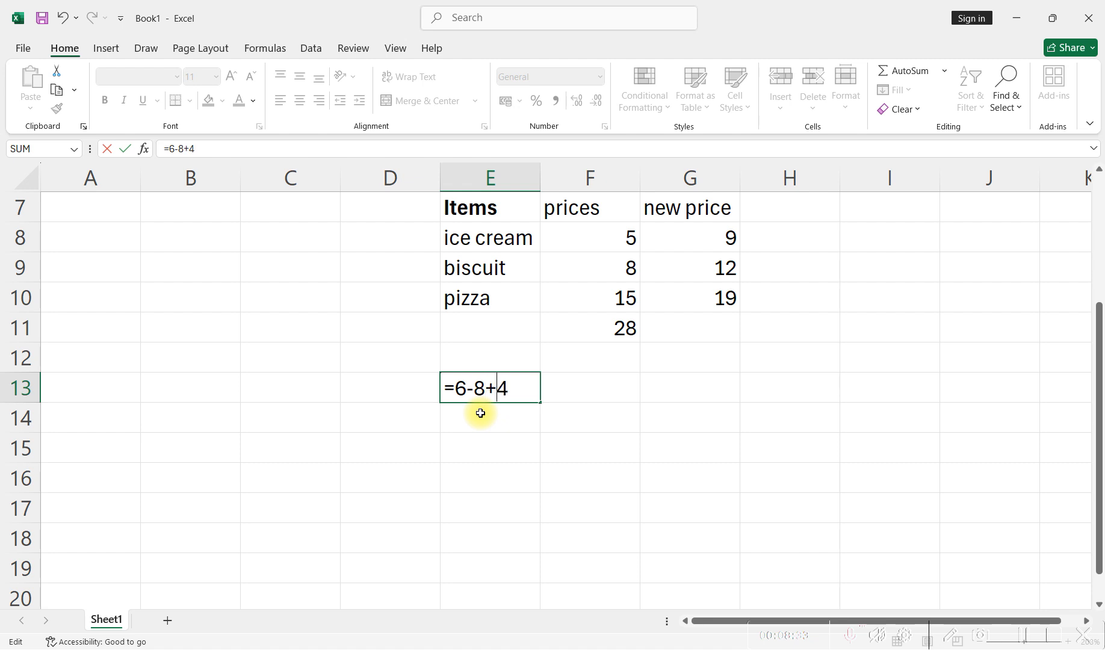
key(Return)
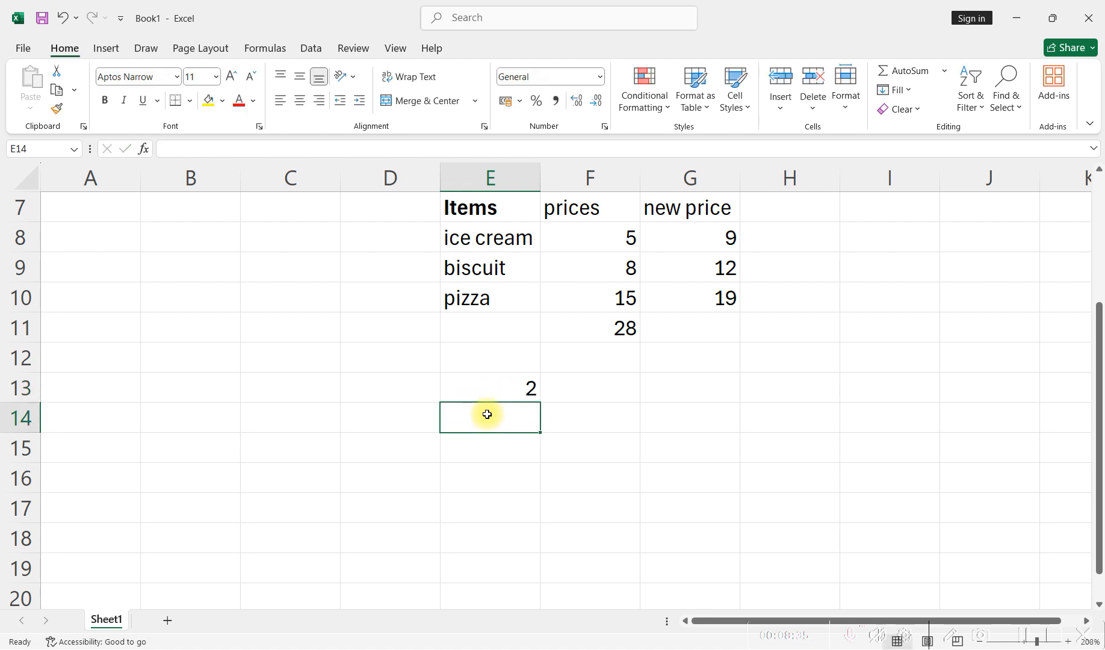
- Examine the order of subtraction and addition in E13's formula, highlighting the -8+4 part, and leave the formula unedited
click(514, 391)
double_click(513, 390)
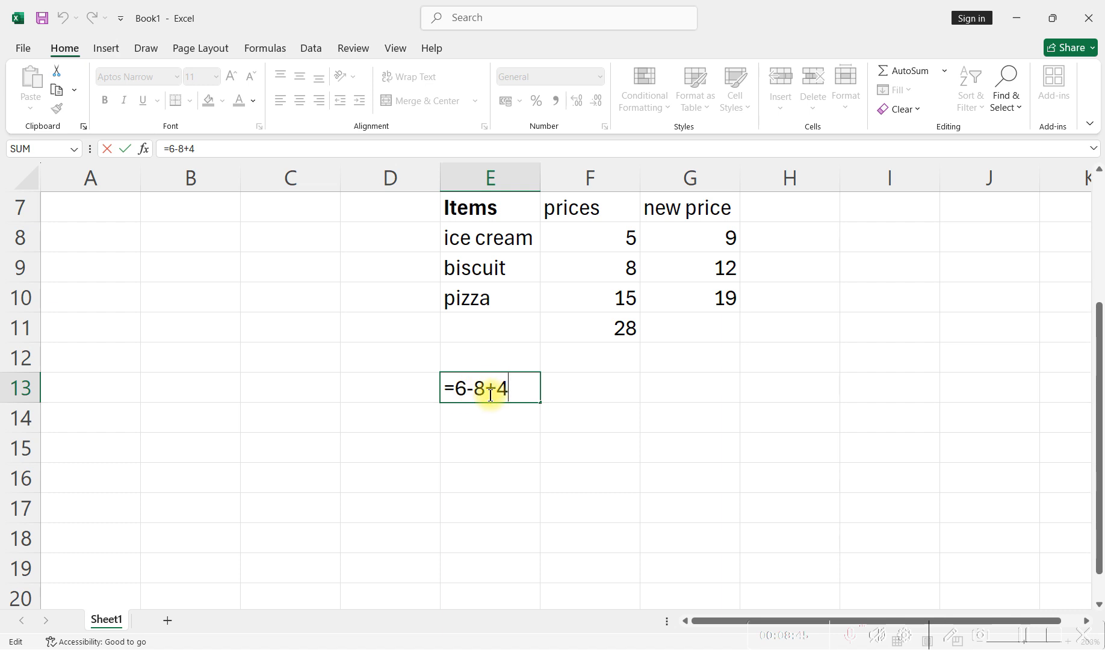
drag(477, 387, 503, 388)
drag(468, 389, 507, 390)
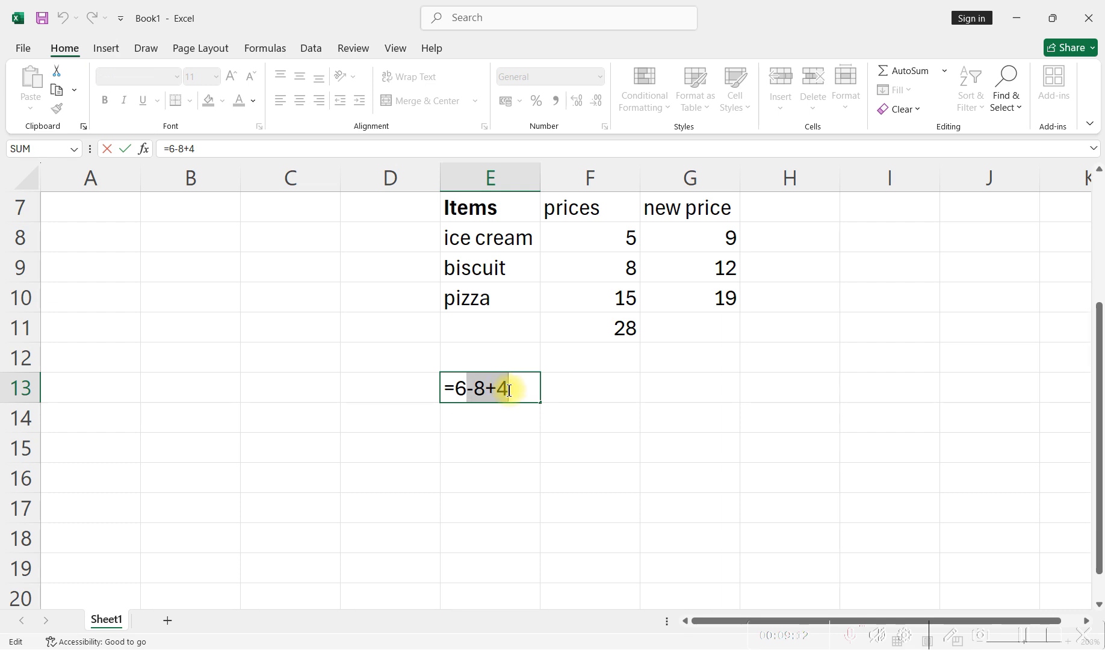
click(518, 388)
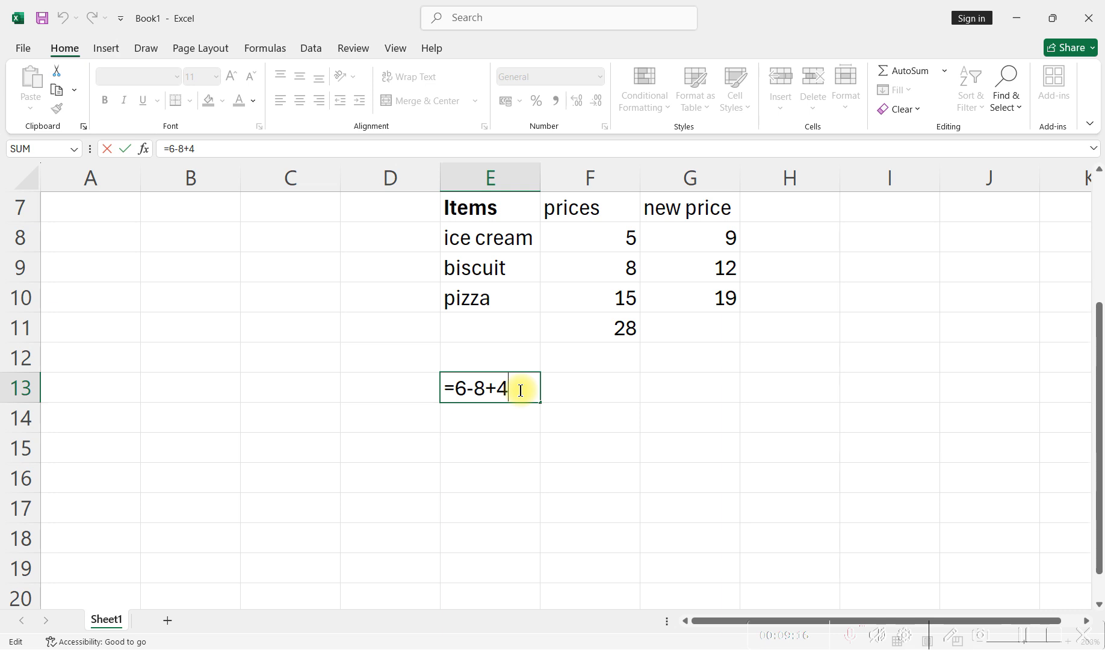
key(Return)
click(520, 390)
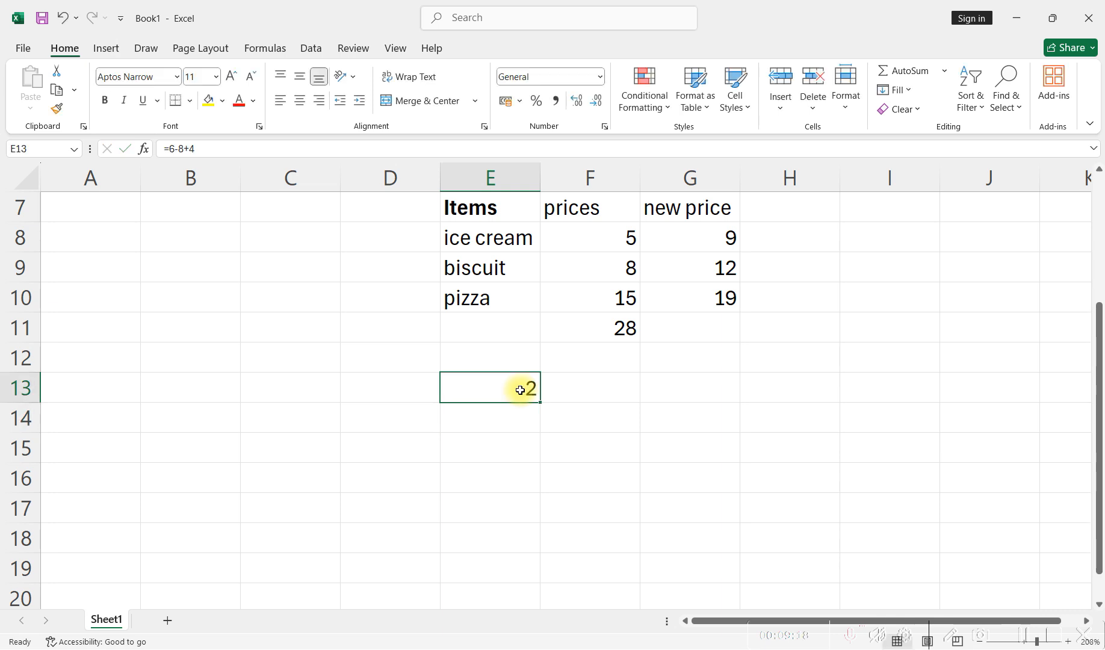
double_click(520, 390)
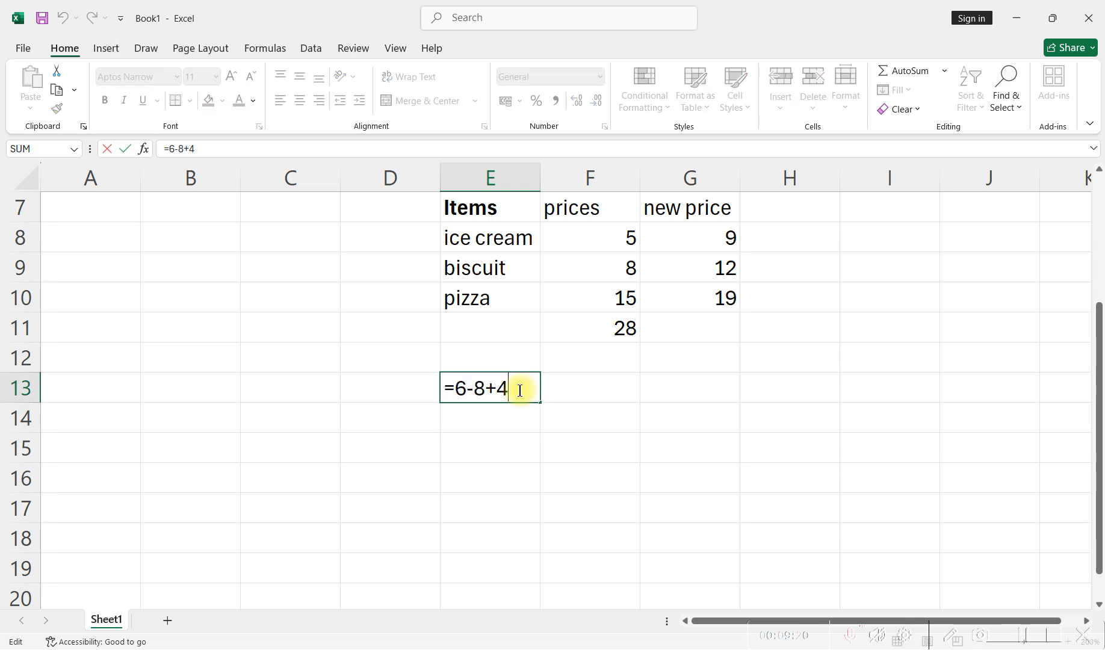
drag(468, 389, 505, 388)
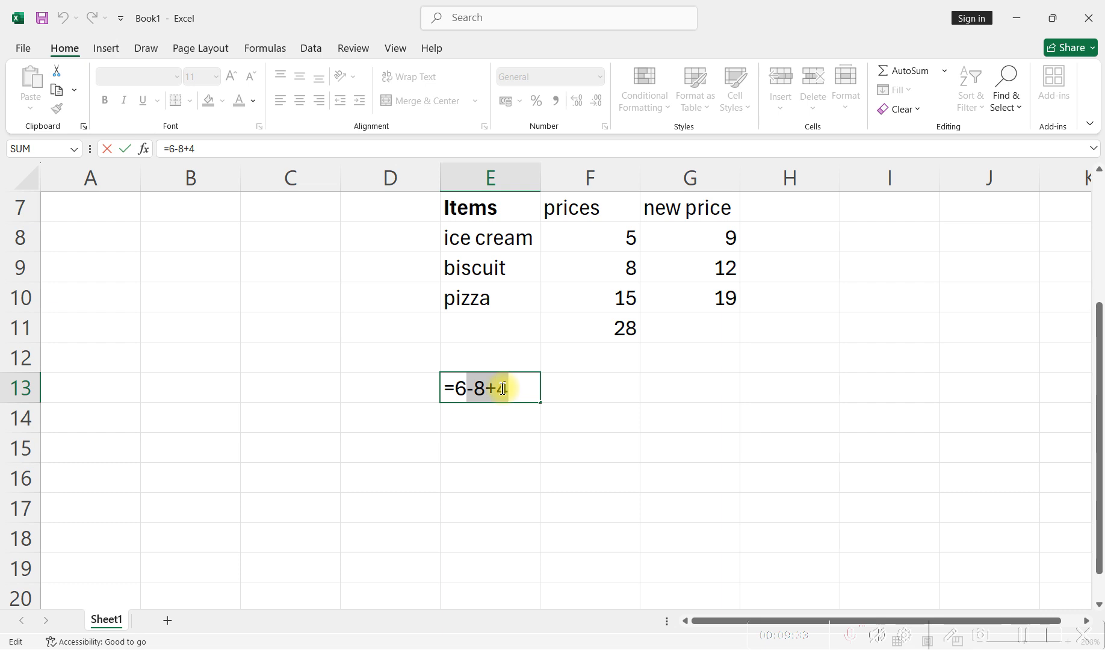
click(503, 388)
key(Return)
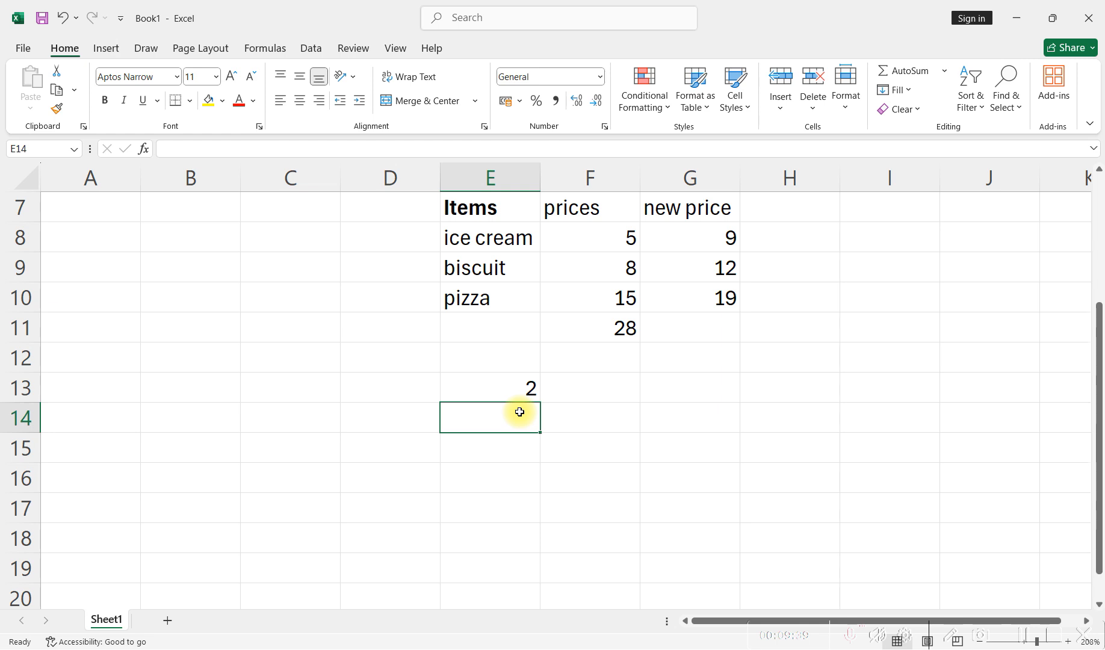
- Demonstrate the operator symbols +, *, - and parentheses after an equals sign in F14, and erase the entry
click(604, 413)
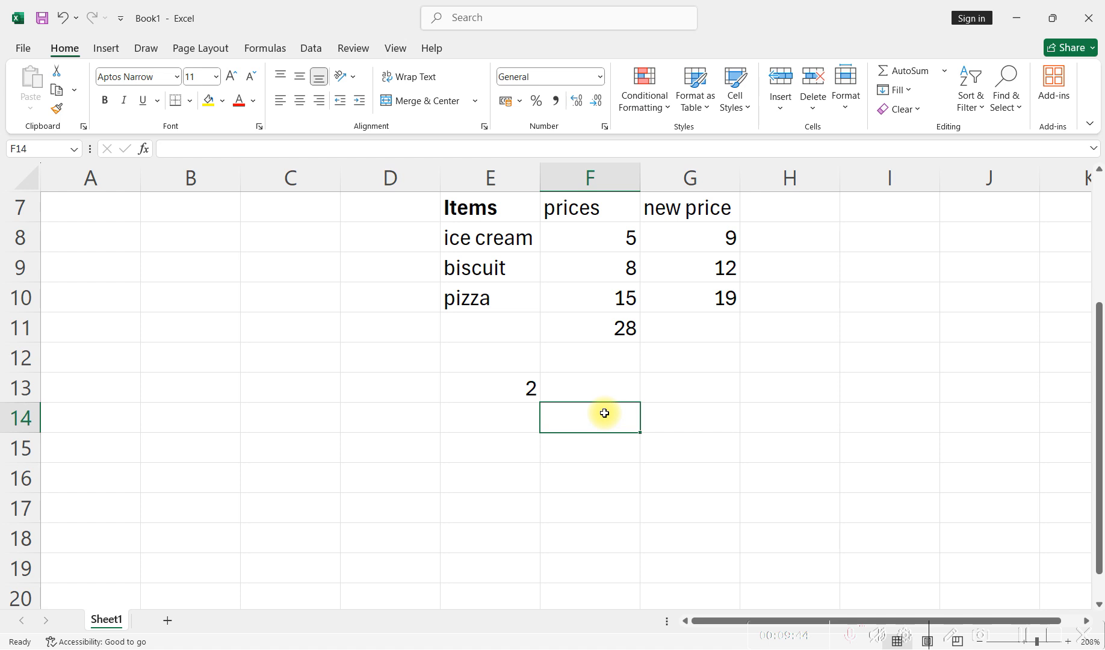
text(=)
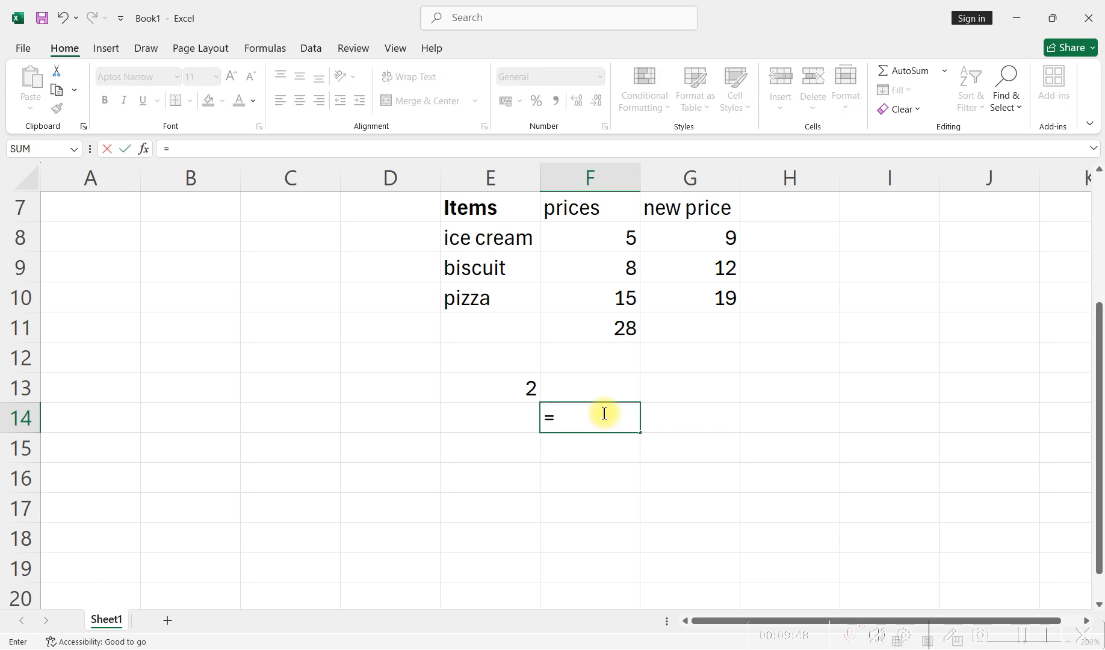
text(+)
text(*)
text(---)
key(BackSpace)
text(())
key(BackSpace)
key(BackSpace)
key(BackSpace)
key(BackSpace)
key(BackSpace)
key(BackSpace)
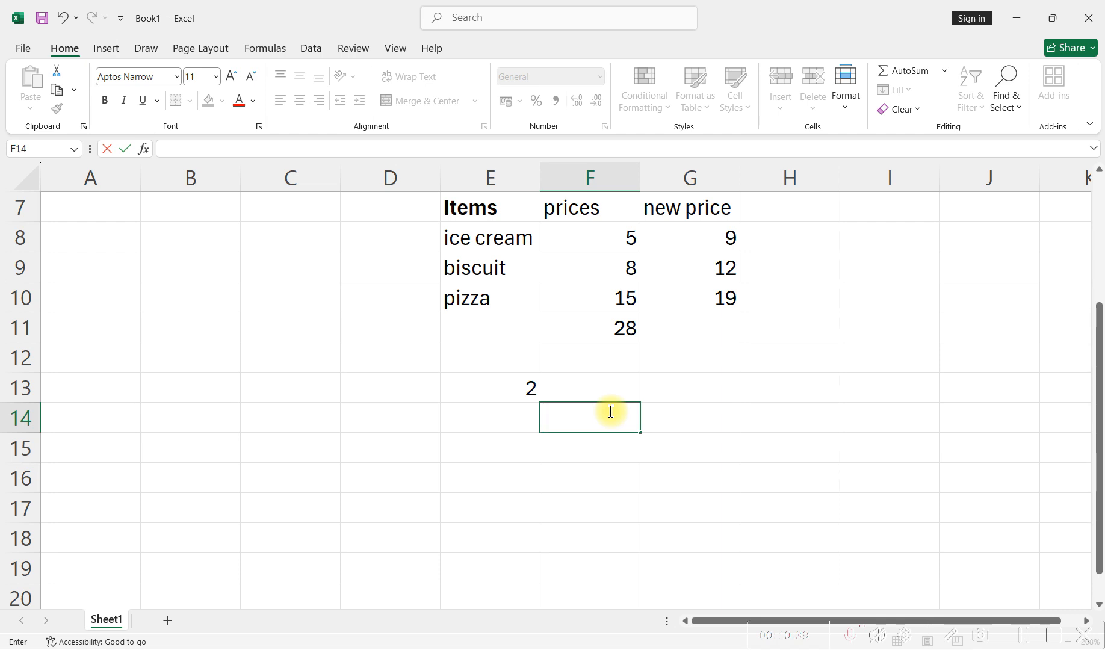
- Switch to the presentation slides and advance from the arithmetic operator slide to the Excel Parentheses slide
key(alt+Tab)
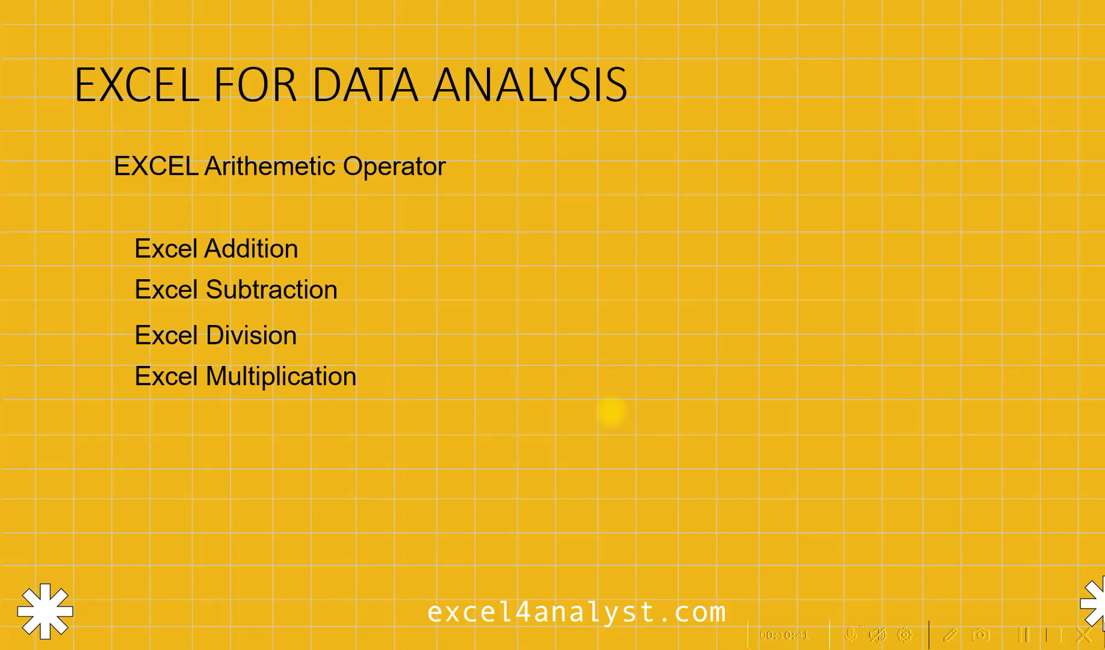
key(Right)
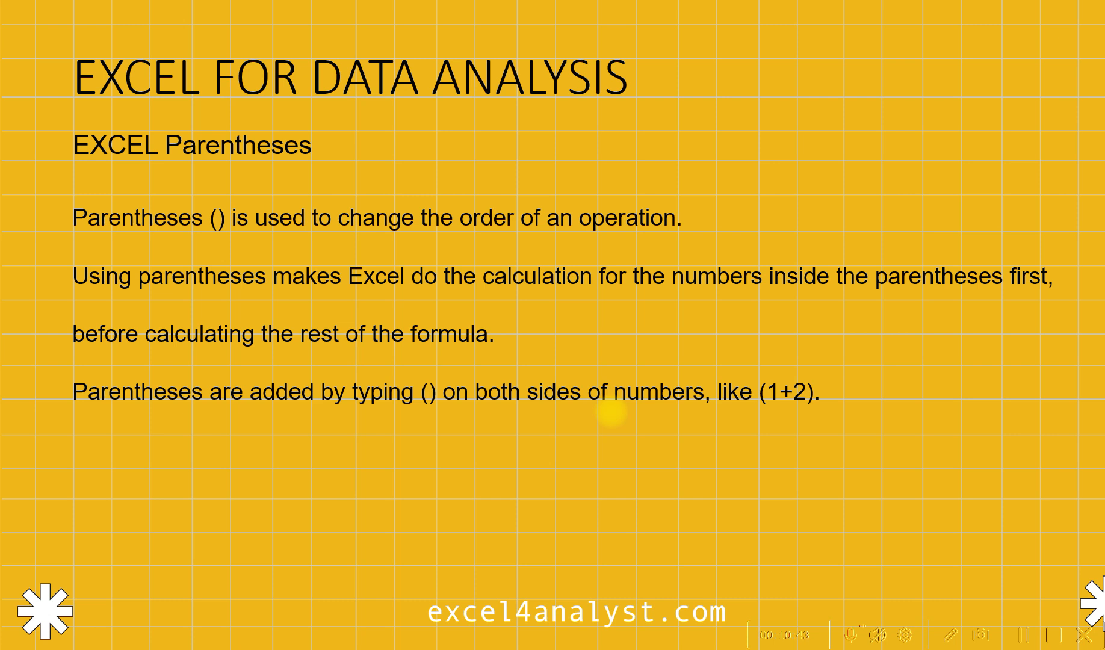
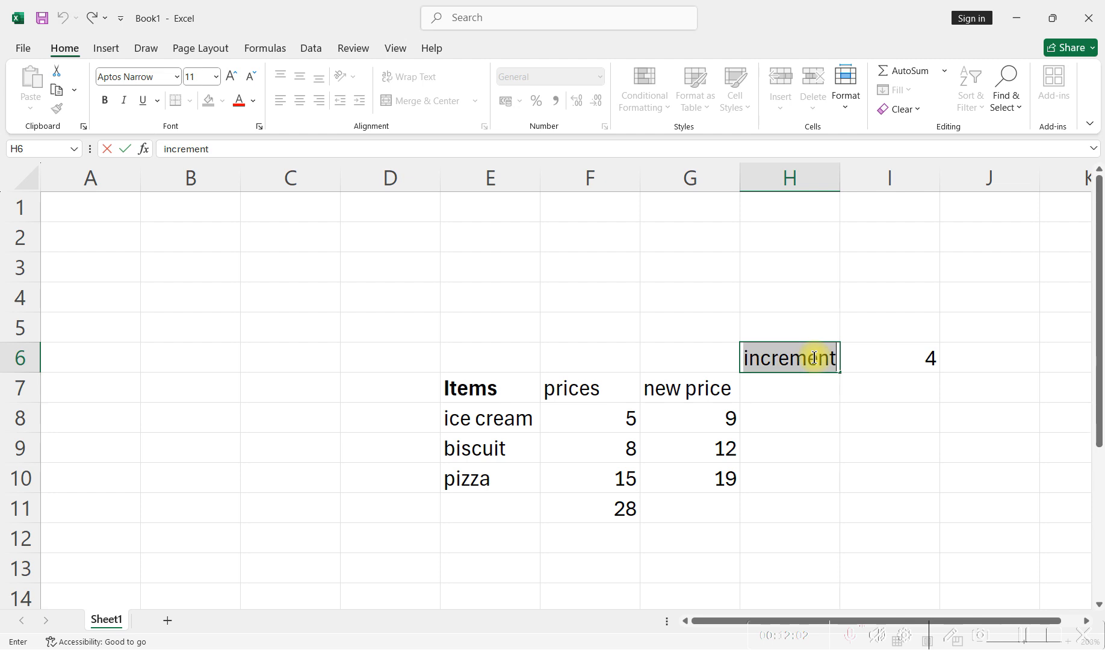
- Label the sum row by entering Total in E11, correcting the reversed capitalisation
click(862, 436)
scroll(557, 396, down, 3)
scroll(557, 396, up, 2)
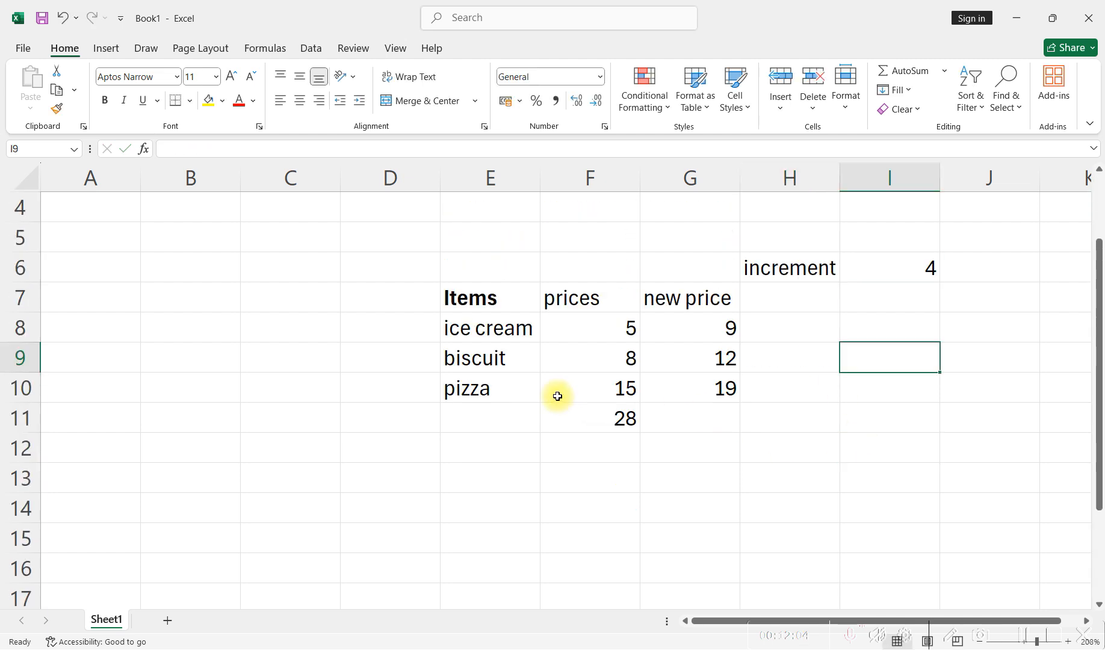
click(492, 419)
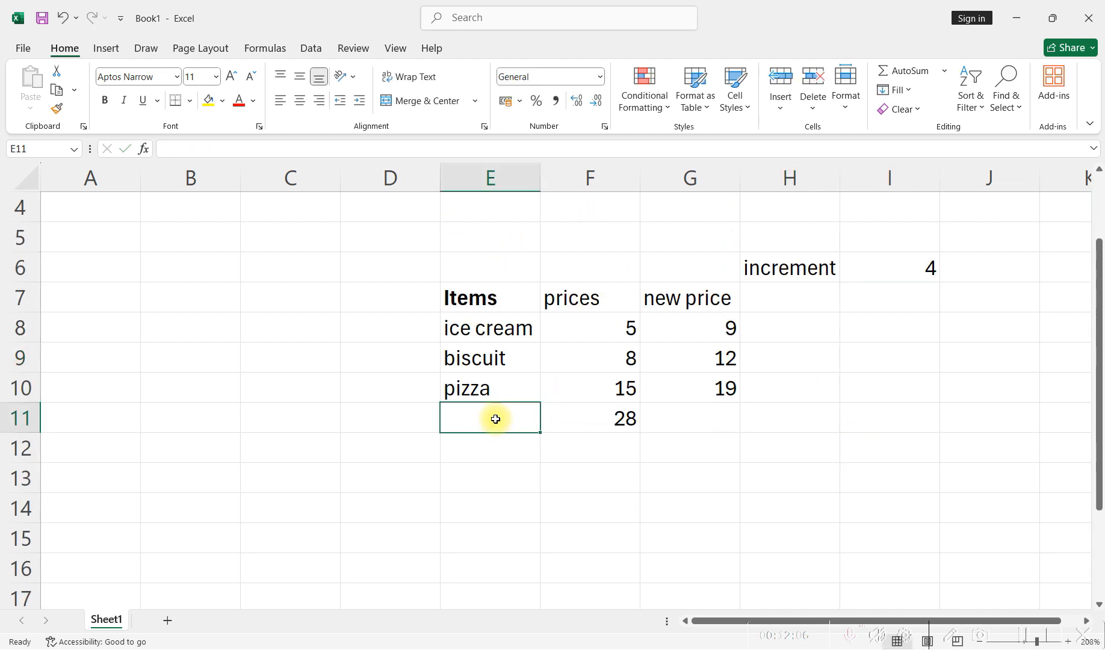
text(tOTAL)
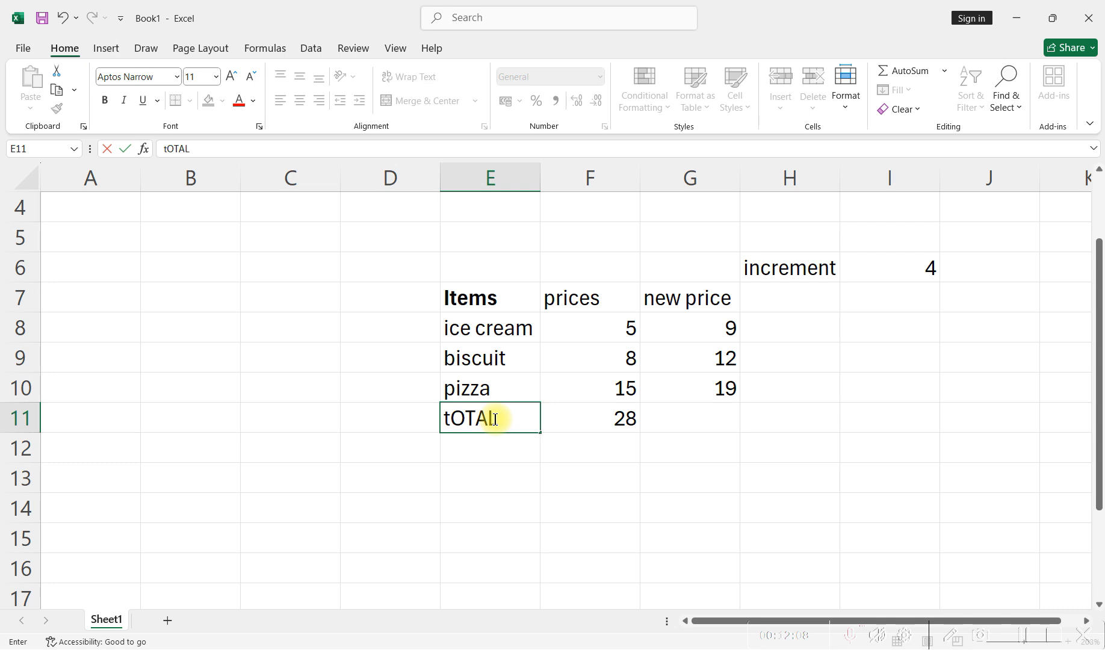
key(BackSpace)
key(BackSpace)
key(BackSpace)
key(BackSpace)
key(BackSpace)
text(Total)
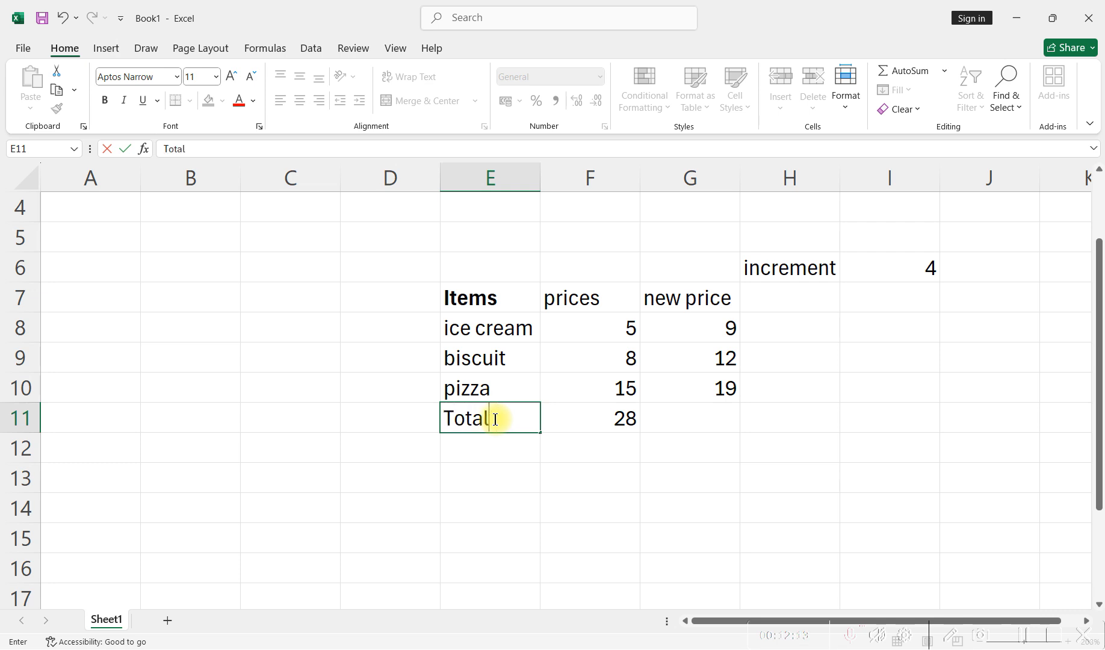
click(692, 445)
- Total the new prices in G11 with the formula =G8+G9+G10
click(688, 421)
text(=)
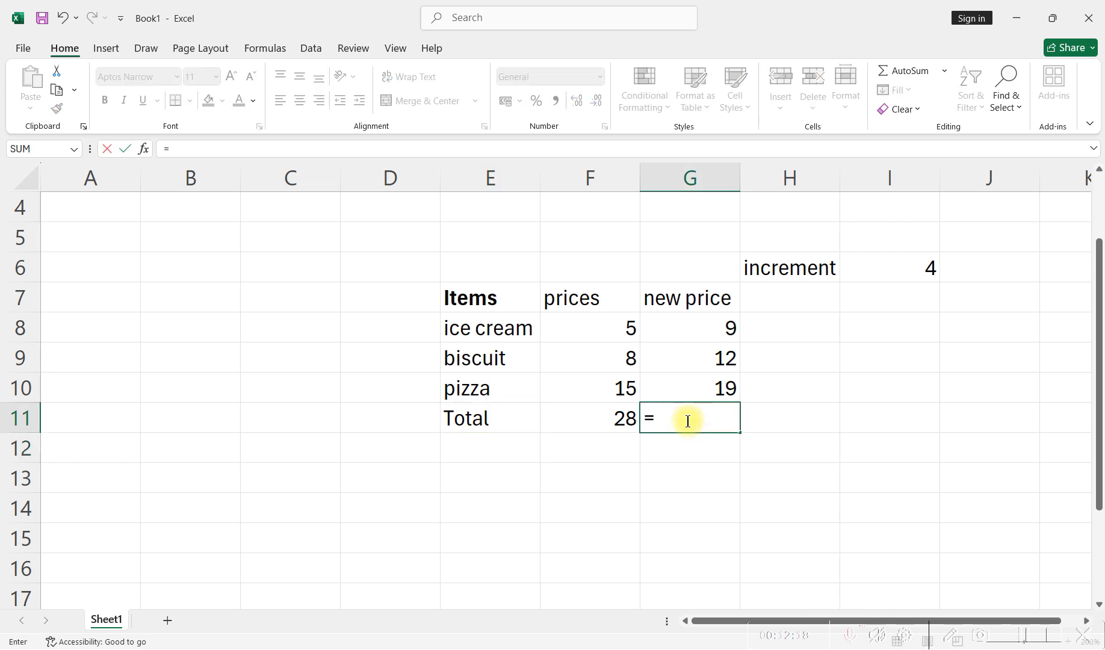
click(700, 329)
text(+)
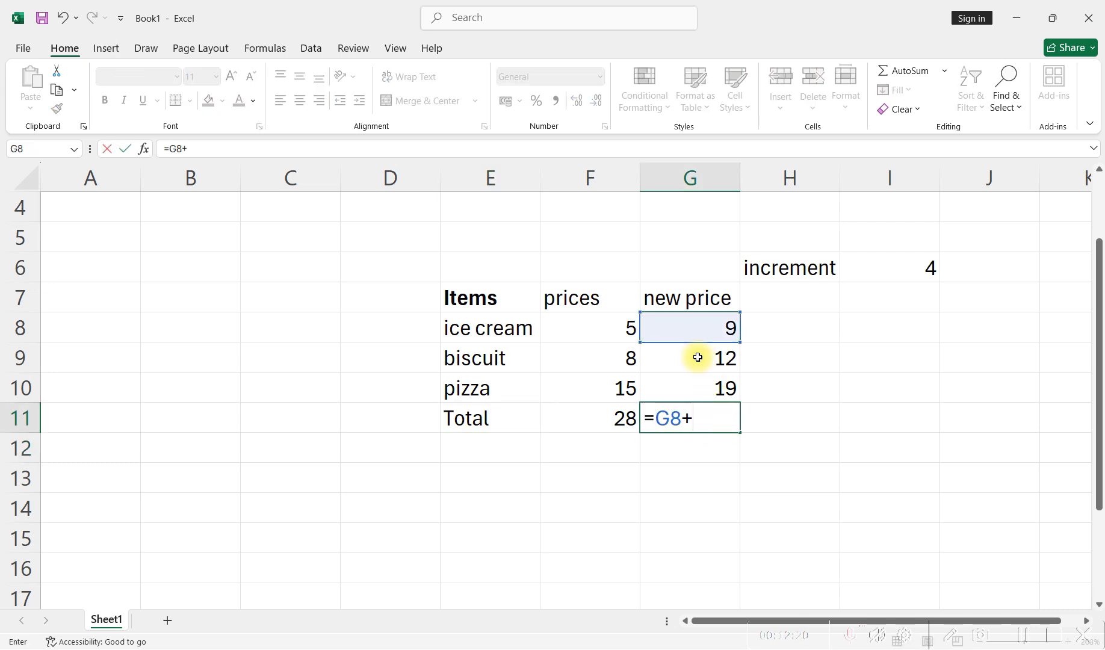
click(691, 356)
text(+)
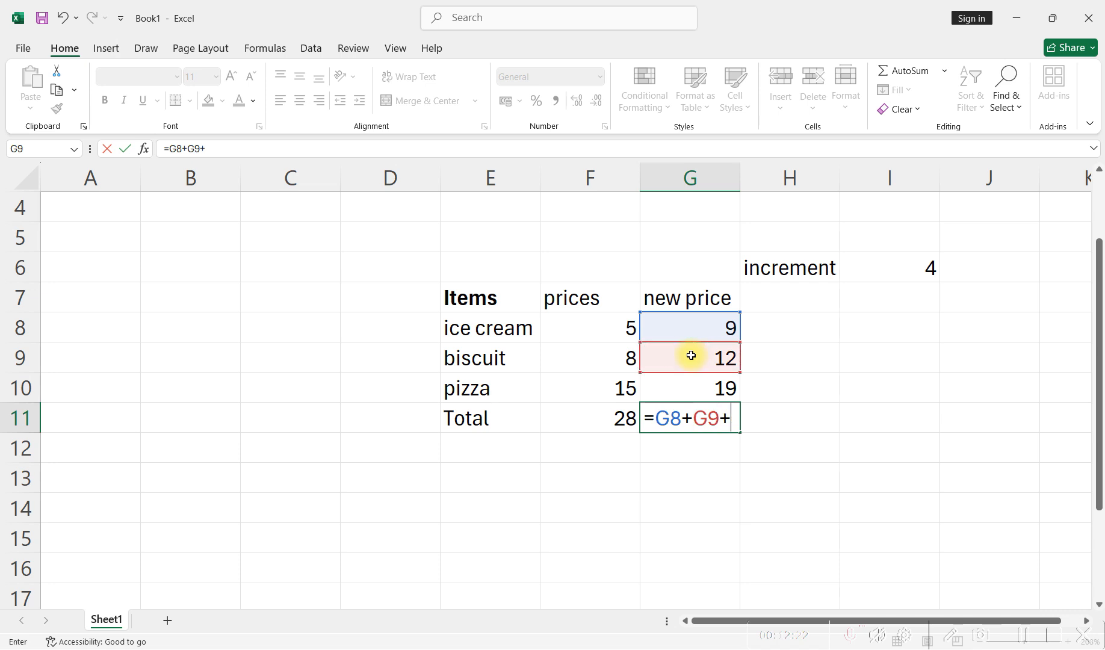
click(697, 386)
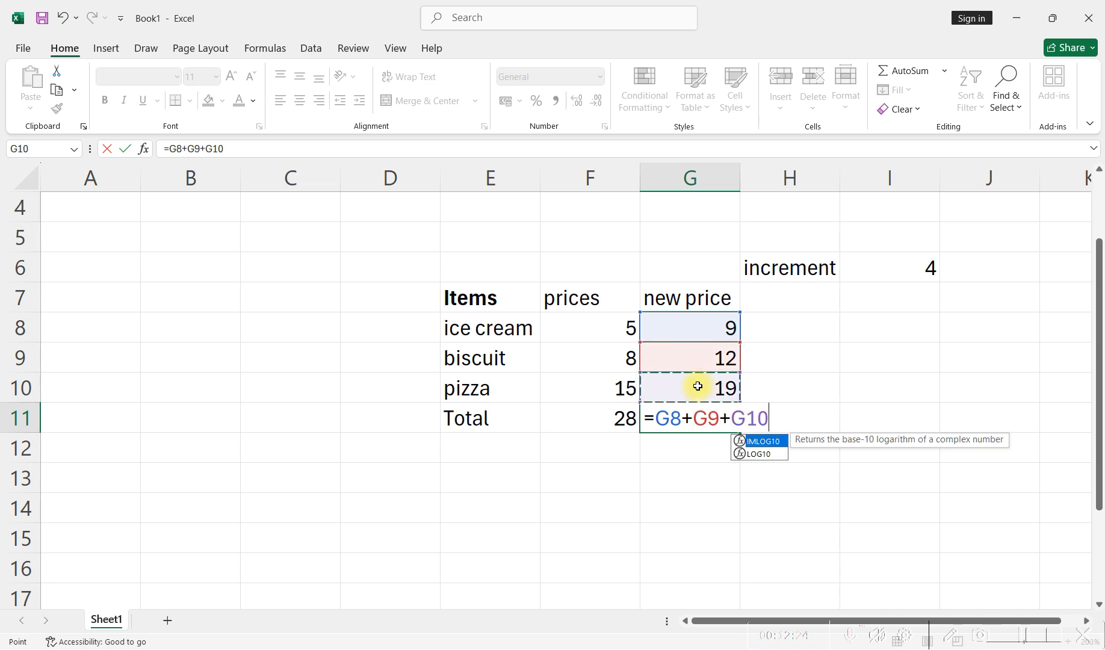
key(Return)
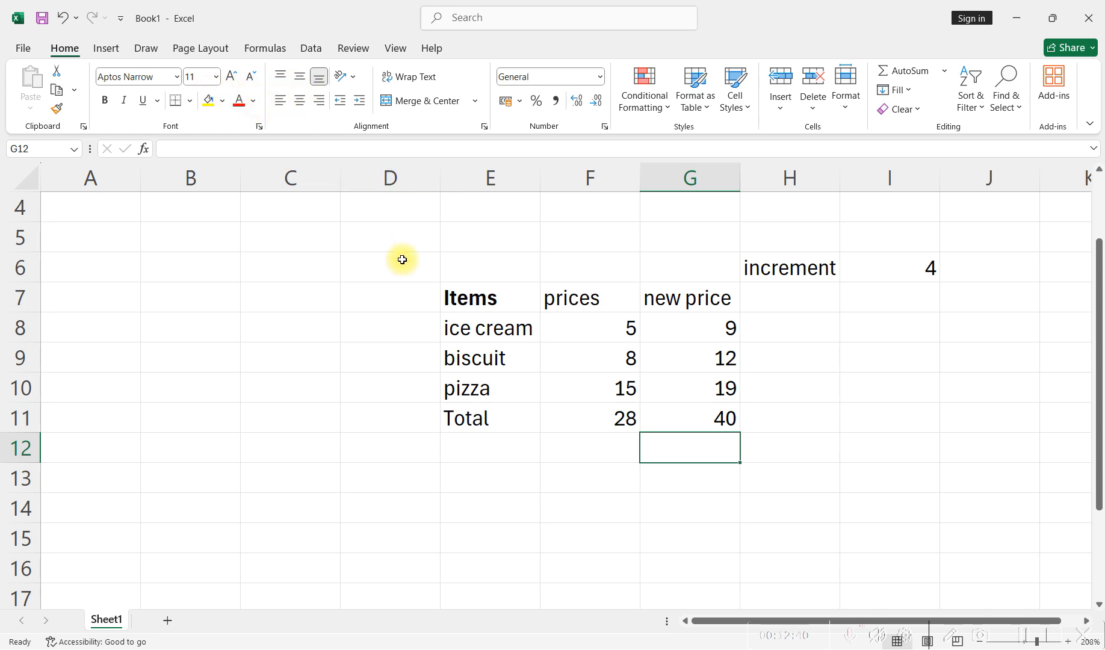
- Make the prices header in F7 bold to match the Items header
click(469, 303)
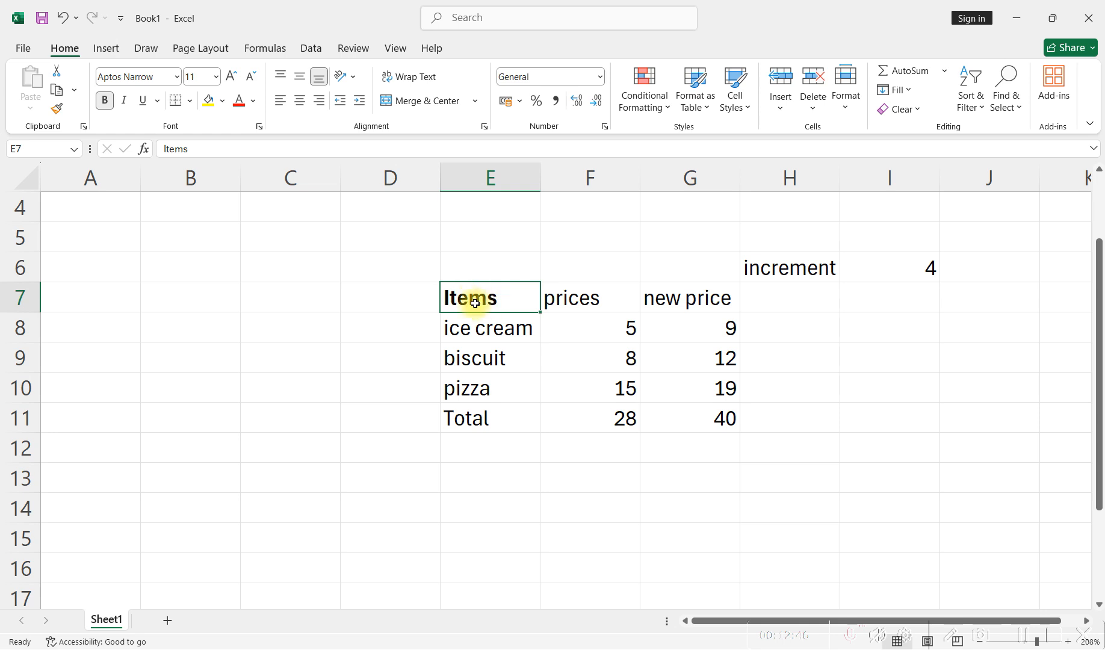
click(556, 303)
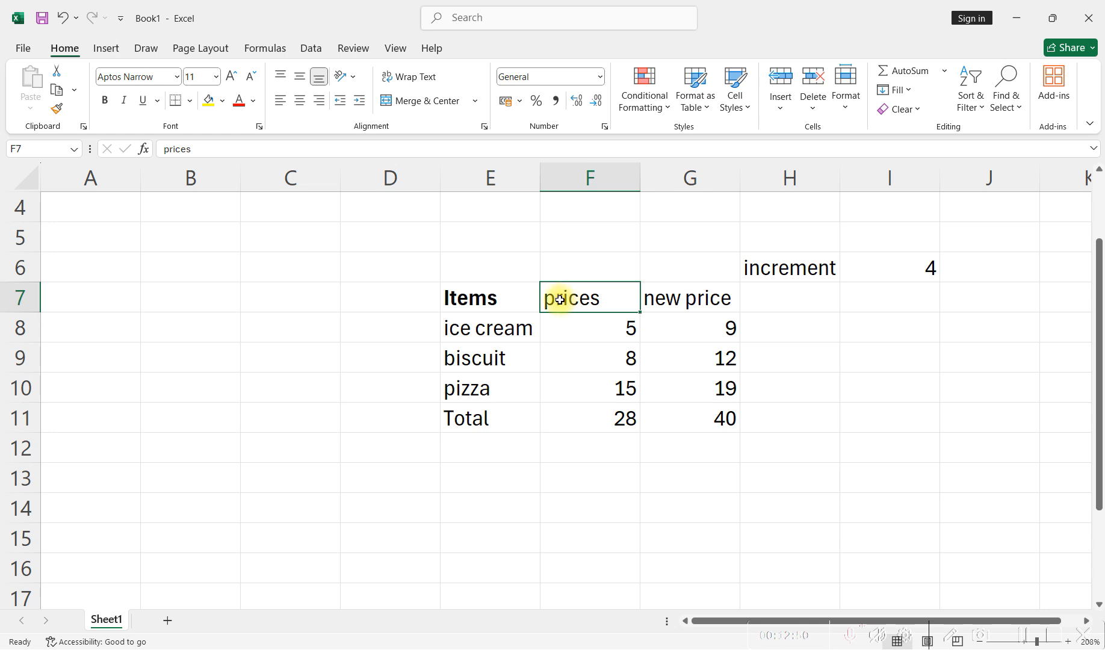
click(106, 102)
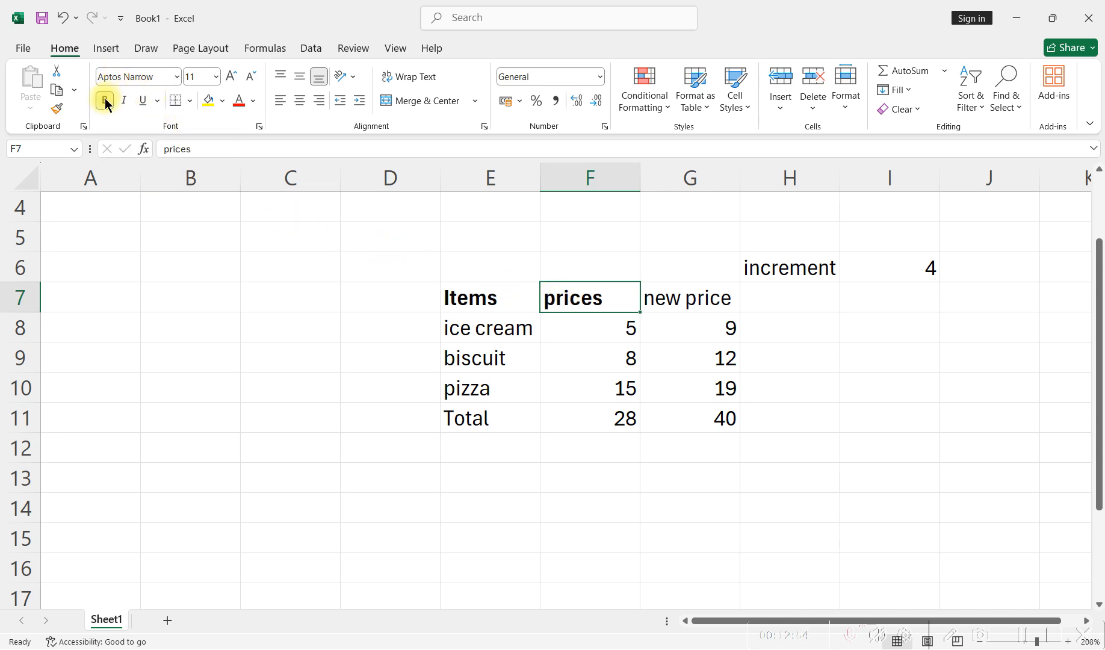
click(123, 102)
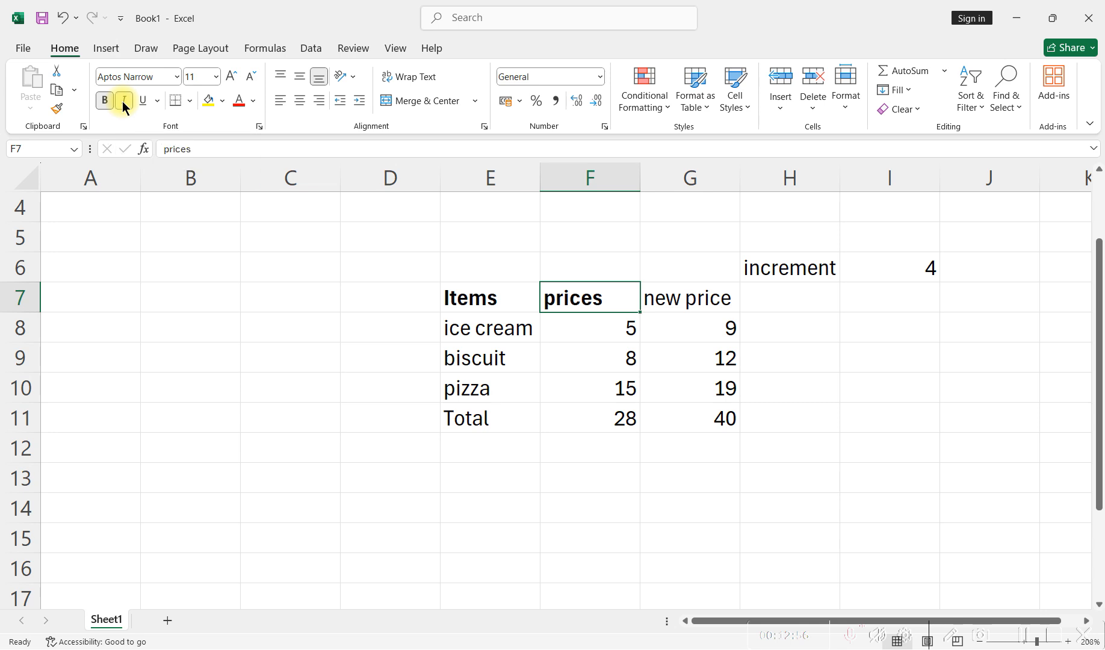
click(142, 101)
click(141, 101)
click(124, 102)
- Make the new price header in G7 bold
click(701, 297)
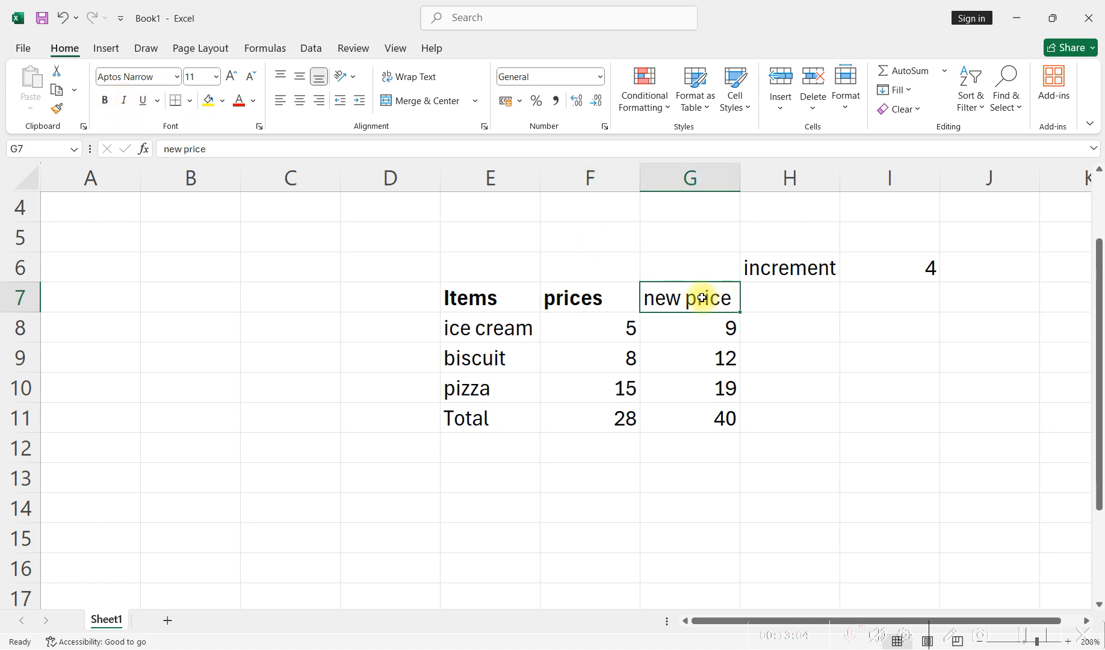
click(104, 100)
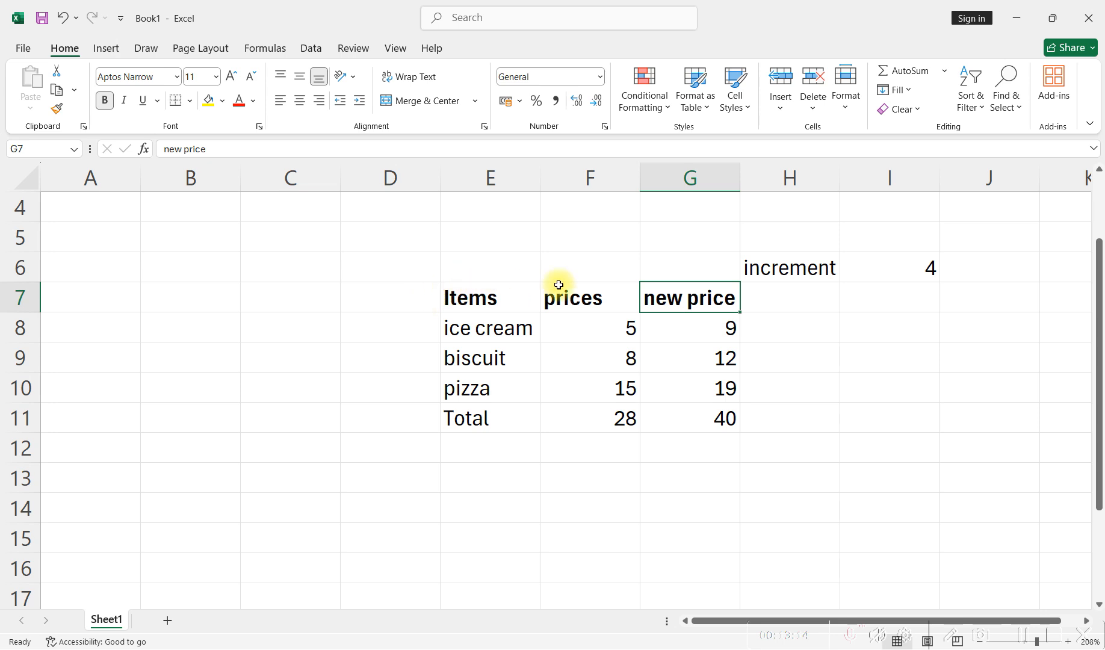
- Apply Thick Outside Borders around the whole price table, E7:G11
click(626, 423)
drag(449, 294, 678, 415)
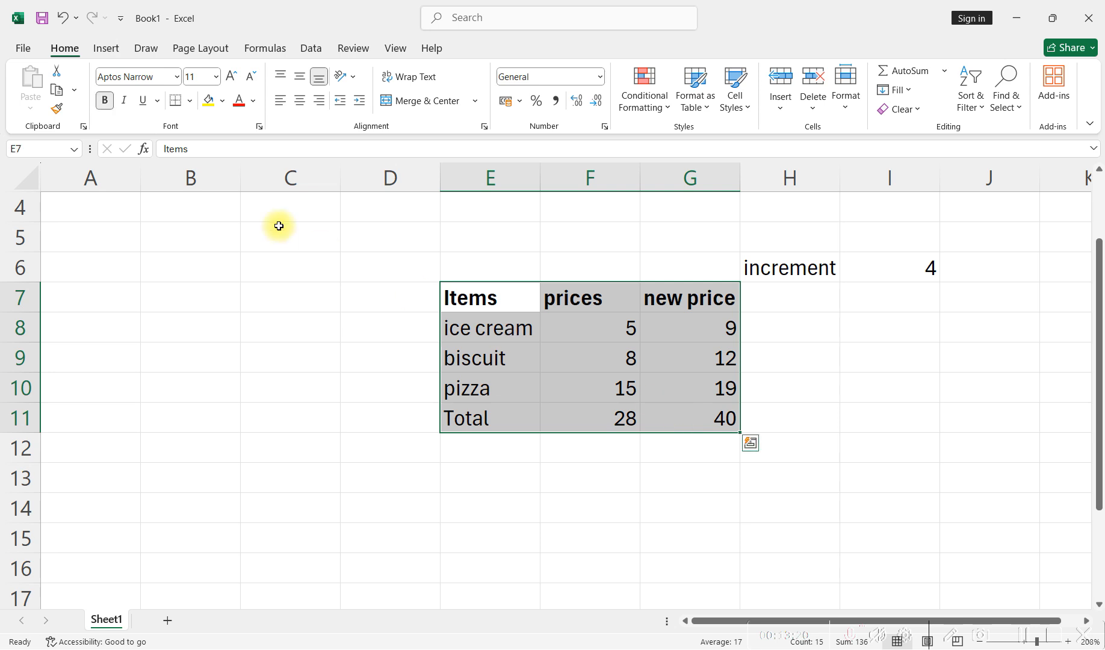
click(187, 99)
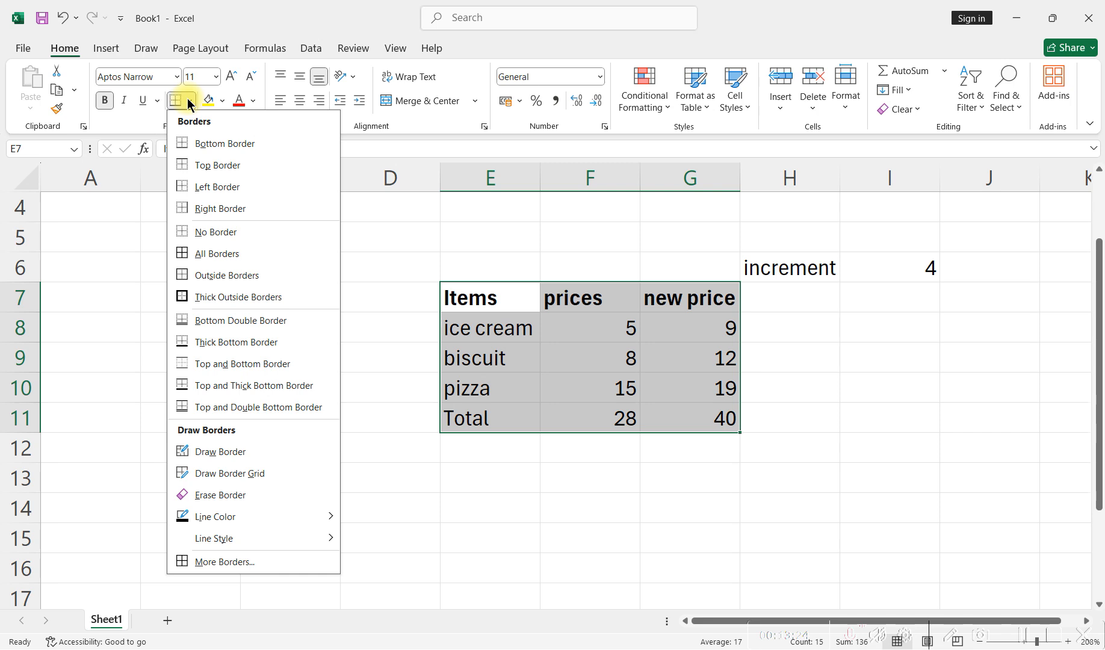
click(263, 298)
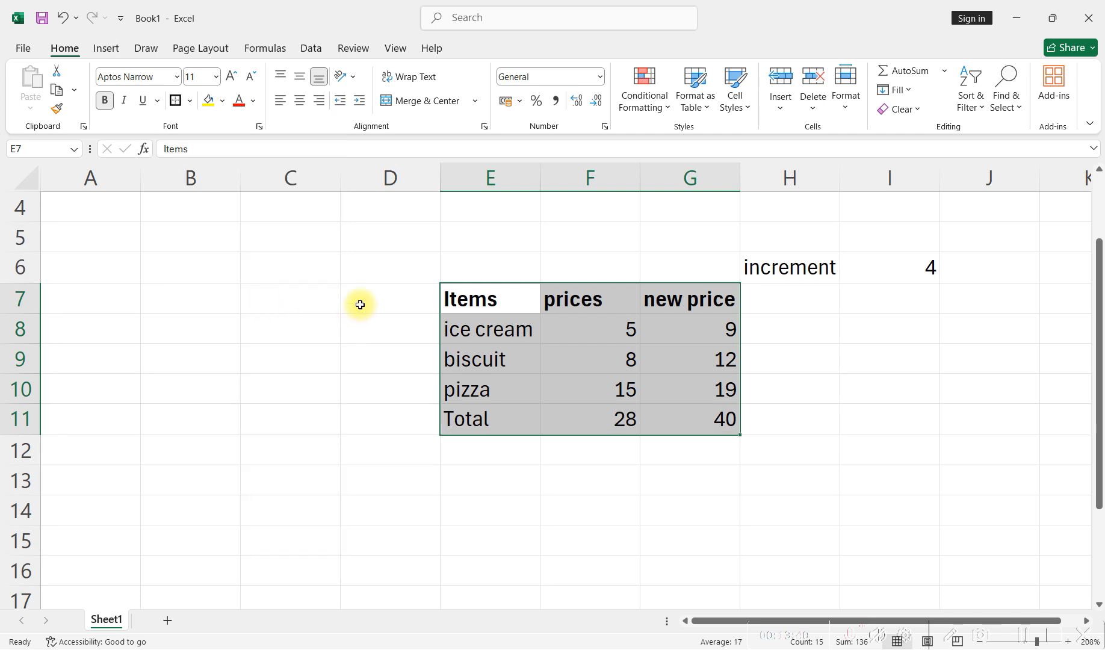
click(256, 308)
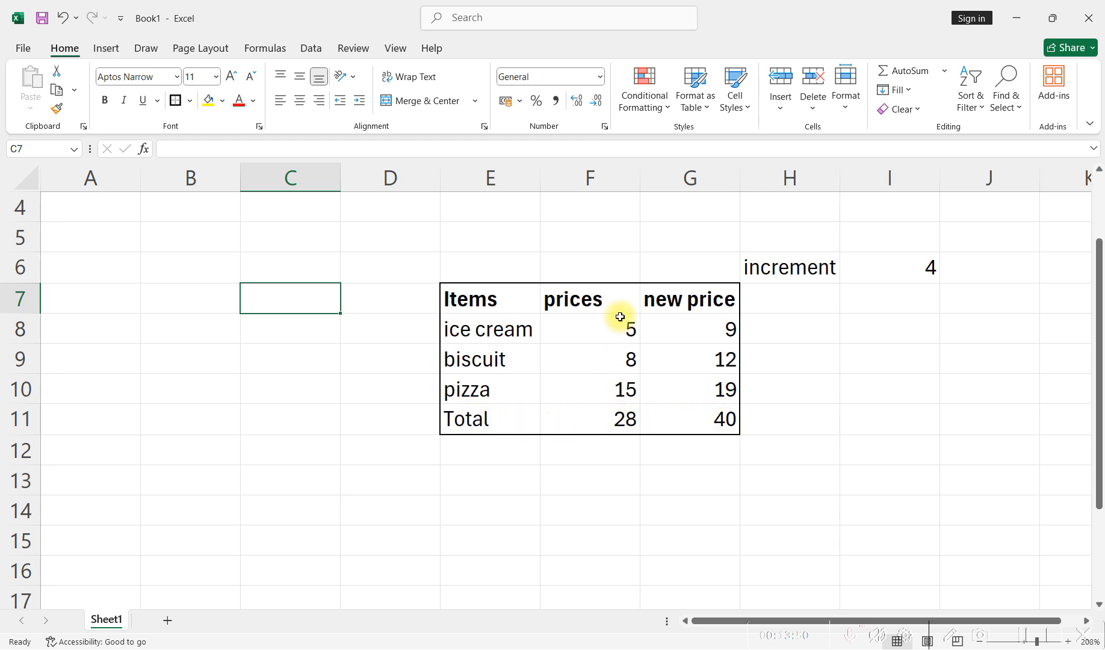
- Try a yellow fill on the Total cell E11 and set it back to No Fill
click(492, 420)
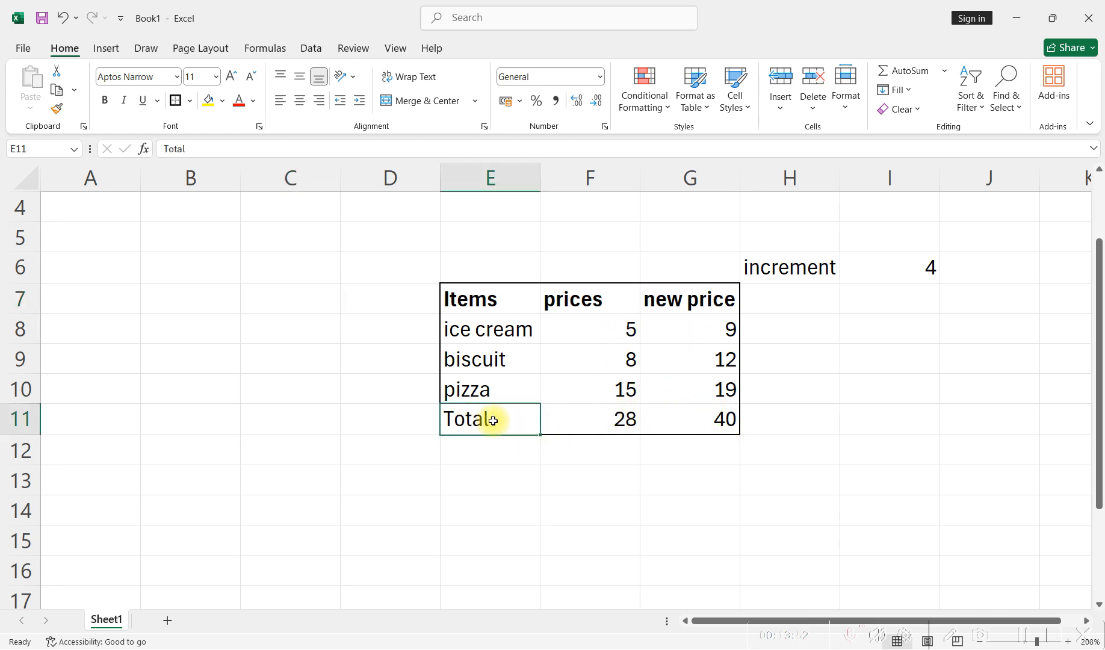
click(212, 103)
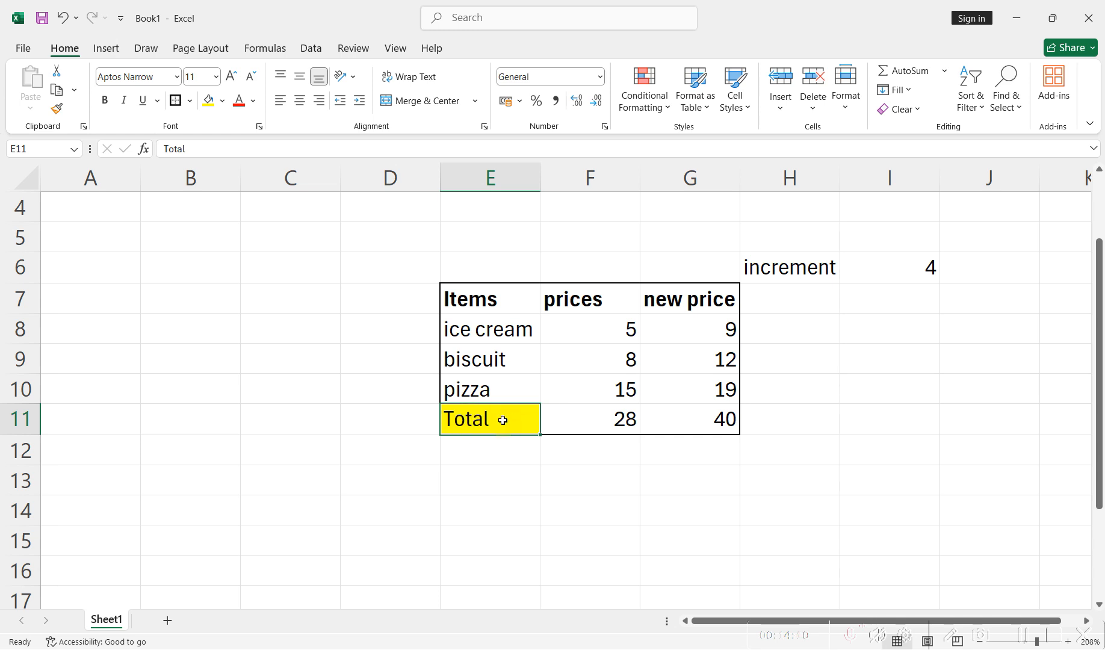
click(222, 100)
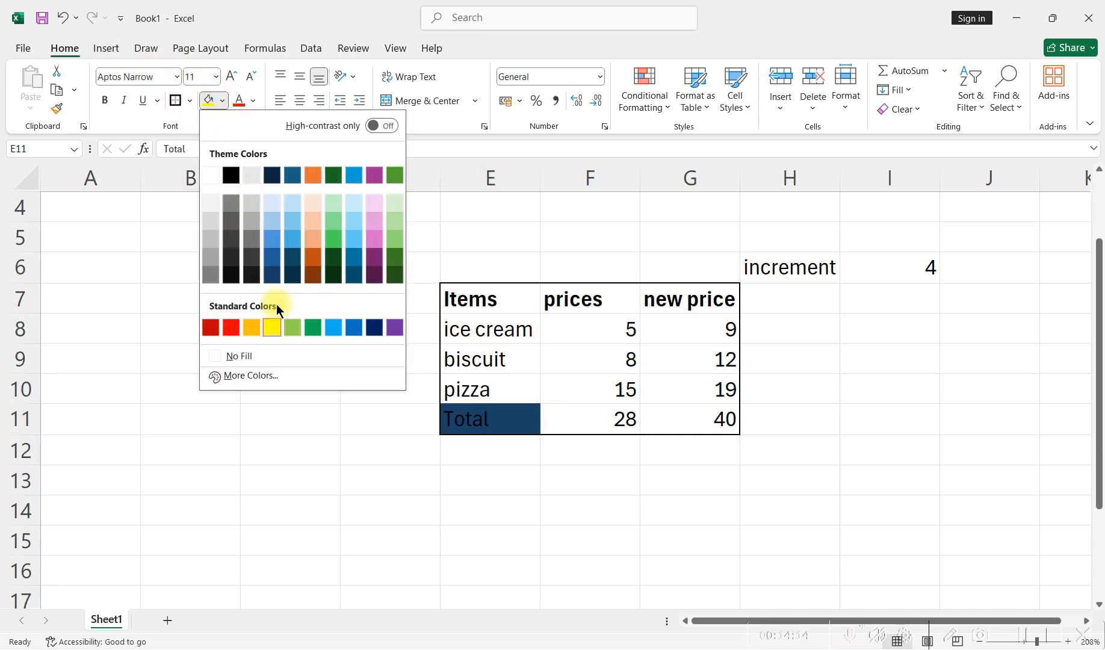
click(243, 355)
- Colour the text of the Total row red in cells E11, F11 and G11
click(239, 100)
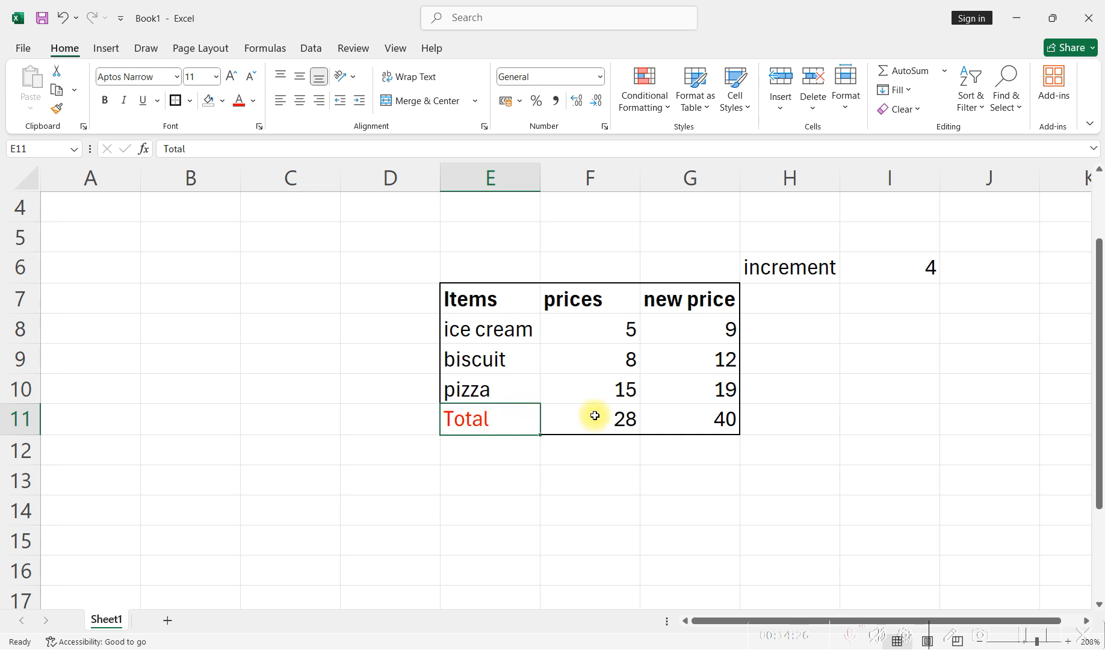
click(629, 419)
click(239, 101)
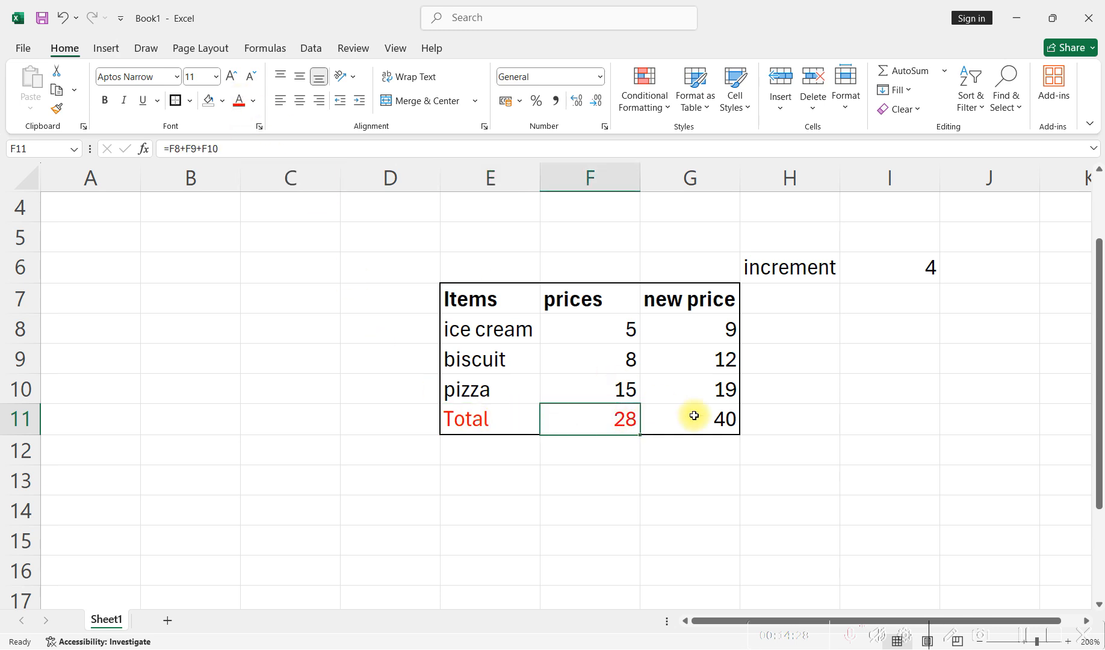
click(722, 422)
click(238, 100)
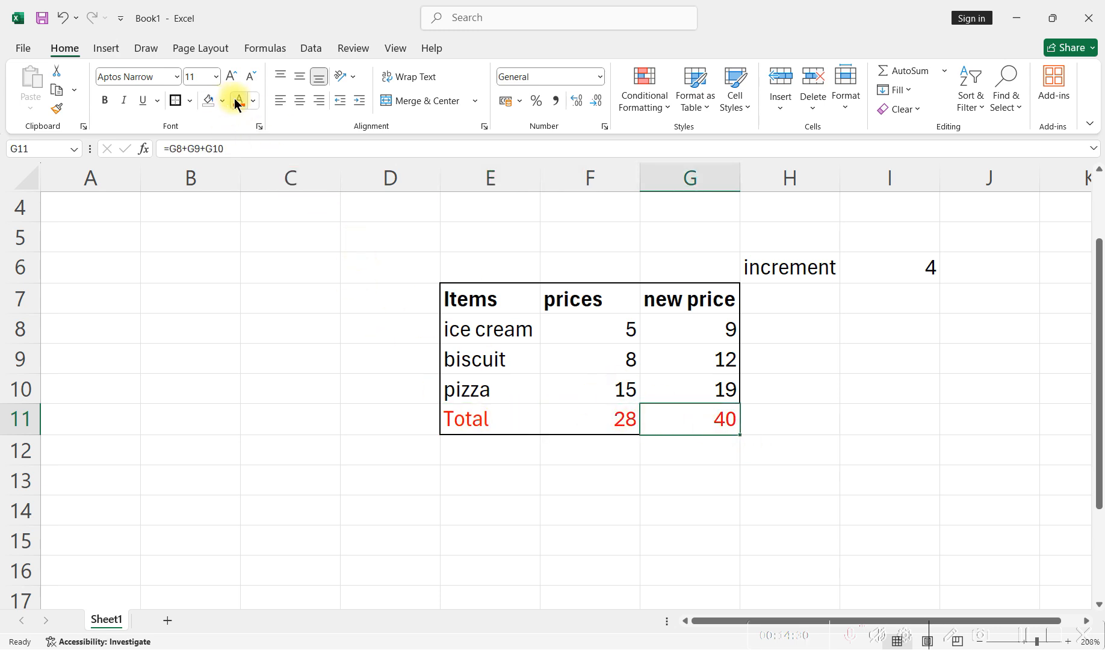
click(598, 478)
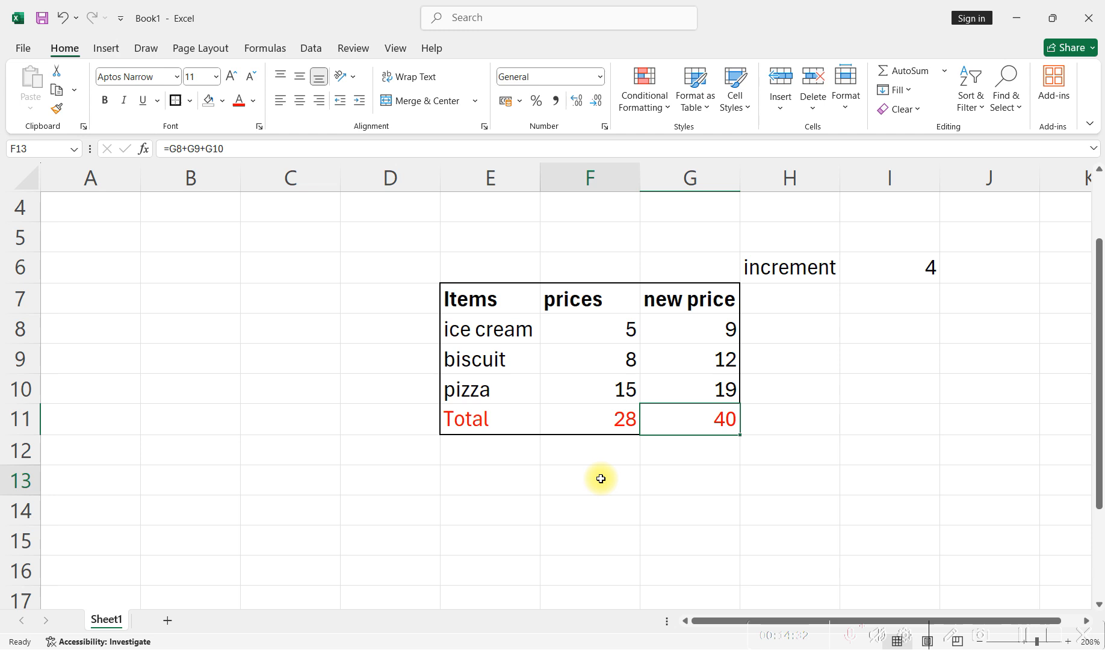
- Apply a Top and Thick Bottom Border to the two totals in F11:G11
drag(575, 418, 684, 422)
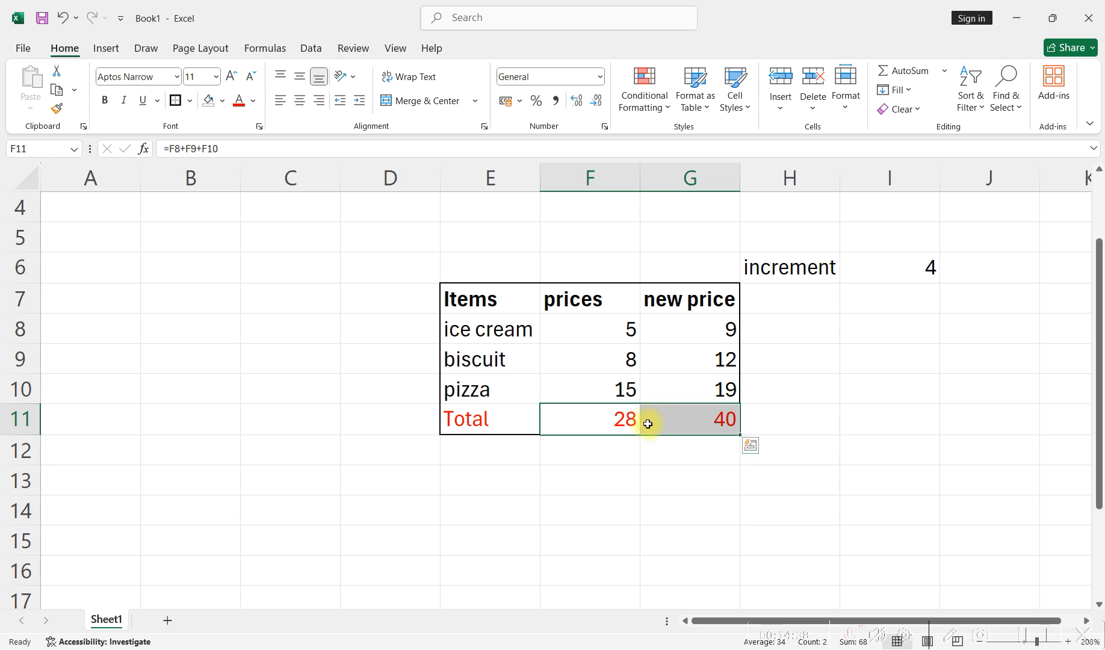
click(189, 101)
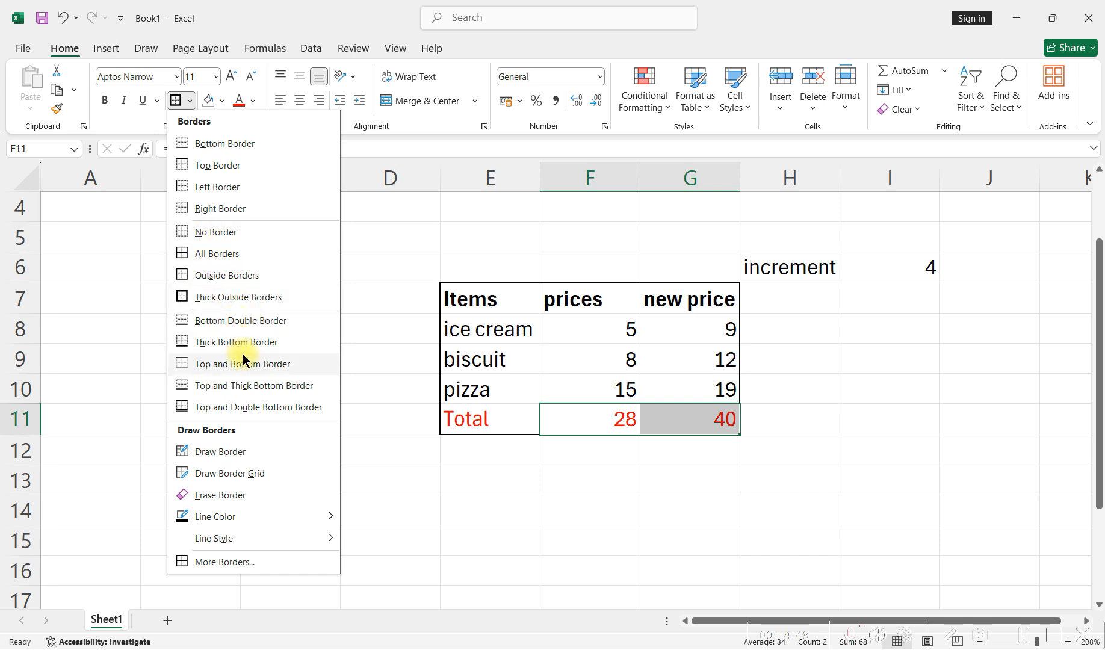
click(270, 386)
click(318, 392)
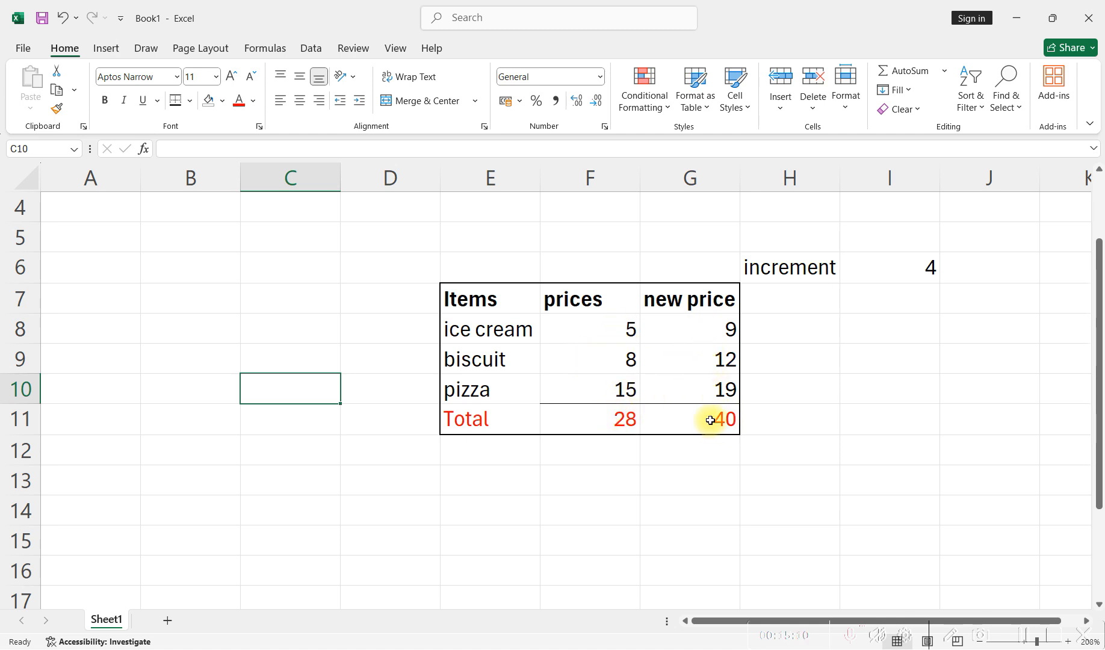
click(566, 468)
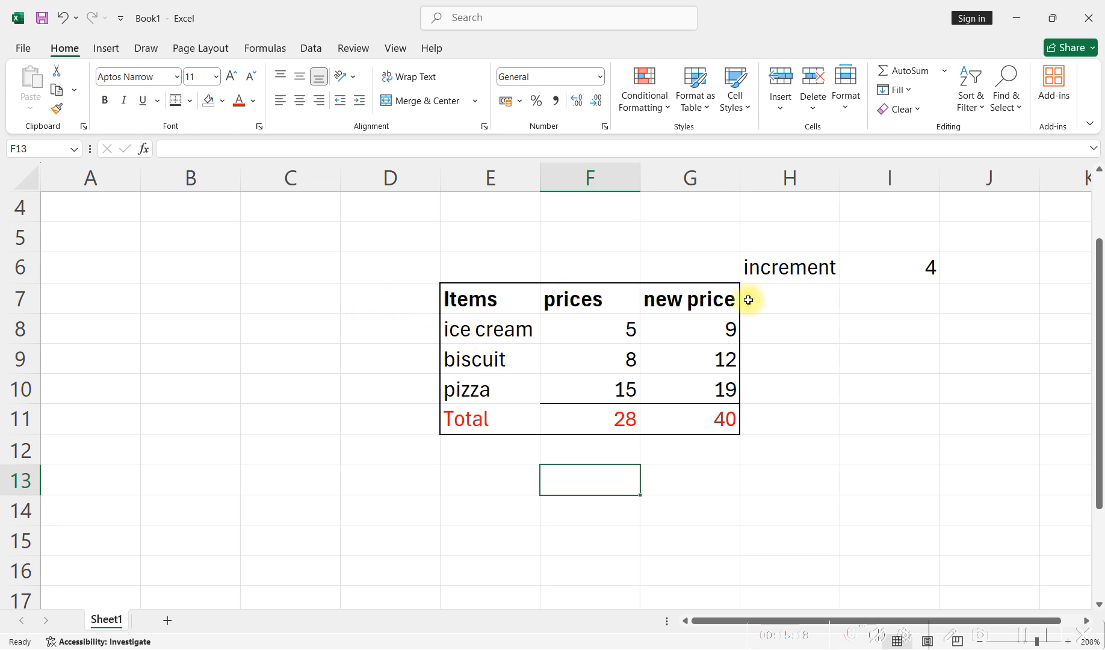
- Apply Outside Borders around the increment label and its value in H6:I6
click(795, 266)
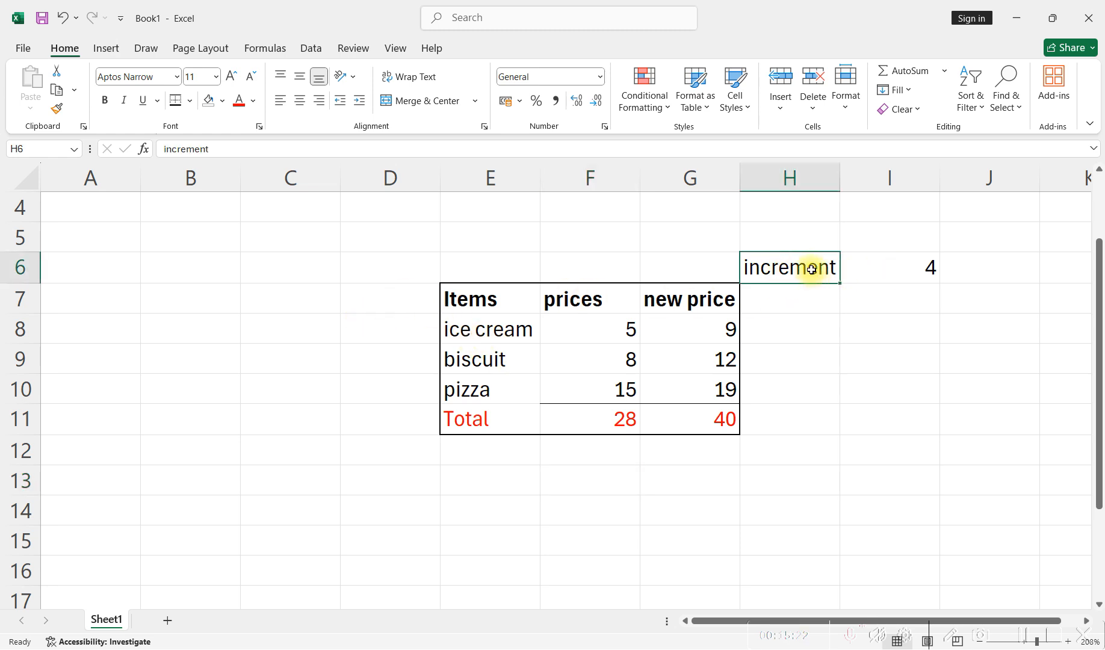
drag(809, 267, 873, 262)
click(188, 102)
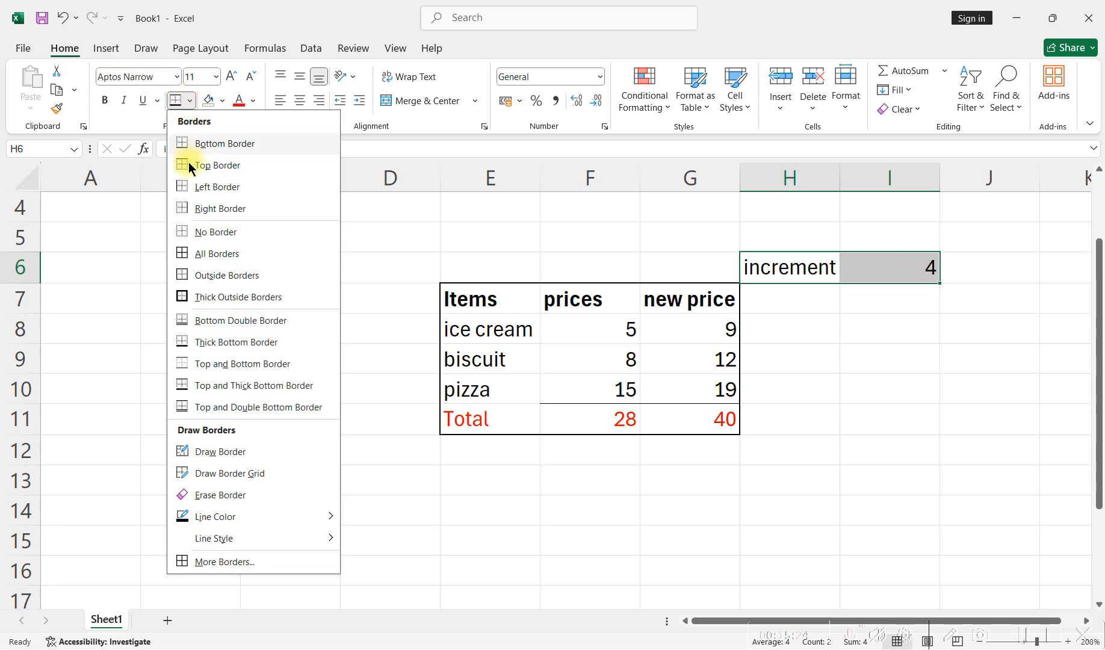
click(228, 276)
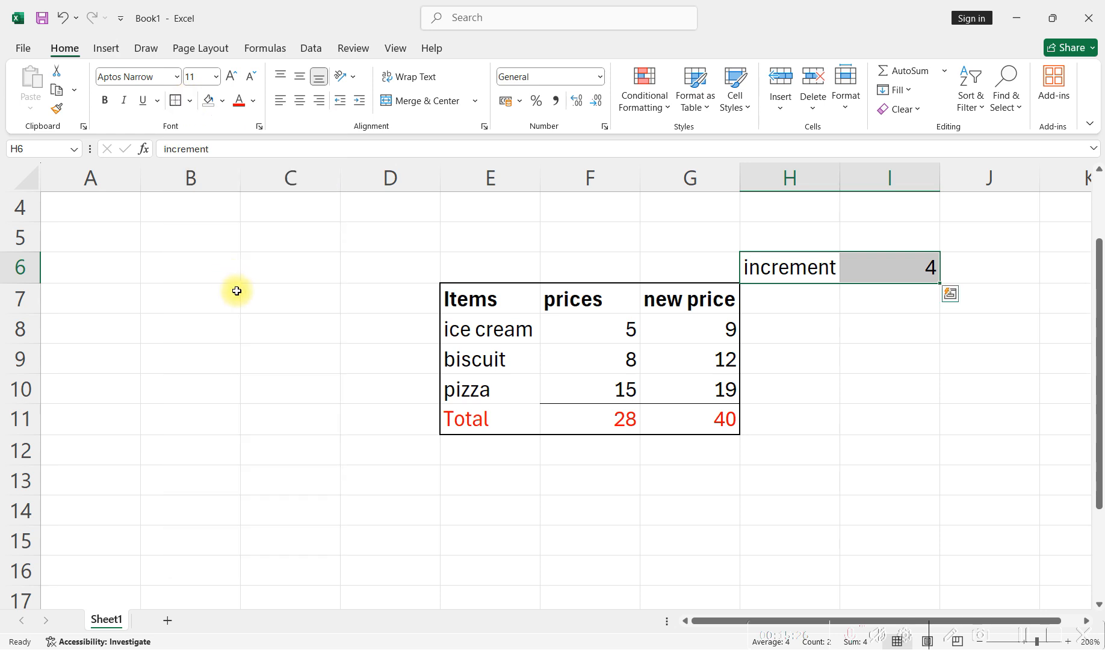
click(234, 290)
click(903, 389)
- Enlarge the increment label in H6 stepwise to font size 22
click(803, 278)
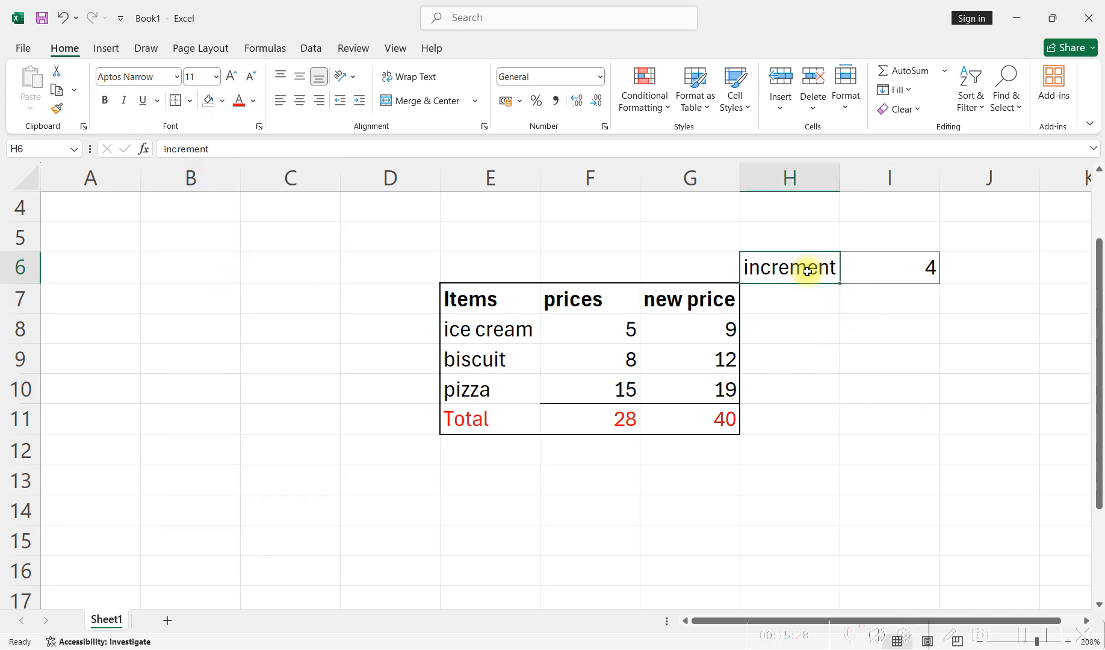
click(233, 77)
click(233, 77)
click(234, 76)
click(234, 77)
click(233, 77)
click(233, 77)
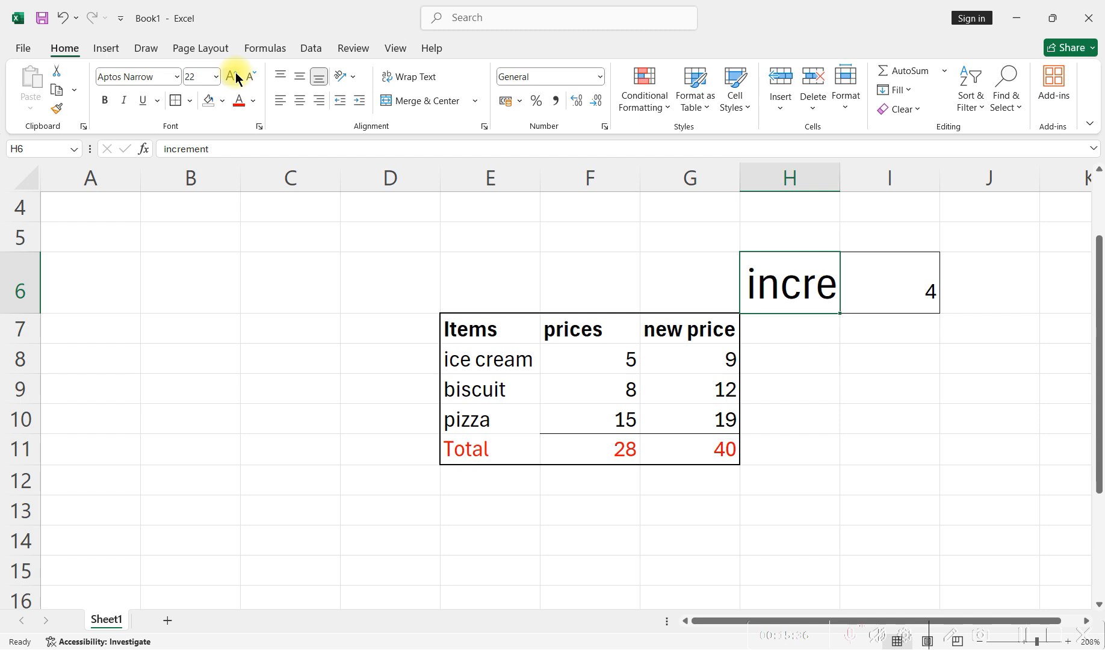
- Shrink the increment label in H6 stepwise to font size 8
click(251, 76)
click(251, 76)
click(251, 77)
click(252, 77)
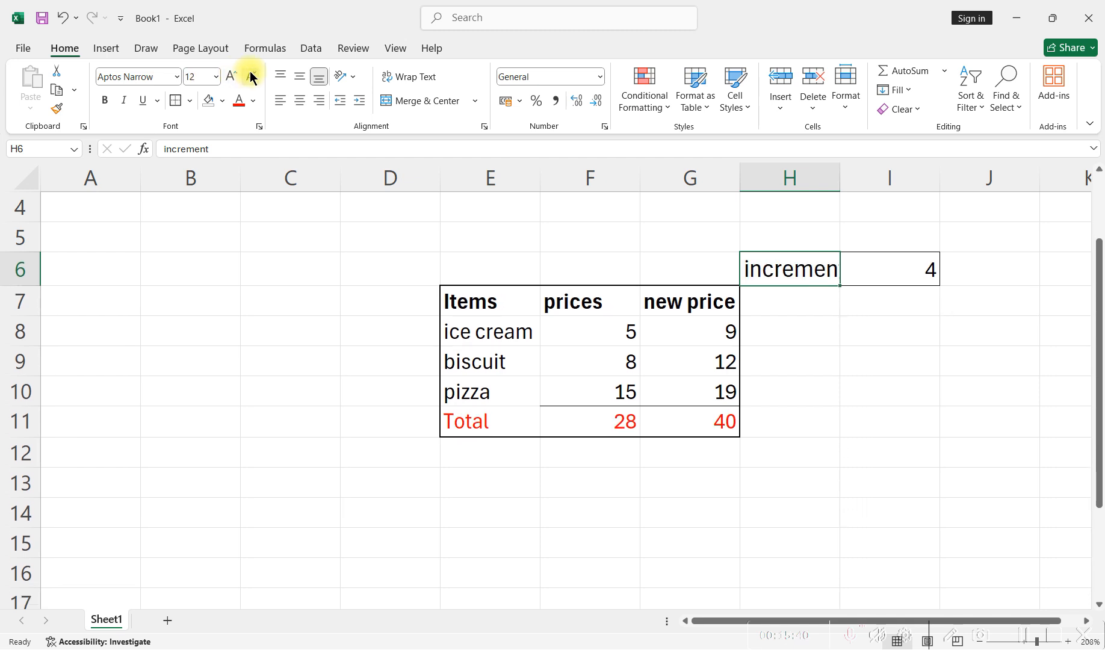
click(251, 77)
click(251, 76)
click(252, 77)
click(253, 77)
- Check the font size of the Items header in E7 and set the increment label in H6 to size 11 to match
click(478, 297)
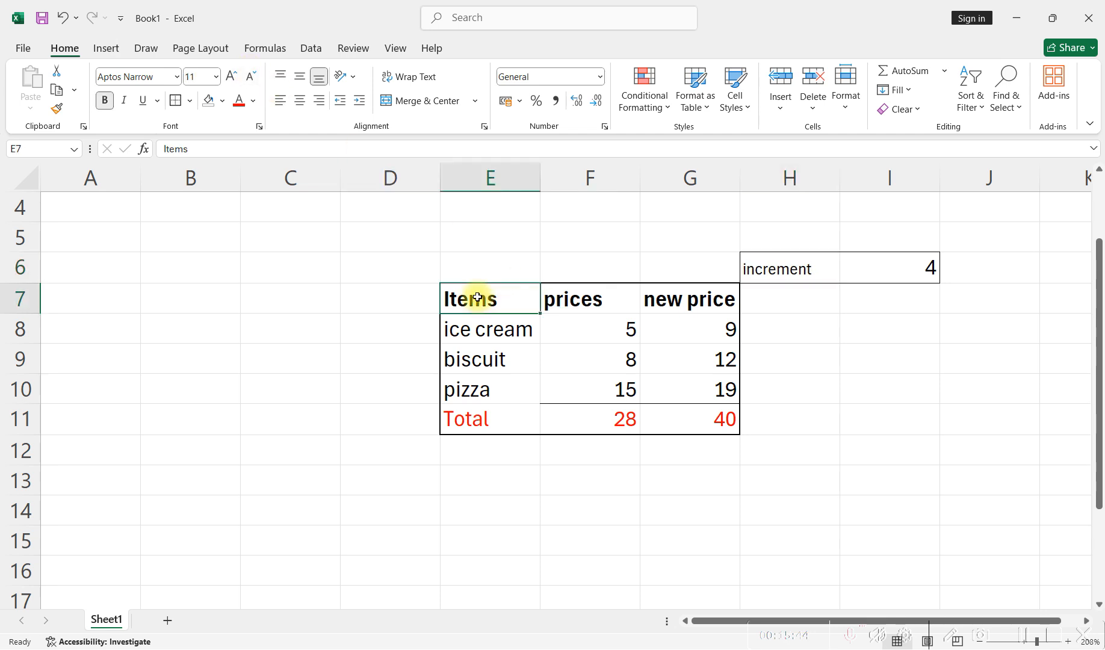
click(764, 268)
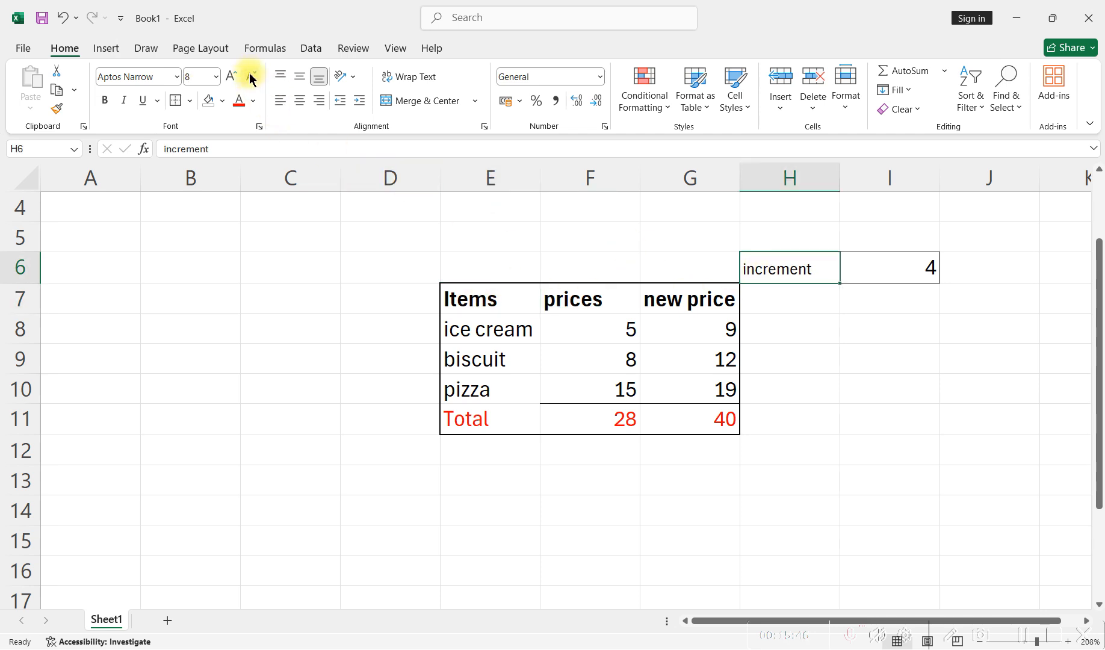
click(232, 76)
click(232, 76)
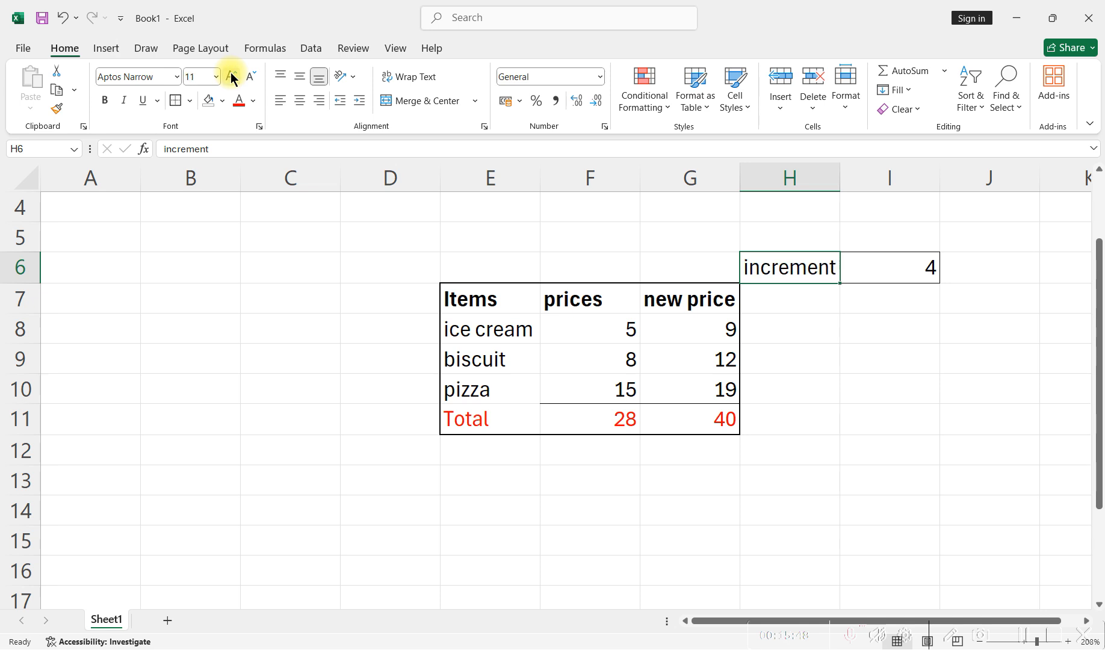
- Try the vertical alignments and left alignment on empty cell C6, ending with Bottom Align and no horizontal alignment
click(292, 279)
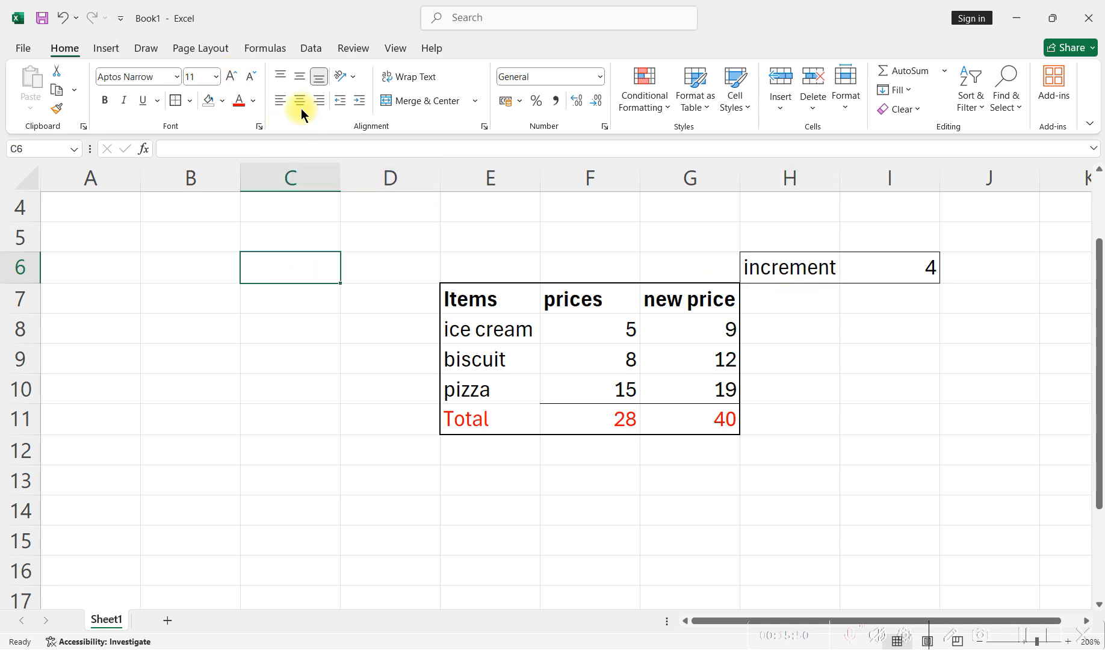
click(281, 77)
click(316, 79)
click(281, 102)
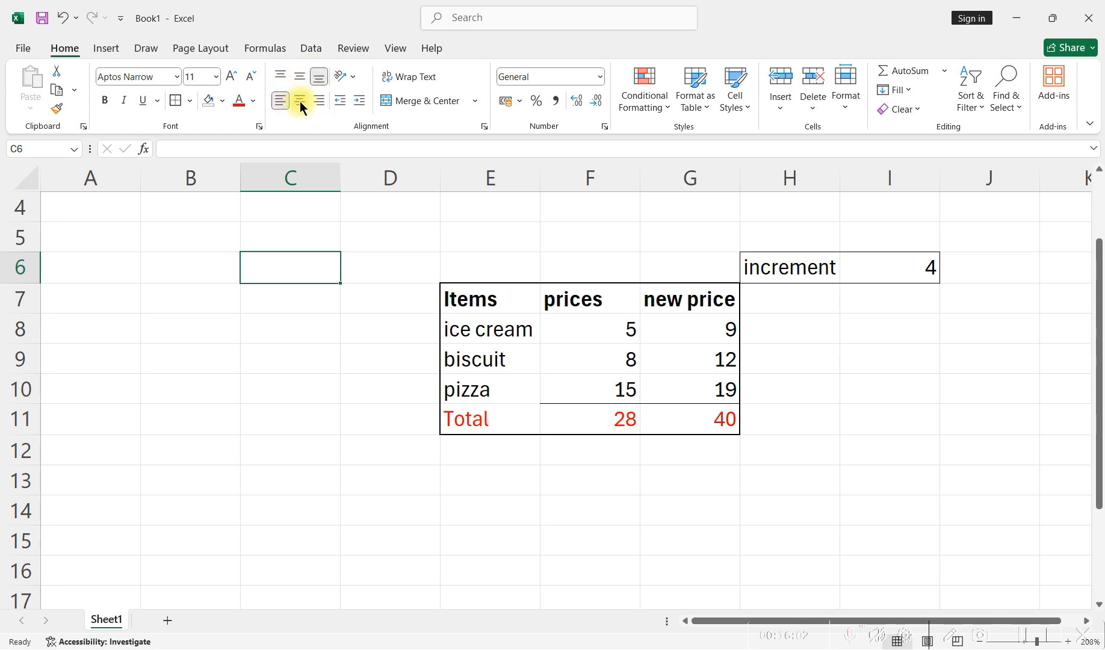
click(280, 101)
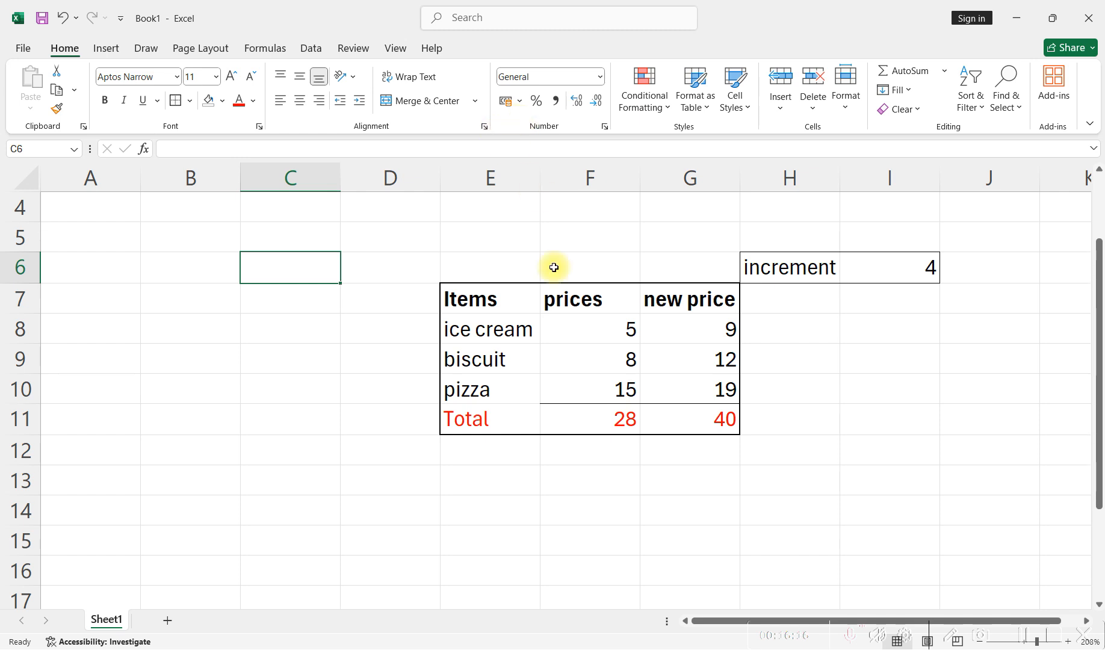
- Apply the Currency number format to the prices and their total in F8:F11
click(599, 329)
drag(599, 328, 609, 415)
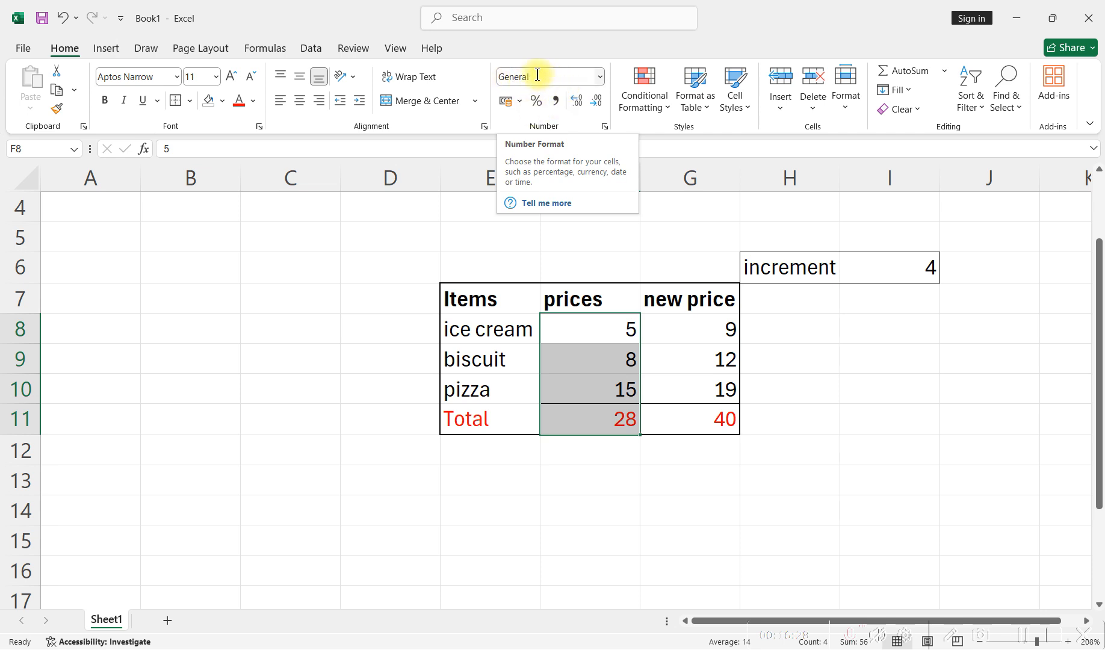
click(600, 79)
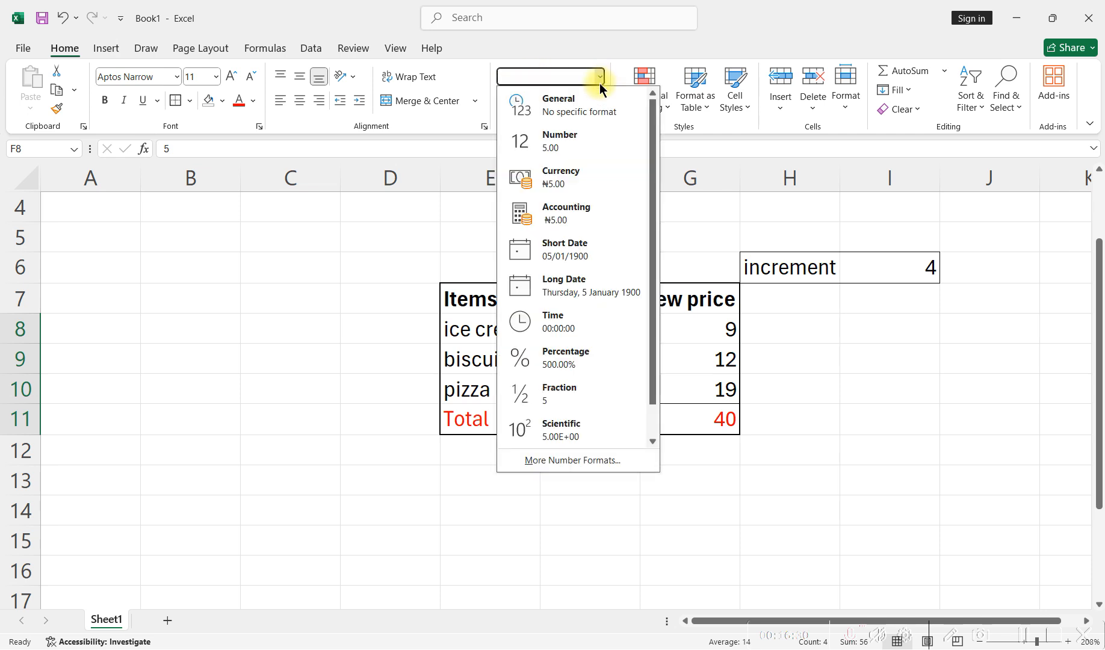
click(589, 177)
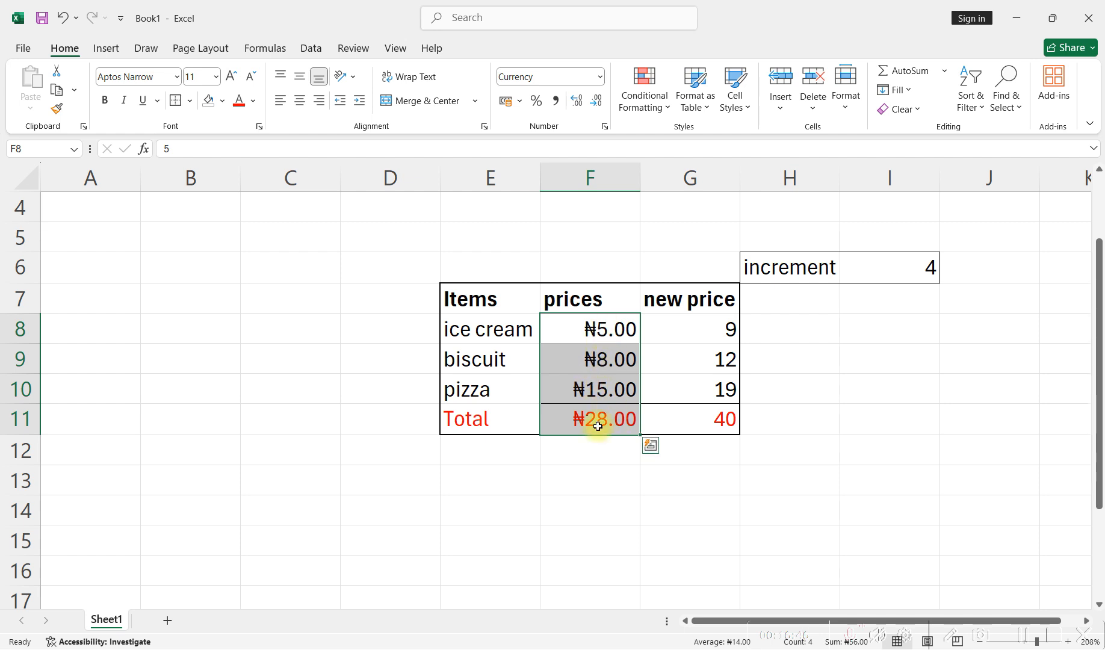
- Change the currency symbol of F8:F11 to $ English (Australia) in the cell format settings
click(604, 127)
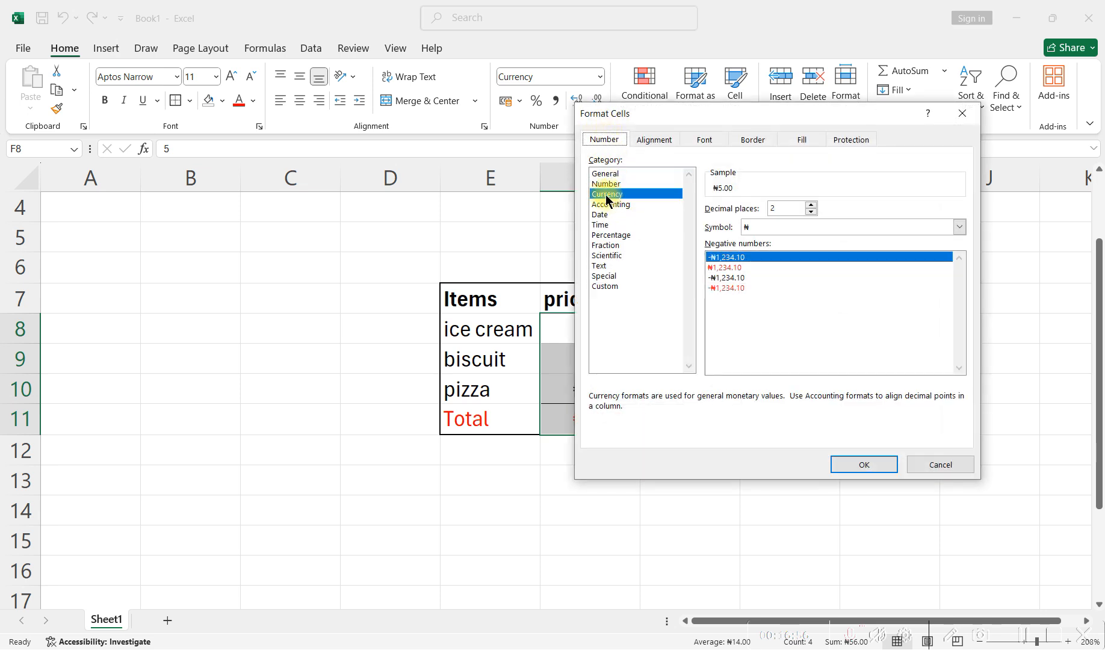
click(755, 226)
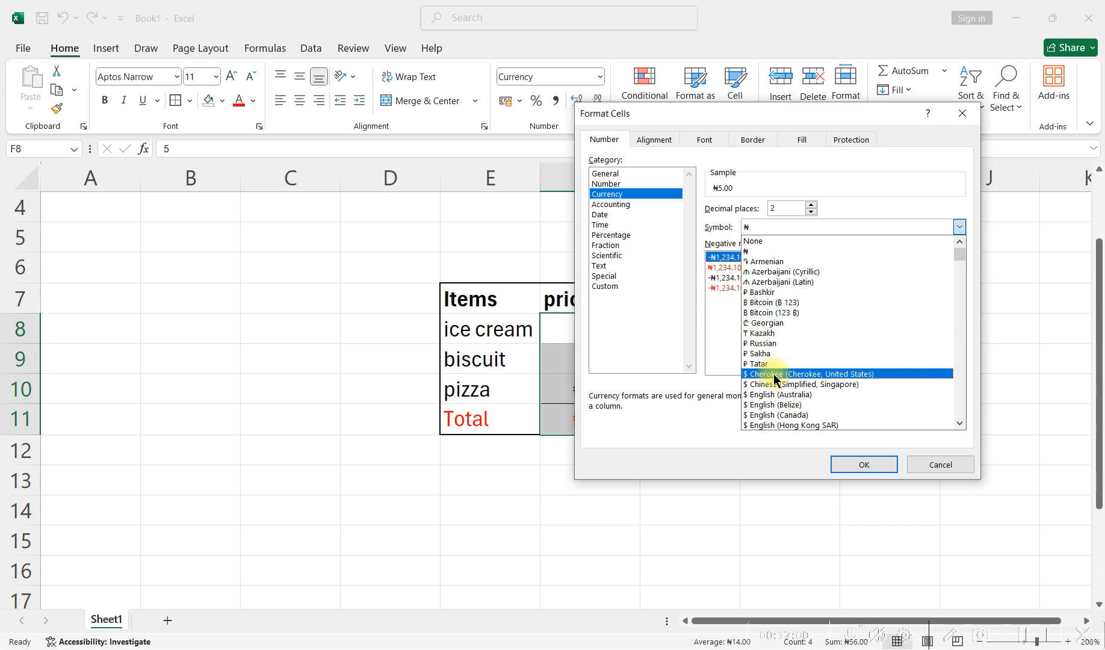
click(779, 394)
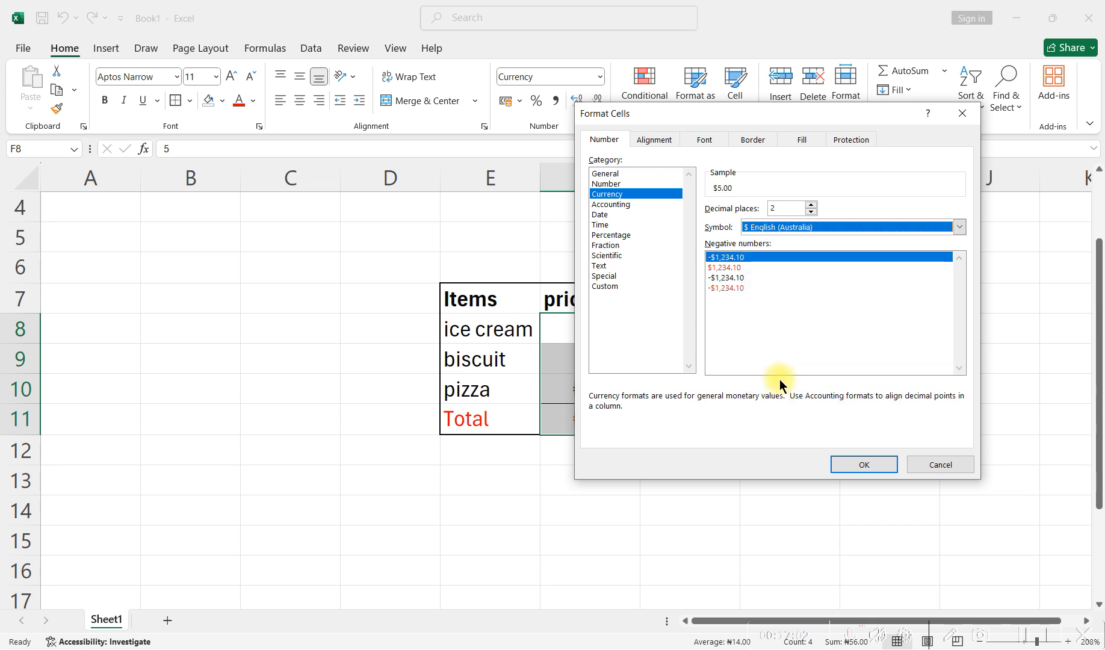
click(850, 463)
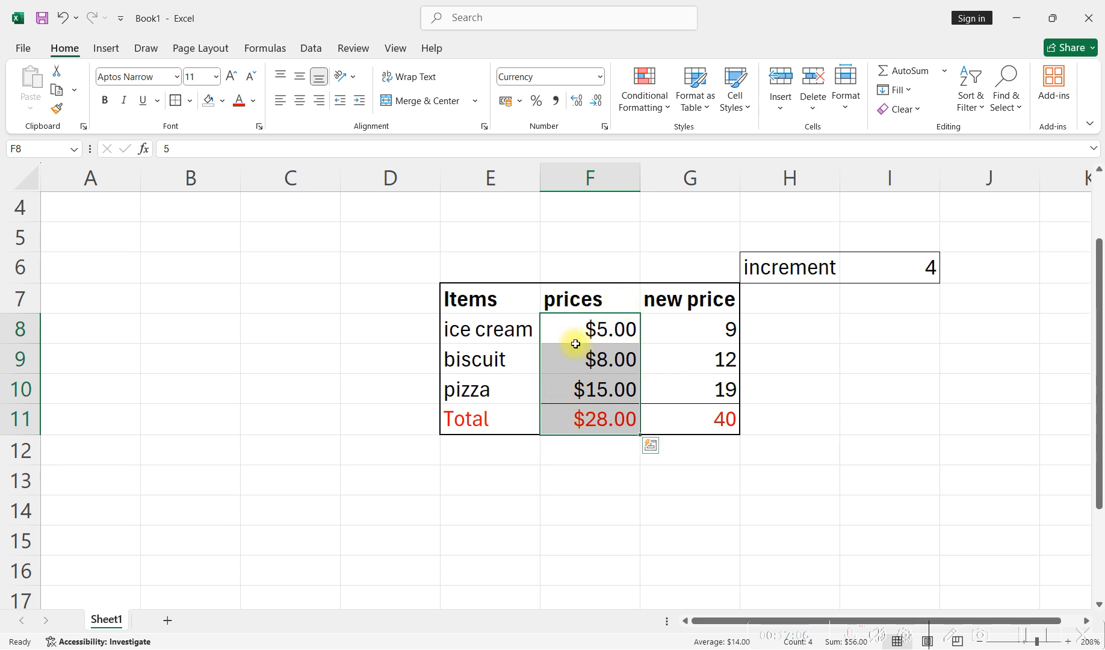
- Try the default Currency format on F8:F11 again and undo it
click(599, 75)
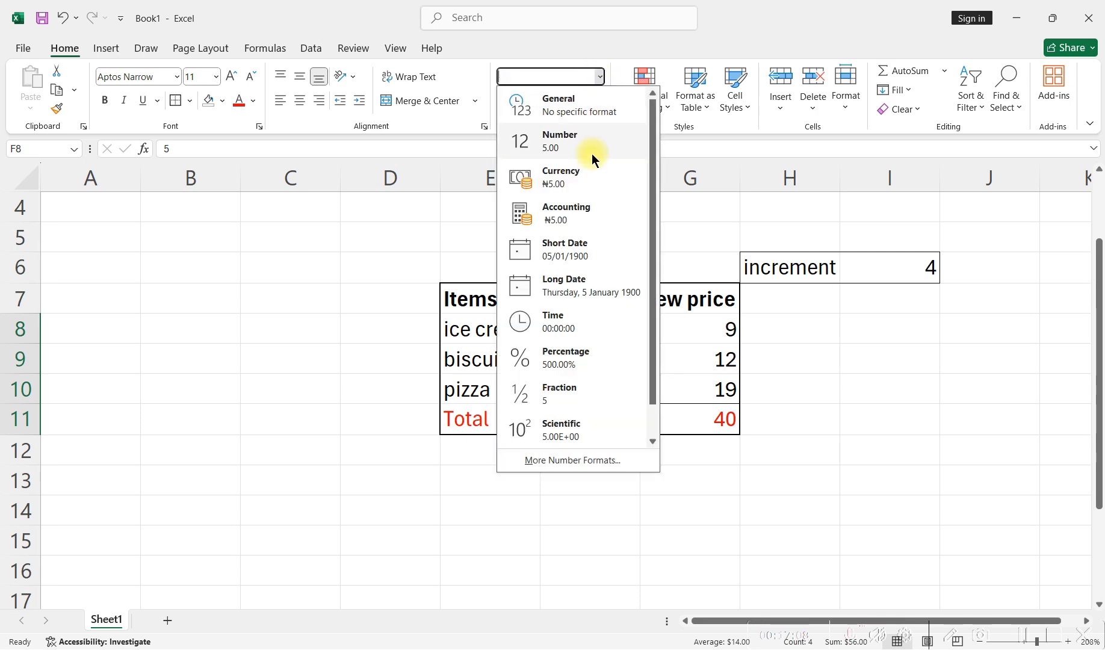
click(589, 181)
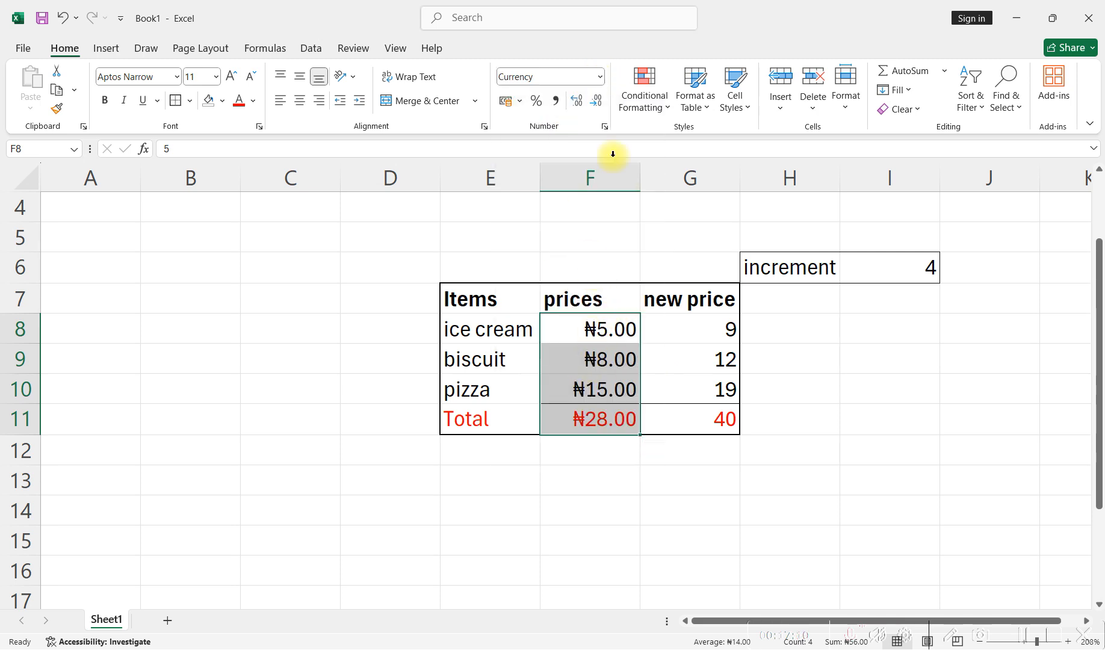
key(ctrl+z)
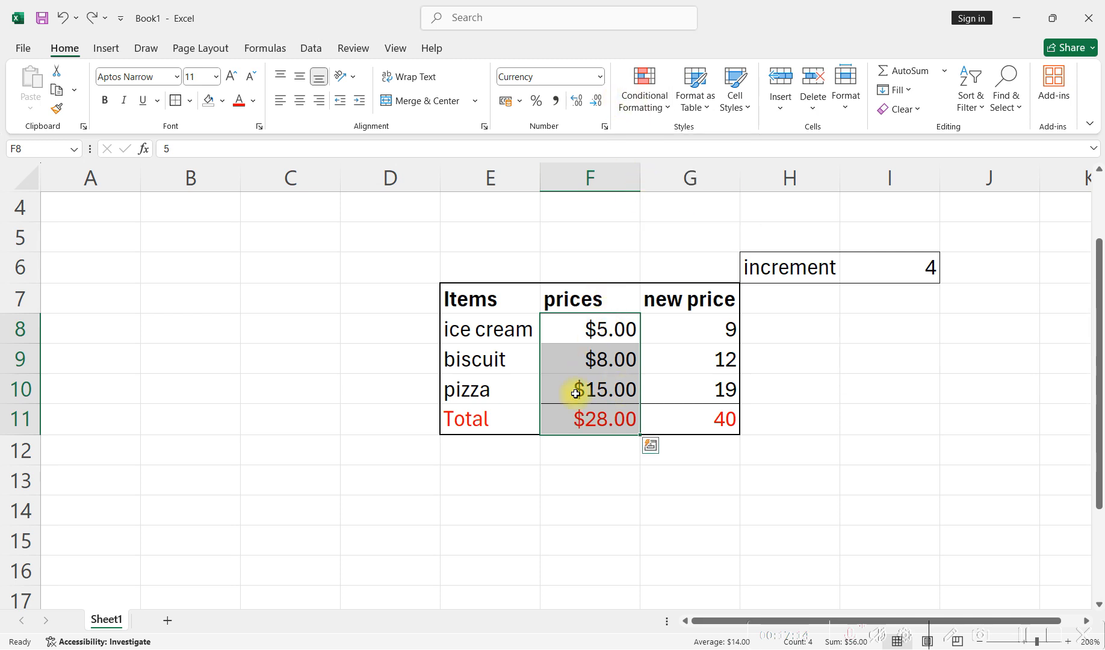
- Set the currency format of F8:F11 to the ₦ Yoruba symbol with 0 decimal places
click(604, 127)
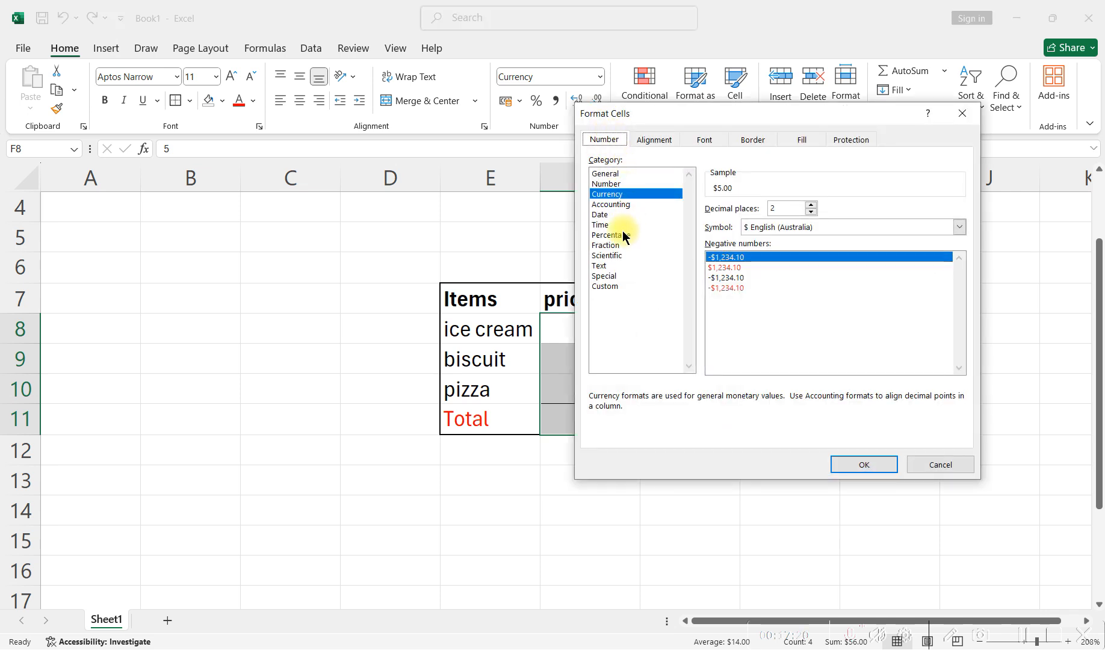
click(756, 232)
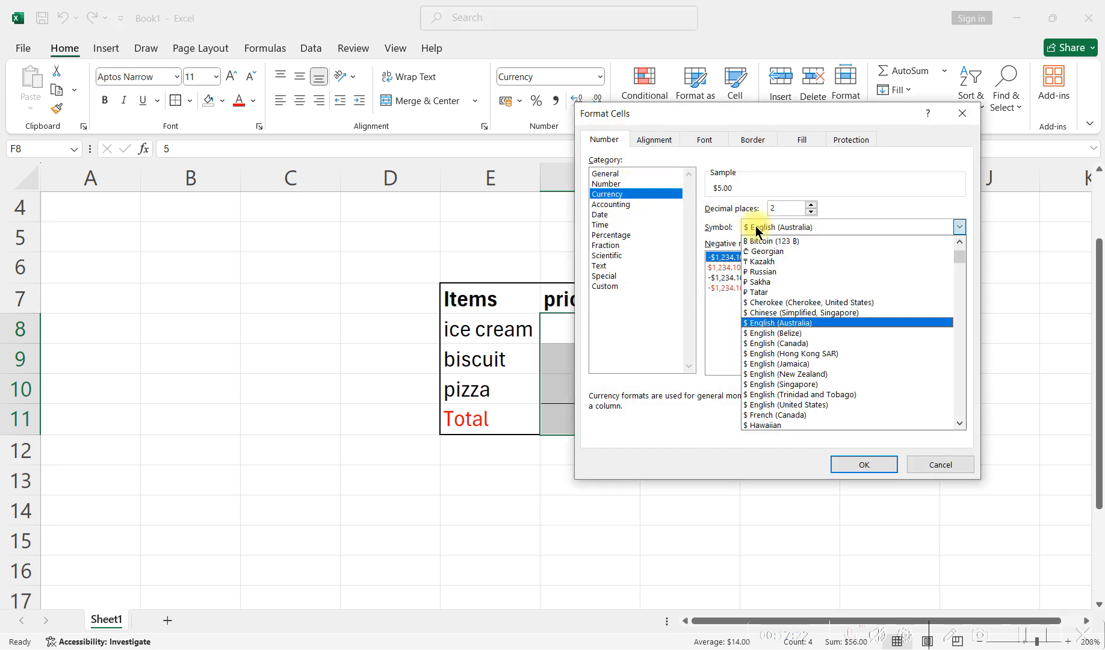
scroll(782, 315, down, 2)
scroll(786, 324, down, 15)
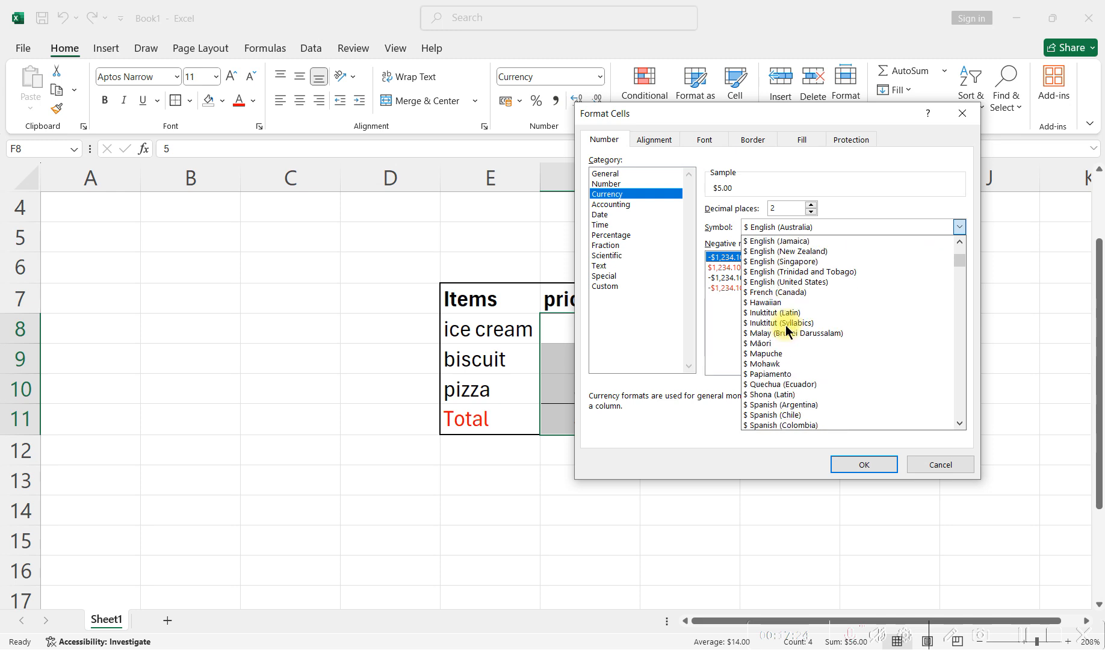
scroll(787, 324, down, 3)
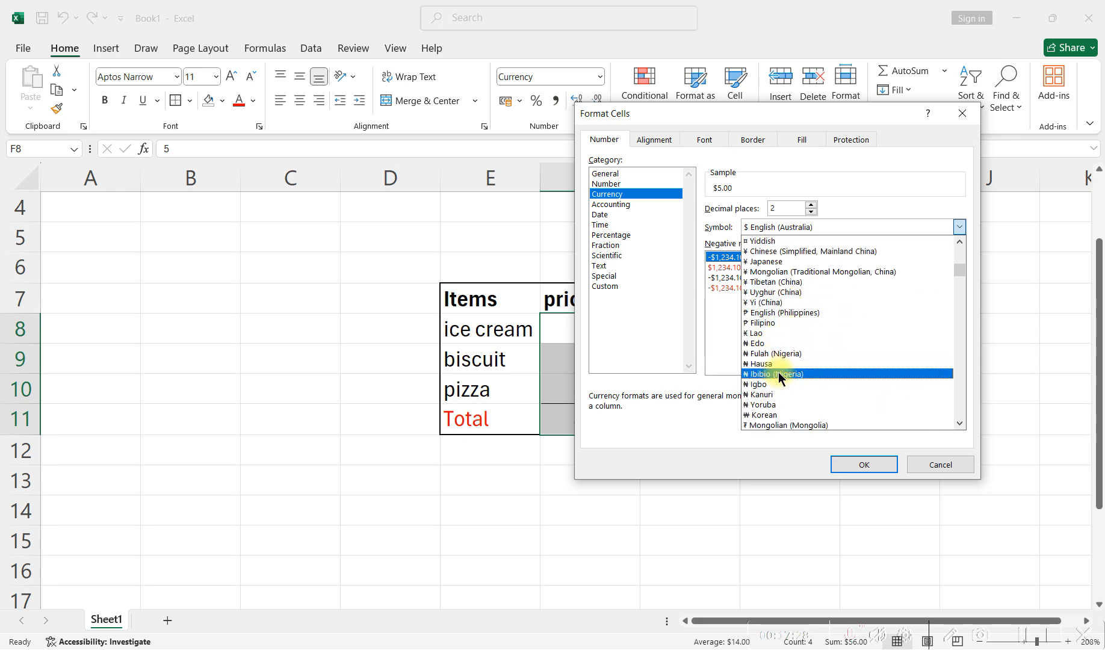
click(781, 404)
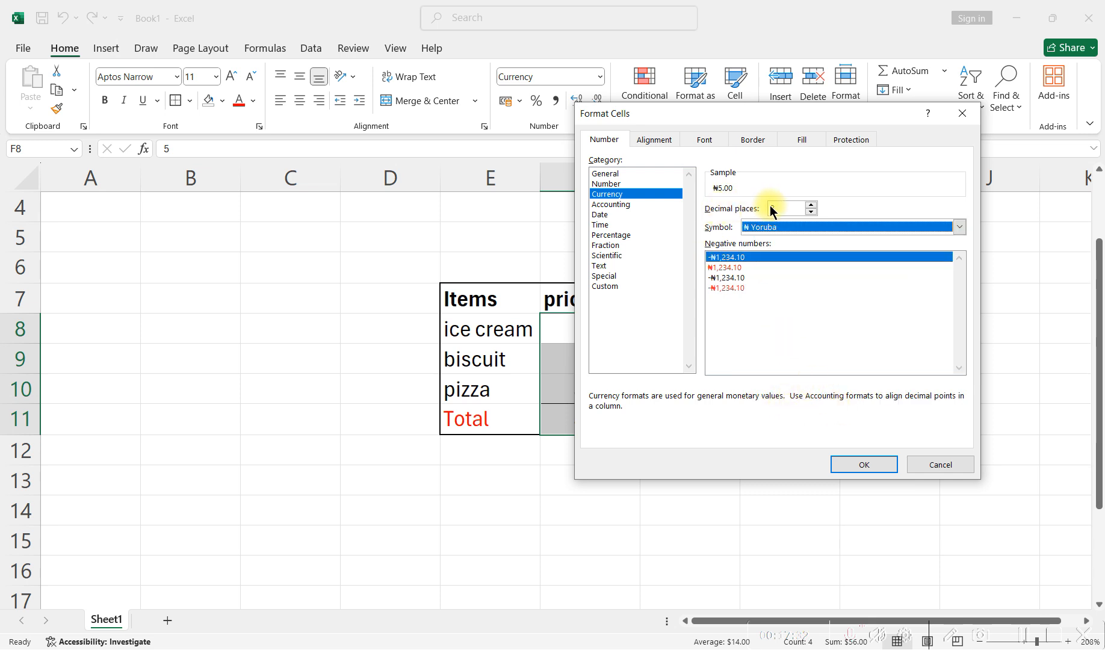
click(811, 211)
click(811, 211)
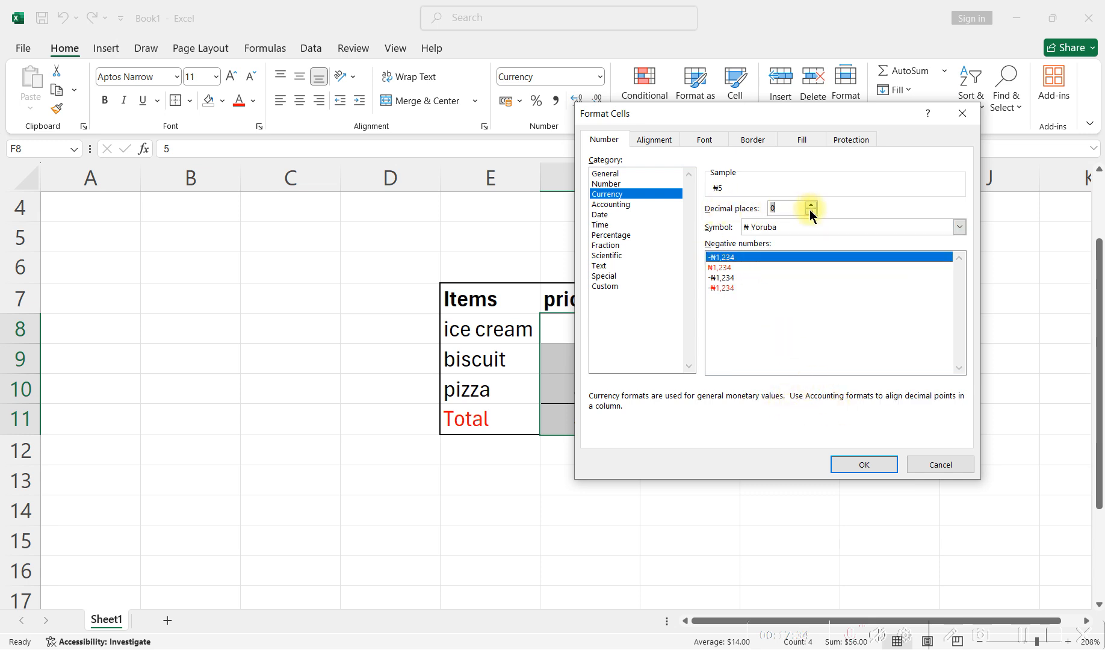
click(862, 464)
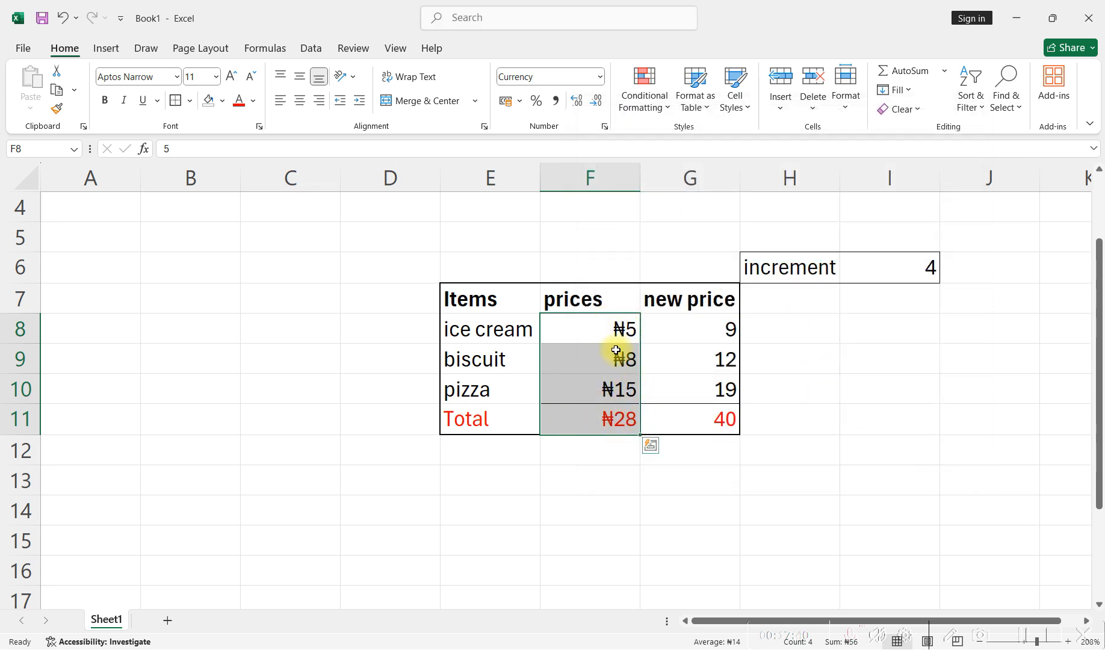
- Increase the decimals of F8:F11 to three places and decrease them back to none
click(576, 103)
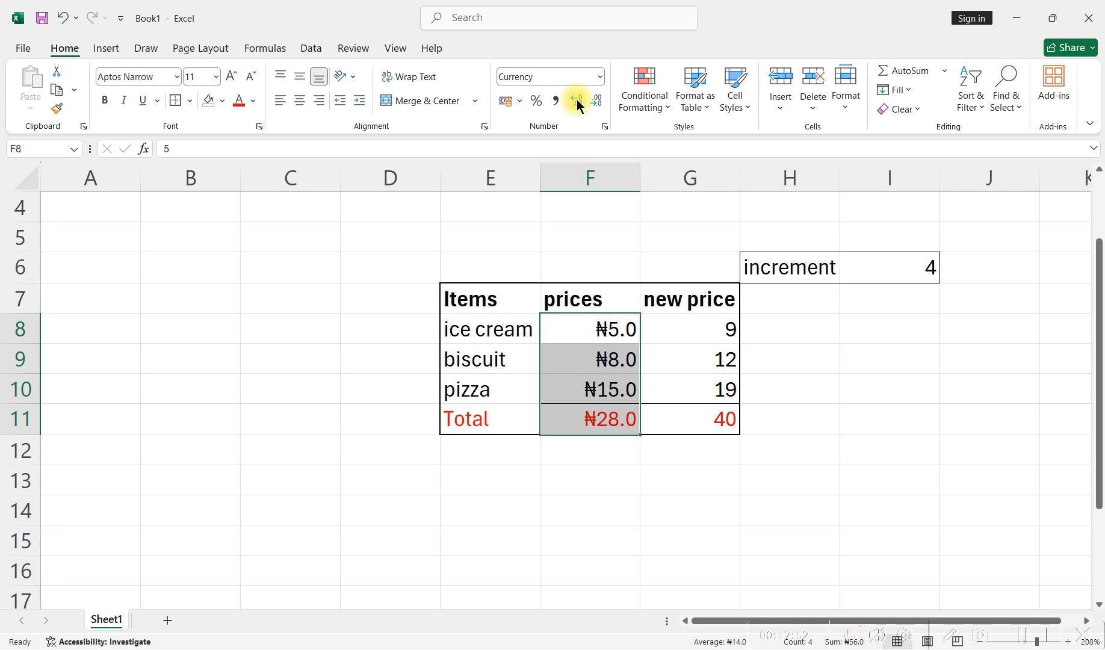
click(577, 104)
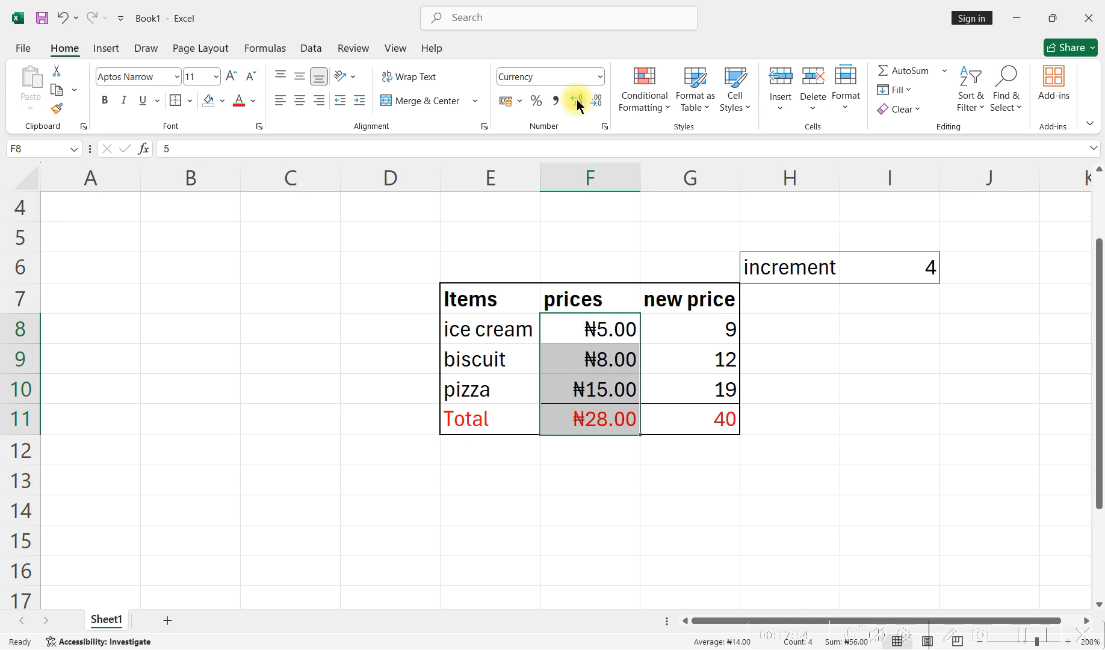
click(577, 105)
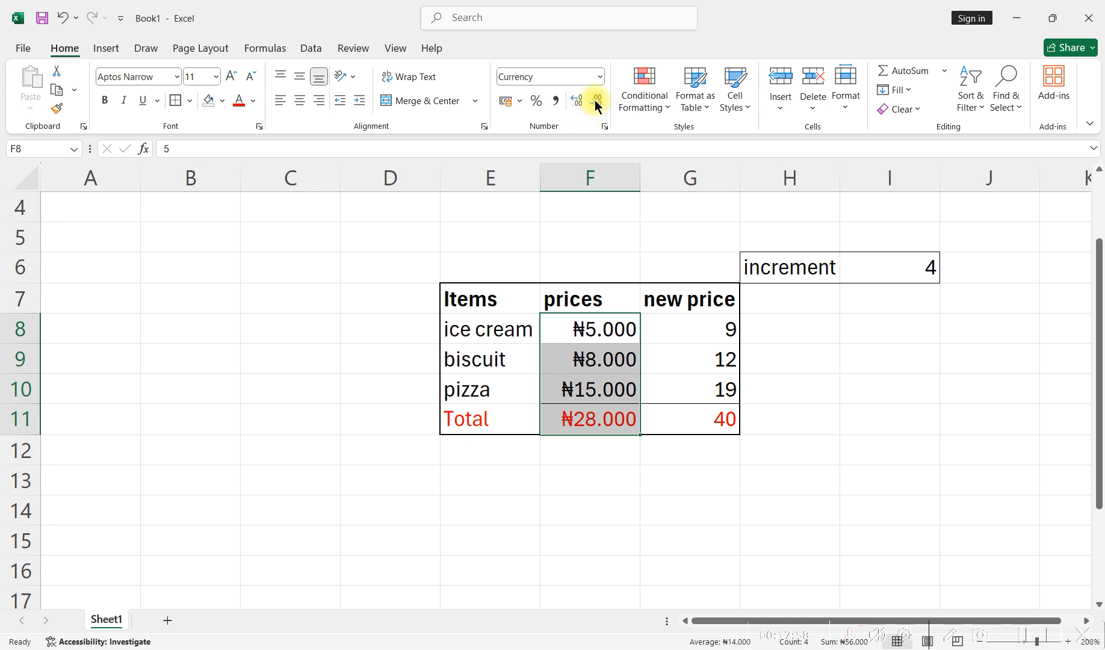
click(597, 101)
click(598, 101)
click(598, 101)
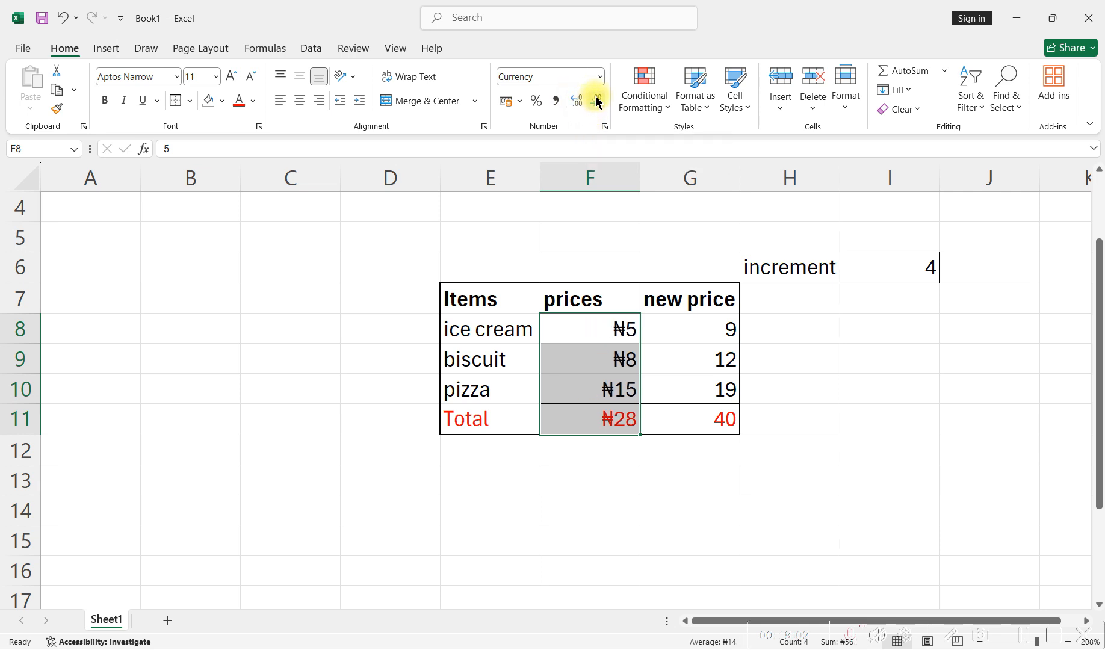
click(816, 364)
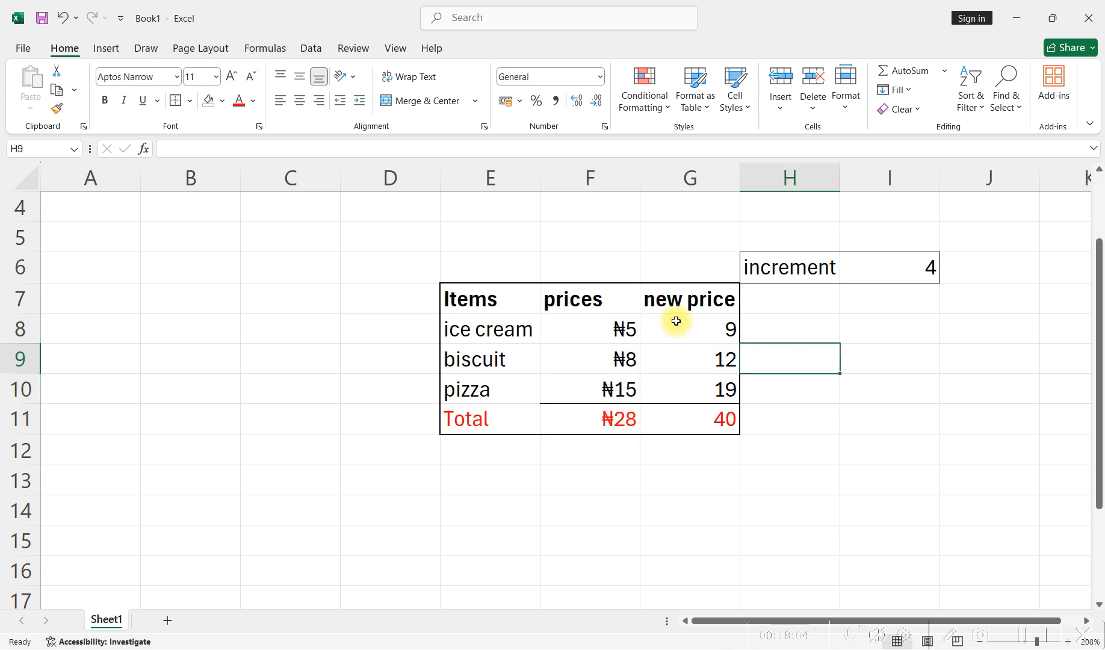
- Format the new prices and their total in G8:G11 as Currency with no decimal places
click(675, 320)
drag(676, 320, 693, 416)
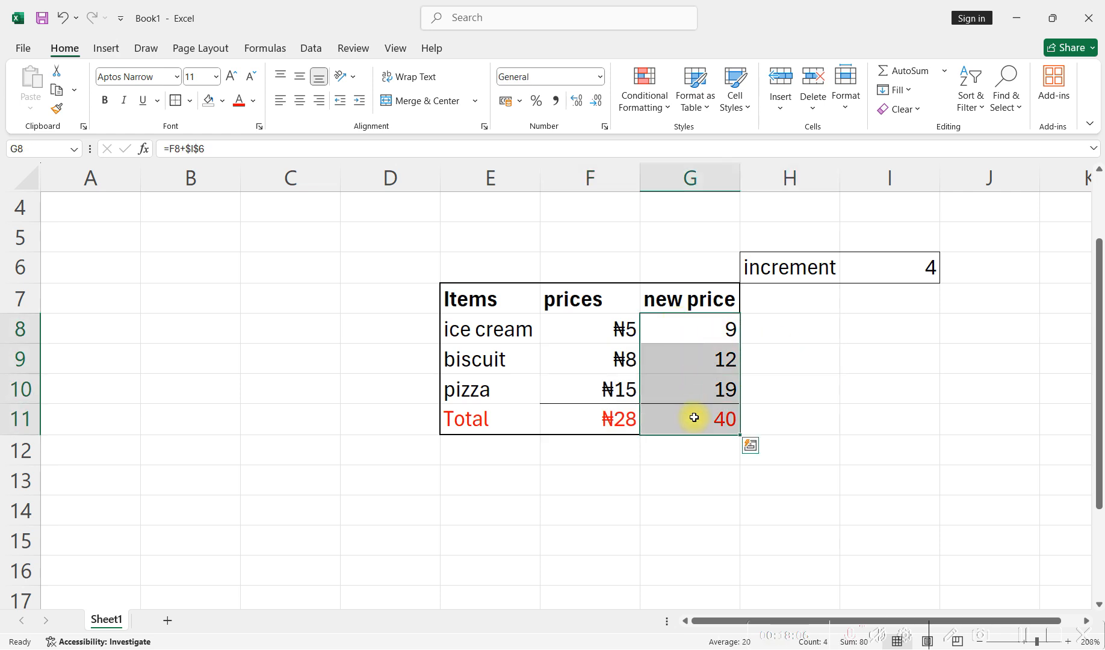
click(600, 77)
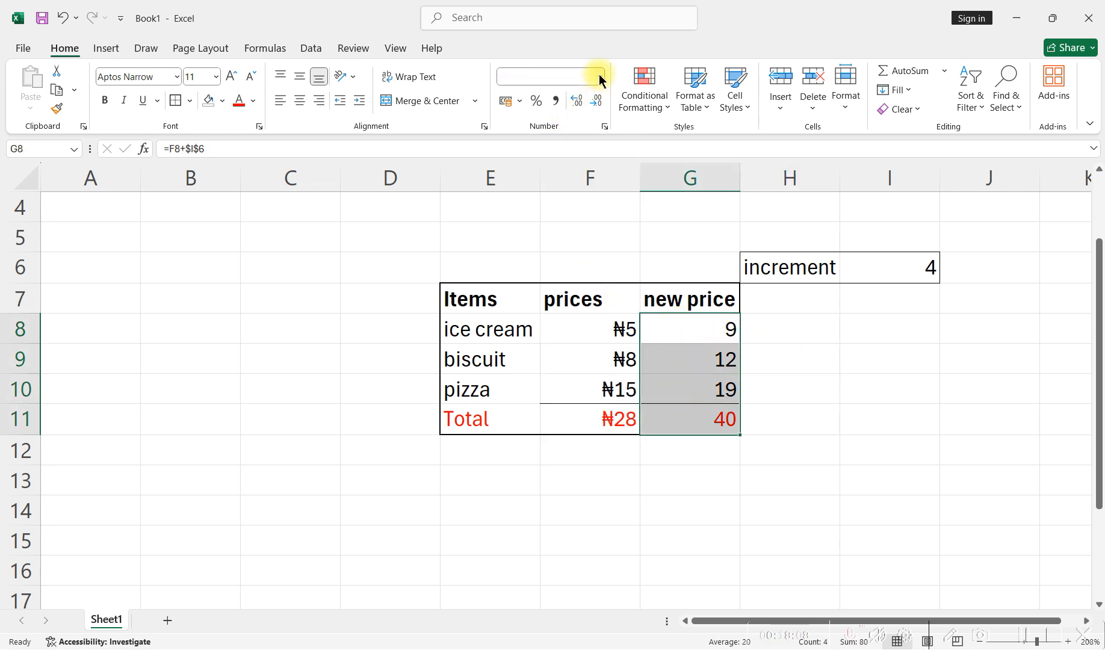
click(593, 174)
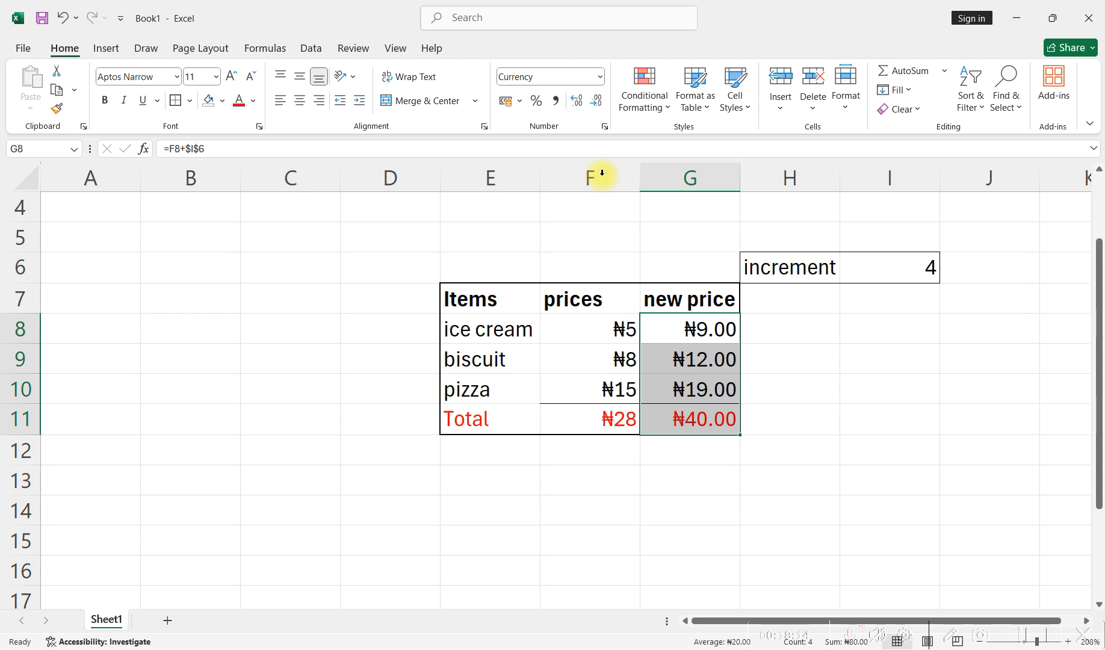
click(595, 100)
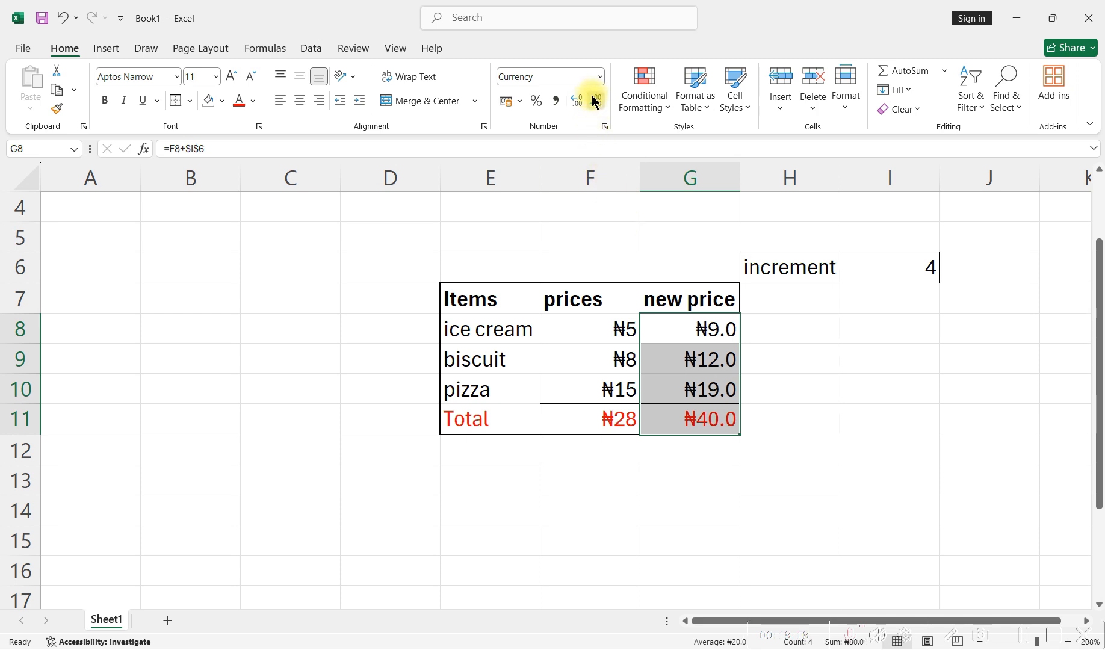
click(593, 99)
click(822, 436)
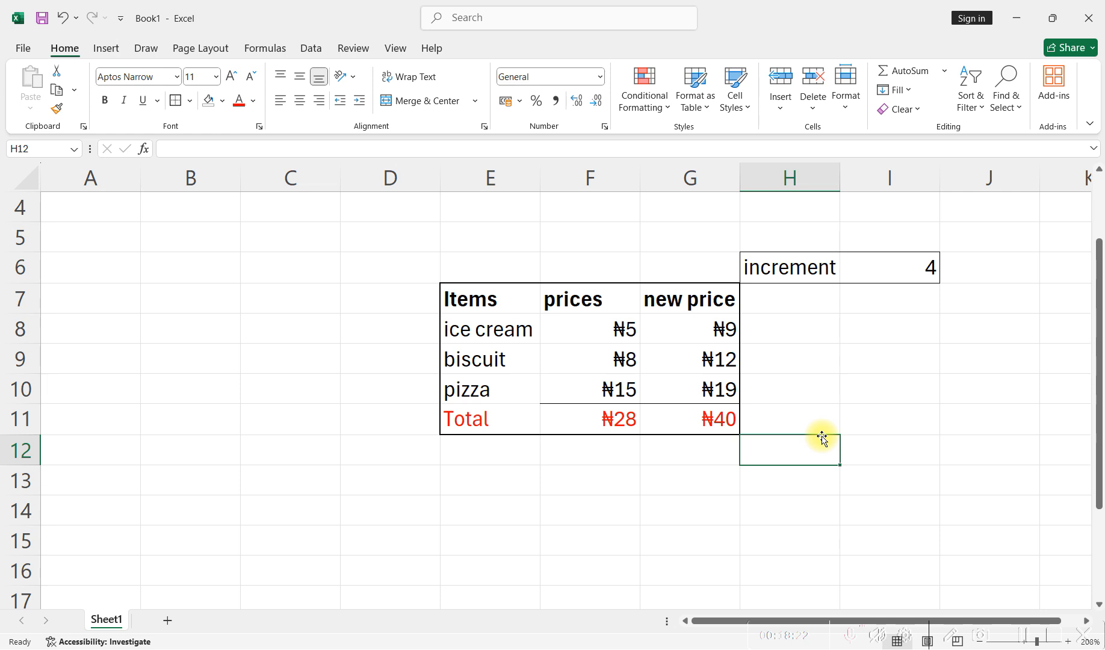
- Switch to the EXCEL Formatting slide to review the styling functions, and return to the Excel workbook
key(alt+Tab)
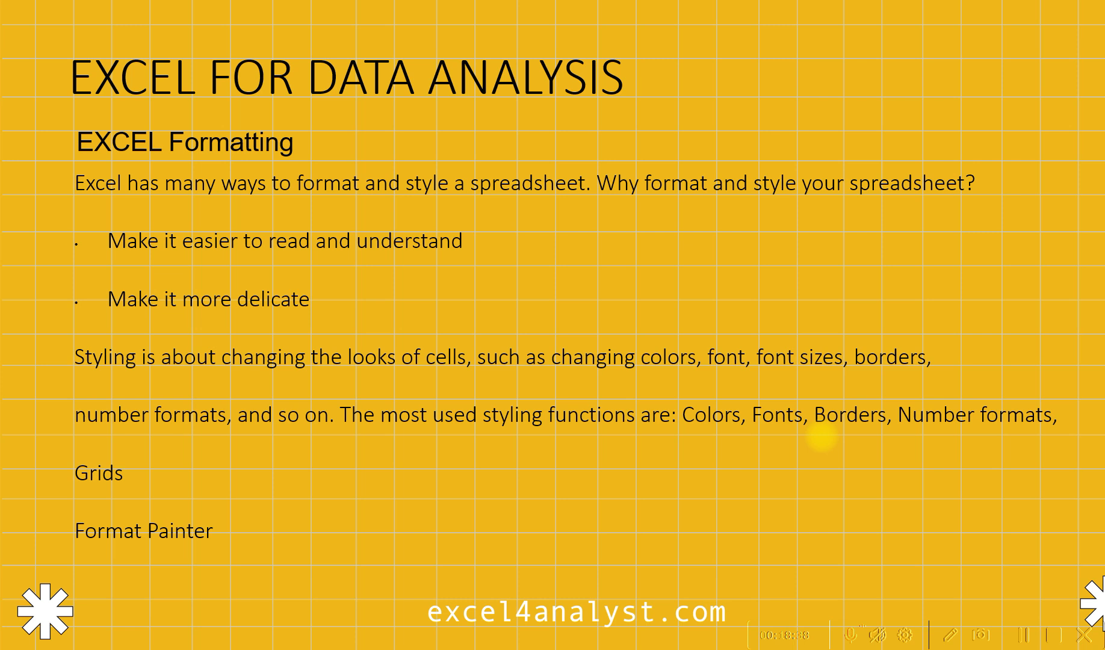
key(alt+Tab)
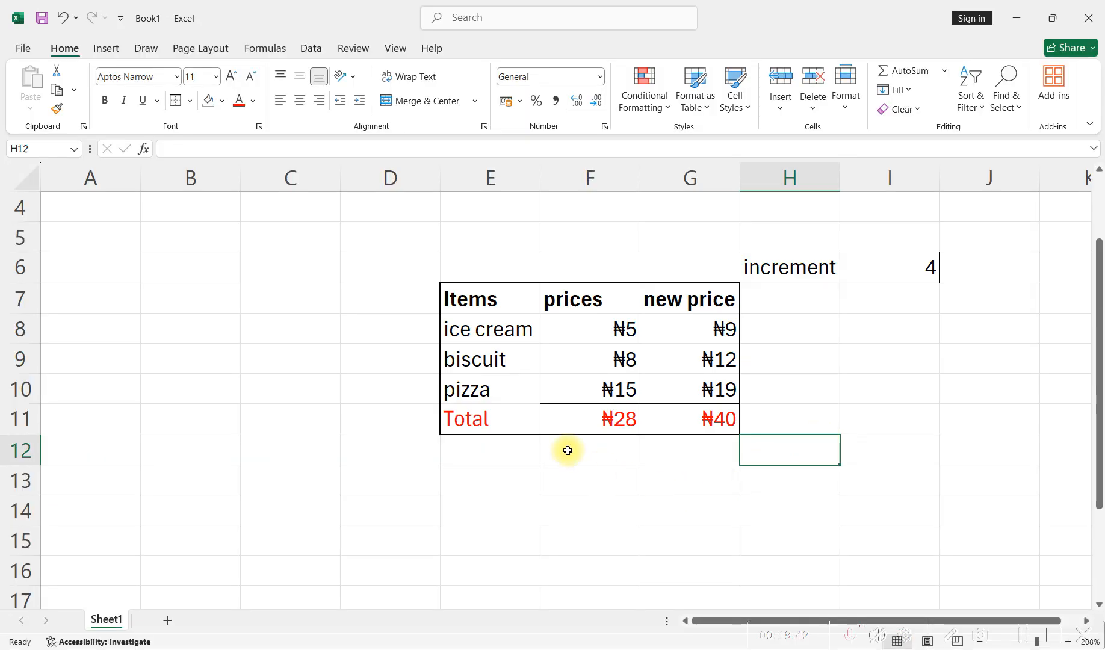
- Start a second table below the first by entering the headers Items in E14 and Price in F14
scroll(541, 439, down, 1)
click(491, 421)
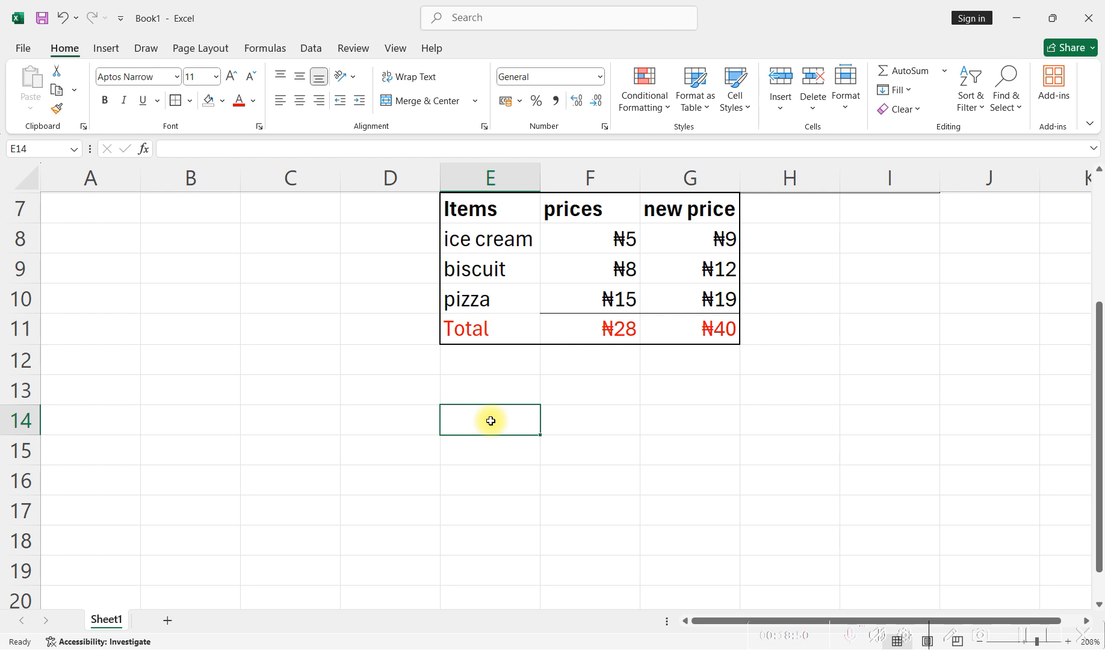
text(Items)
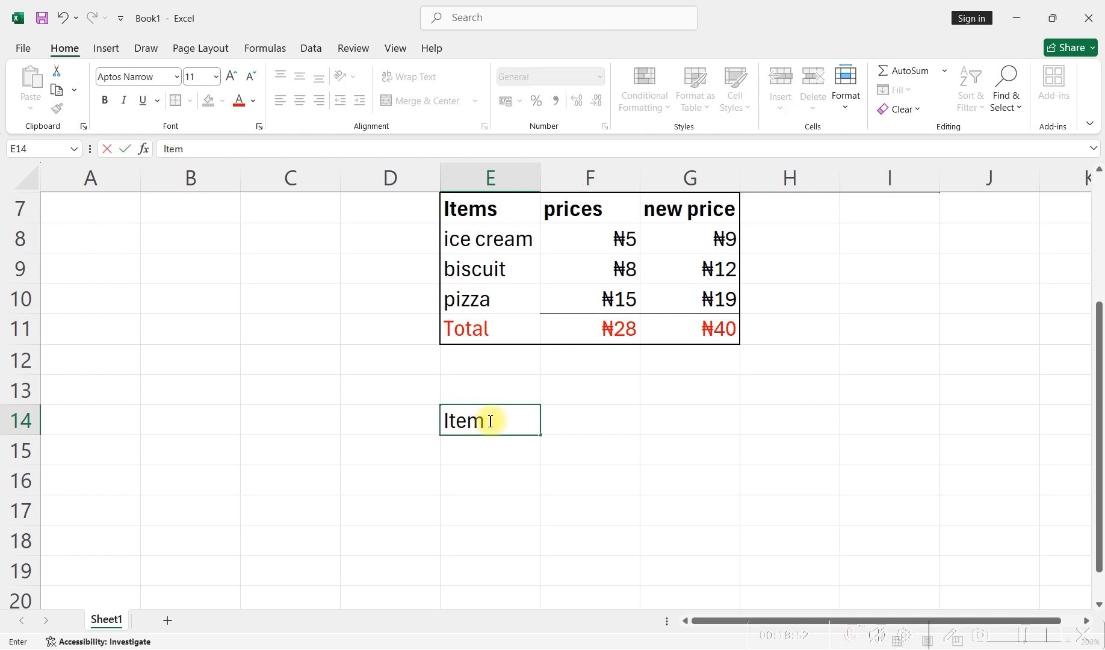
key(Return)
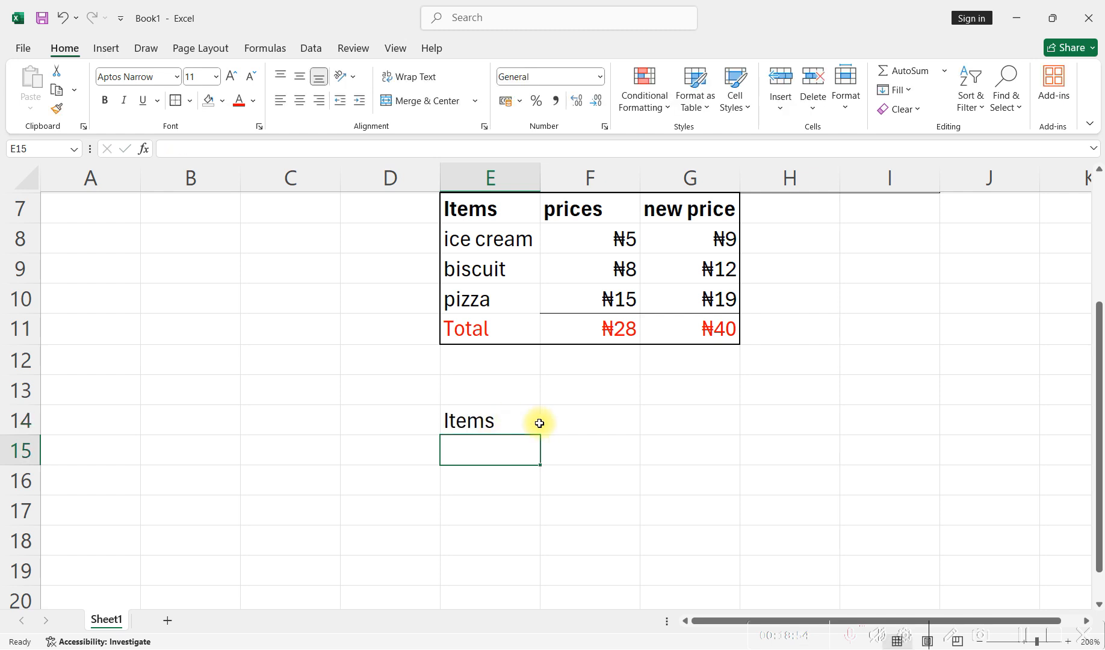
click(586, 423)
text(P)
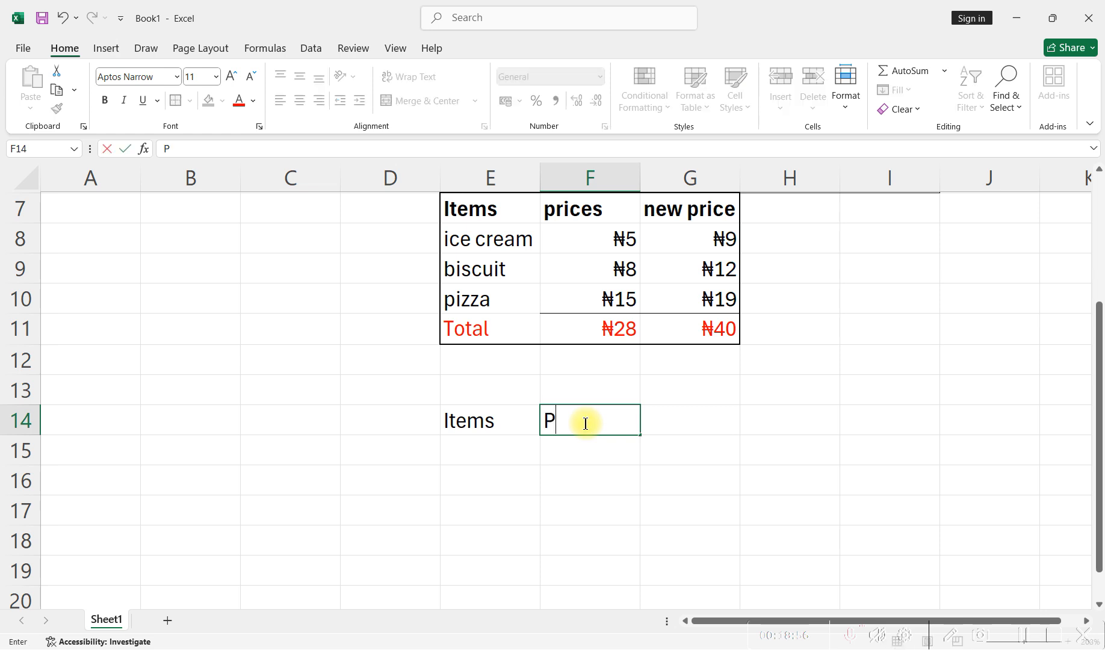
text(rice)
key(Return)
- List the items Cloth, Shoe and Tie in cells E15 to E17 under the Items header
click(468, 455)
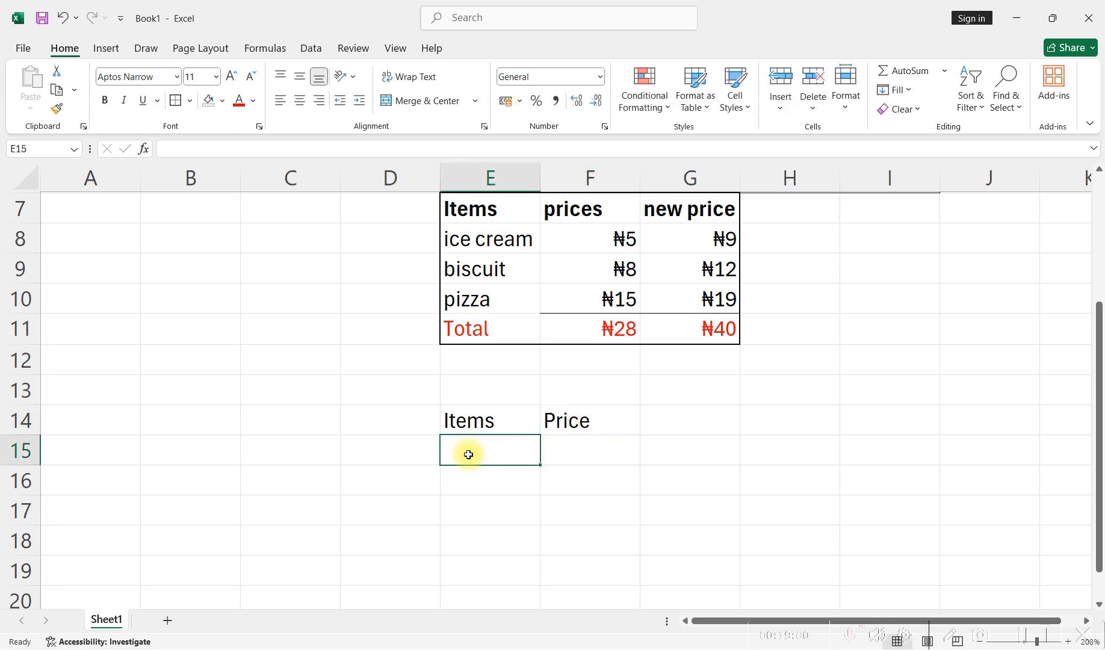
text(Cloth)
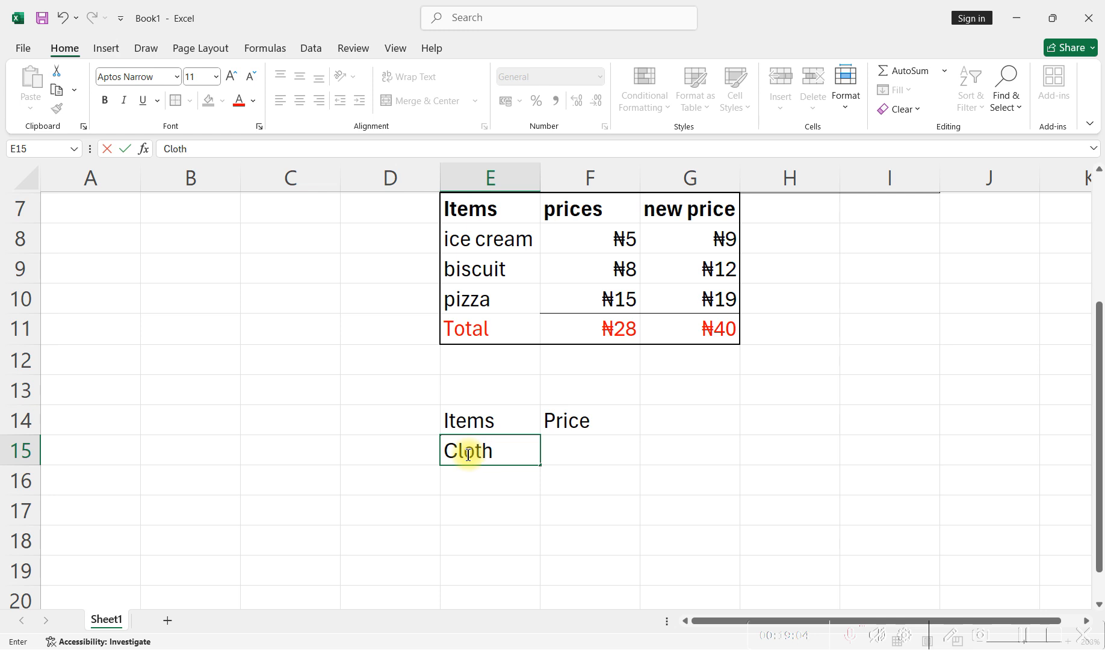
key(Page_Down)
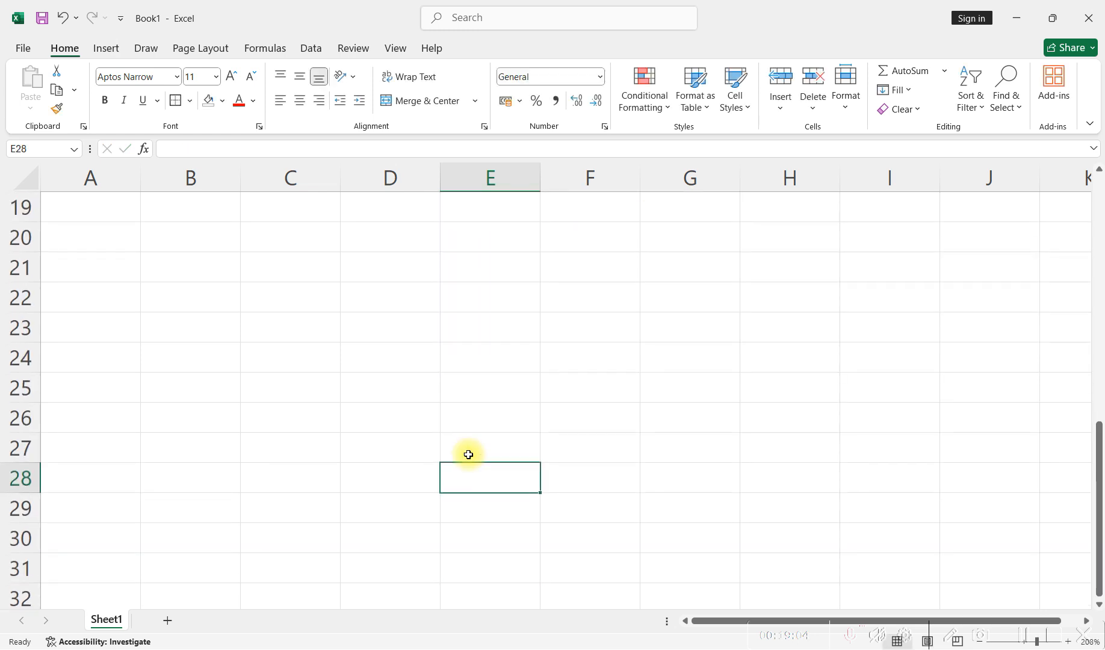
scroll(468, 454, up, 6)
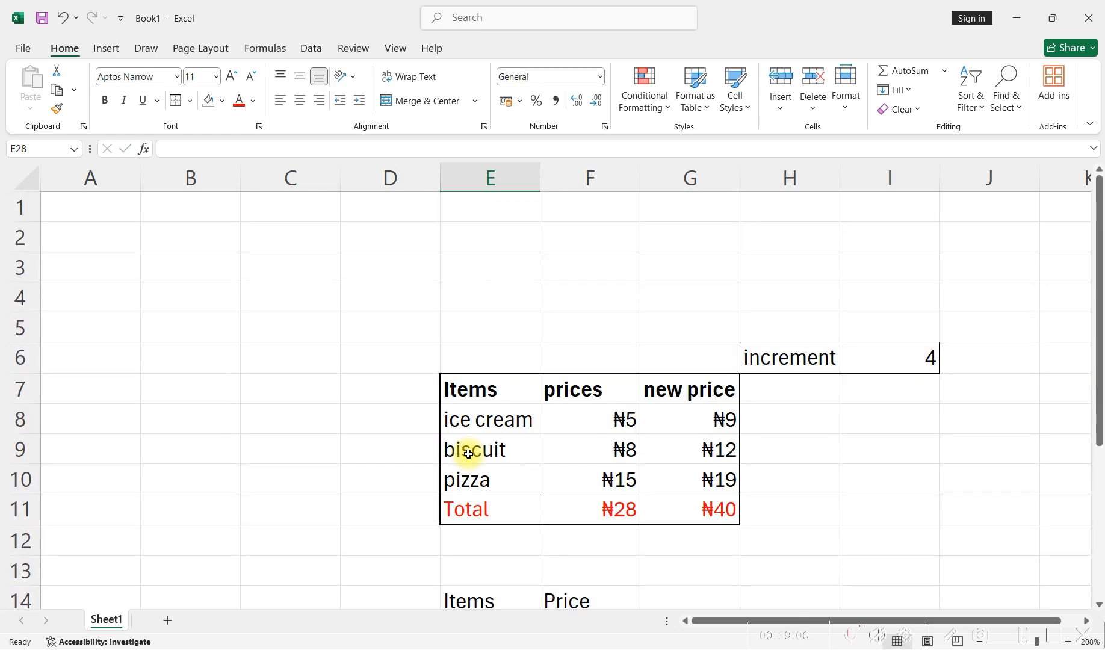
scroll(462, 448, down, 3)
click(470, 394)
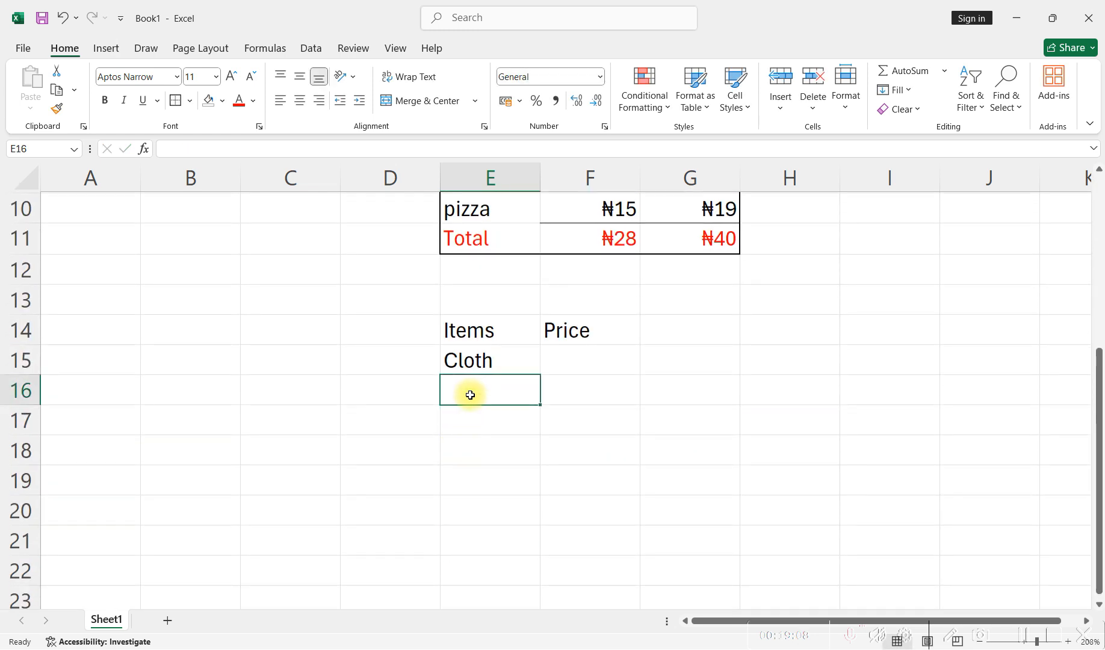
text(Shoe)
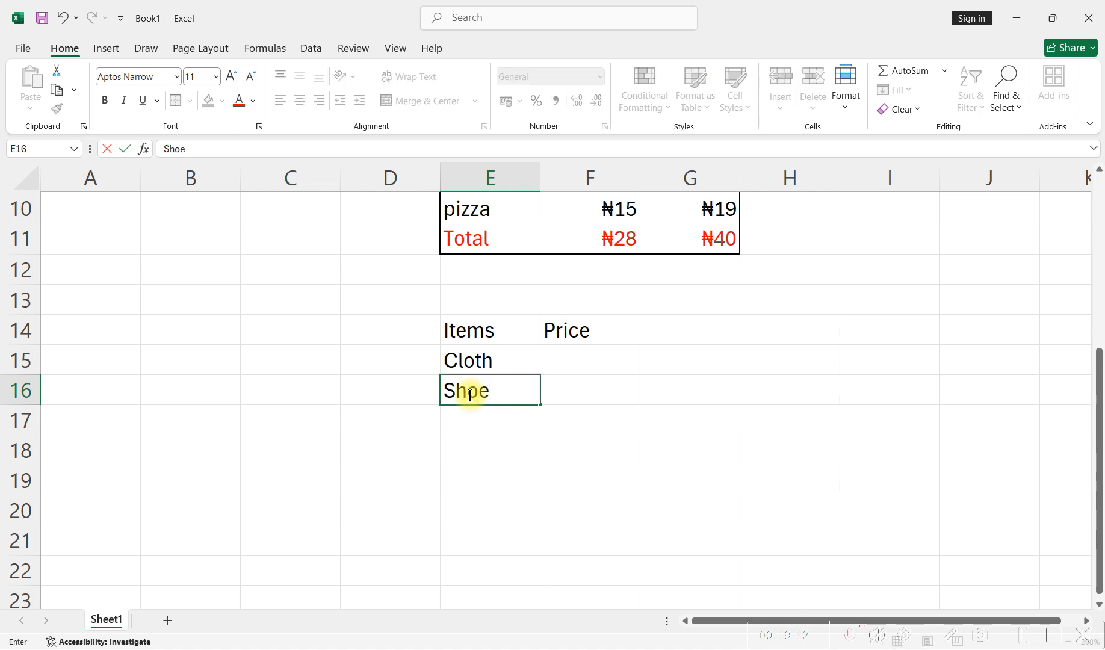
key(Return)
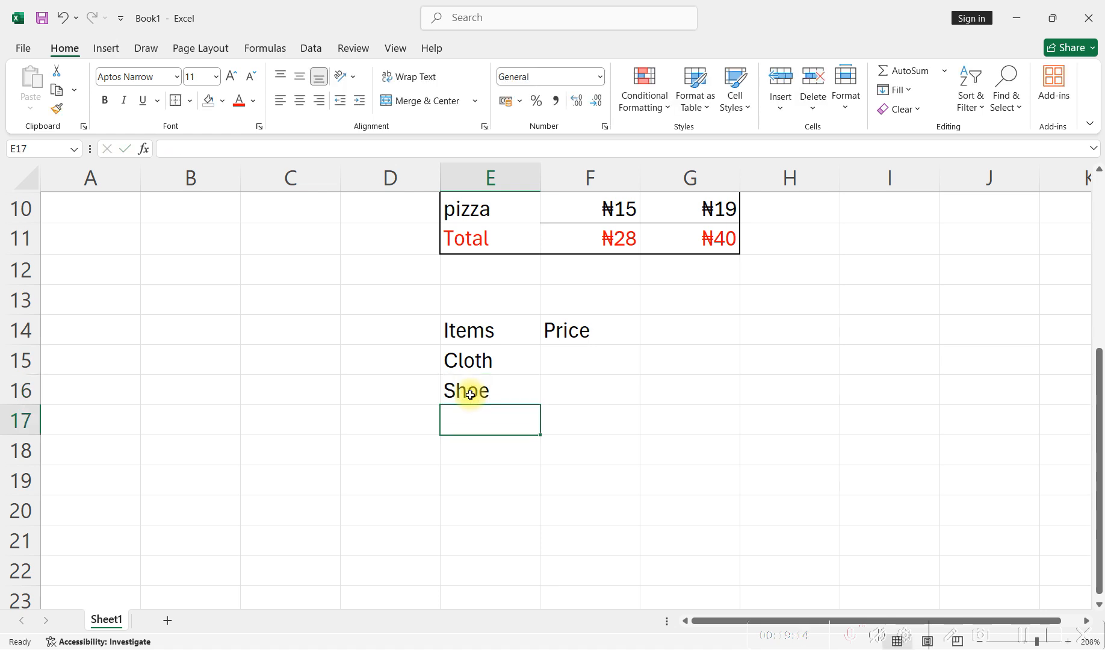
text(Tie)
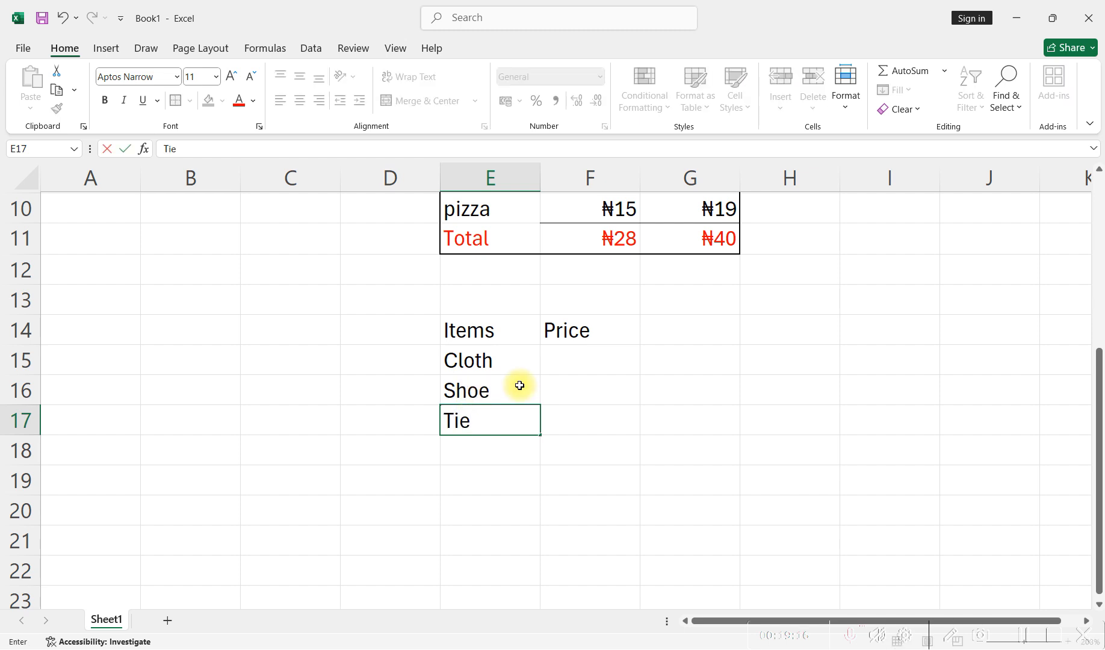
- Enter the prices 90, 60 and 50 for Cloth, Shoe and Tie in cells F15 to F17
click(582, 352)
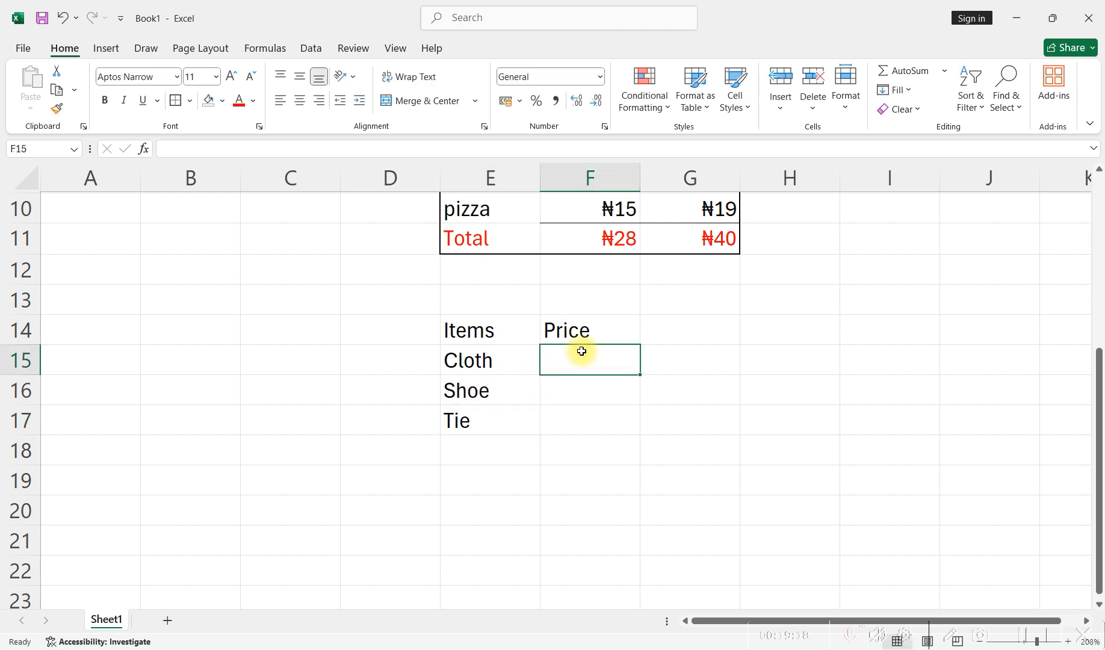
text(90)
key(Return)
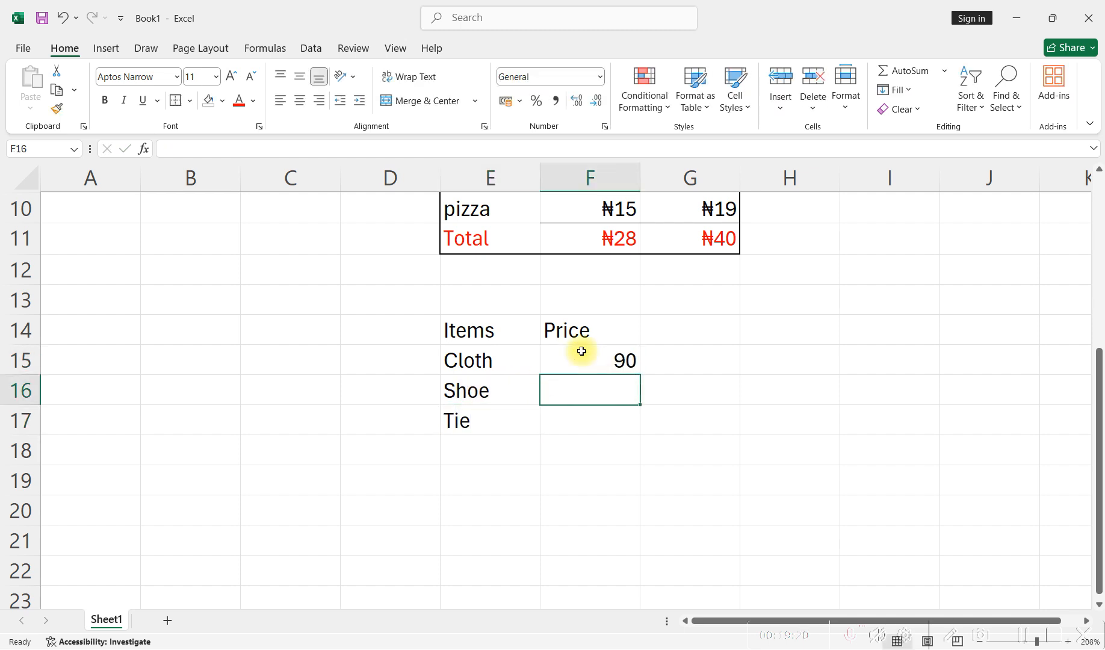
text(60)
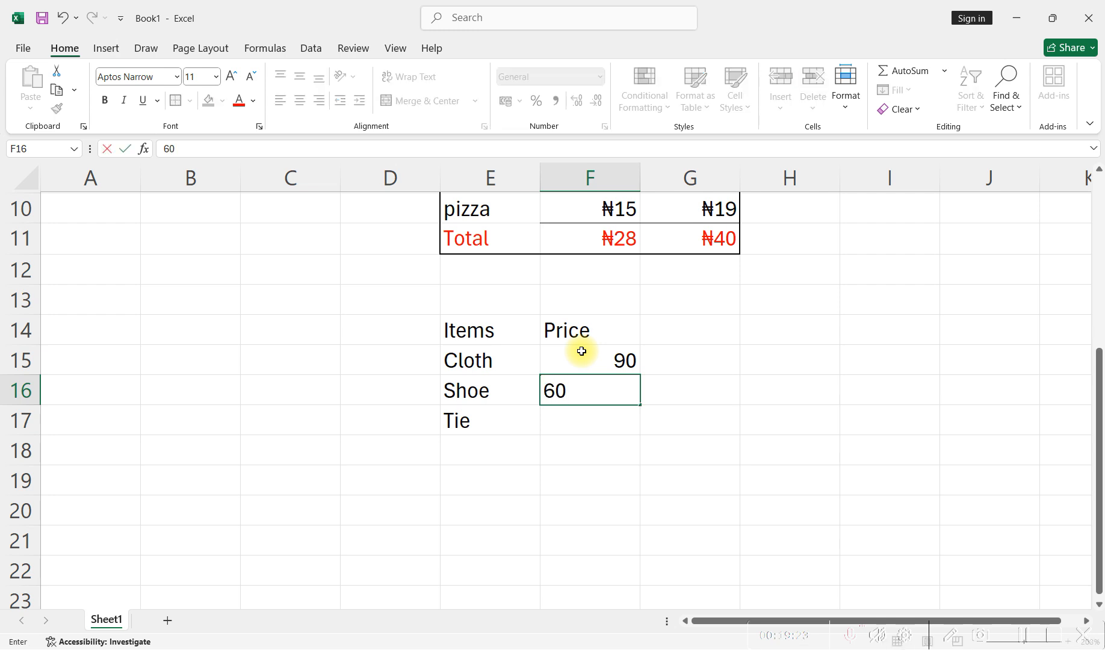
key(Return)
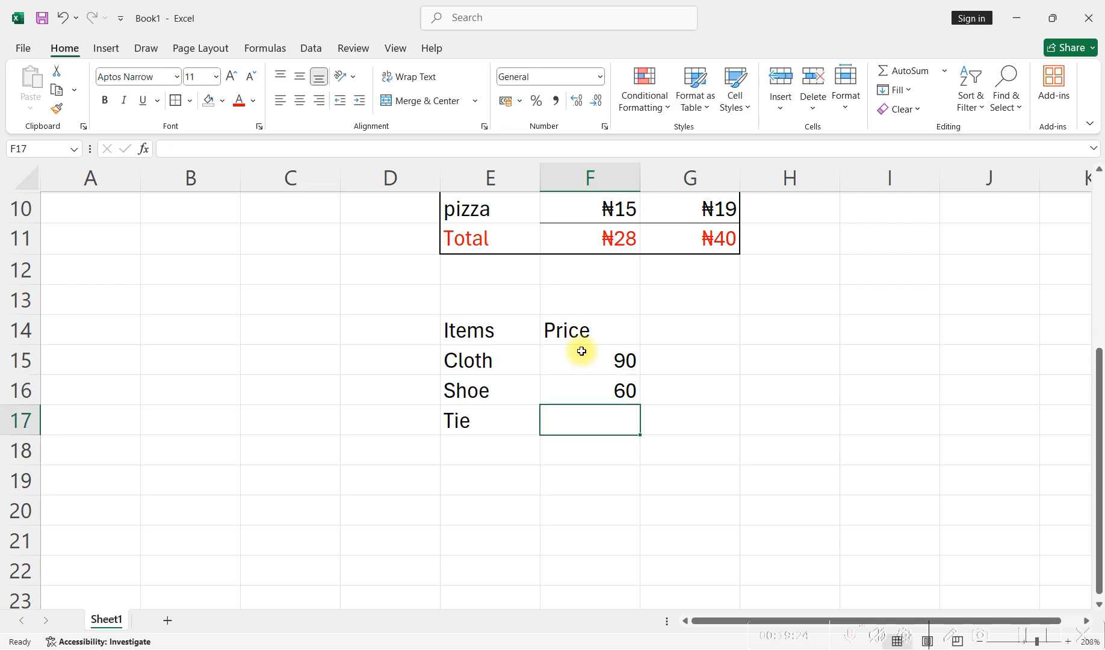
text(50)
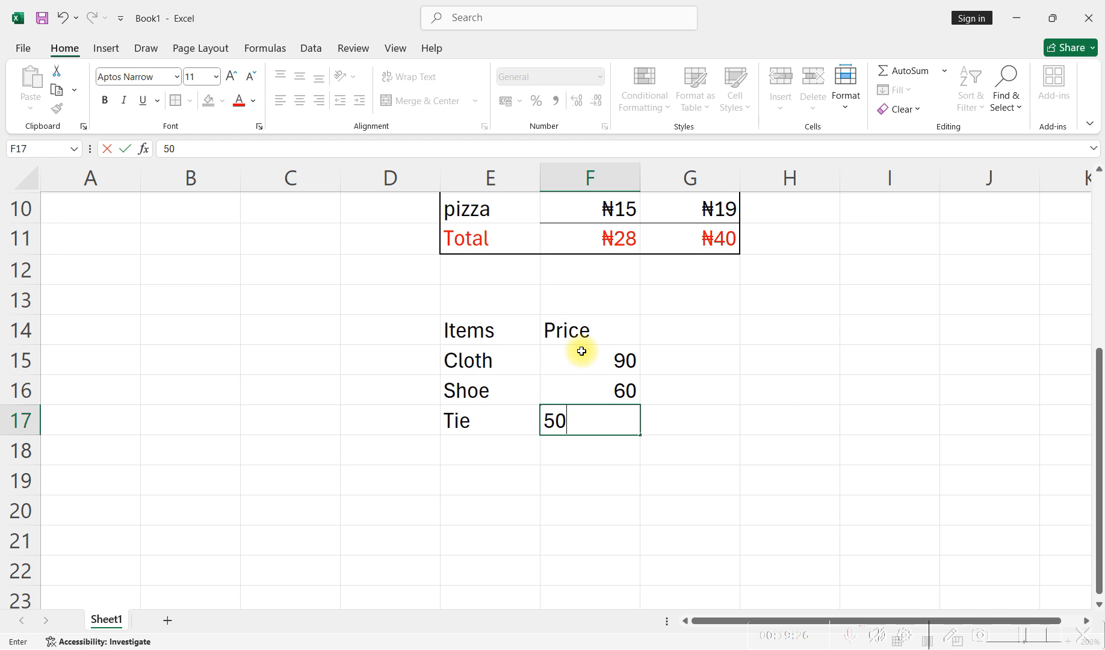
key(Return)
- Add the row label Total in cell E18 beneath the item names
click(478, 446)
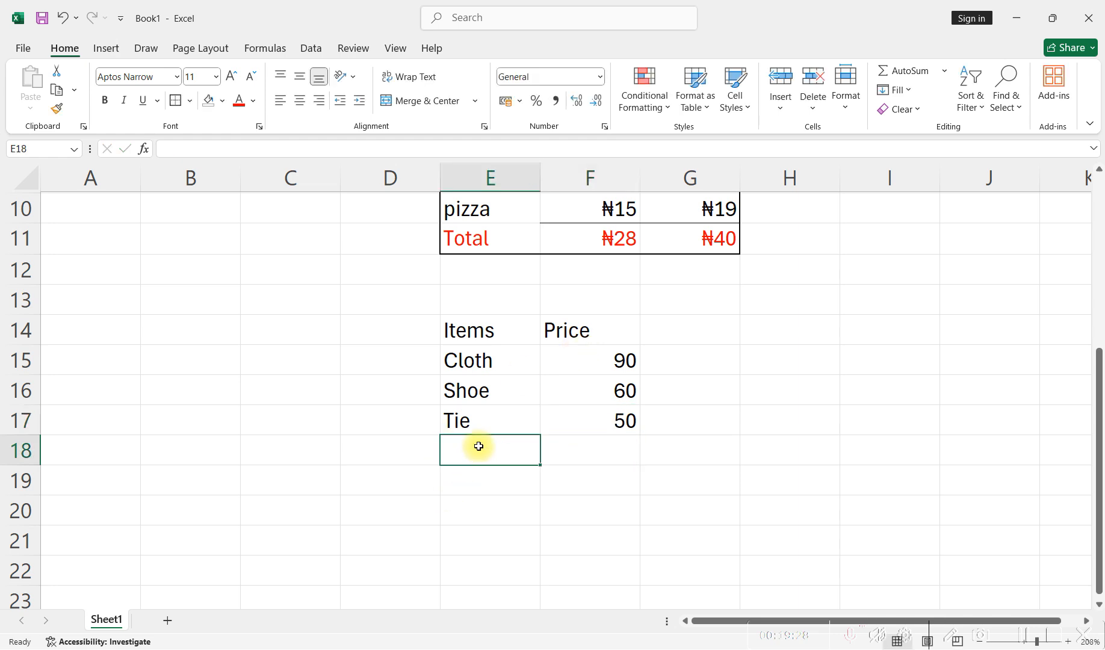
text(Tota)
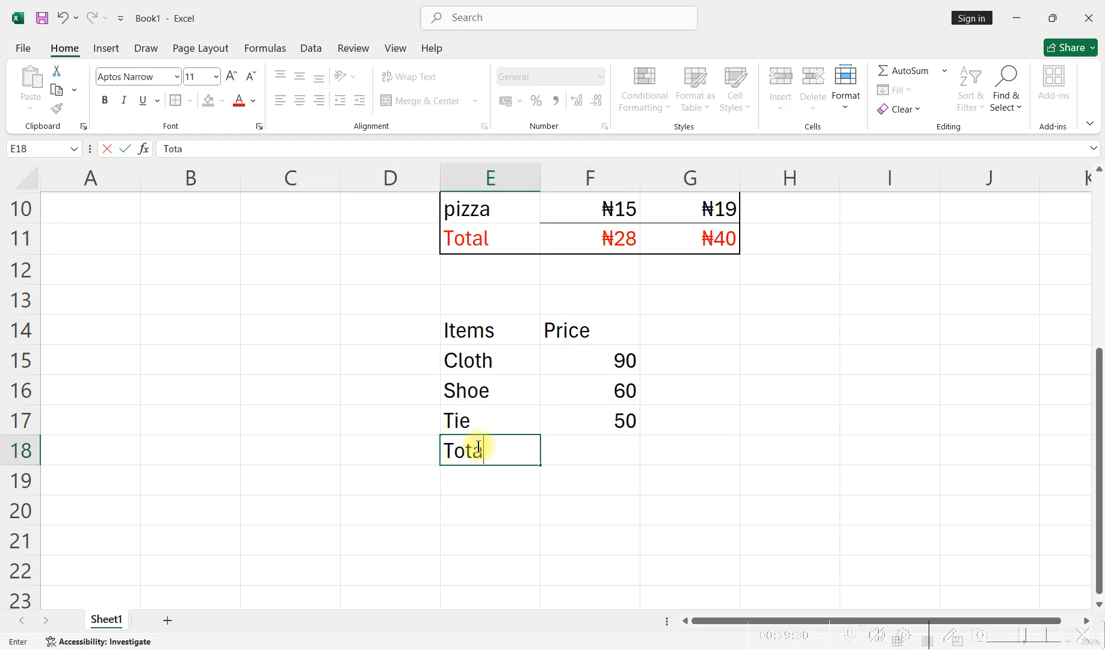
text(l)
key(Return)
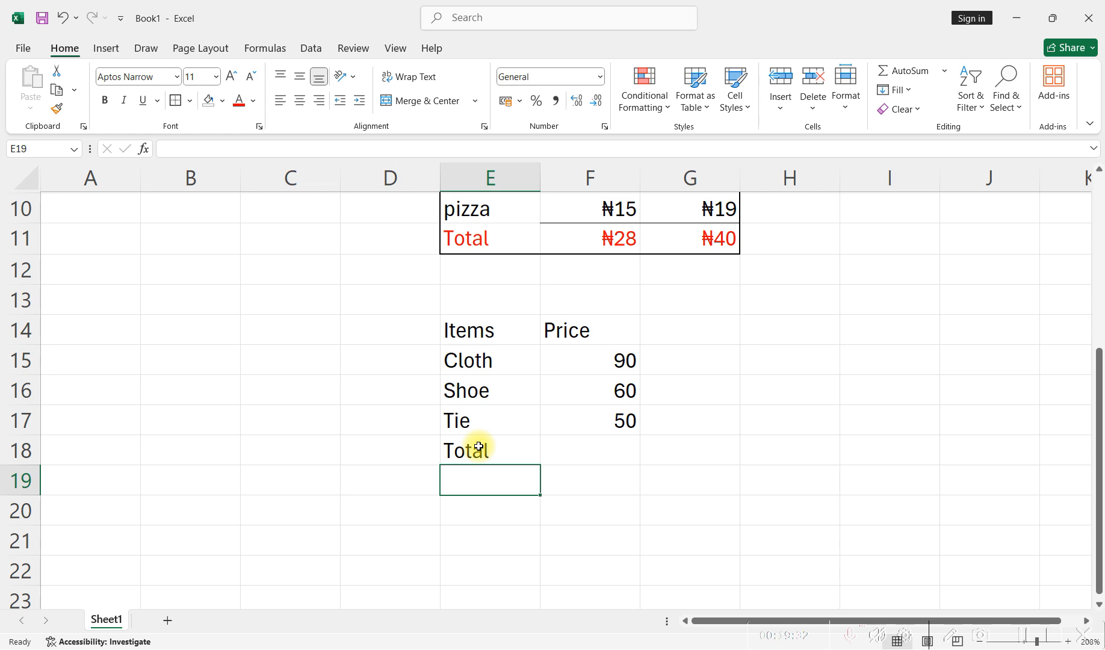
- Add up the three item prices in cell F18 with the formula =F15+F16+F17
click(604, 455)
text(=)
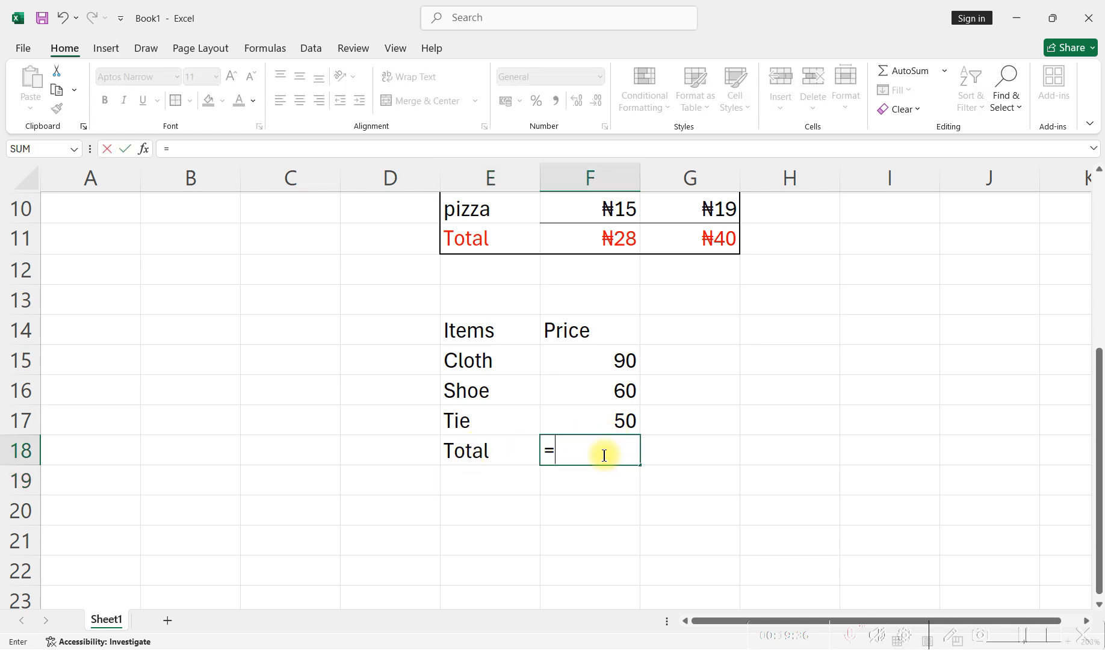
click(606, 364)
text(+)
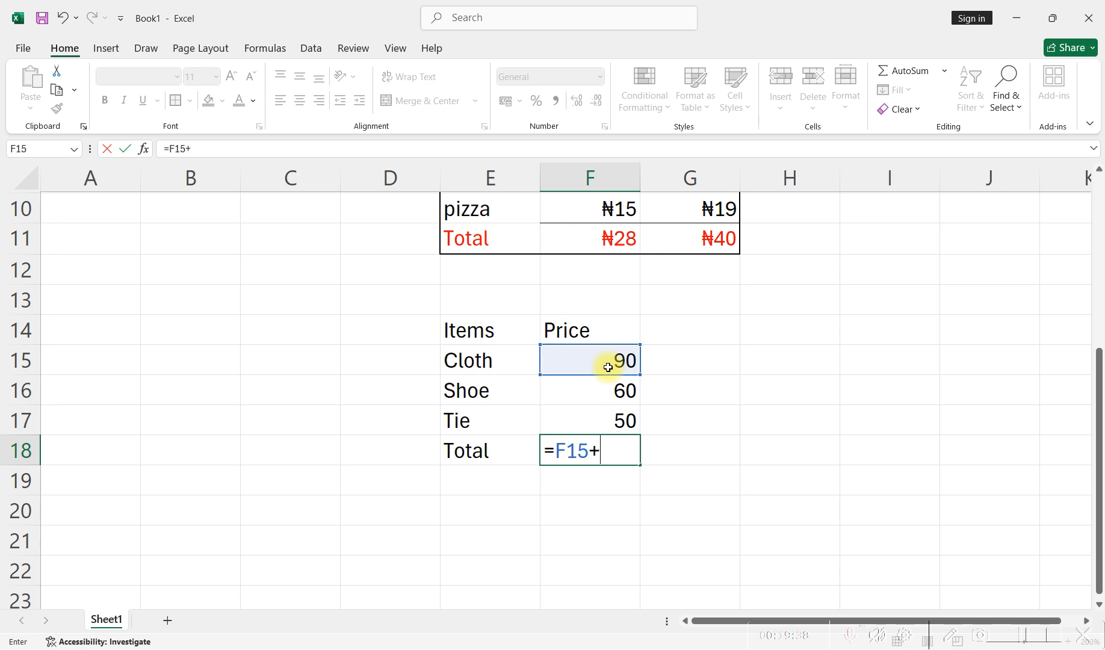
click(614, 393)
text(+)
click(616, 420)
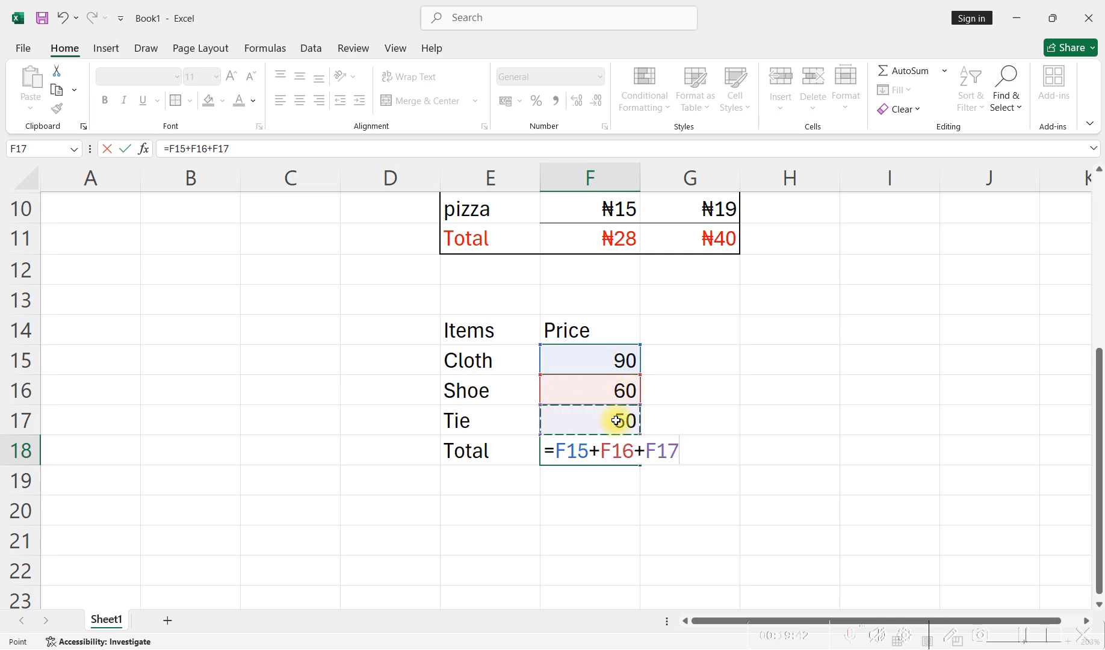
key(Return)
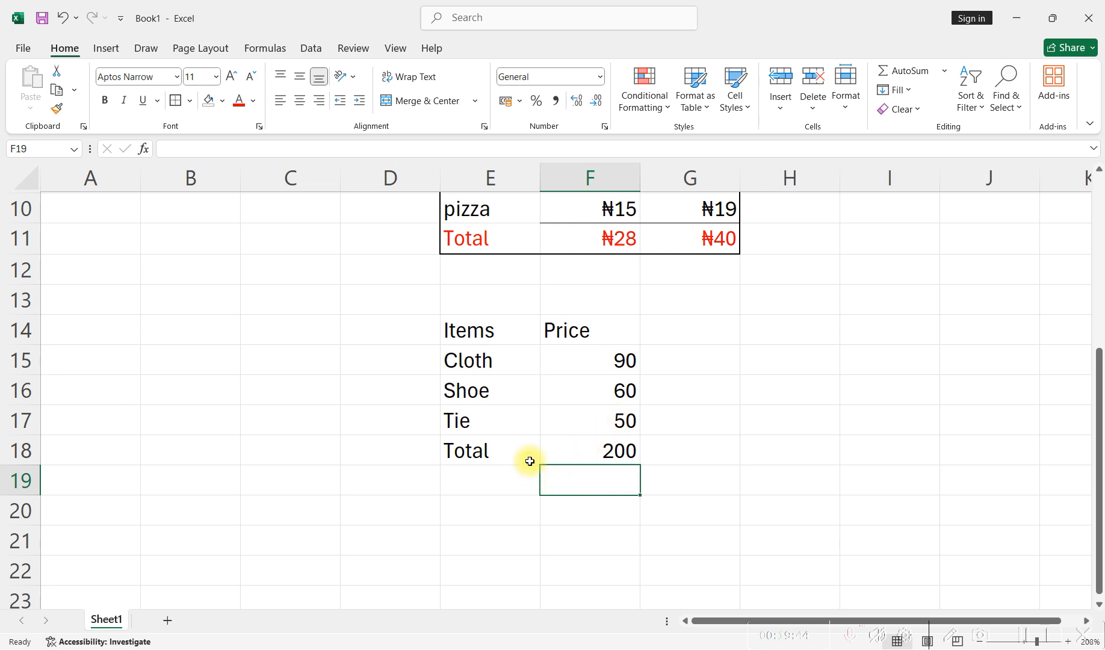
scroll(529, 460, up, 1)
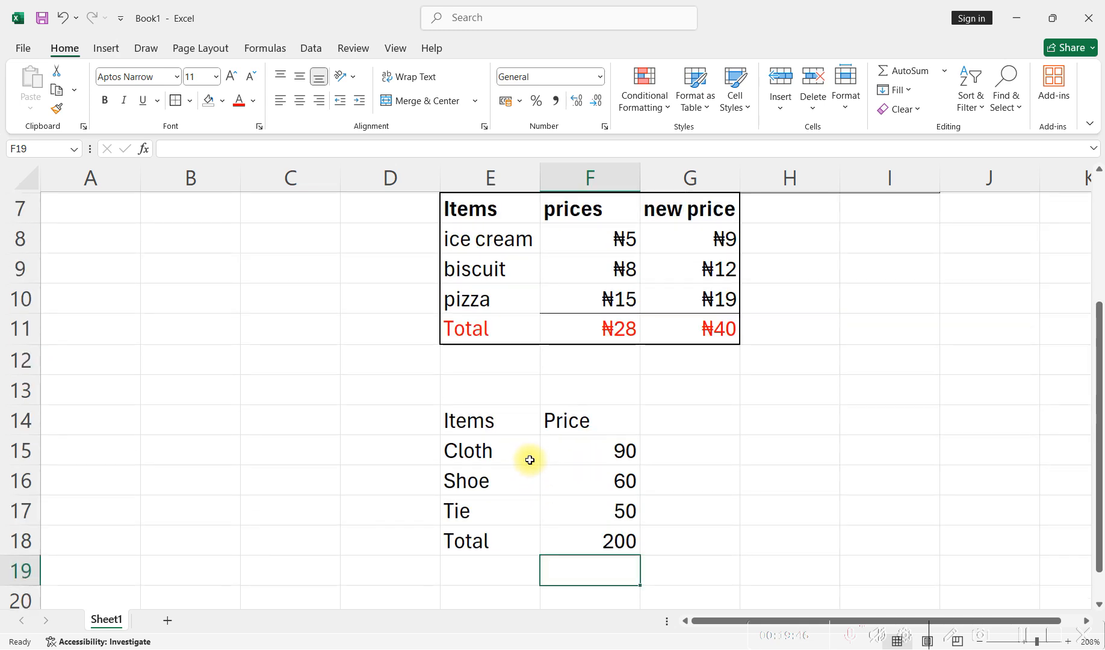
scroll(528, 460, up, 1)
scroll(531, 458, down, 1)
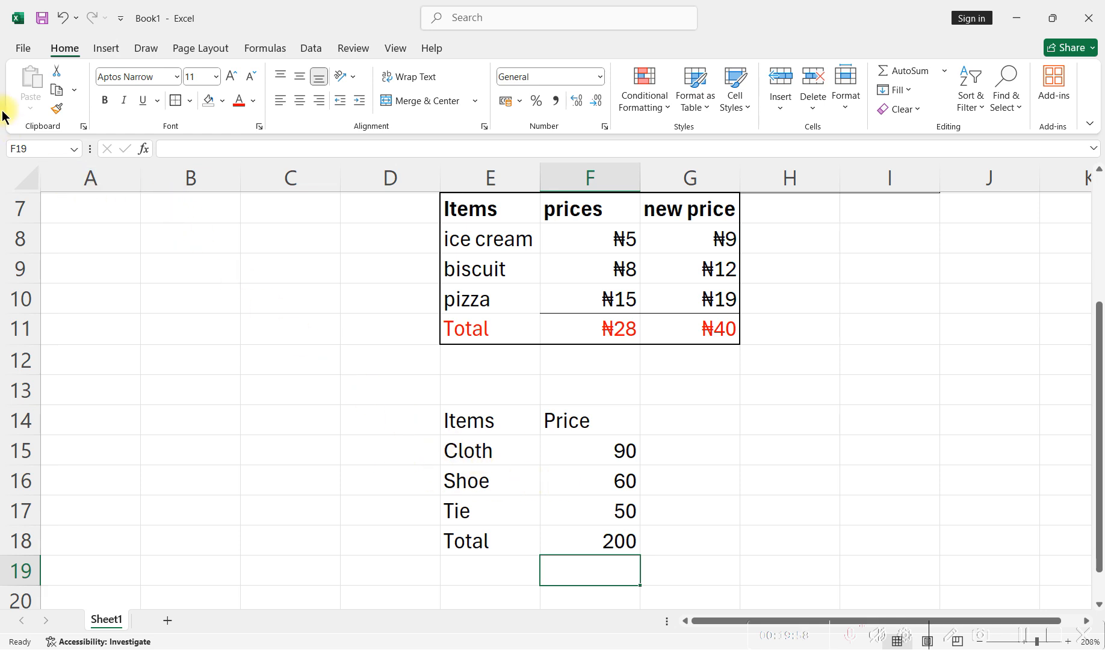
click(58, 111)
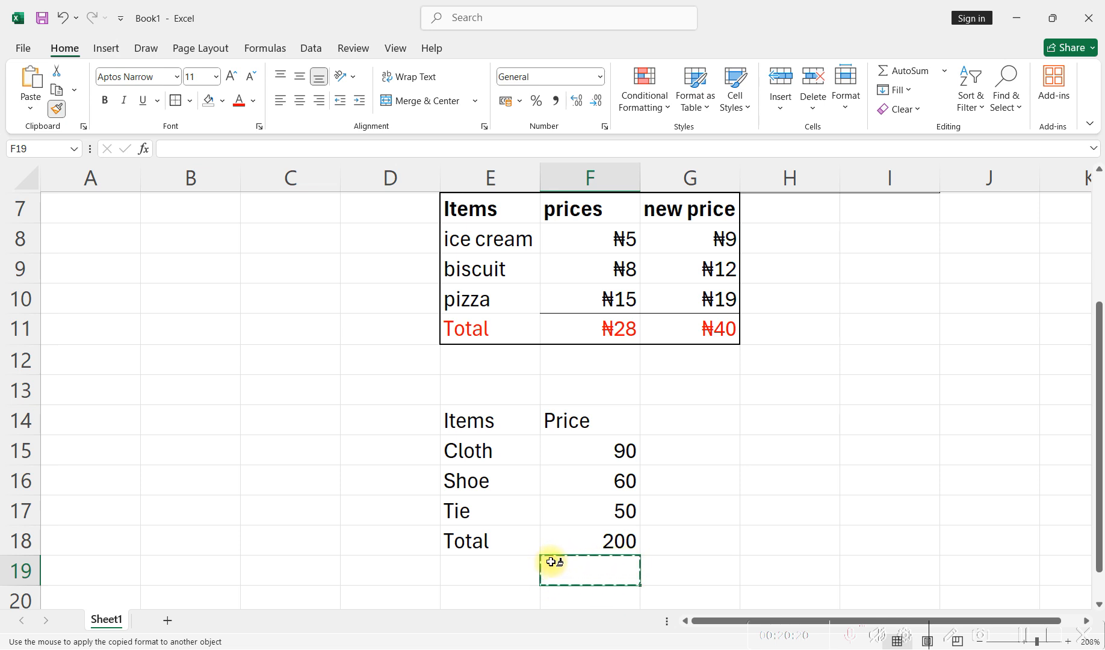
click(580, 573)
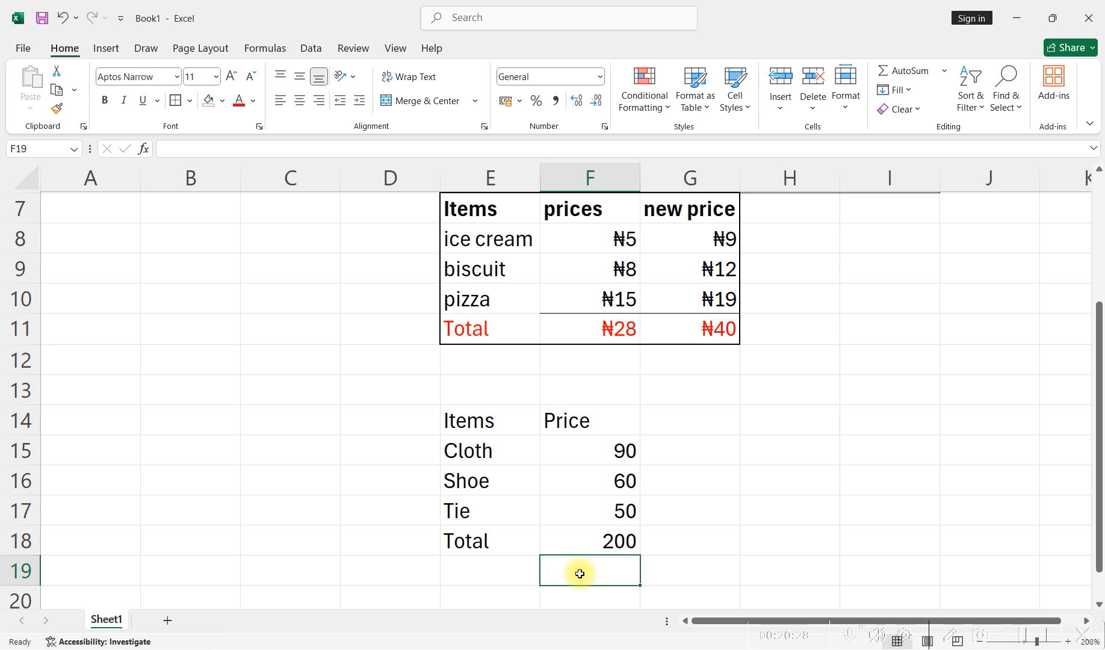
- Copy the formatting of the Items header in E7 onto the Items header in E14 with Format Painter
click(482, 208)
scroll(497, 285, up, 1)
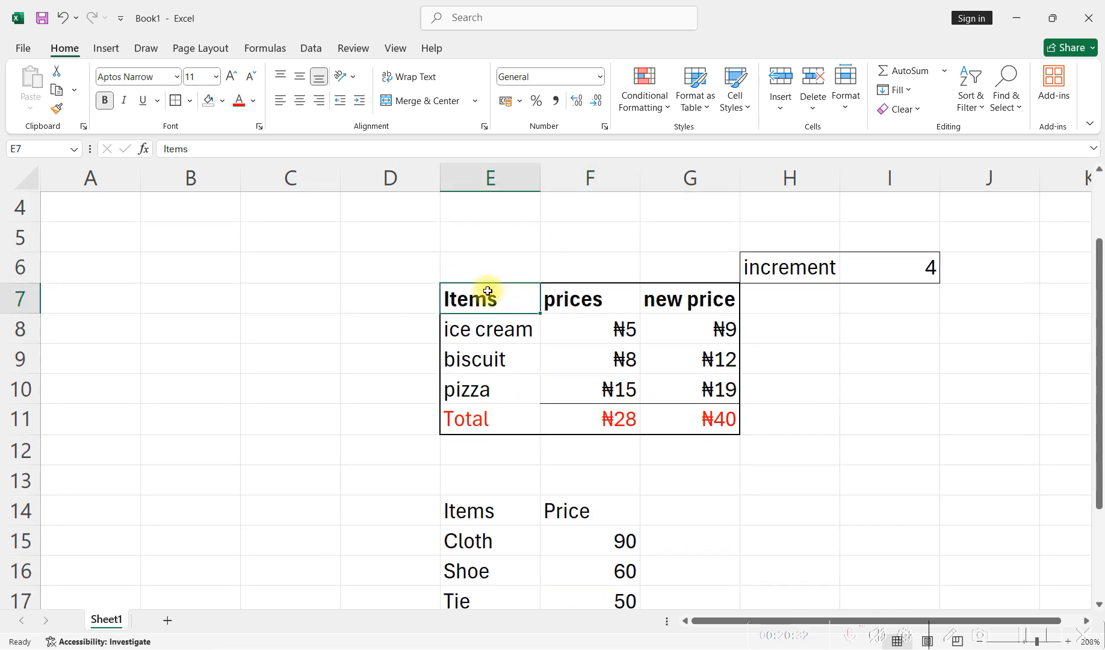
click(57, 109)
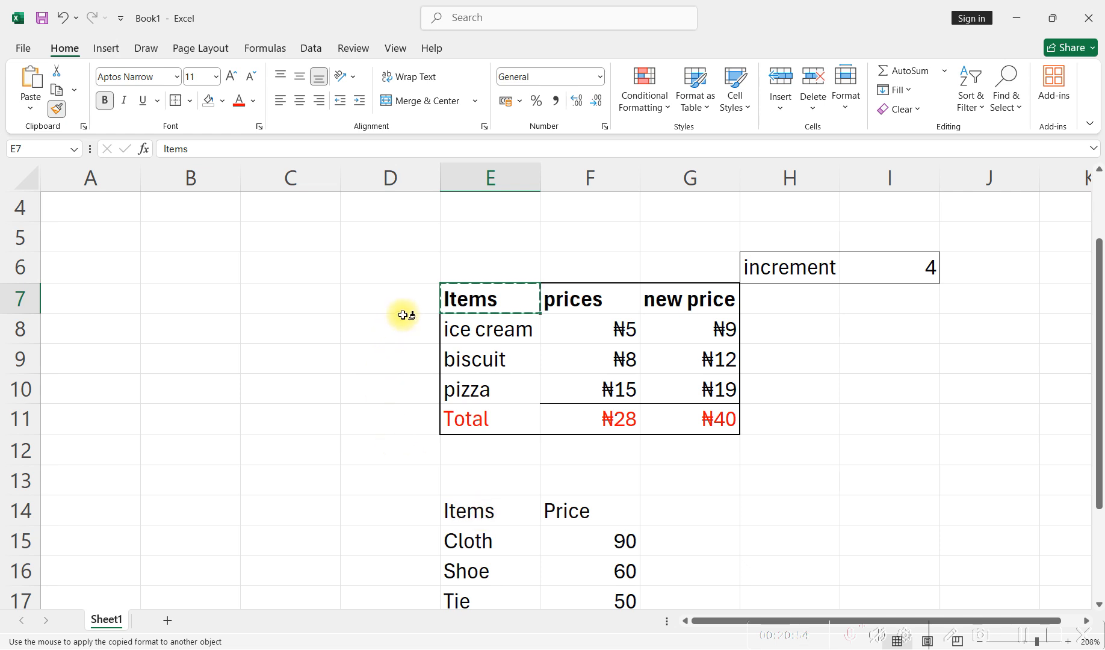
click(466, 512)
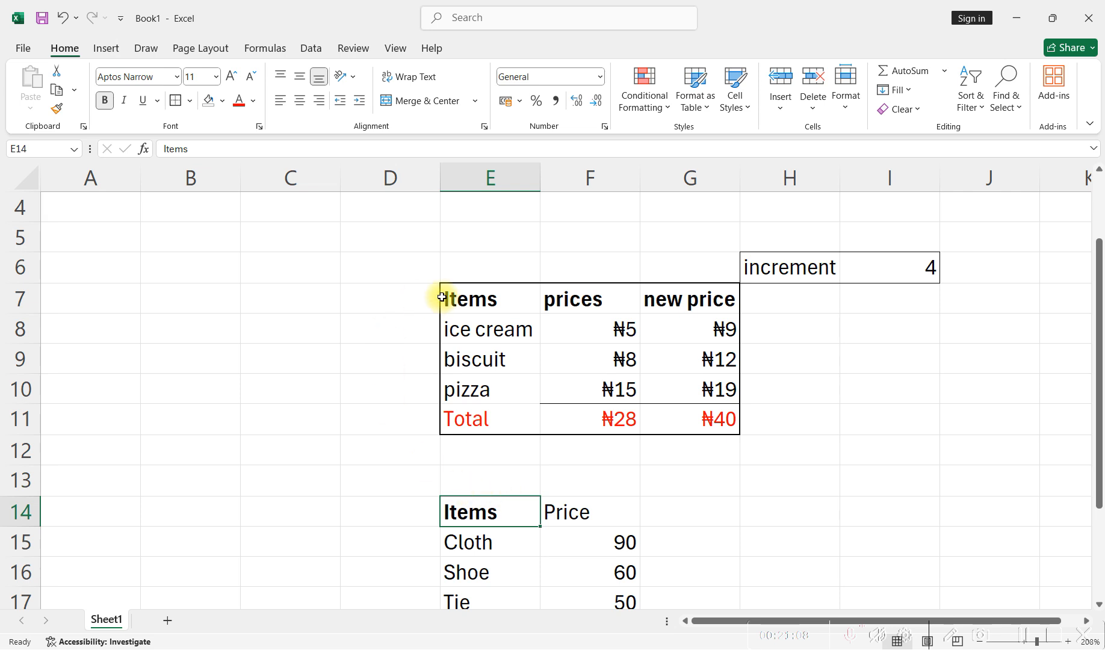
scroll(500, 439, down, 1)
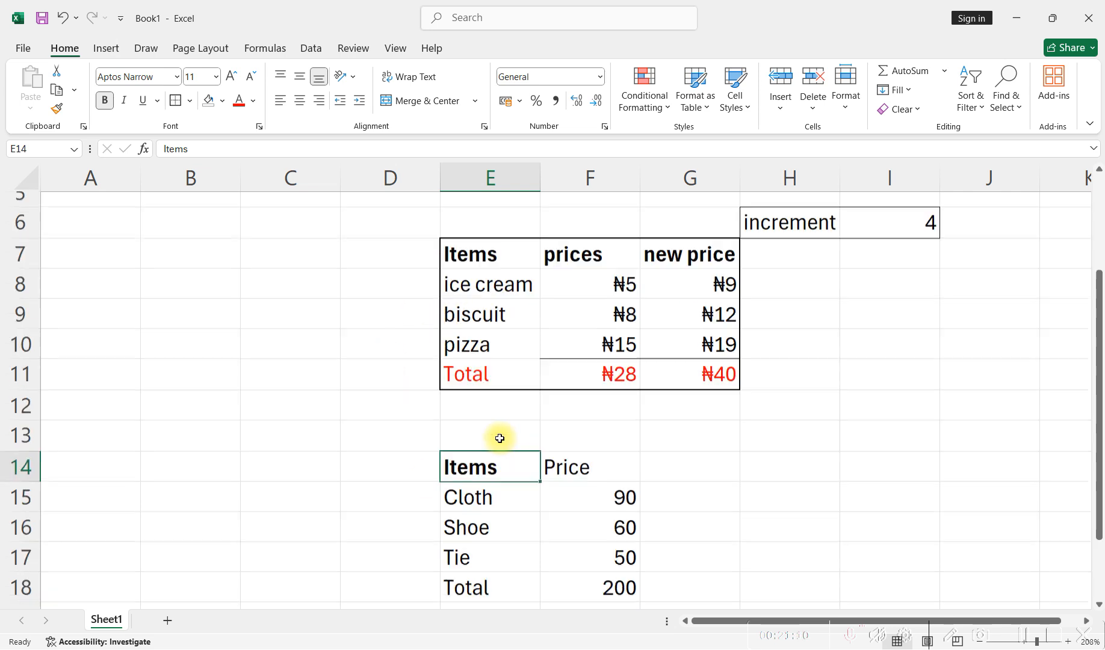
scroll(499, 439, up, 1)
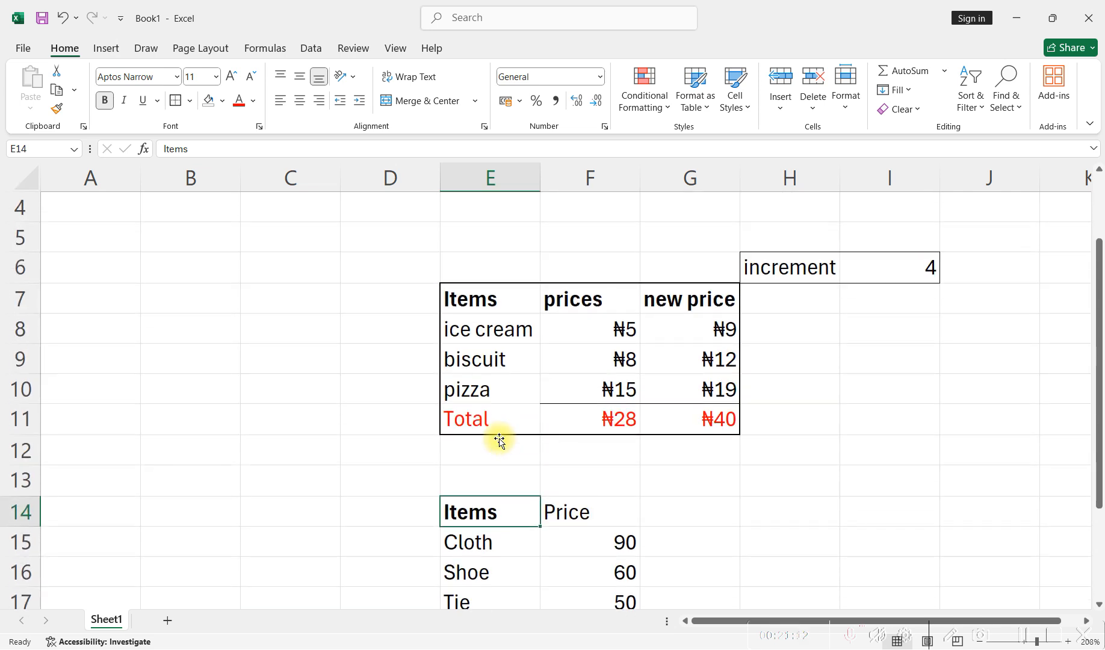
- Undo the formatting copied onto the Items header in E14 and clear the copy marquee
key(ctrl+z)
key(Escape)
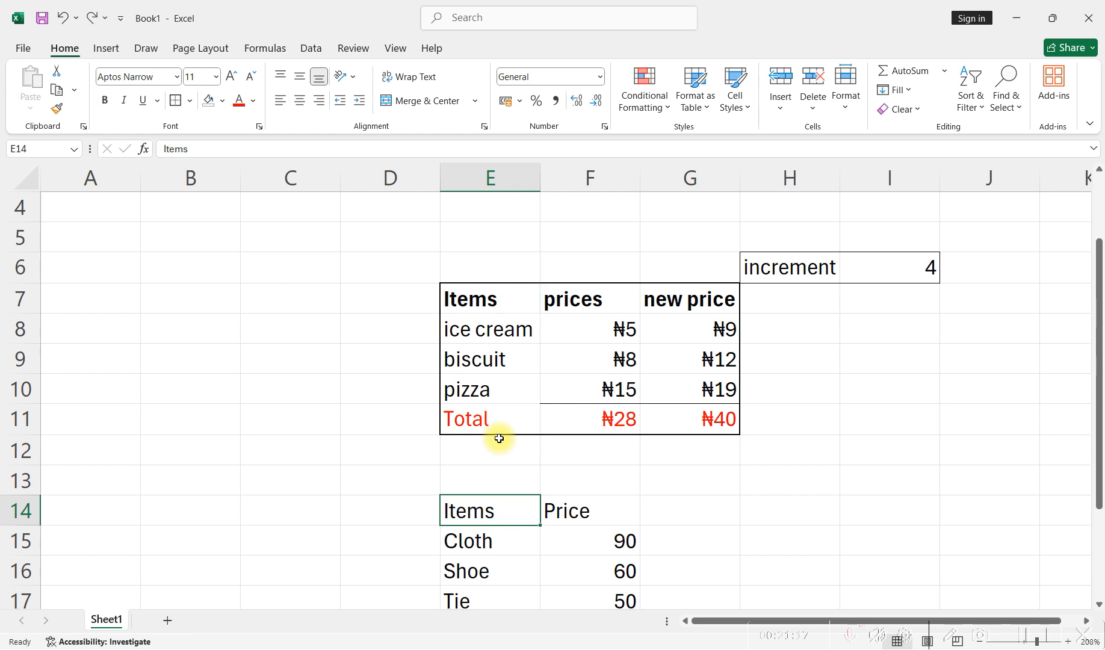
- Try Format Painter for a single use from the Items header in E7 onto E14, and undo the result
click(480, 302)
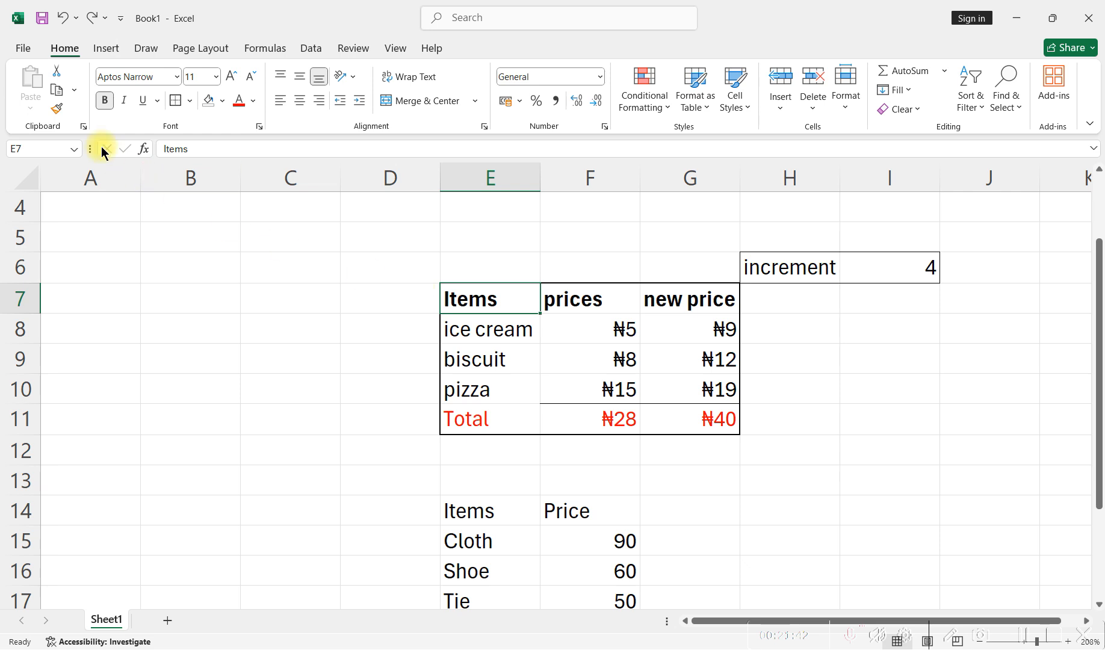
click(56, 108)
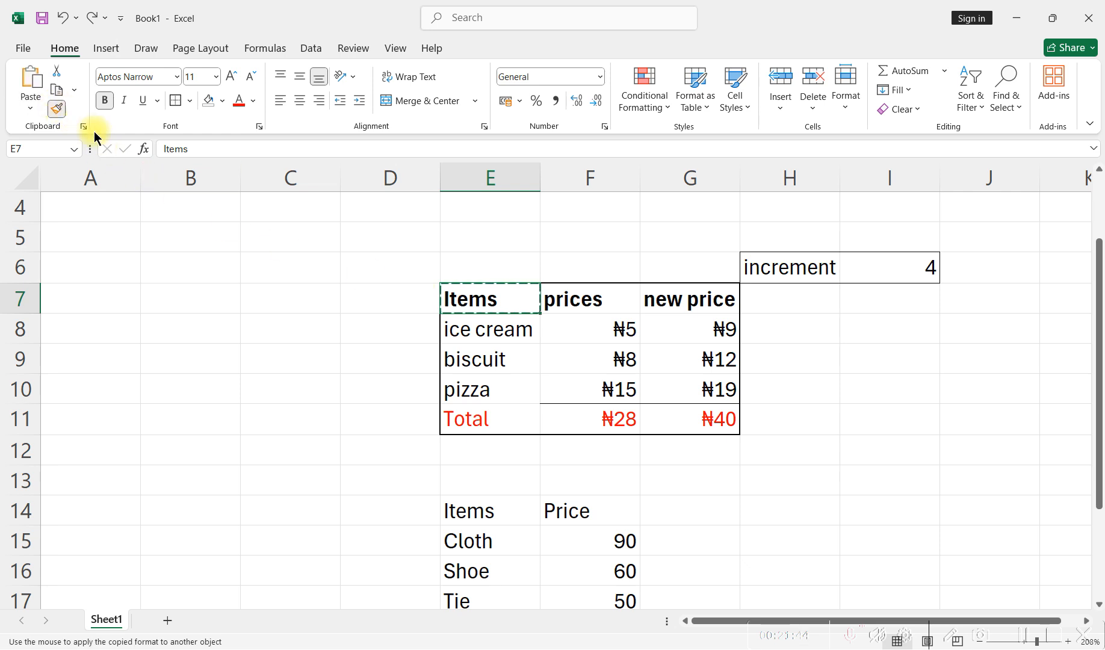
click(466, 515)
click(572, 519)
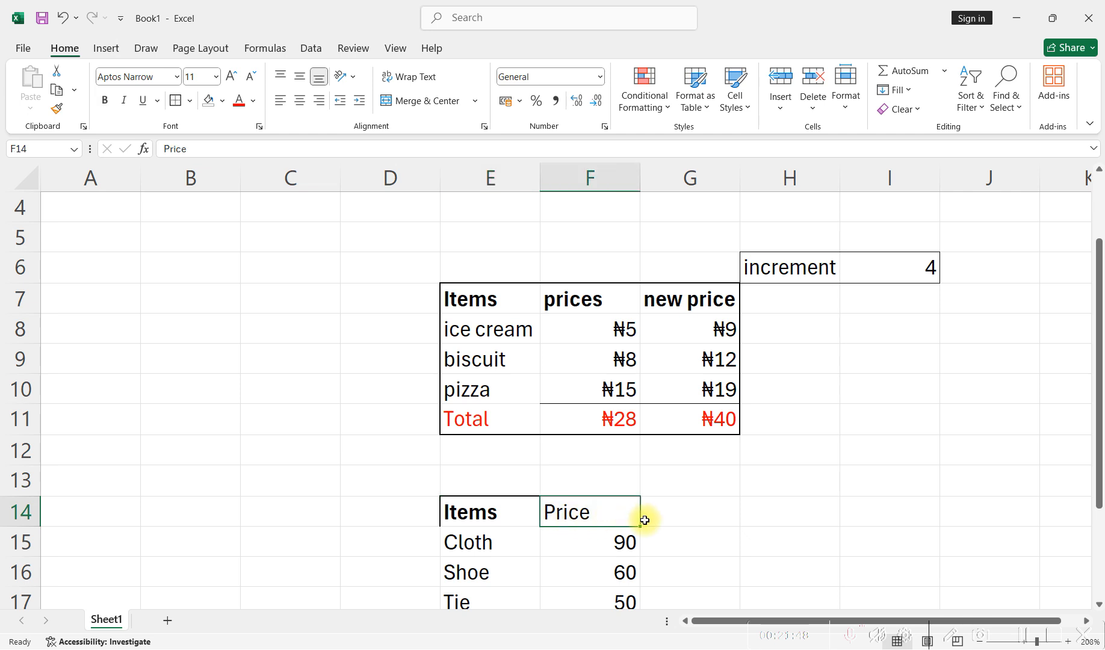
click(686, 516)
click(800, 519)
click(852, 518)
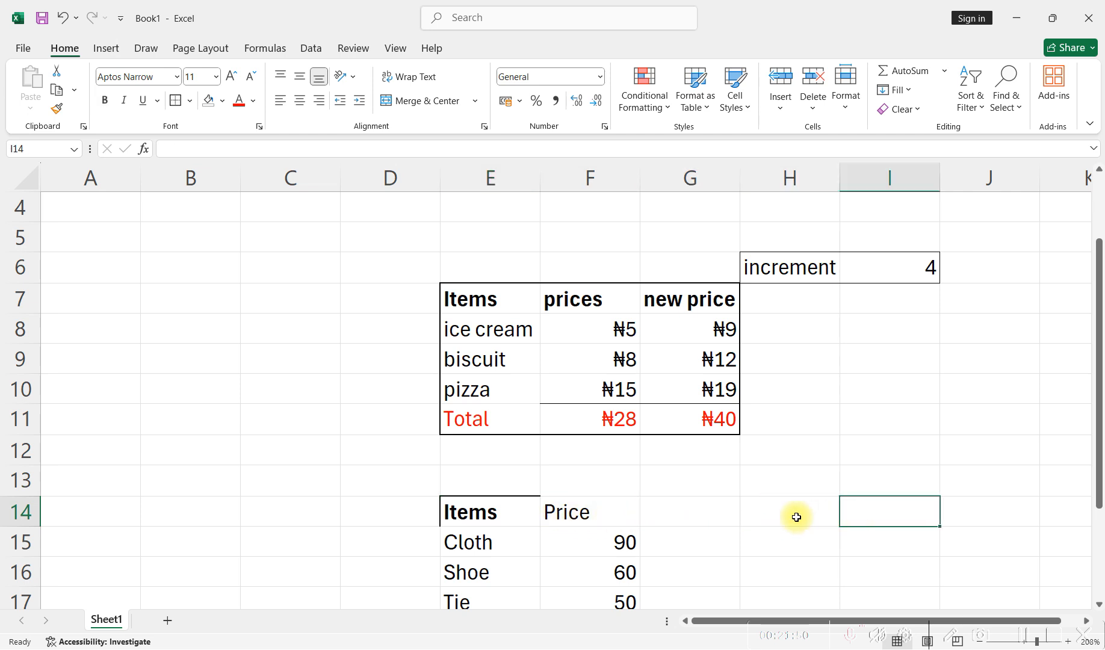
click(489, 505)
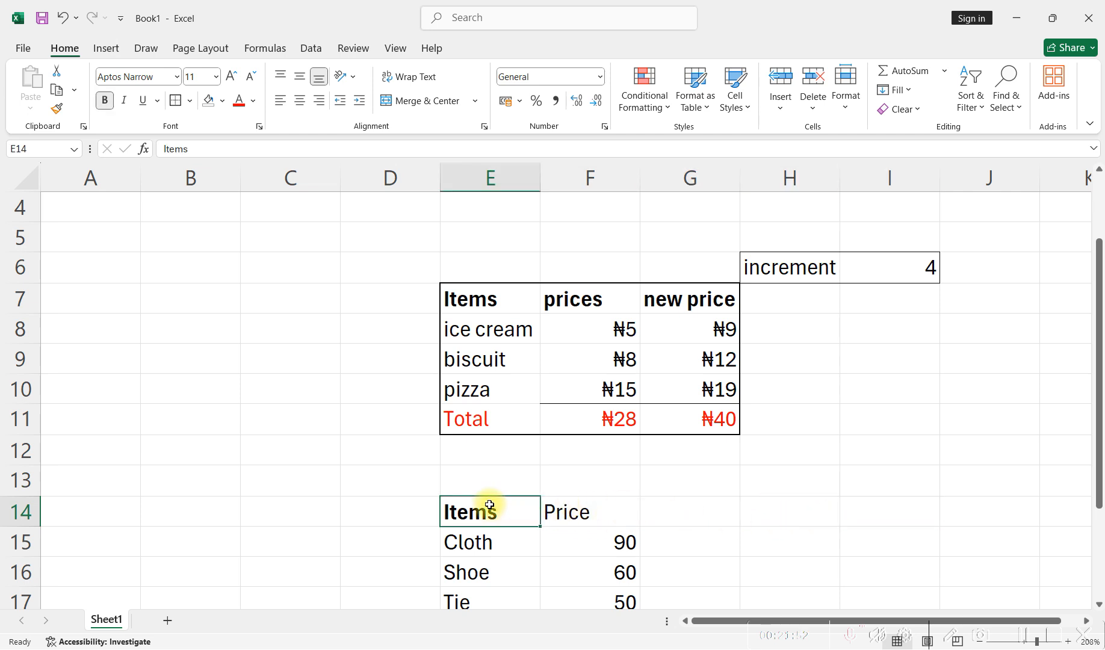
key(ctrl+z)
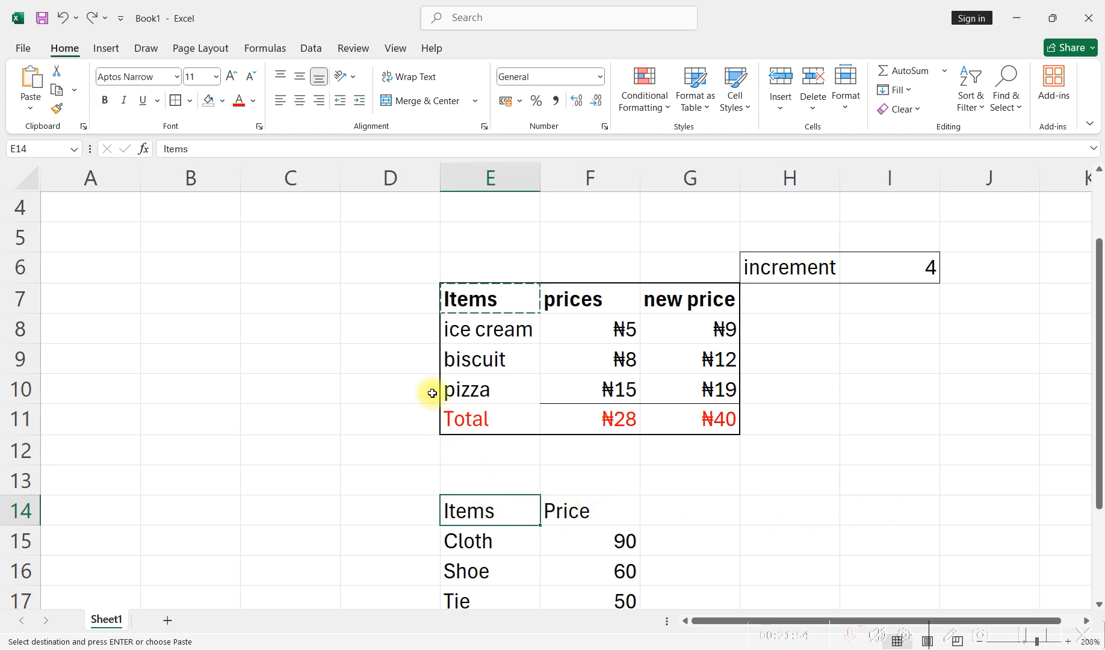
click(57, 109)
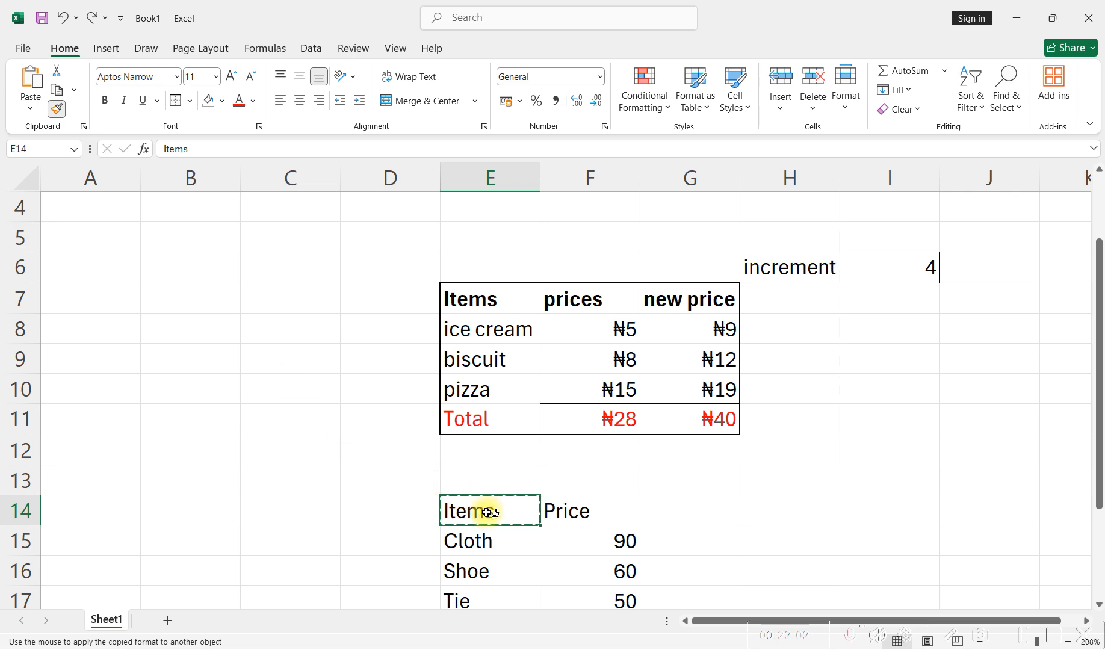
click(581, 515)
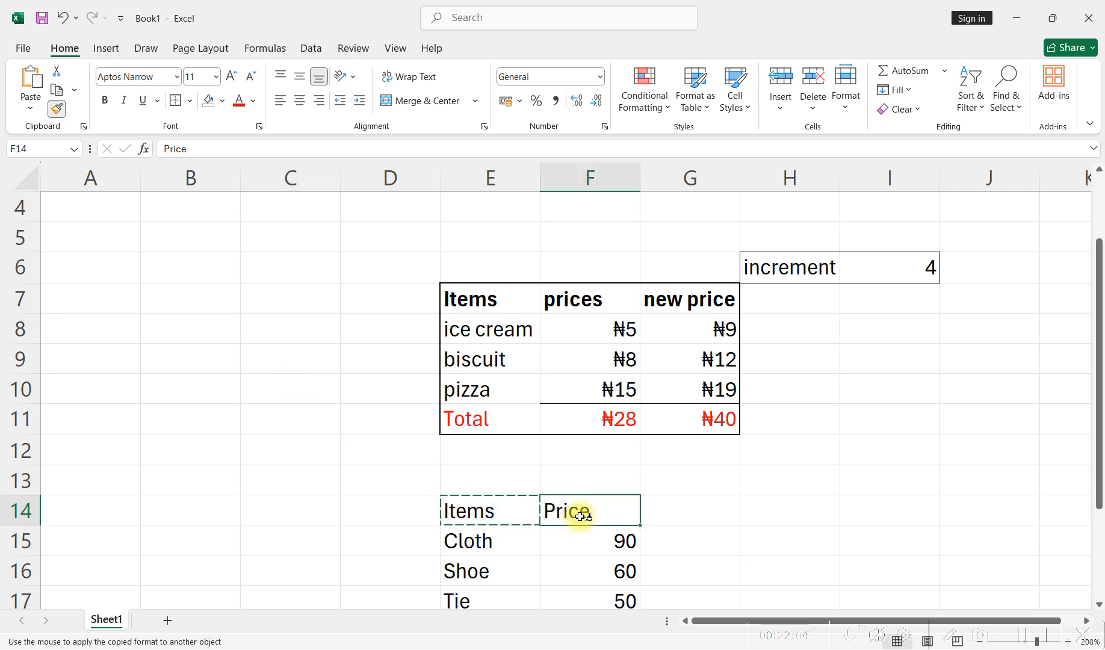
click(582, 516)
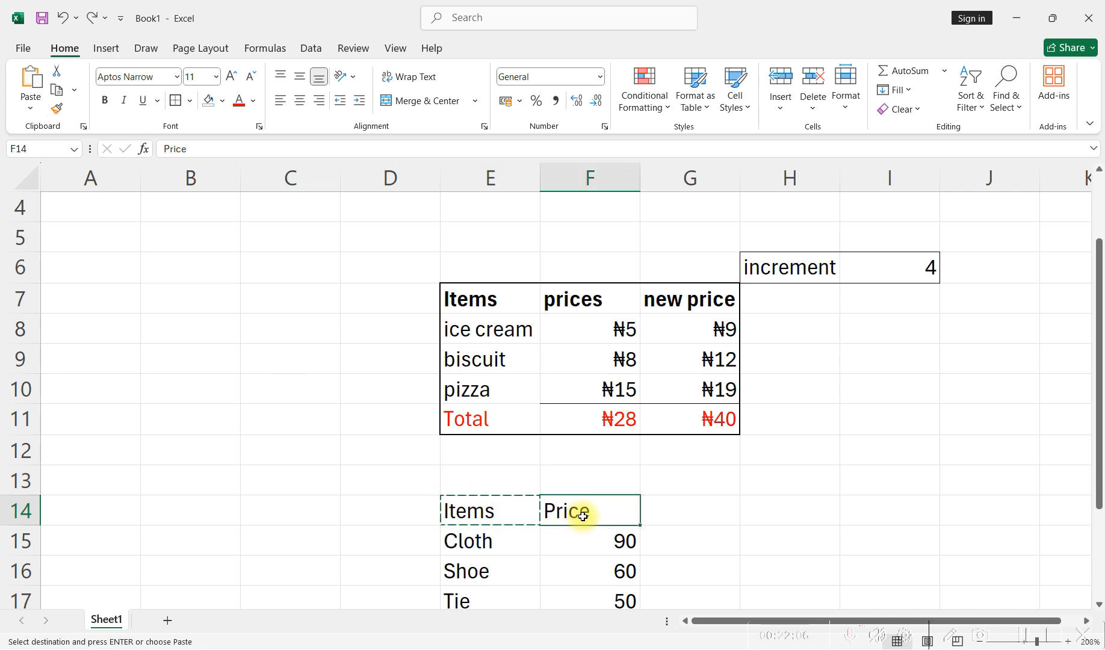
- Copy the Items header formatting from E7 onto headers E14 and F14, keeping Format Painter active for repeated use
click(474, 297)
click(58, 109)
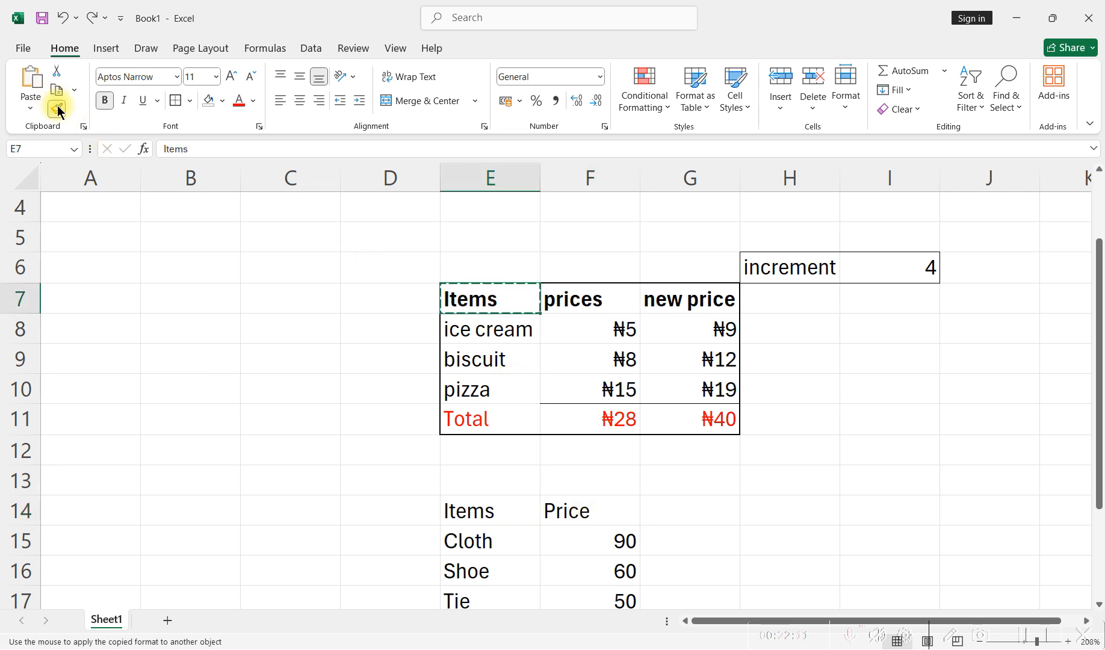
click(476, 512)
click(571, 512)
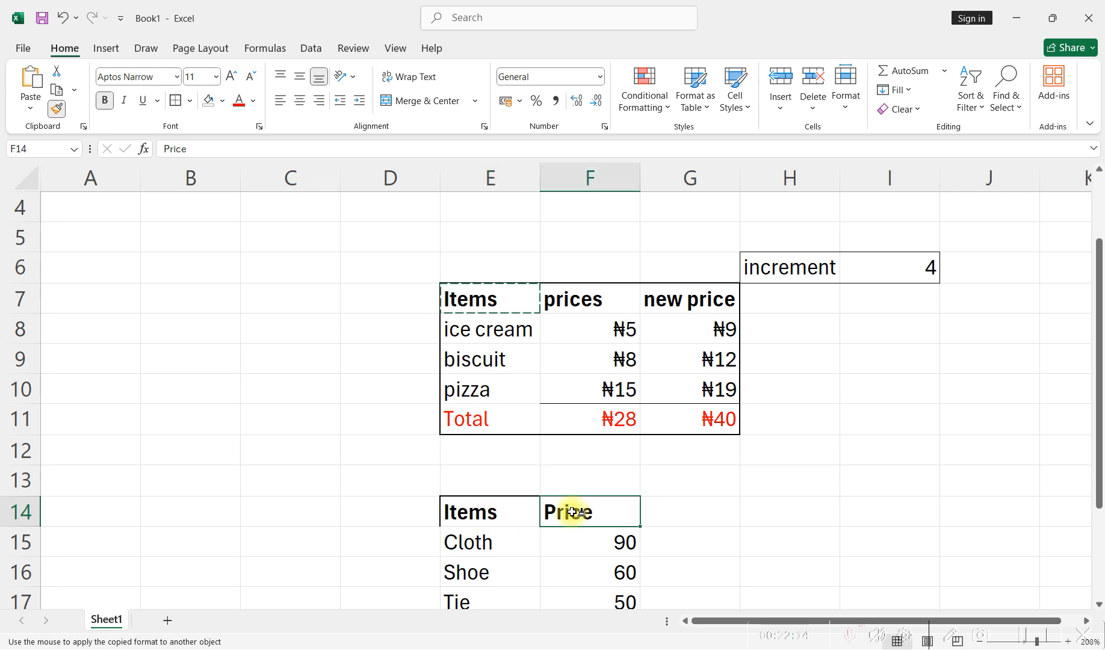
- Paint the same header formatting onto the second table's item, price and total cells in E15 to F18
click(621, 542)
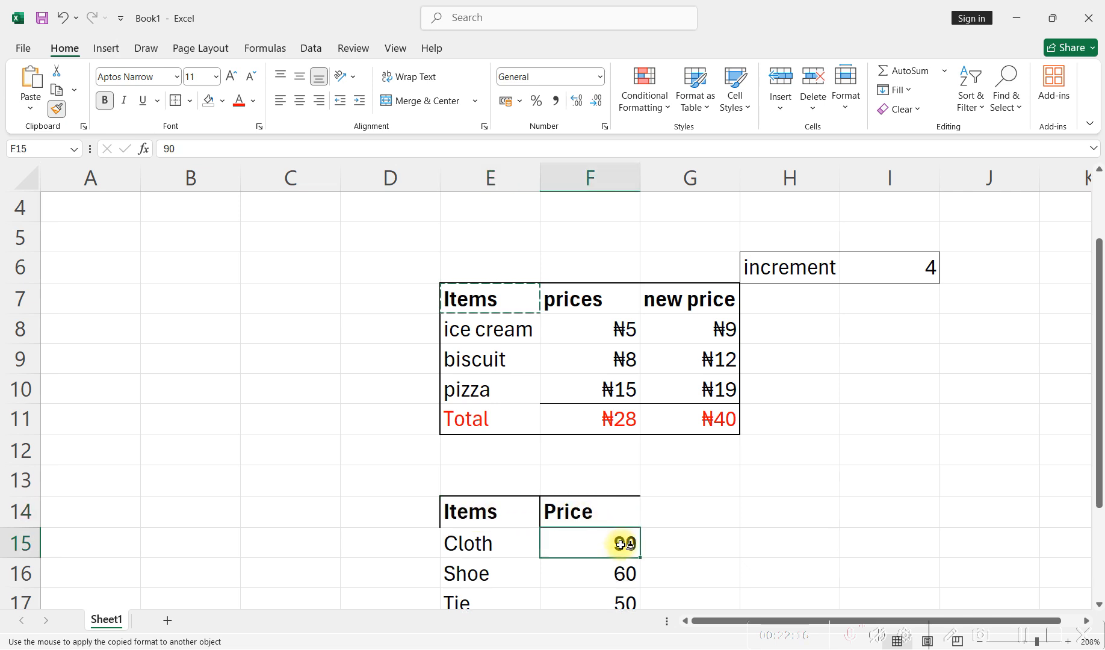
click(620, 575)
click(501, 542)
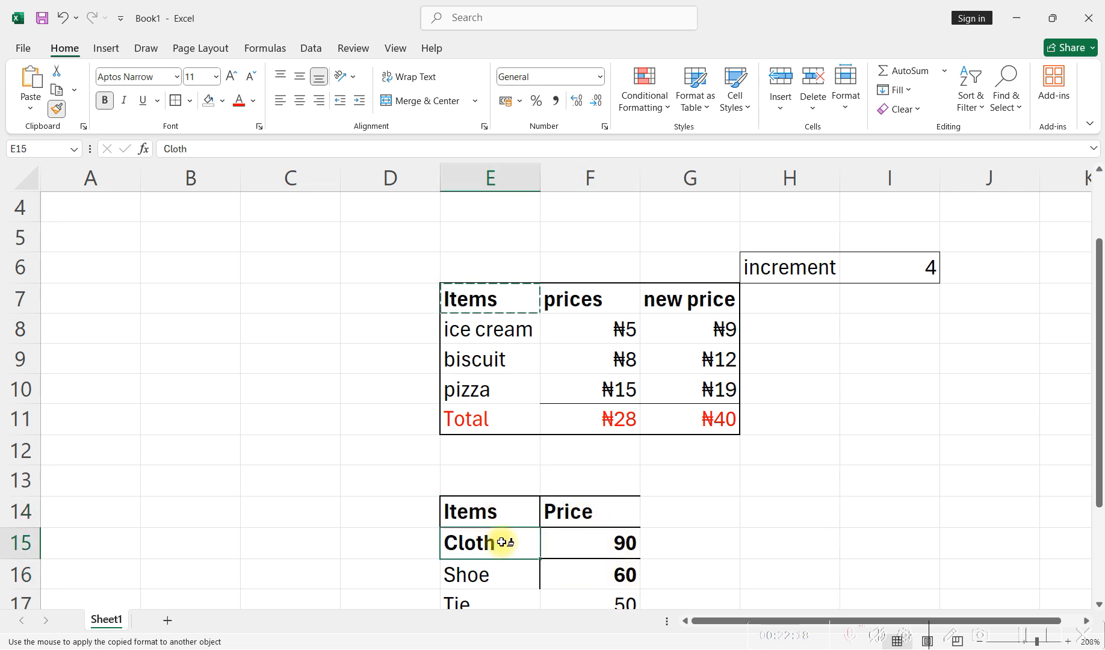
click(505, 574)
scroll(518, 542, down, 1)
click(503, 534)
click(518, 515)
click(572, 515)
click(600, 558)
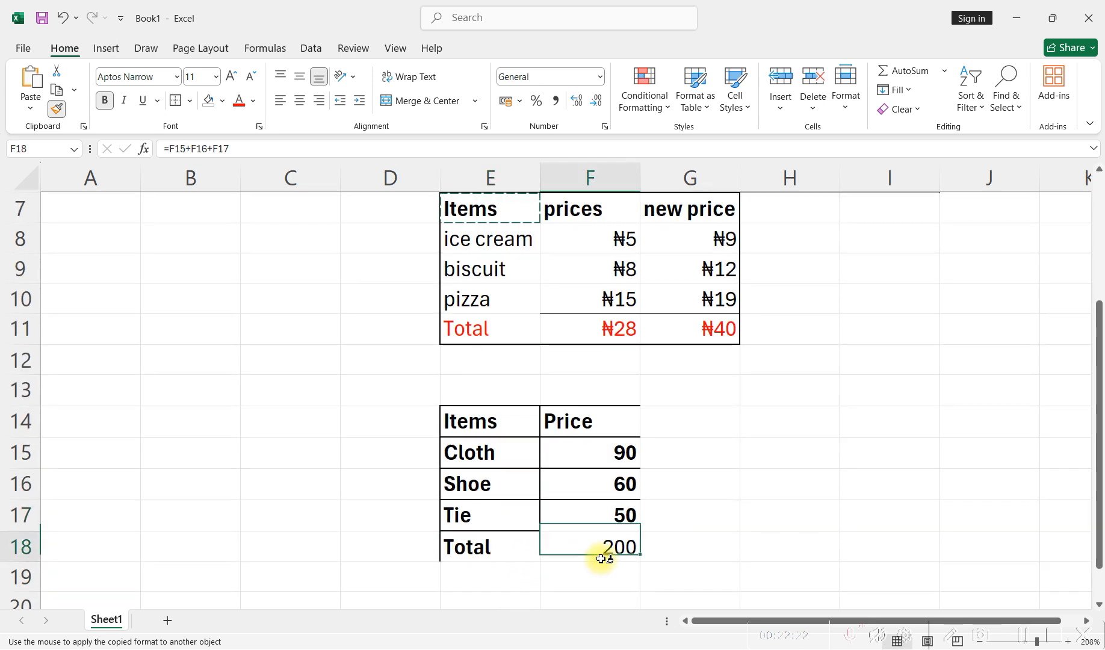
scroll(526, 552, up, 1)
scroll(570, 522, down, 1)
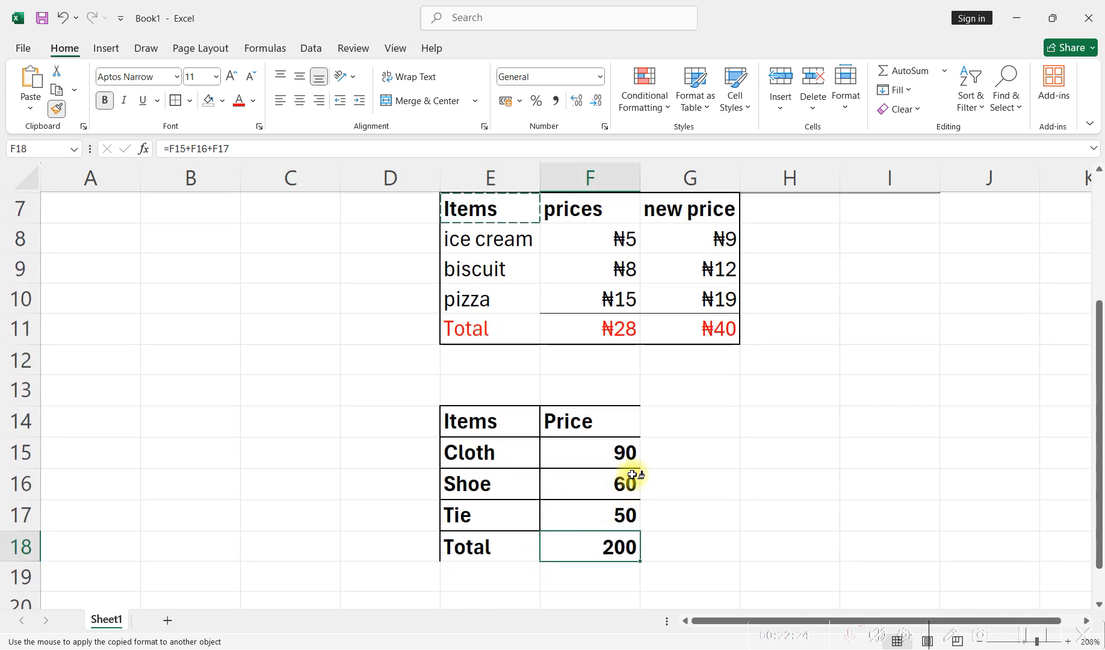
- Paint the header formatting onto the empty cells G14 to G18 beside the second table
click(656, 422)
click(661, 455)
click(660, 491)
click(661, 517)
click(661, 547)
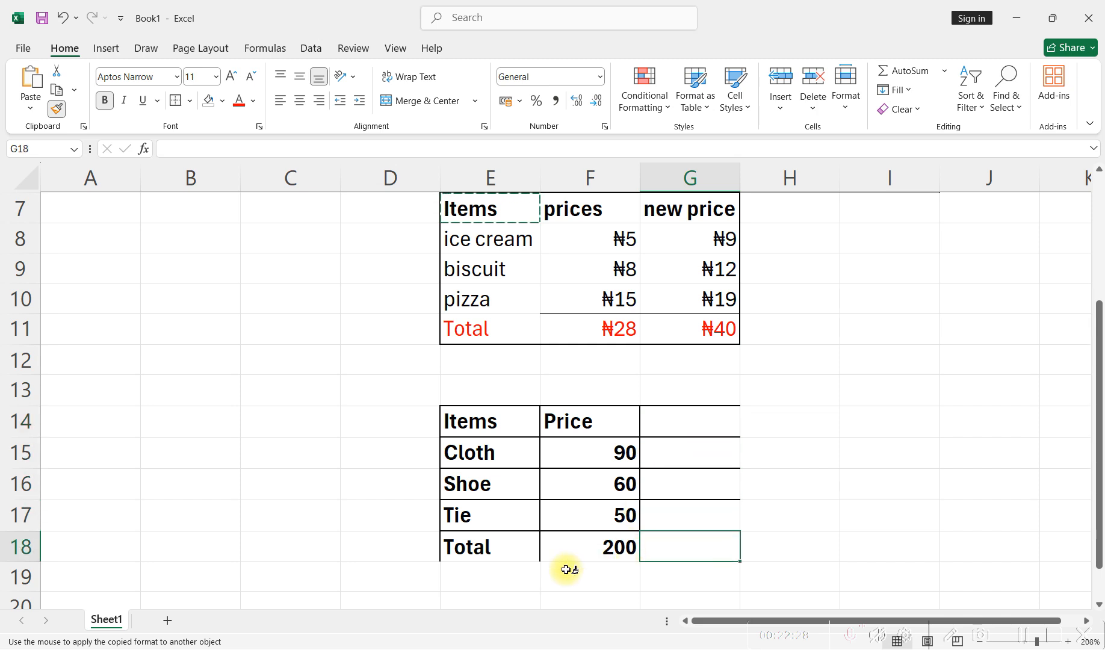
scroll(565, 570, up, 2)
scroll(458, 436, down, 1)
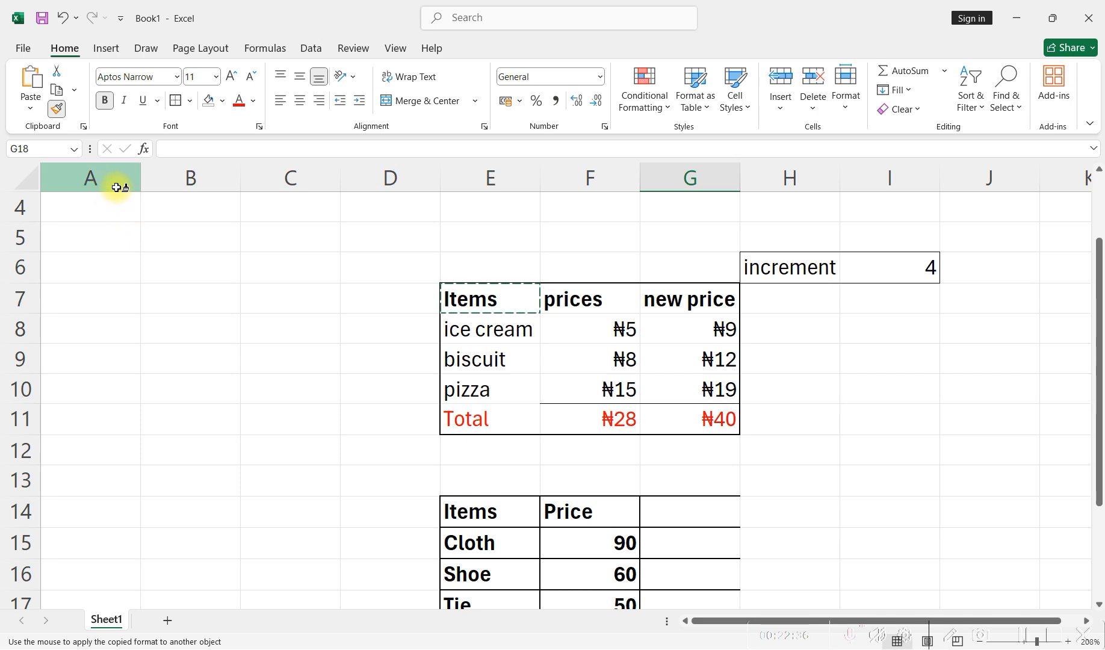
- Undo all the header formatting painted onto cells E14 to G18 and clear the copy marquee
scroll(542, 482, down, 1)
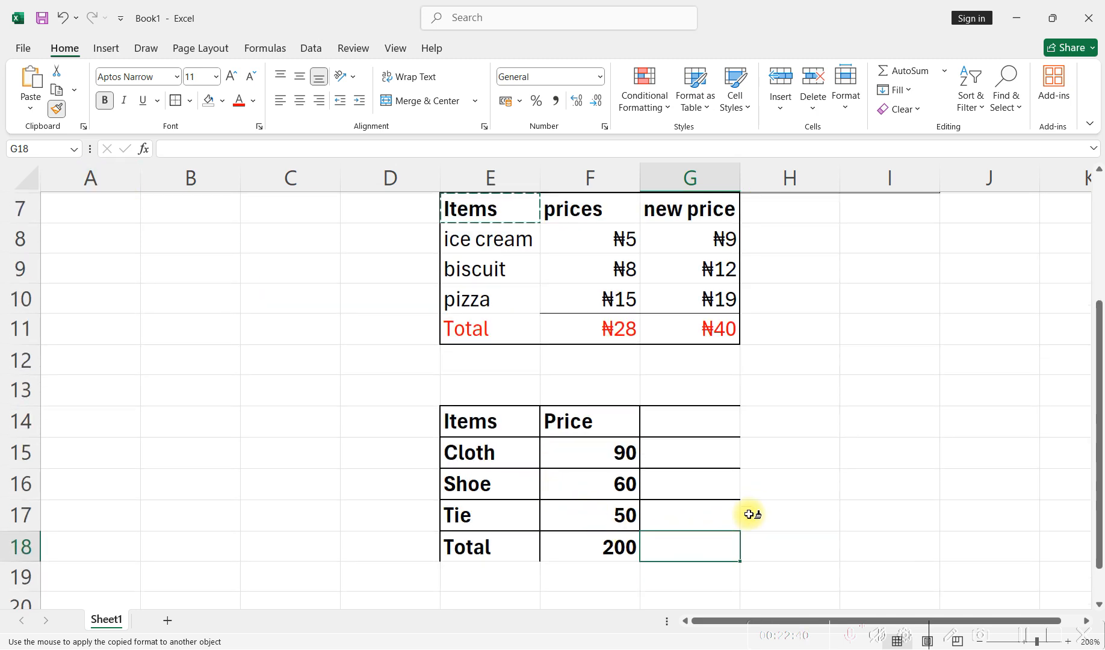
scroll(749, 515, up, 1)
scroll(748, 514, down, 1)
key(ctrl+z)
key(ctrl+z)
key(ctrl+z)
key(ctrl+z)
key(ctrl+z)
key(ctrl+z)
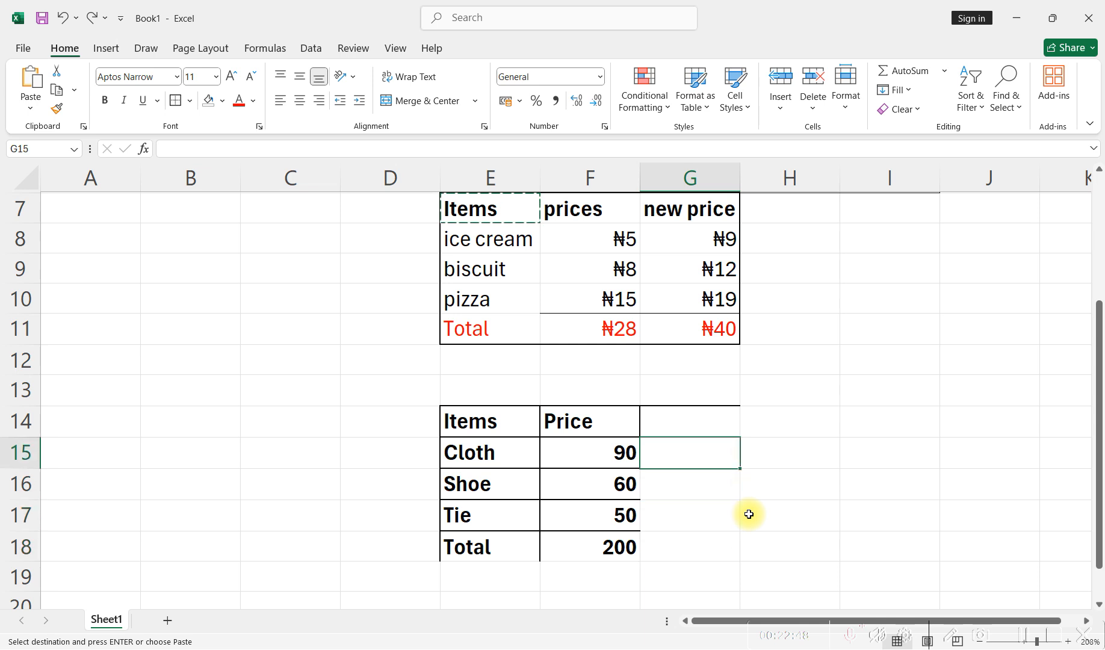
key(ctrl+z)
key(ctrl+z)
key(ctrl+z)
key(ctrl+z)
key(ctrl+z)
key(ctrl+z)
key(ctrl+z)
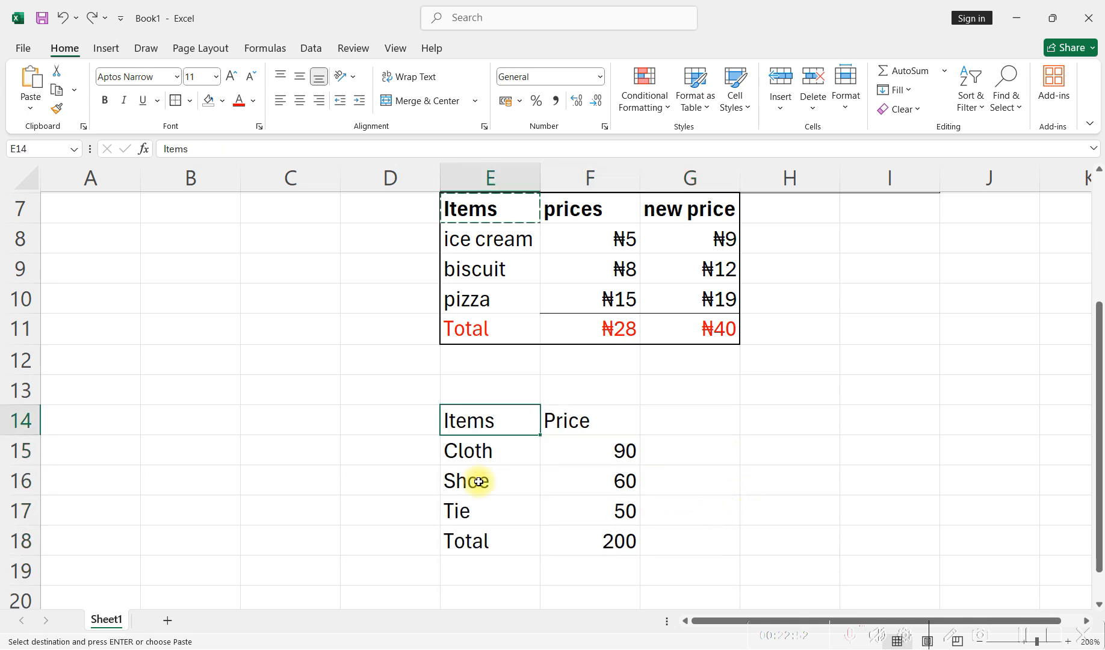
scroll(501, 438, up, 2)
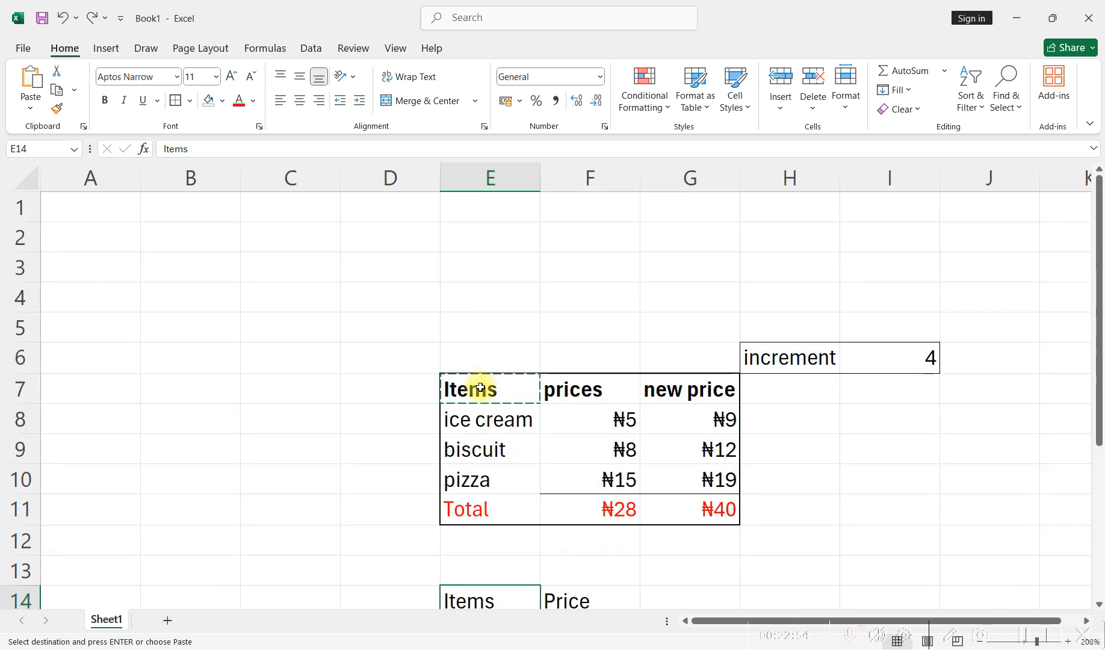
scroll(488, 392, down, 2)
key(Escape)
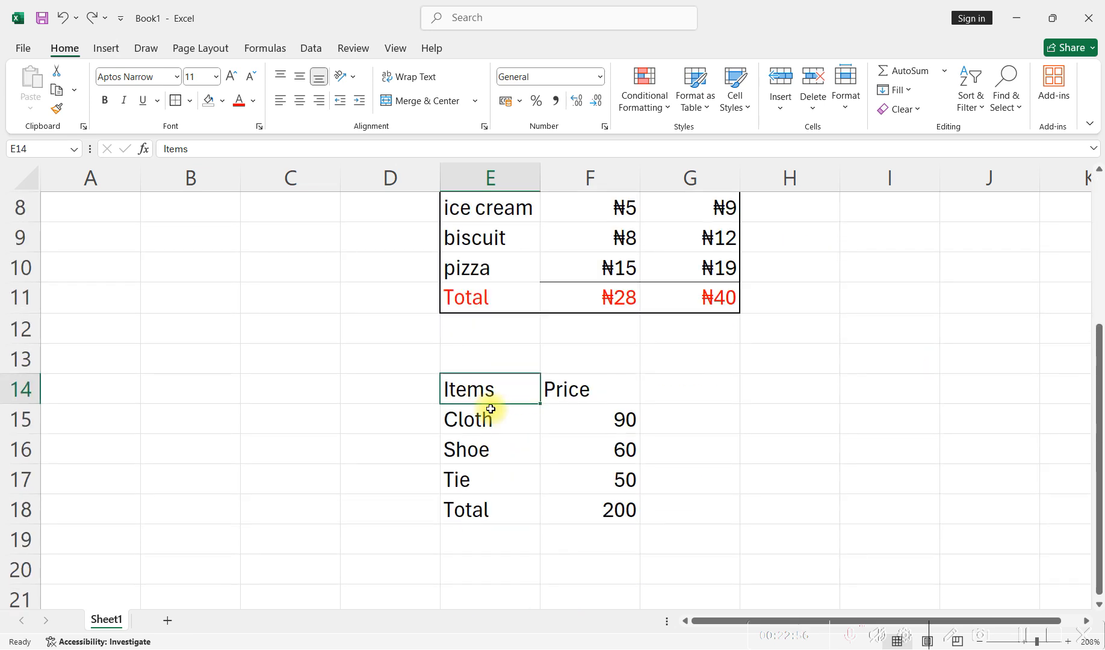
- Copy the red Total formatting from E11 onto the Total label in E18 and its sum in F18 with Format Painter
click(479, 297)
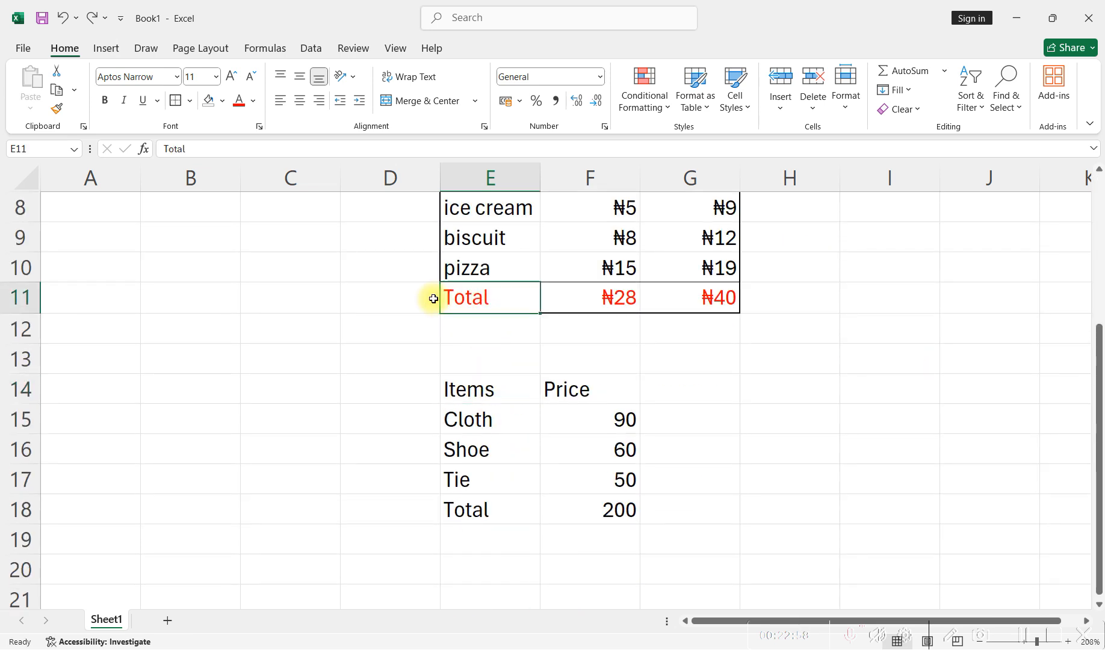
click(59, 108)
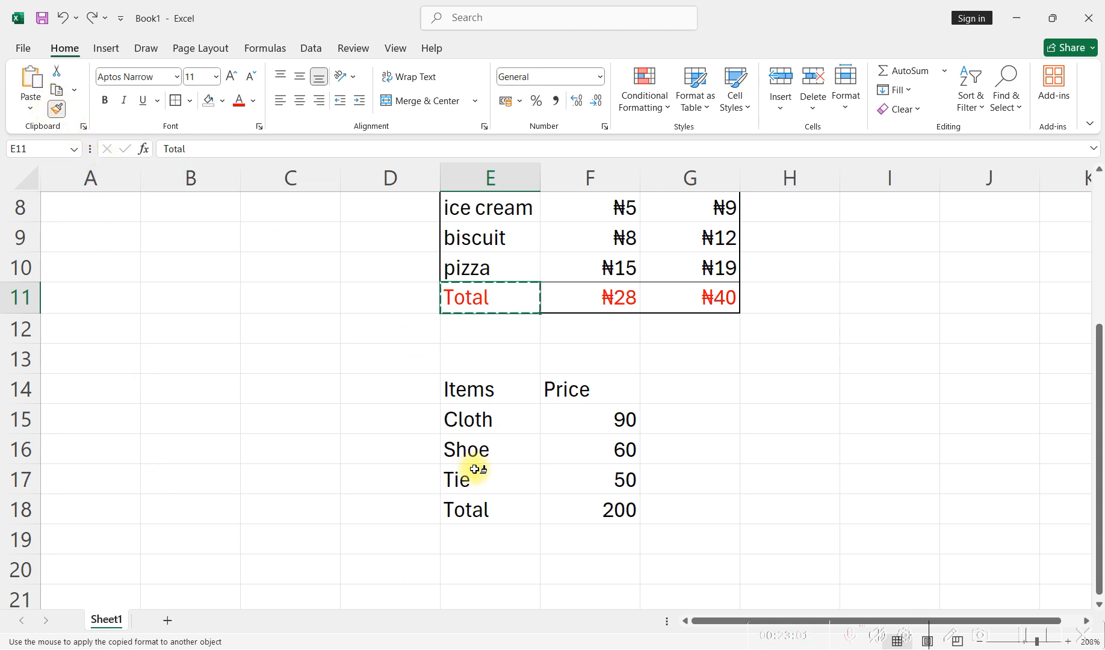
click(469, 510)
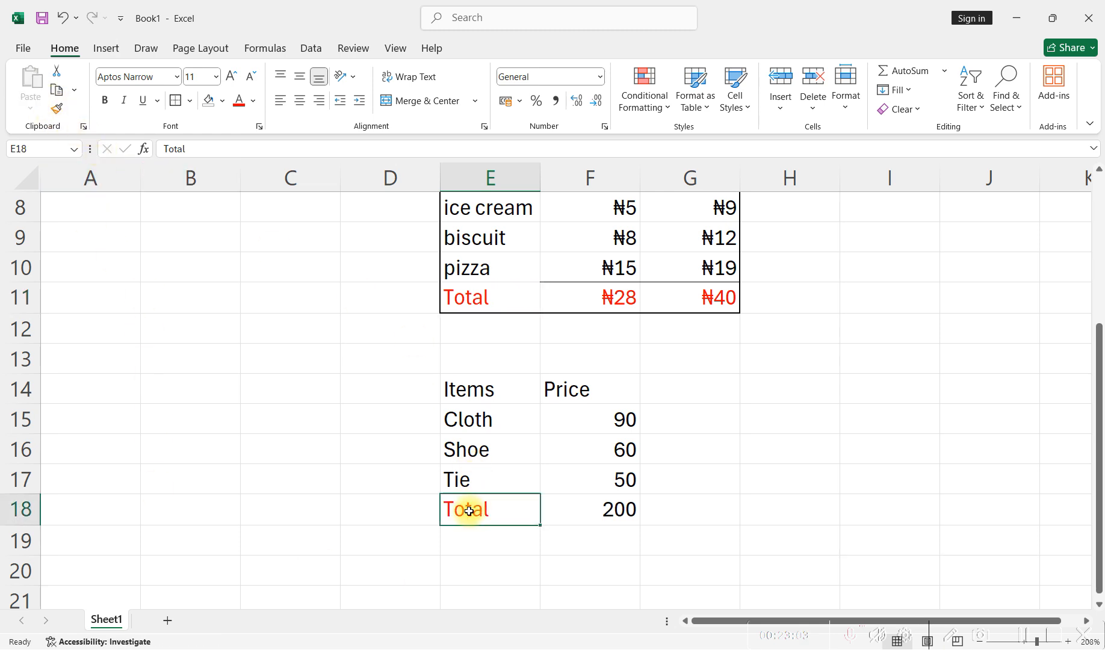
click(468, 294)
click(58, 109)
click(576, 510)
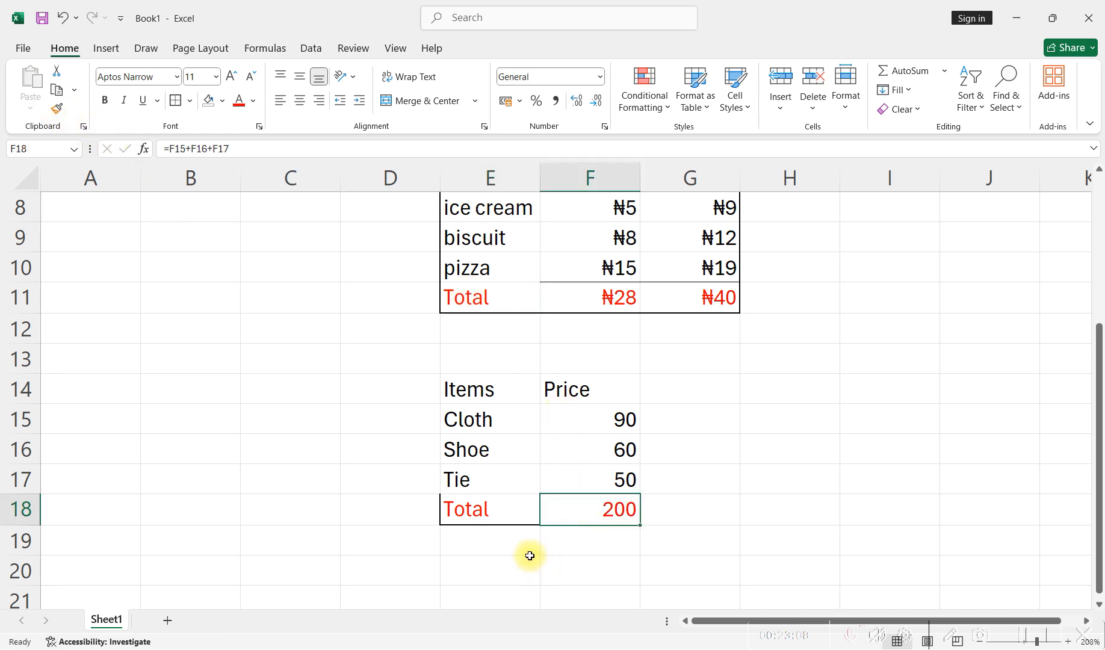
click(505, 559)
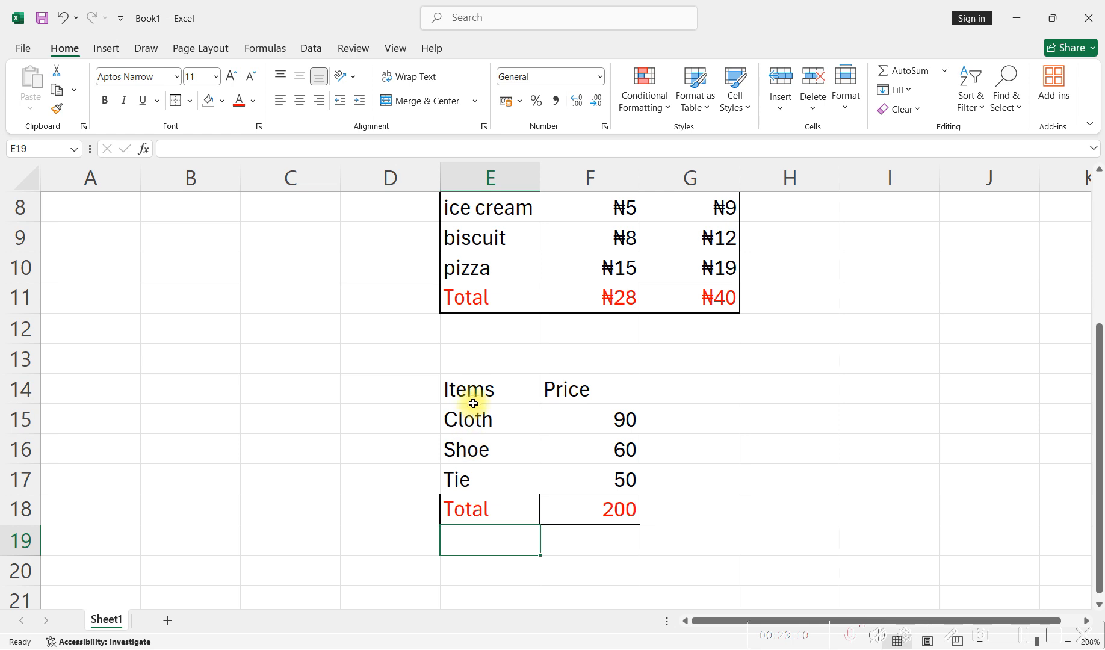
right_click(492, 450)
- Copy the bold header formatting from E7 onto the Items and Price headers in E14 and F14, and end Format Painter
scroll(478, 471, up, 3)
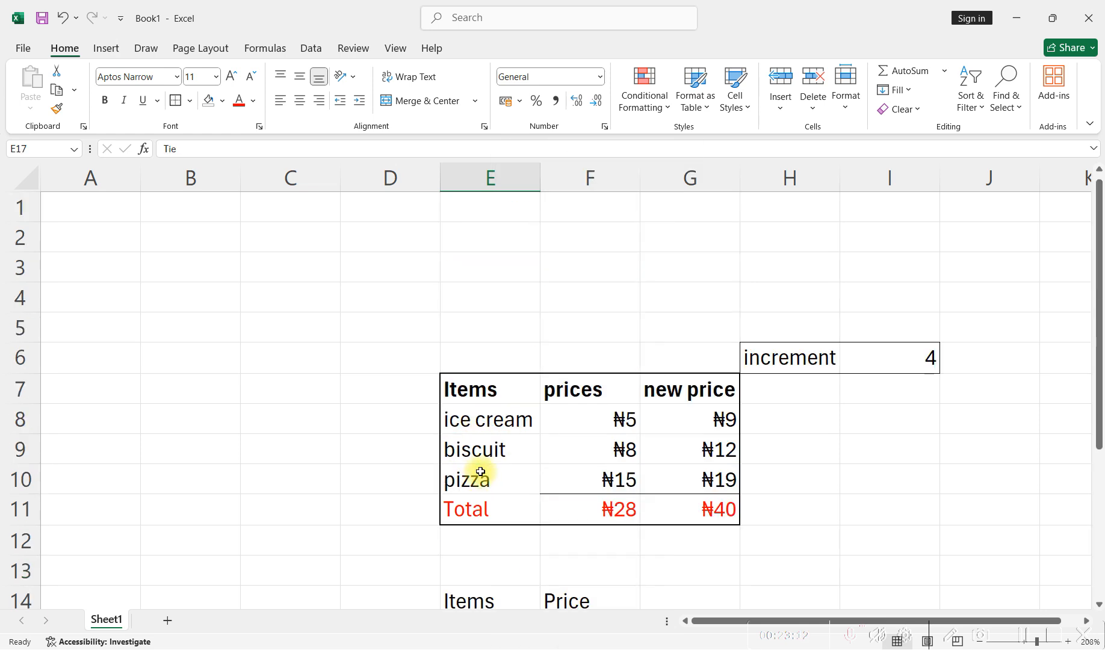
click(476, 389)
click(56, 108)
scroll(425, 238, down, 4)
scroll(464, 282, up, 1)
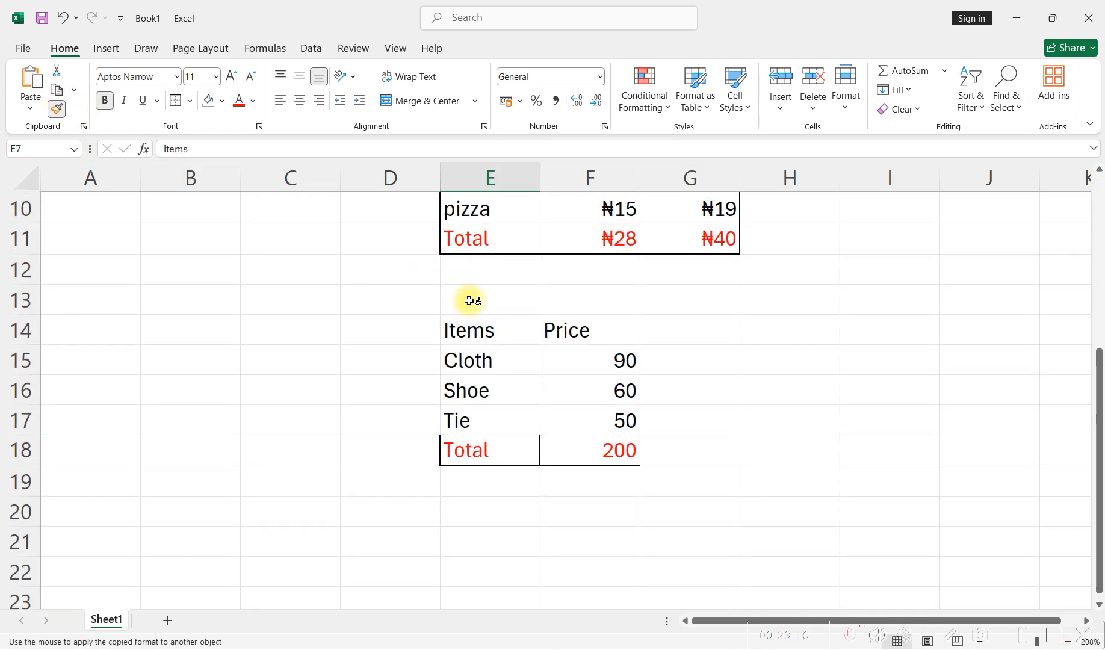
click(467, 330)
click(545, 333)
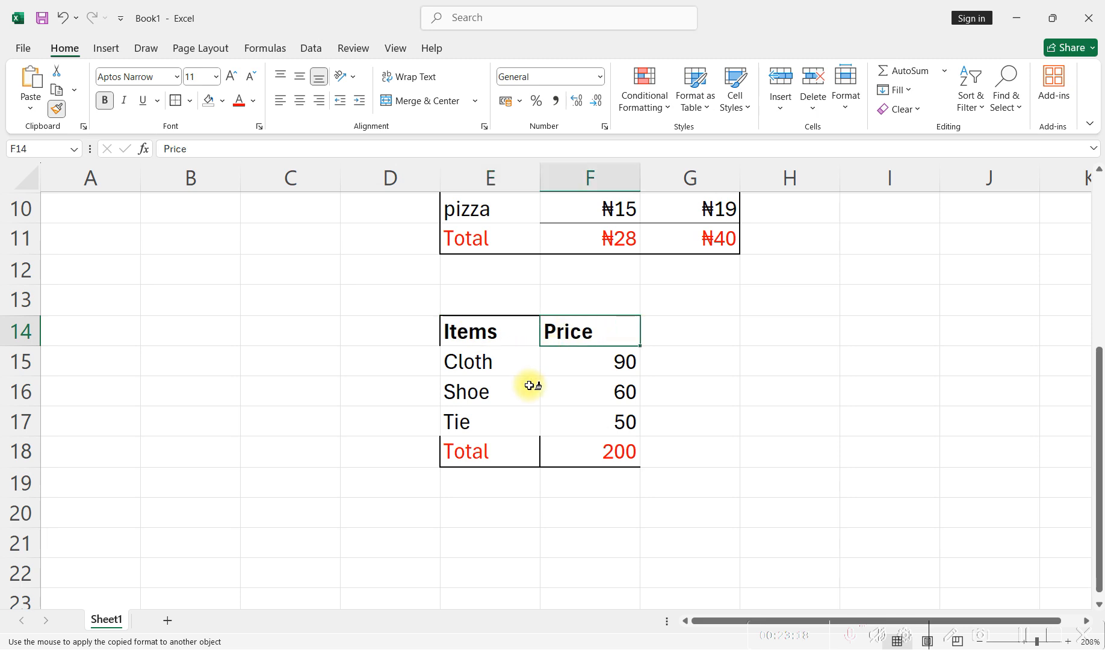
key(Escape)
- Apply Thick Outside Borders around the second table in cells E14 to F18
click(670, 397)
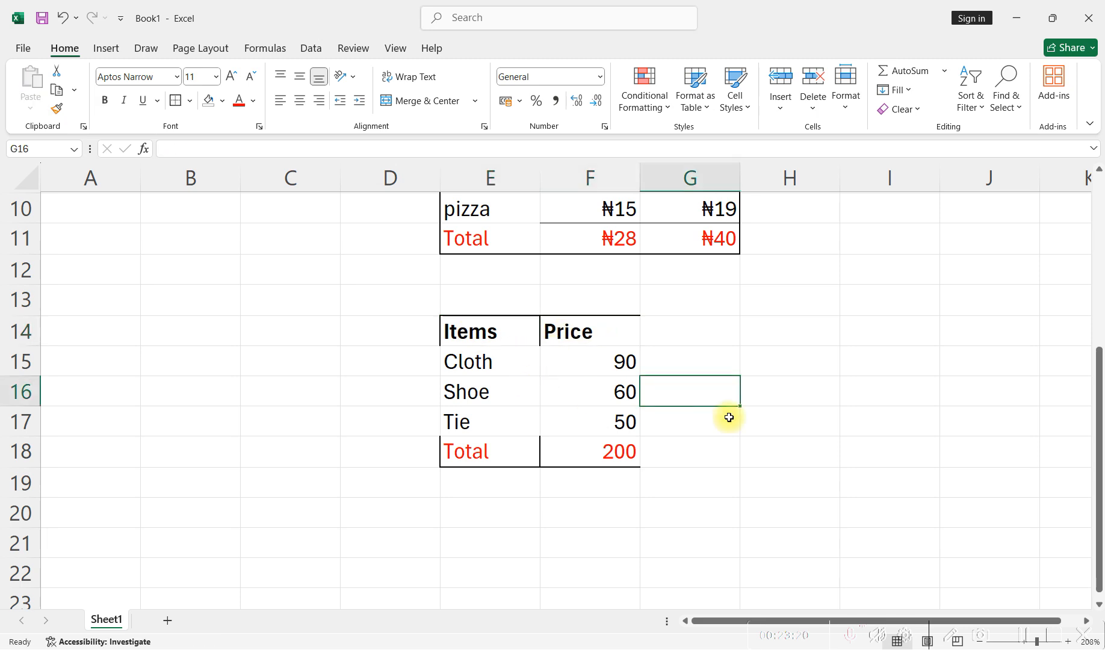
click(748, 426)
drag(468, 330, 594, 451)
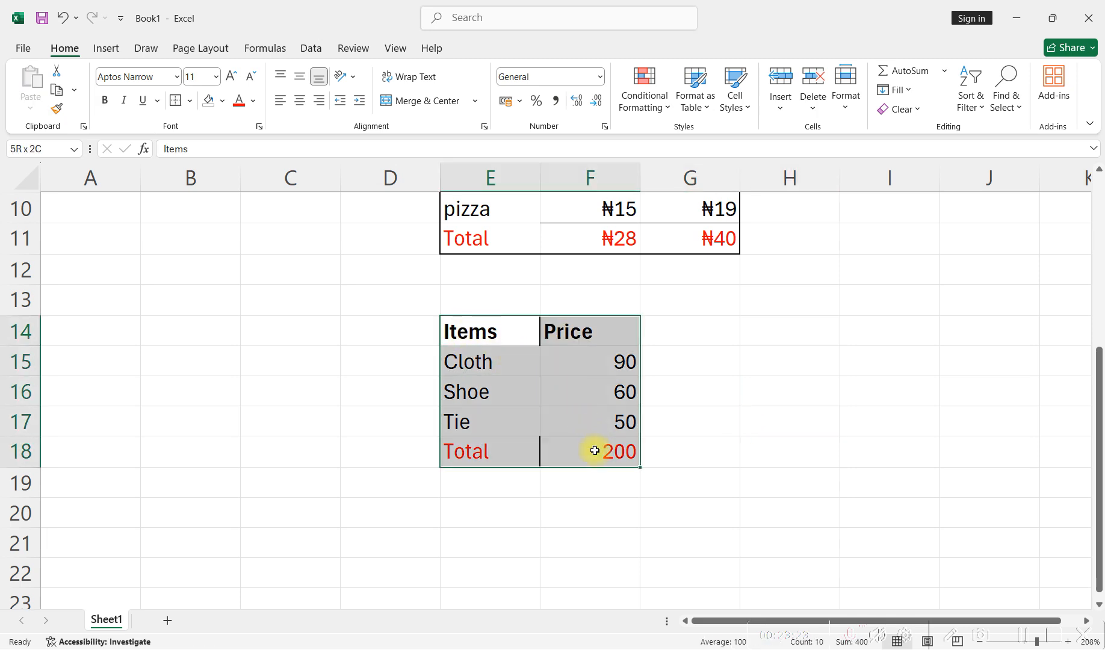
click(190, 101)
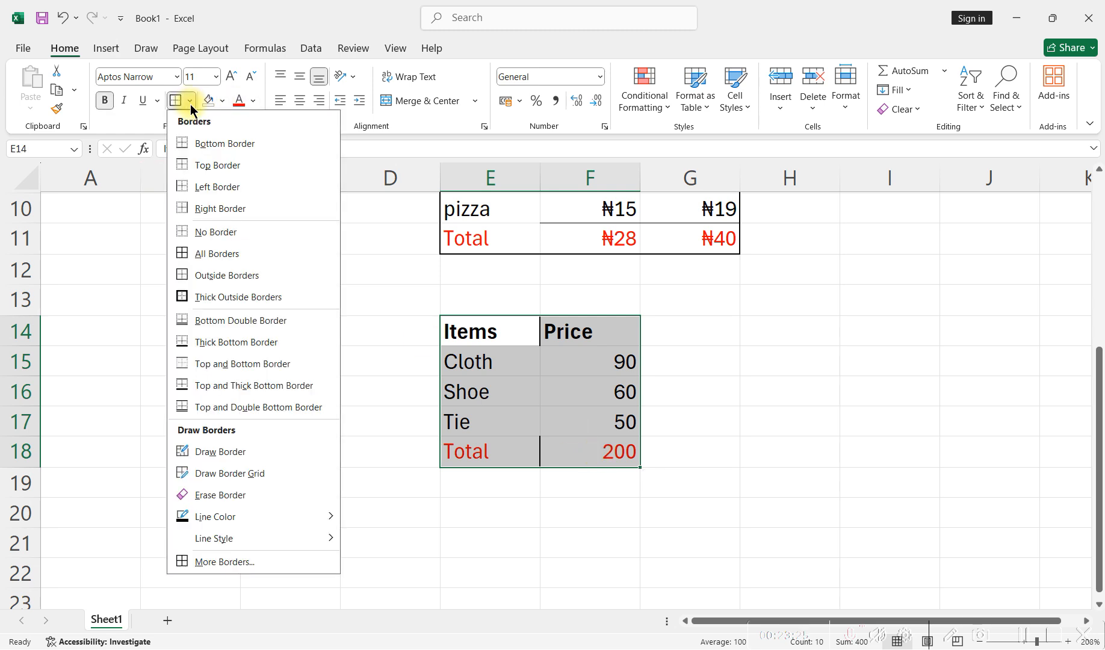
click(236, 300)
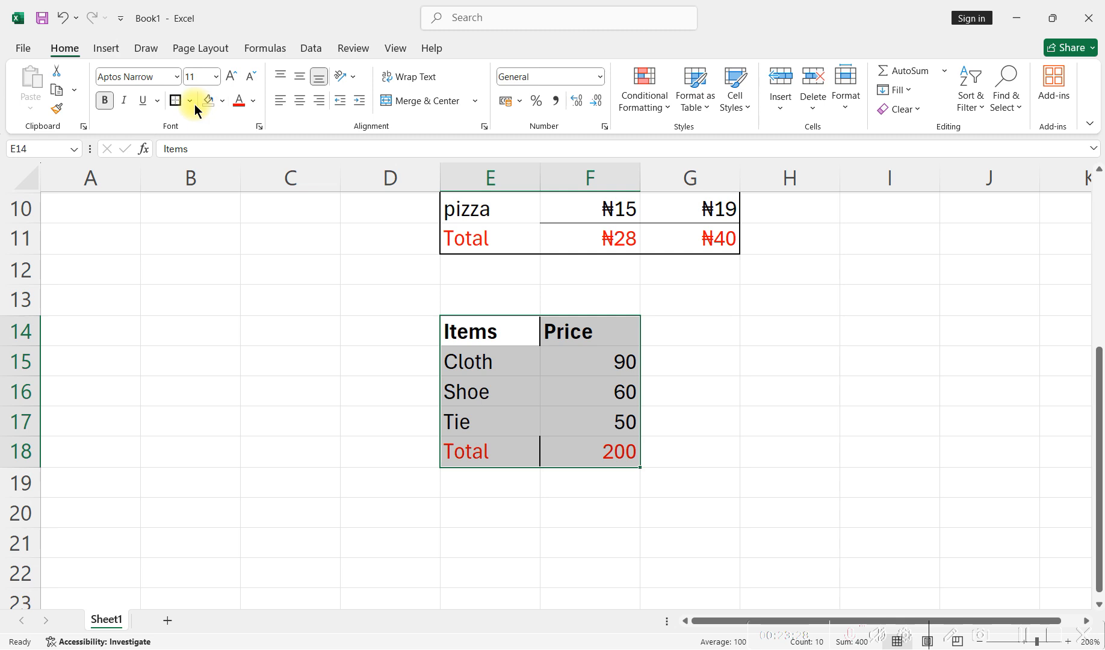
- Apply All Borders to the second table in cells E14 to F18 and deselect it
click(301, 277)
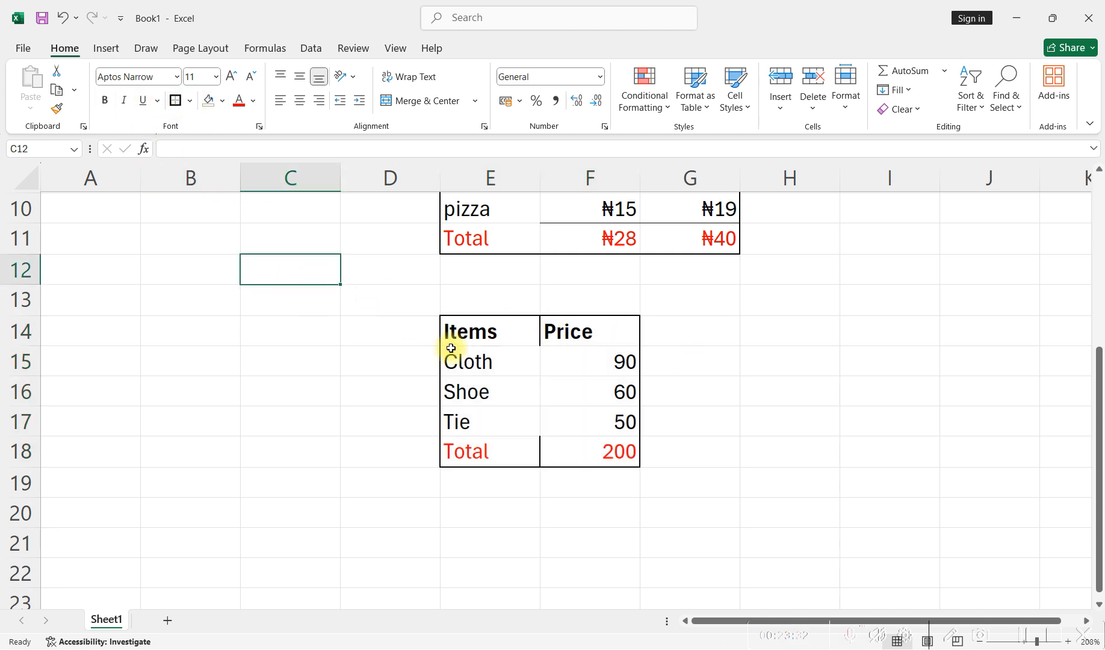
drag(484, 339, 599, 448)
click(190, 101)
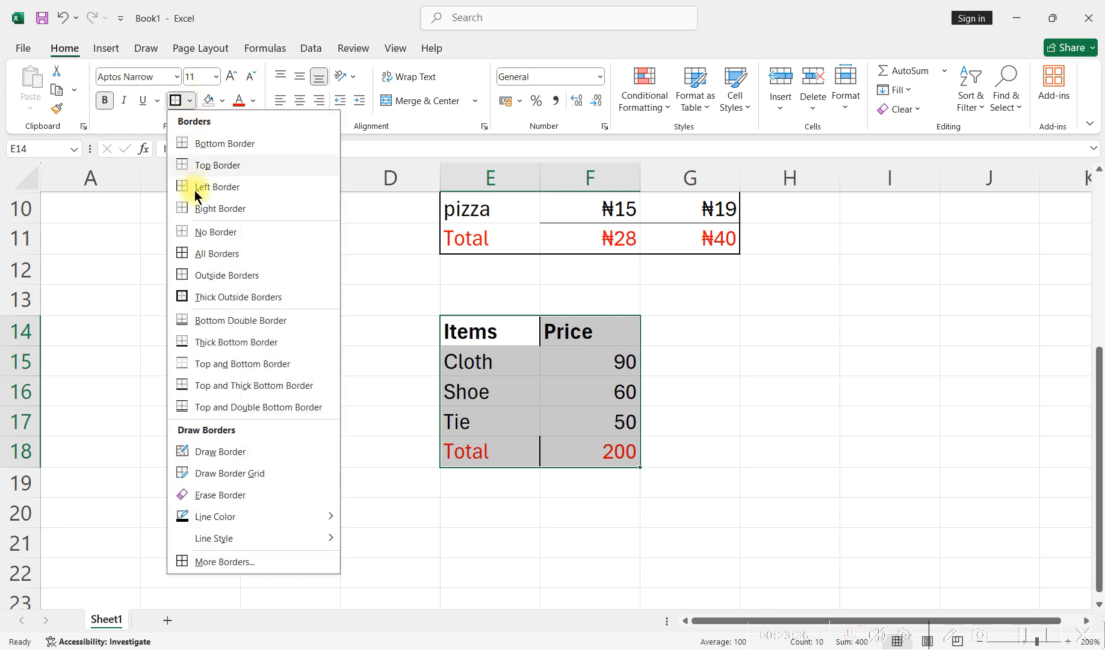
click(208, 255)
click(291, 280)
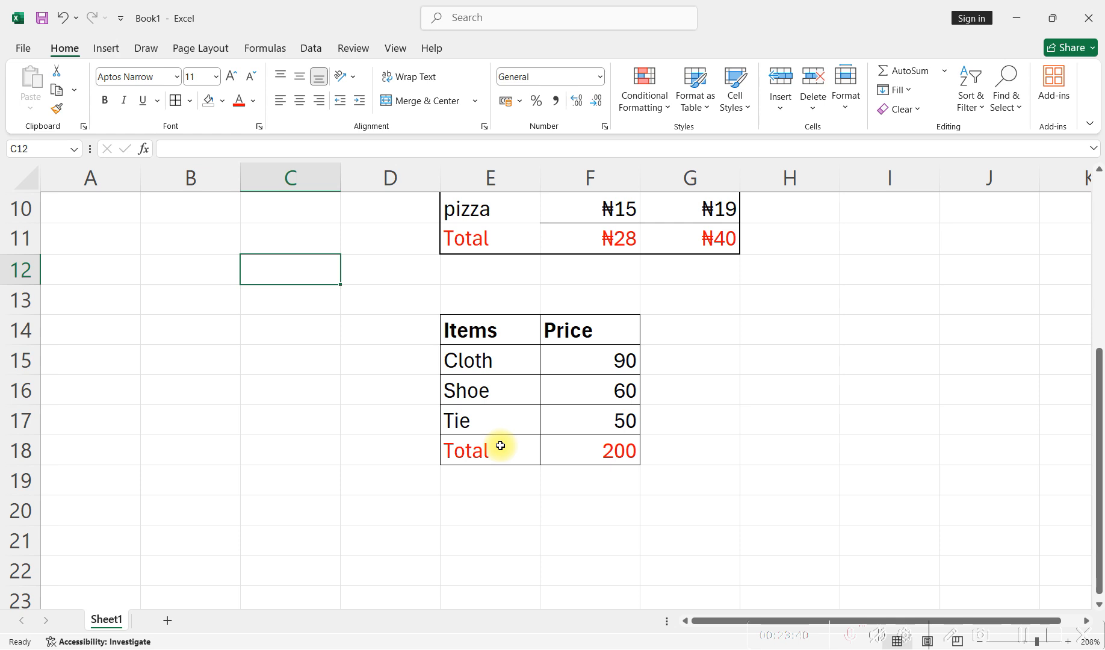
scroll(598, 473, up, 1)
scroll(599, 473, up, 2)
scroll(597, 469, down, 3)
scroll(598, 469, up, 2)
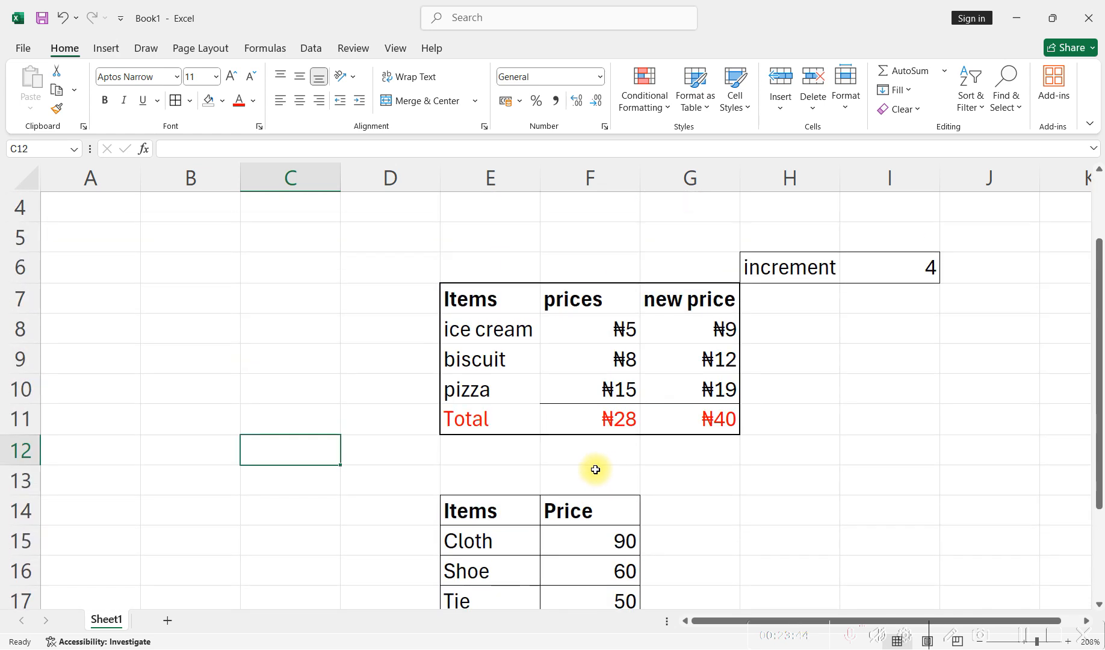
scroll(574, 448, down, 1)
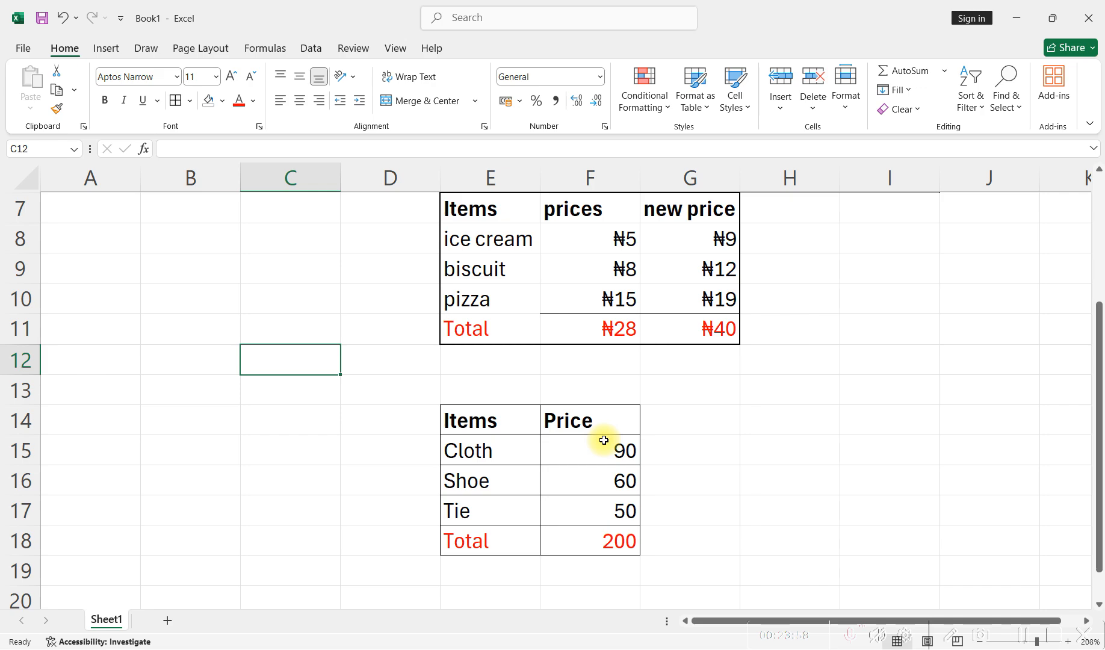
- Switch to the presentation, advance to the slide on Excel Sorting, and return to the Excel workbook
key(alt+Tab)
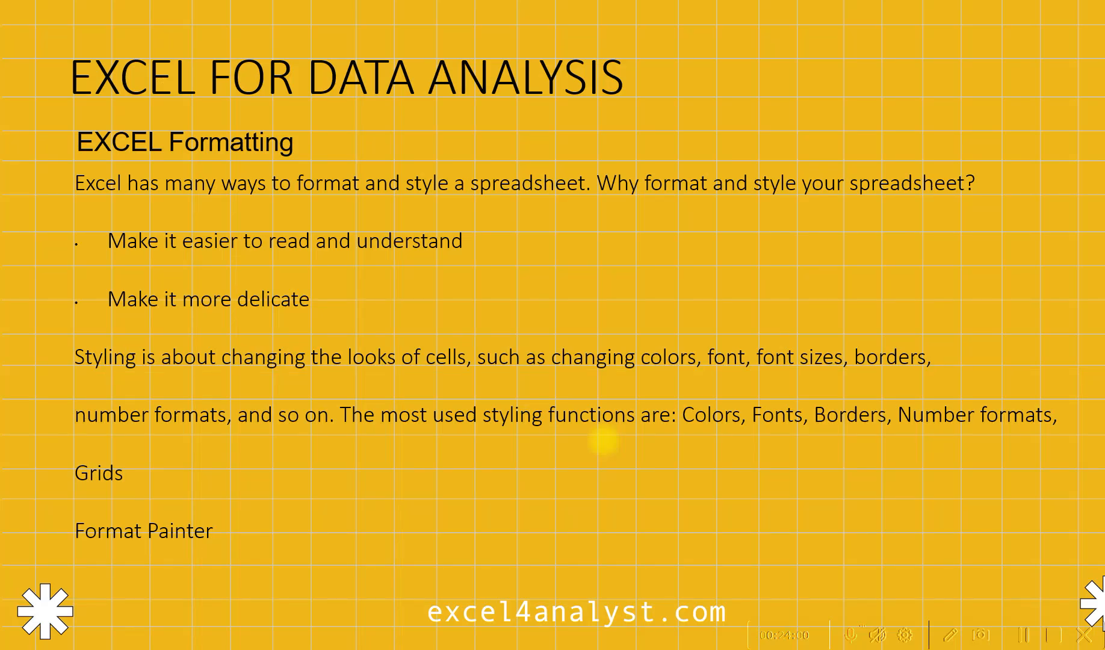
key(Right)
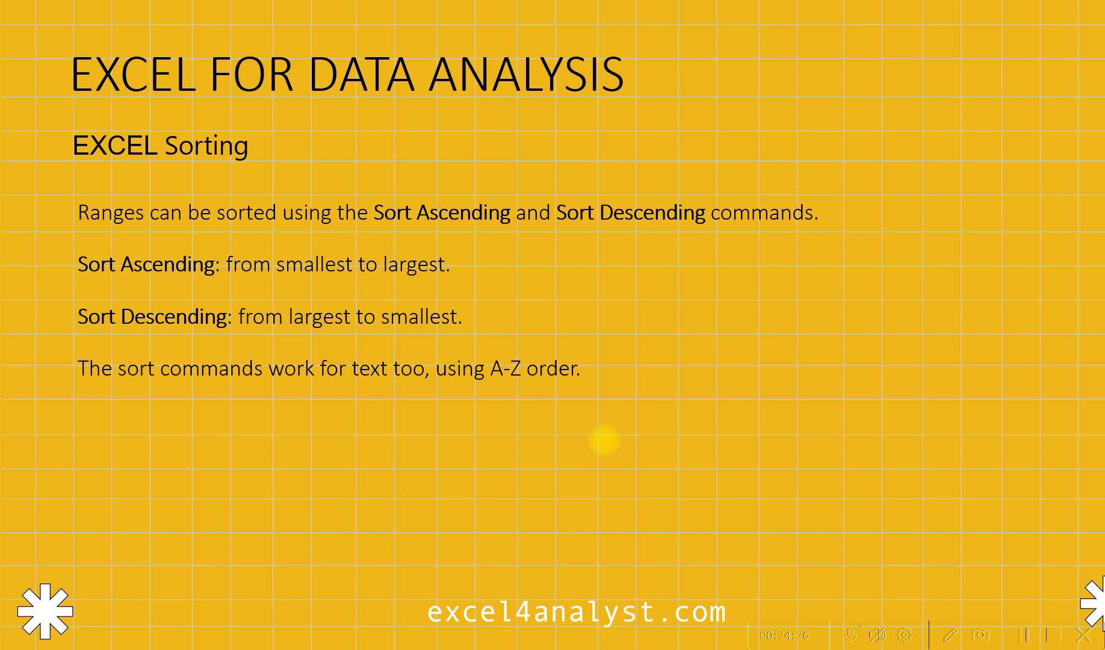
key(alt+Tab)
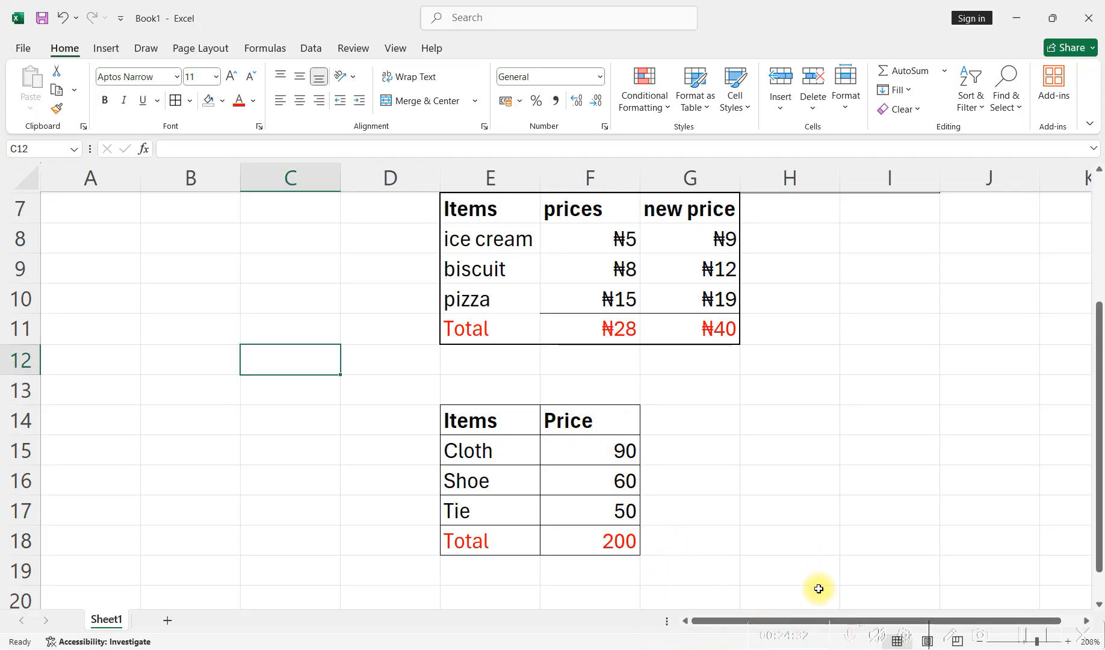
- Enter the numbers 2, 9, 7, 5, 1 and 0 down cells B8 to B13
drag(719, 616, 829, 617)
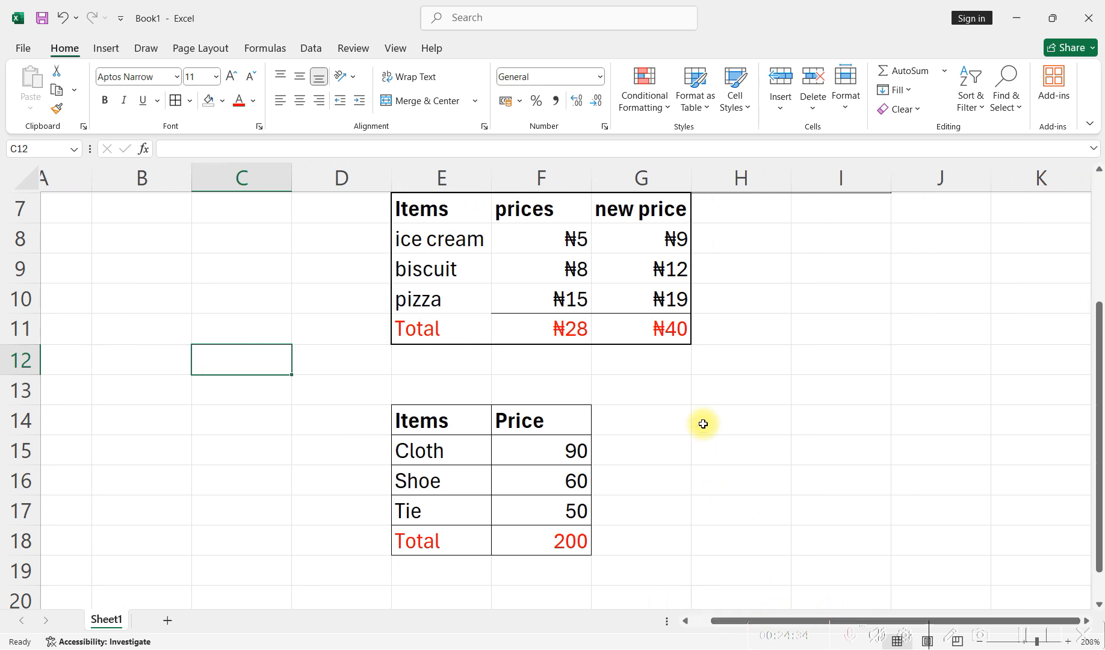
click(128, 235)
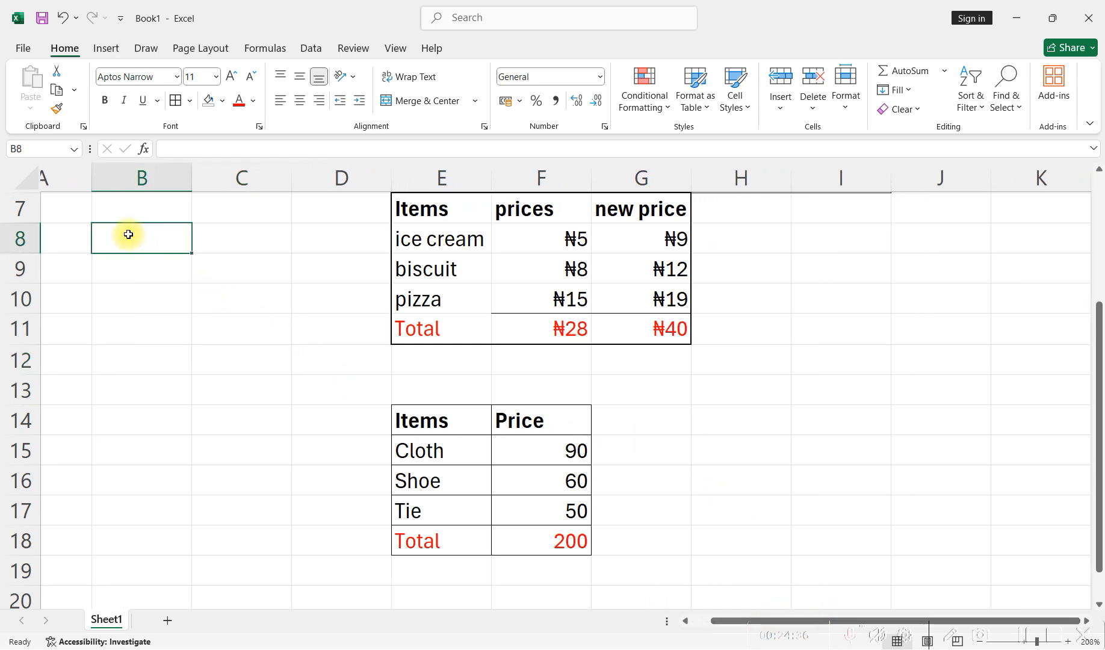
text(2)
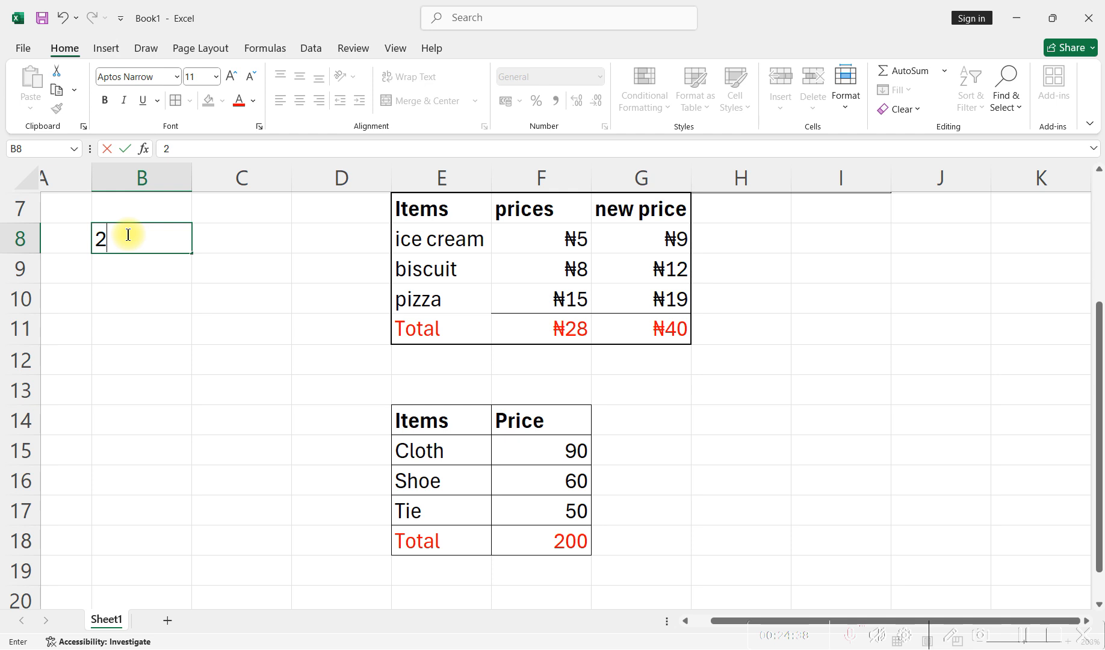
key(Return)
text(9\)
key(BackSpace)
key(Return)
text(9)
key(BackSpace)
text(7)
key(Return)
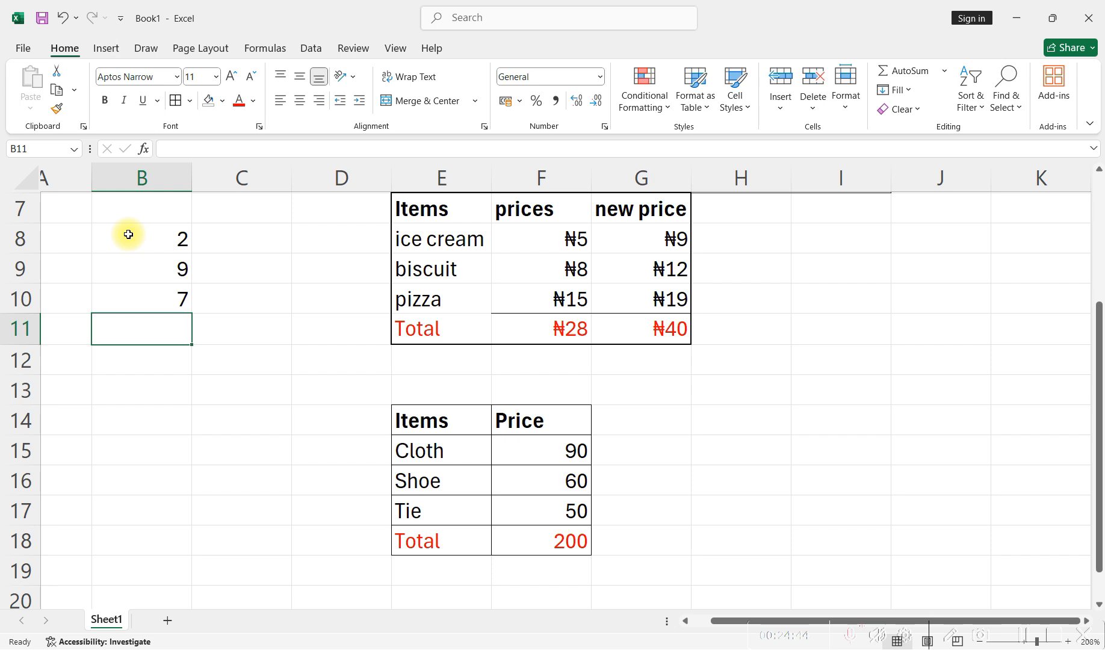
text(5)
key(Return)
text(1)
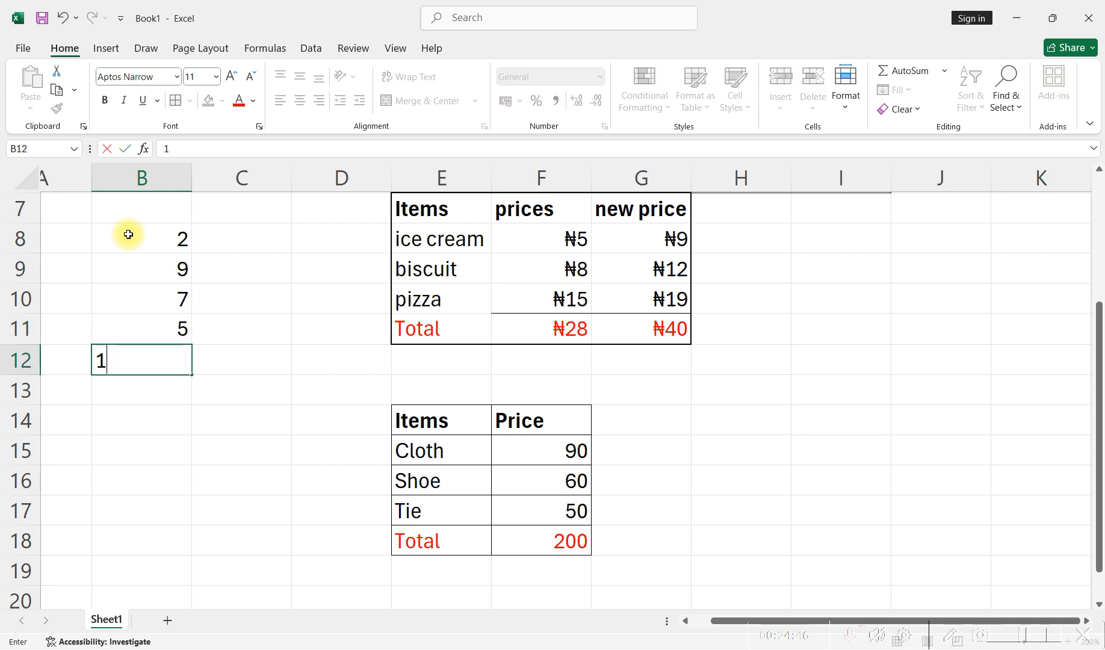
key(Return)
text(0)
key(Return)
- Sort the numbers in B8 to B13 from smallest to largest, and re-sort them from largest to smallest
drag(129, 234, 152, 393)
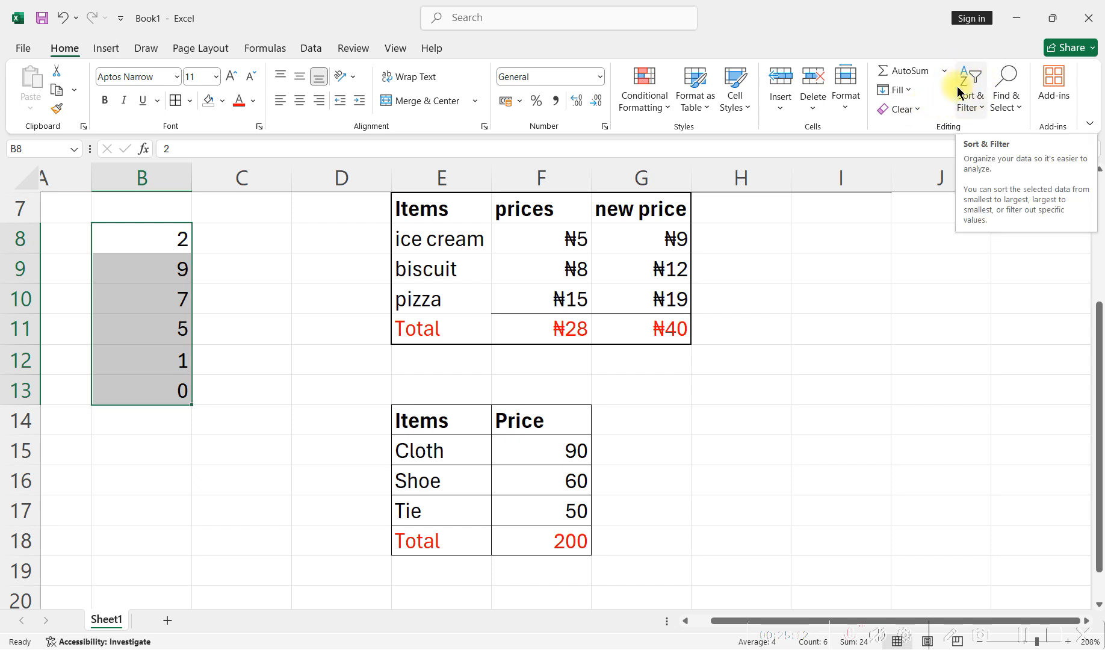
click(975, 108)
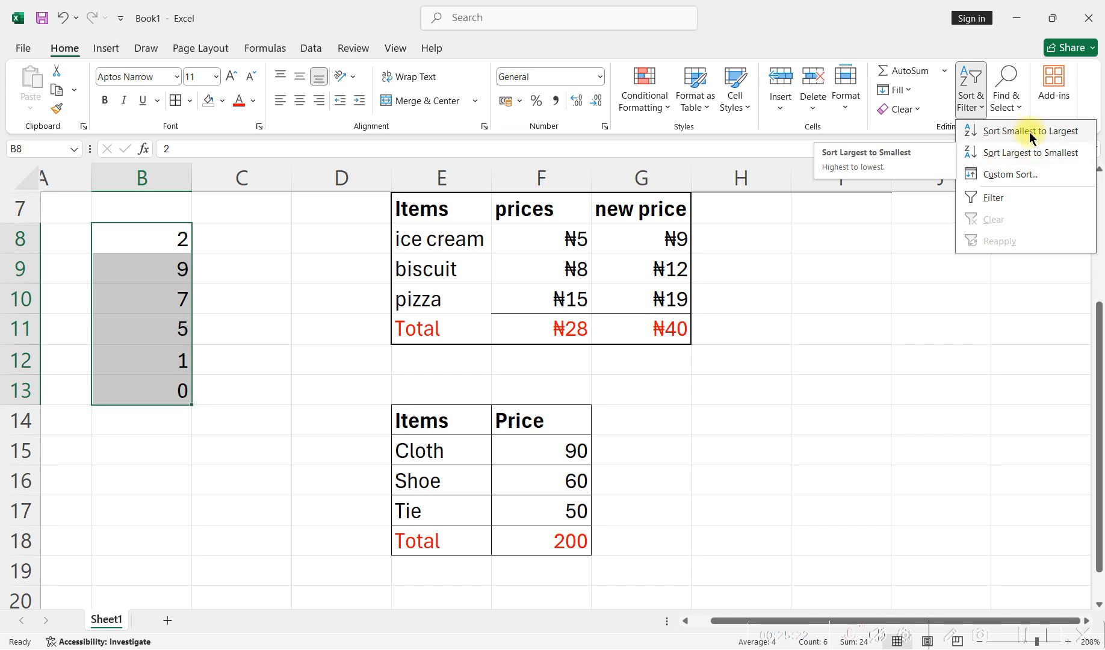
click(1015, 131)
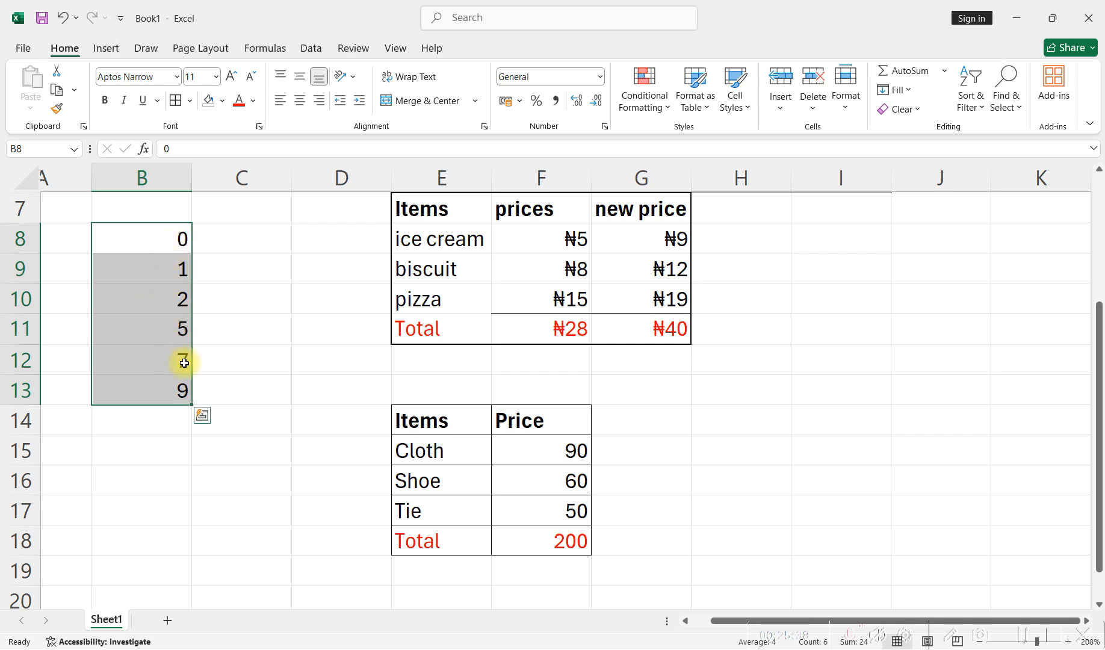
click(961, 105)
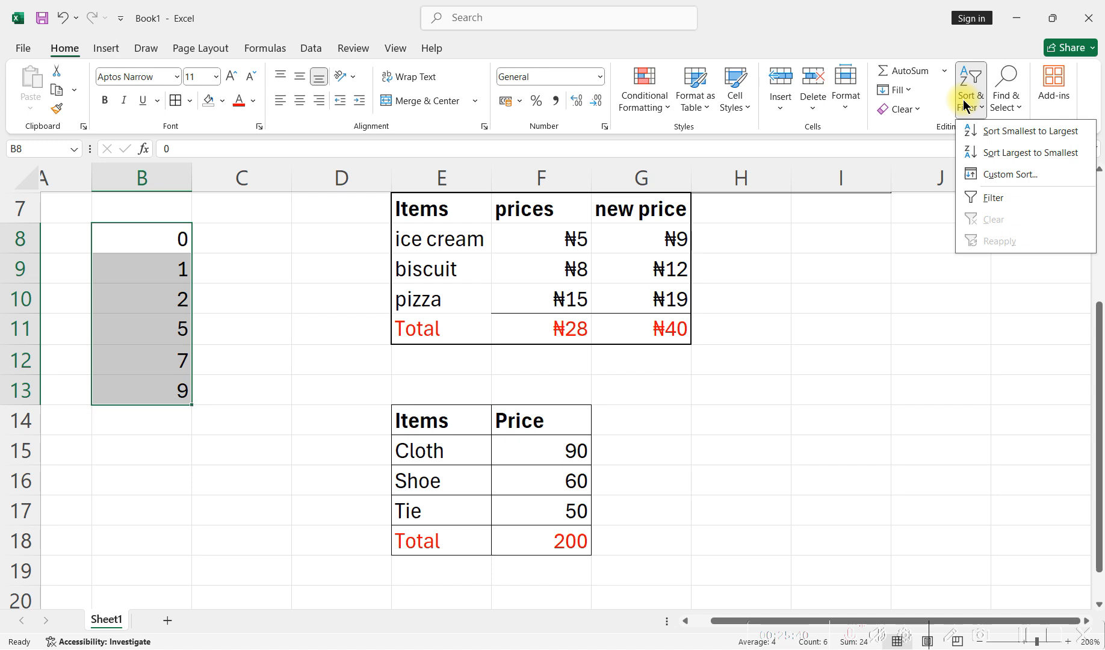
click(1000, 154)
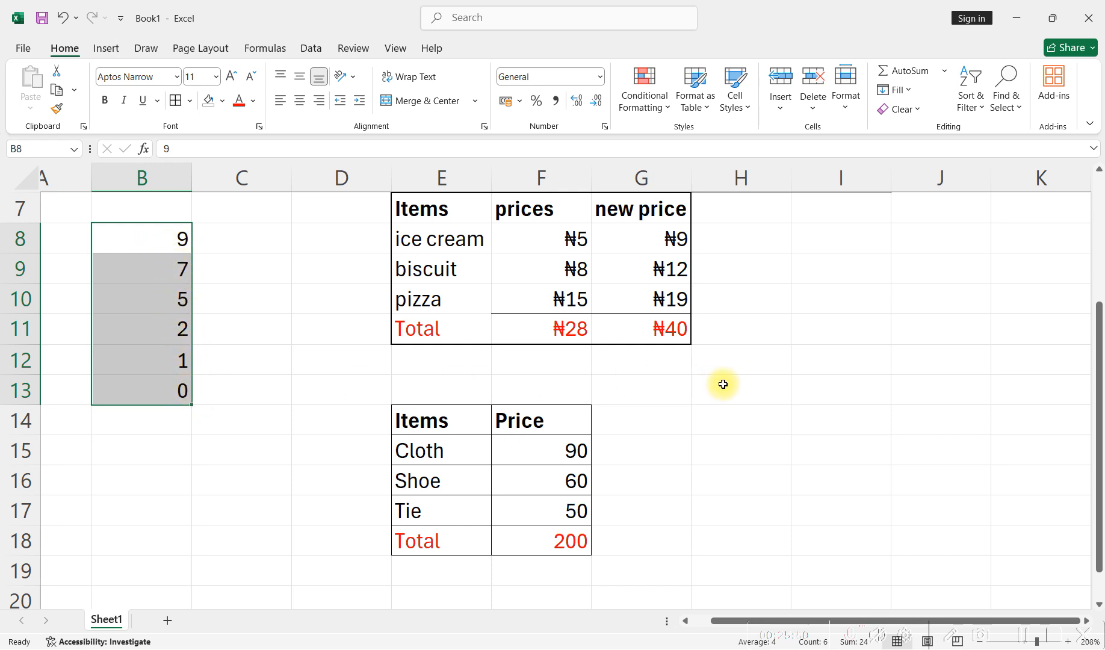
- Enter the letters d, k, l, j, u, o, e, q, a, h, n, b, x and e down cells J9 to J22
click(922, 271)
text(d)
key(Return)
text(k)
key(Return)
text(\l)
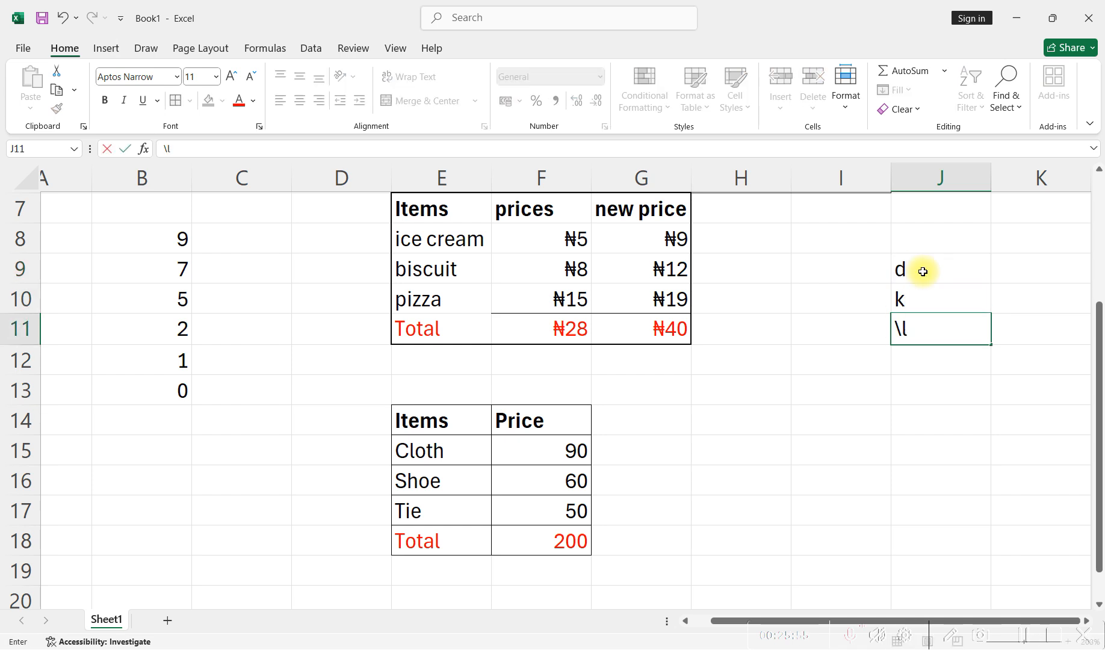
key(BackSpace)
text(l)
key(Return)
text(j)
key(Return)
text(u)
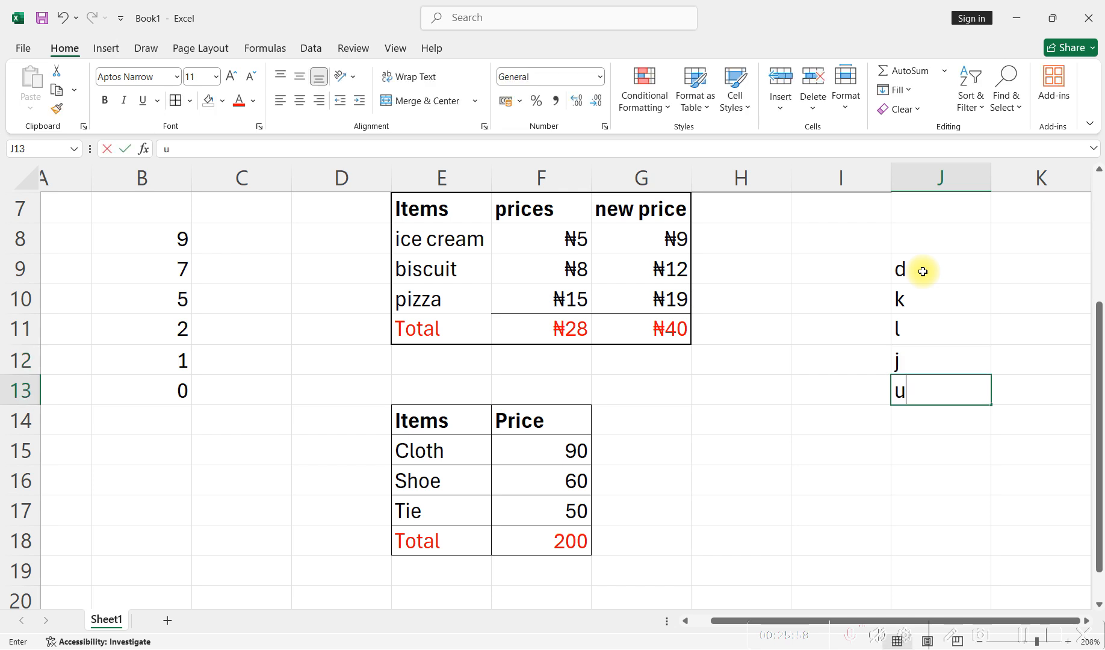
key(Return)
text(o)
key(BackSpace)
text(o)
key(Return)
text(e)
key(Return)
text(q)
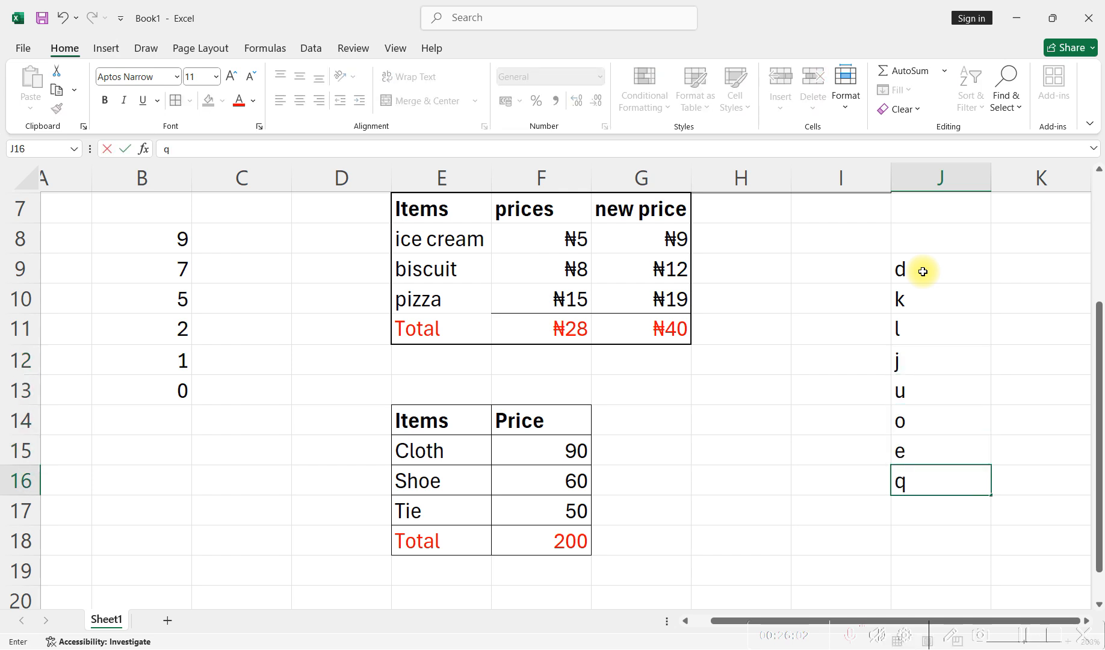
key(Return)
text(a)
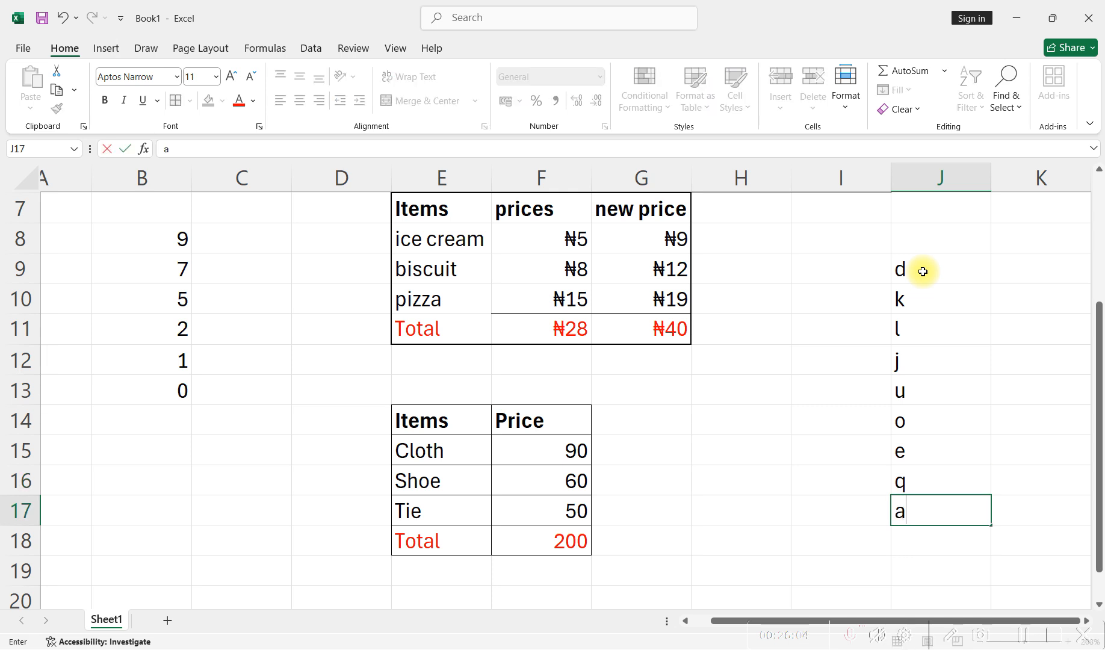
key(Return)
text(h)
key(Return)
text(n)
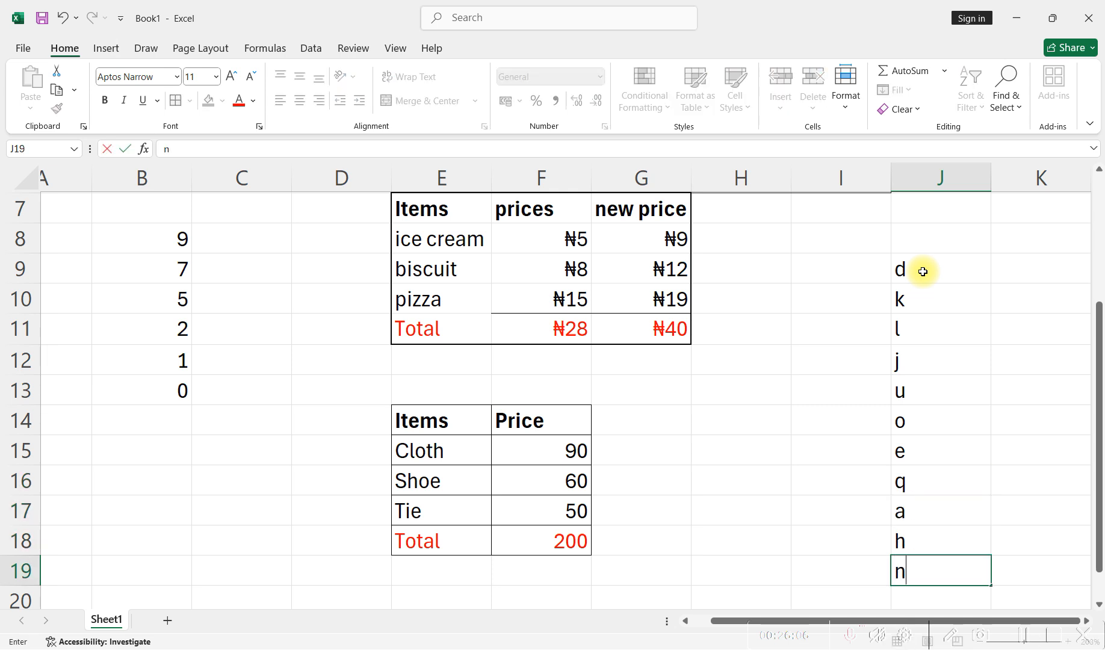
key(Return)
text(b)
key(Return)
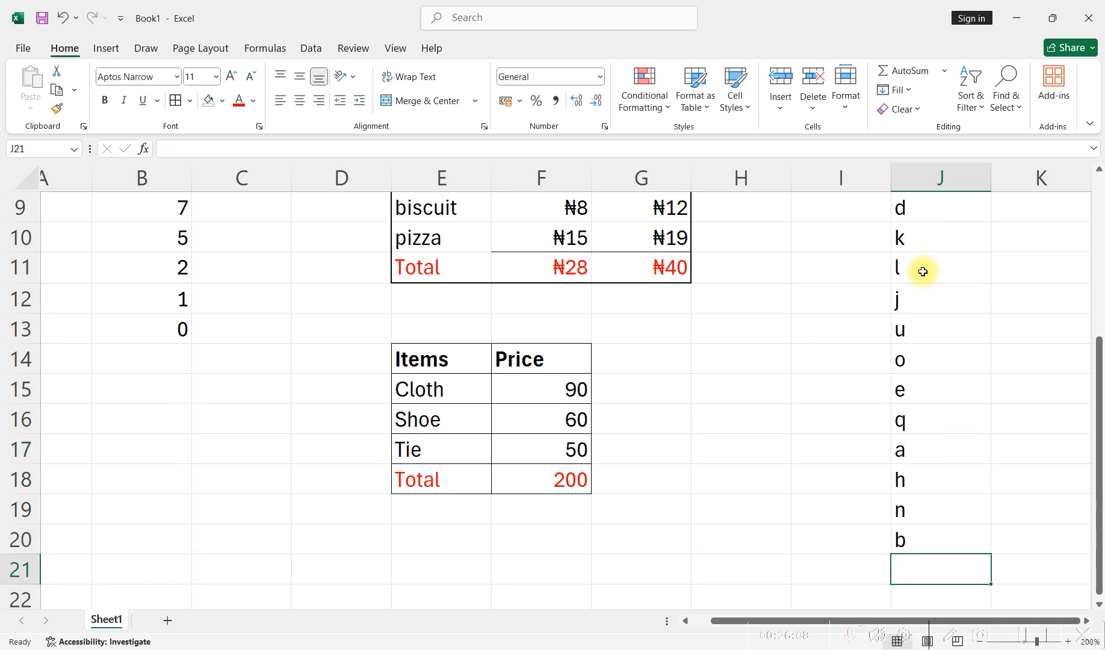
text(x)
key(Return)
text(e)
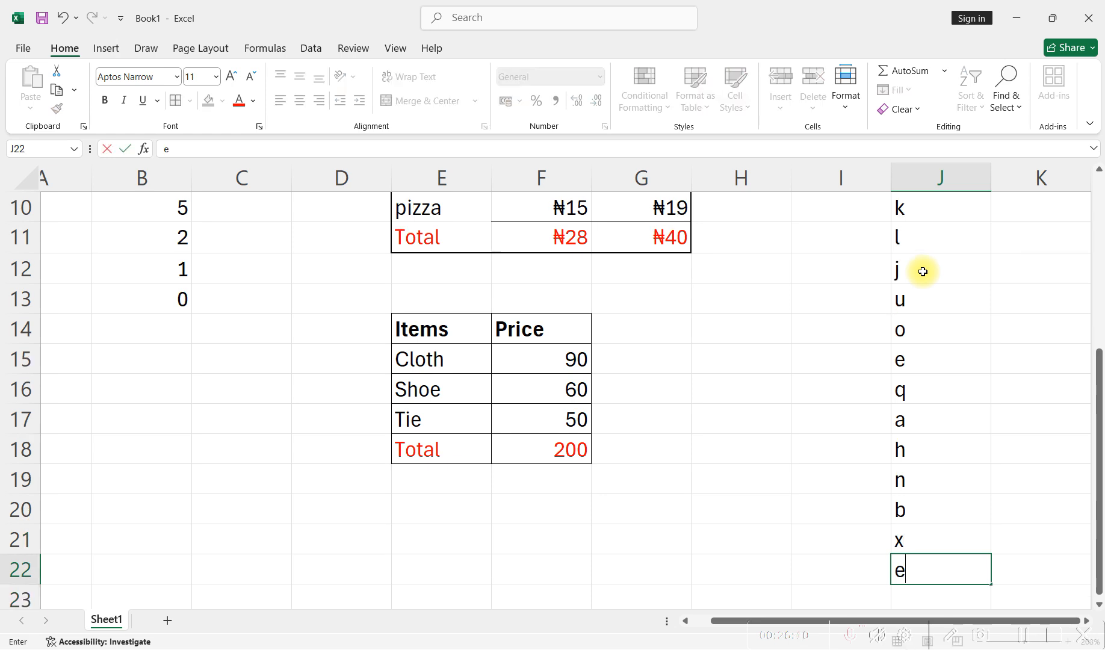
key(Return)
- Sort the letters in cells J9 to J22 from A to Z and review the sorted column
scroll(919, 368, up, 3)
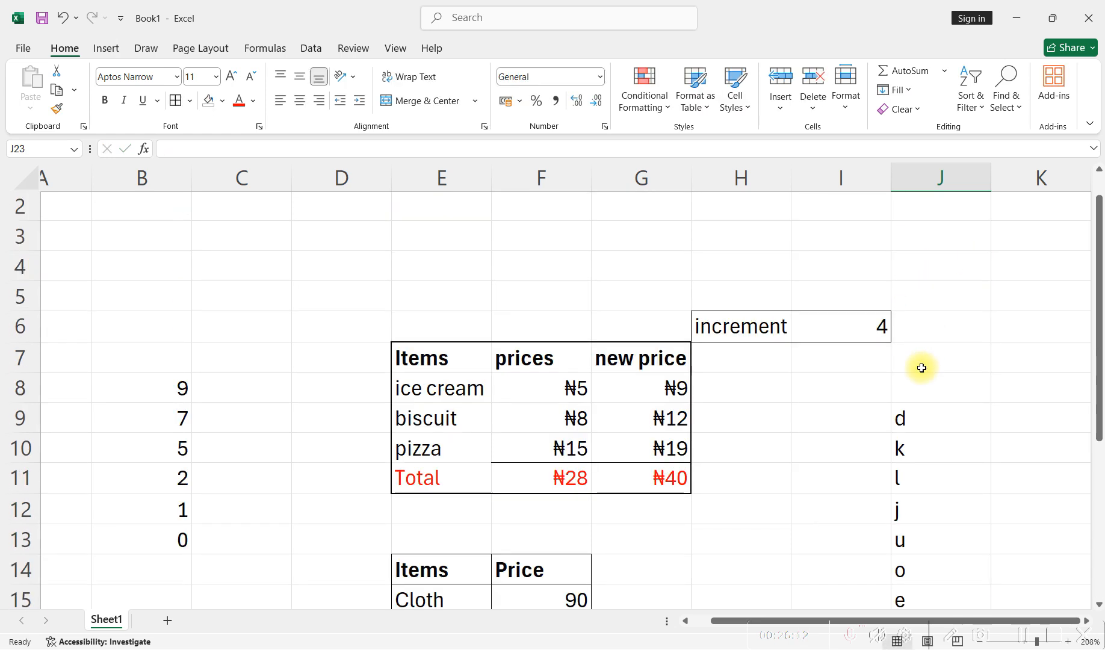
scroll(920, 368, down, 2)
drag(920, 266, 960, 541)
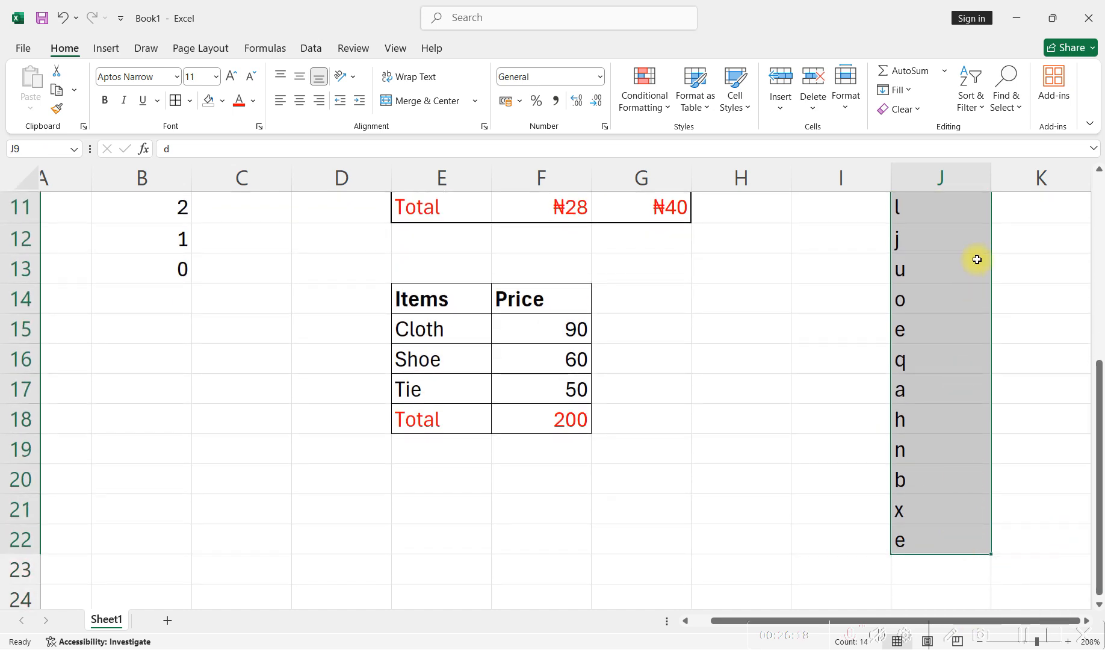
click(968, 99)
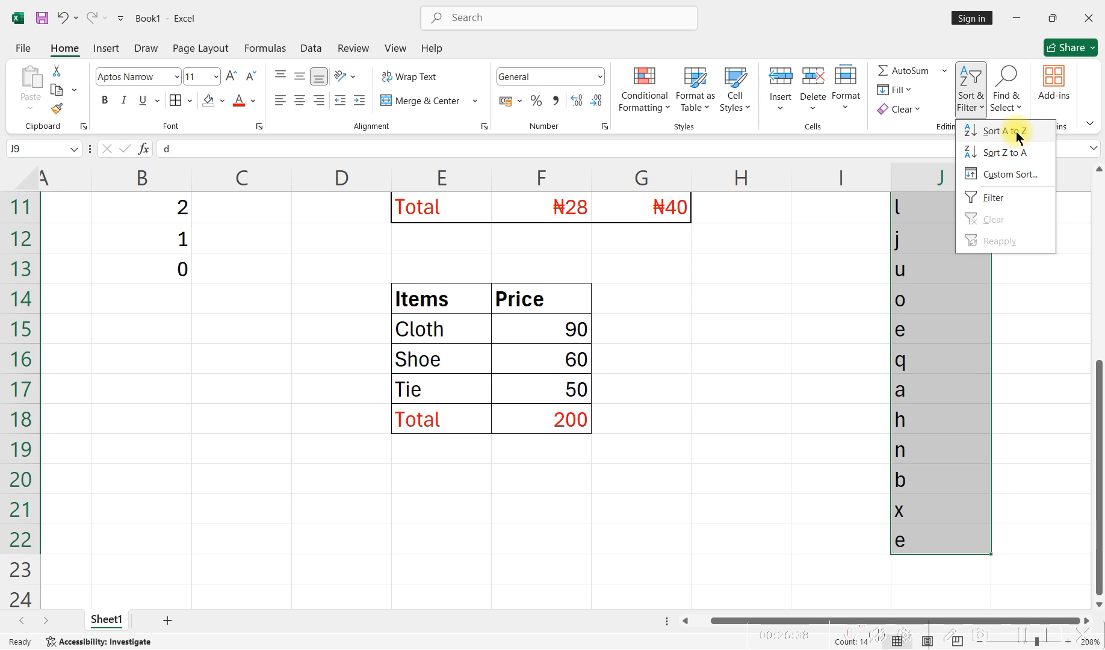
click(1016, 131)
scroll(883, 403, down, 1)
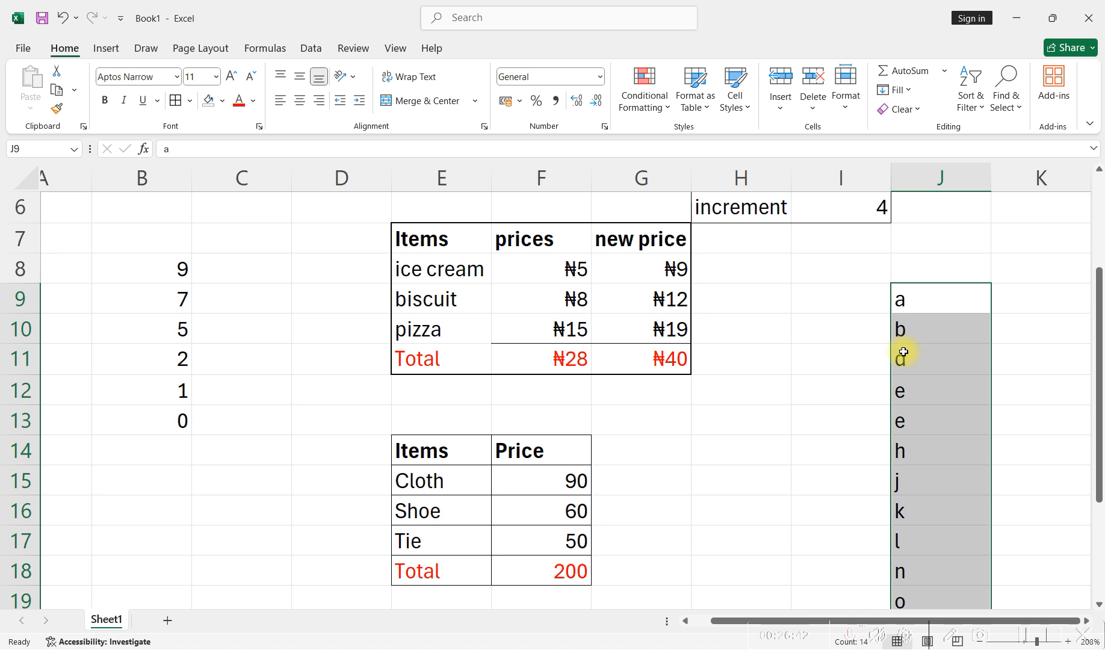
scroll(913, 464, down, 1)
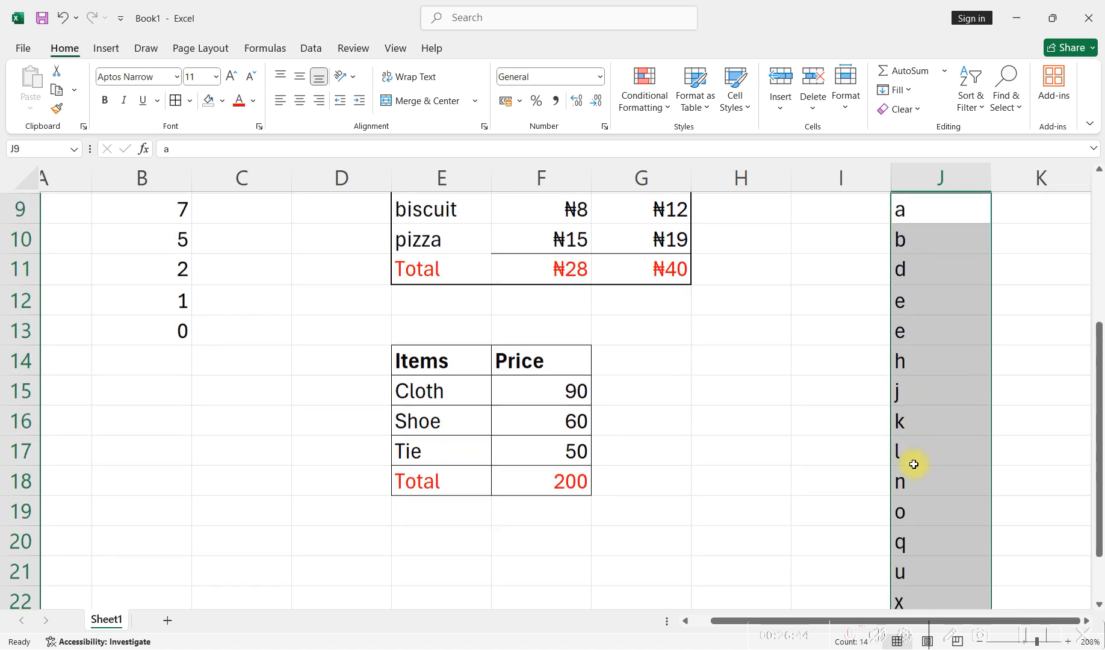
scroll(913, 464, down, 3)
scroll(914, 466, up, 4)
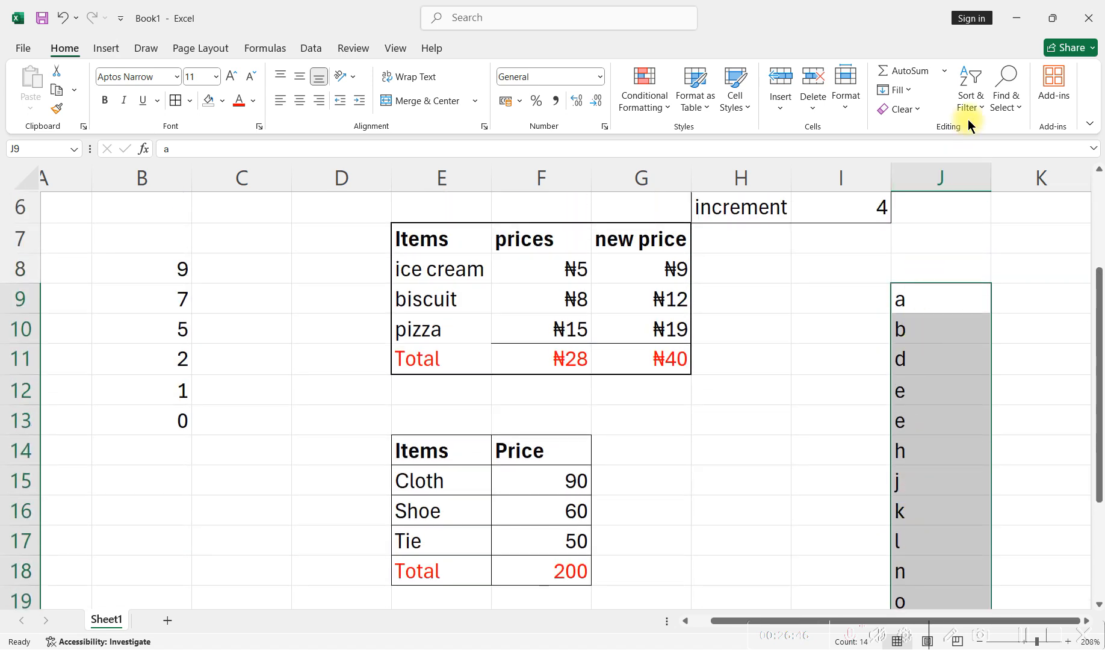
- Sort the letters in cells J9 to J22 from Z to A and check the reversed order
click(968, 102)
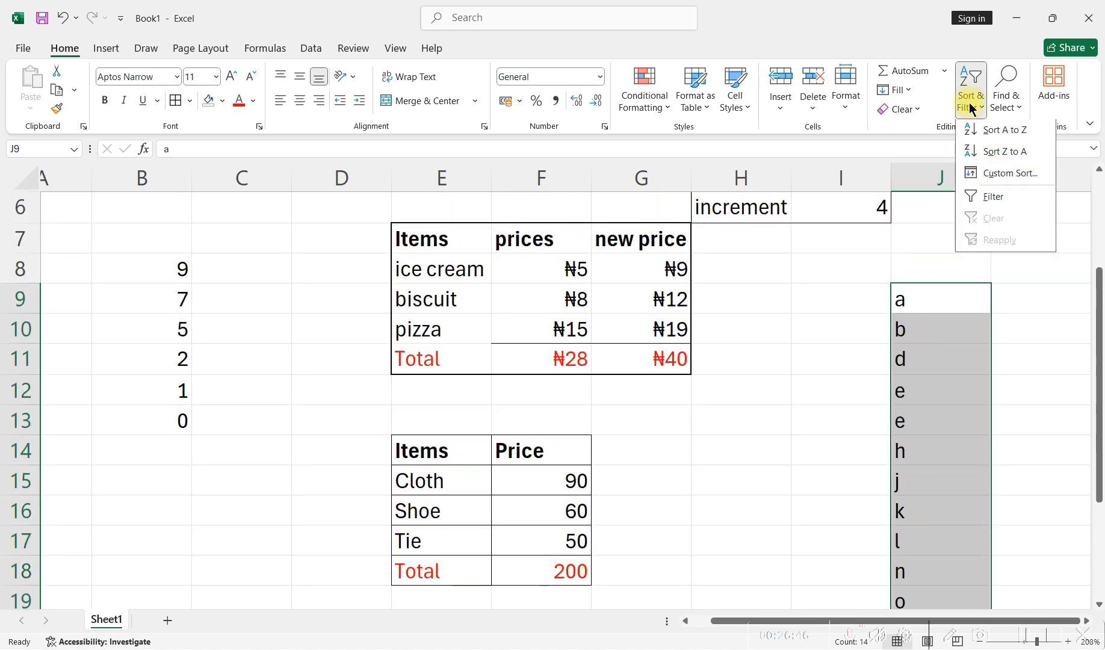
click(1001, 153)
scroll(904, 307, down, 1)
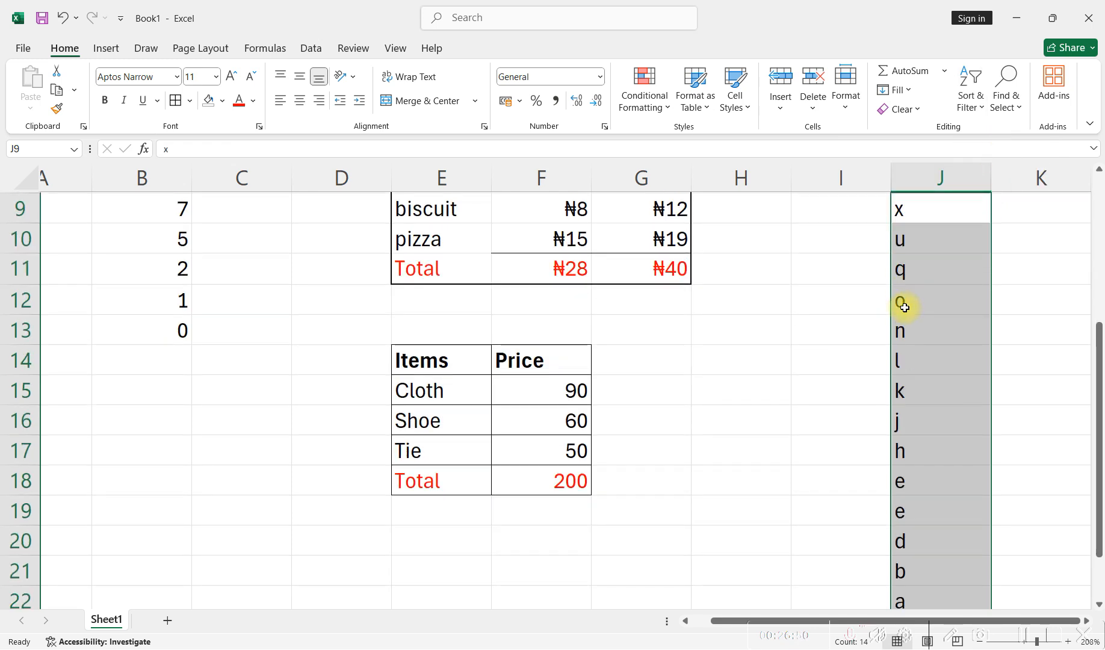
scroll(905, 306, down, 3)
scroll(910, 332, up, 1)
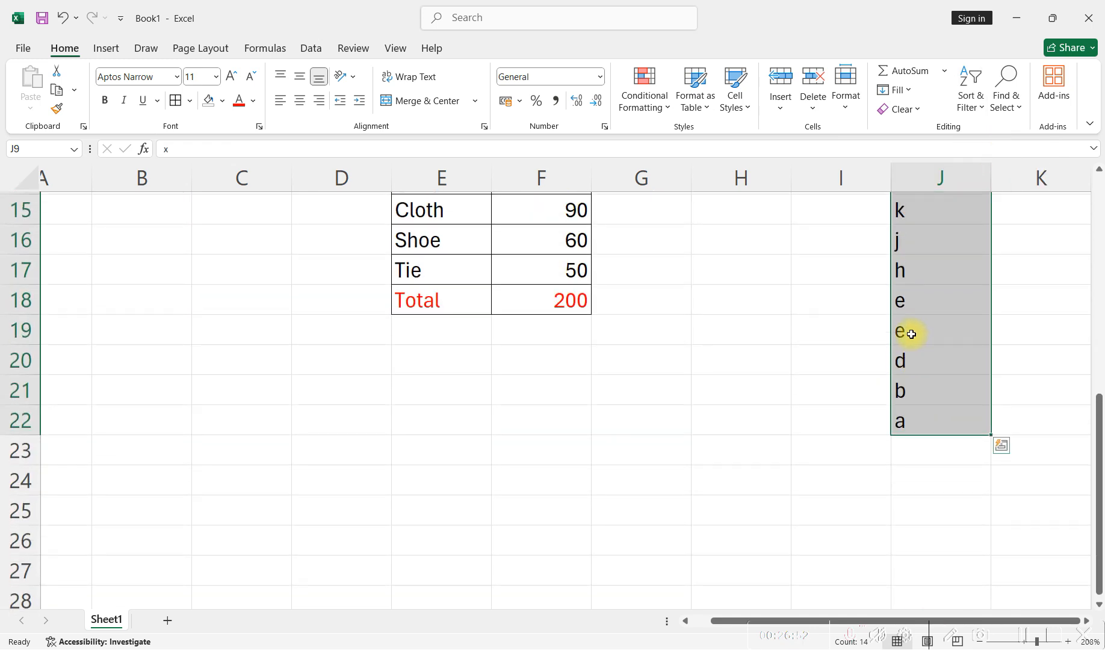
scroll(911, 334, up, 4)
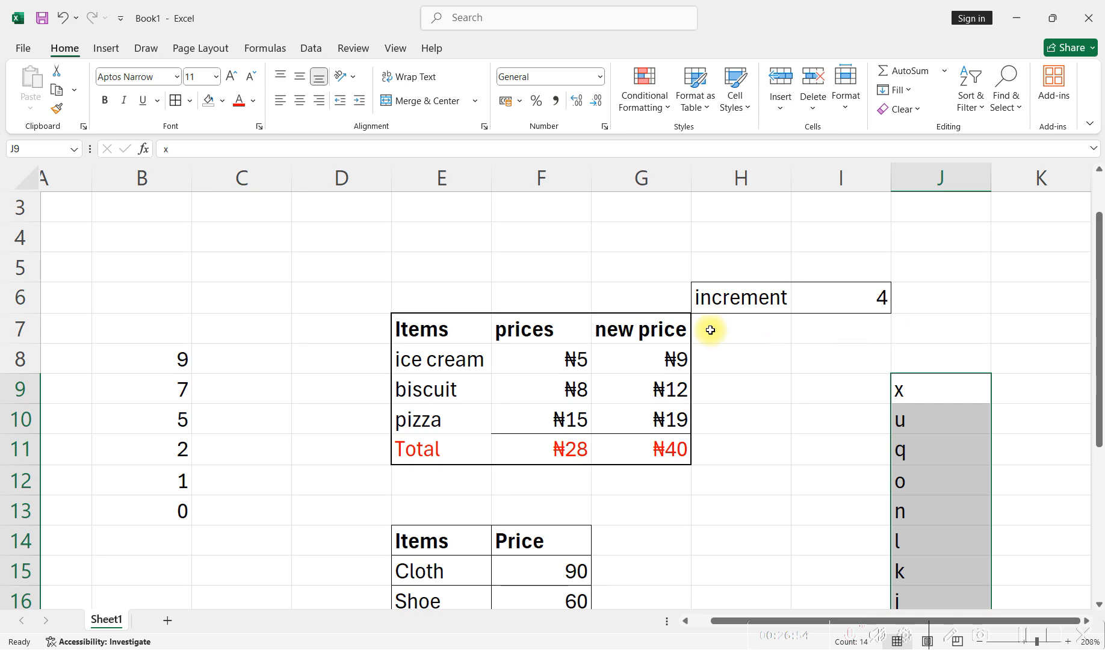